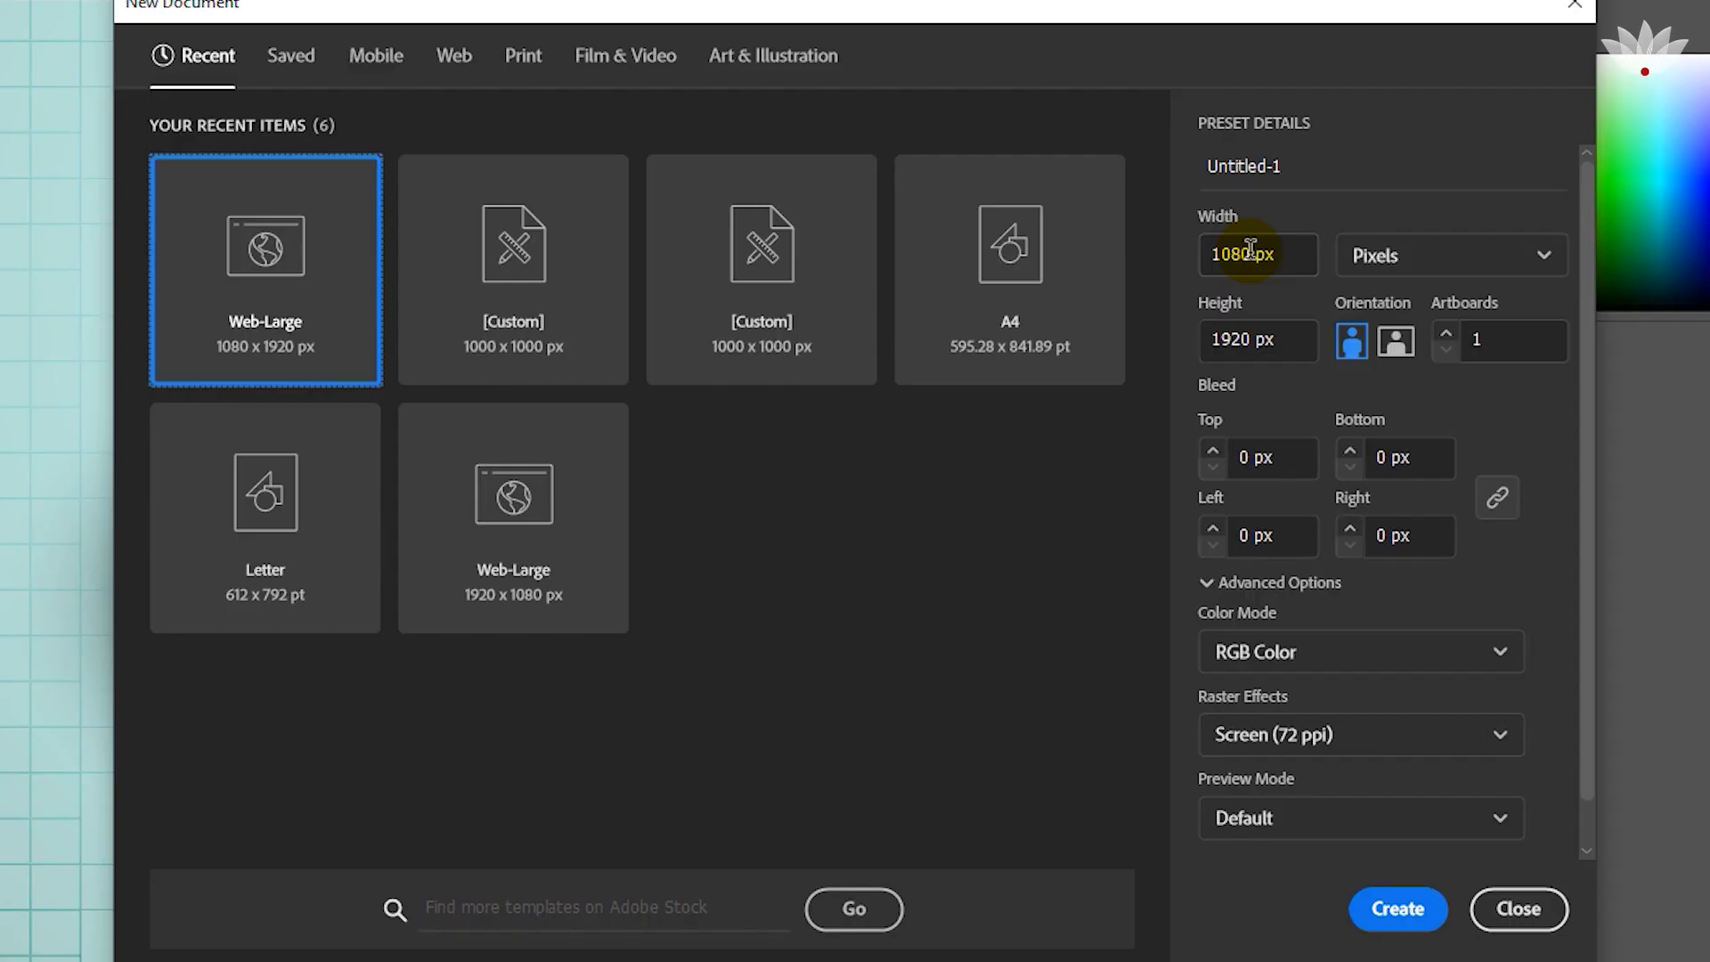
# Create a new landscape RGB document 1920 px wide and 1080 px high, measured in pixels.
pyautogui.moveTo(1111, 333); pyautogui.dragTo(1073, 322)
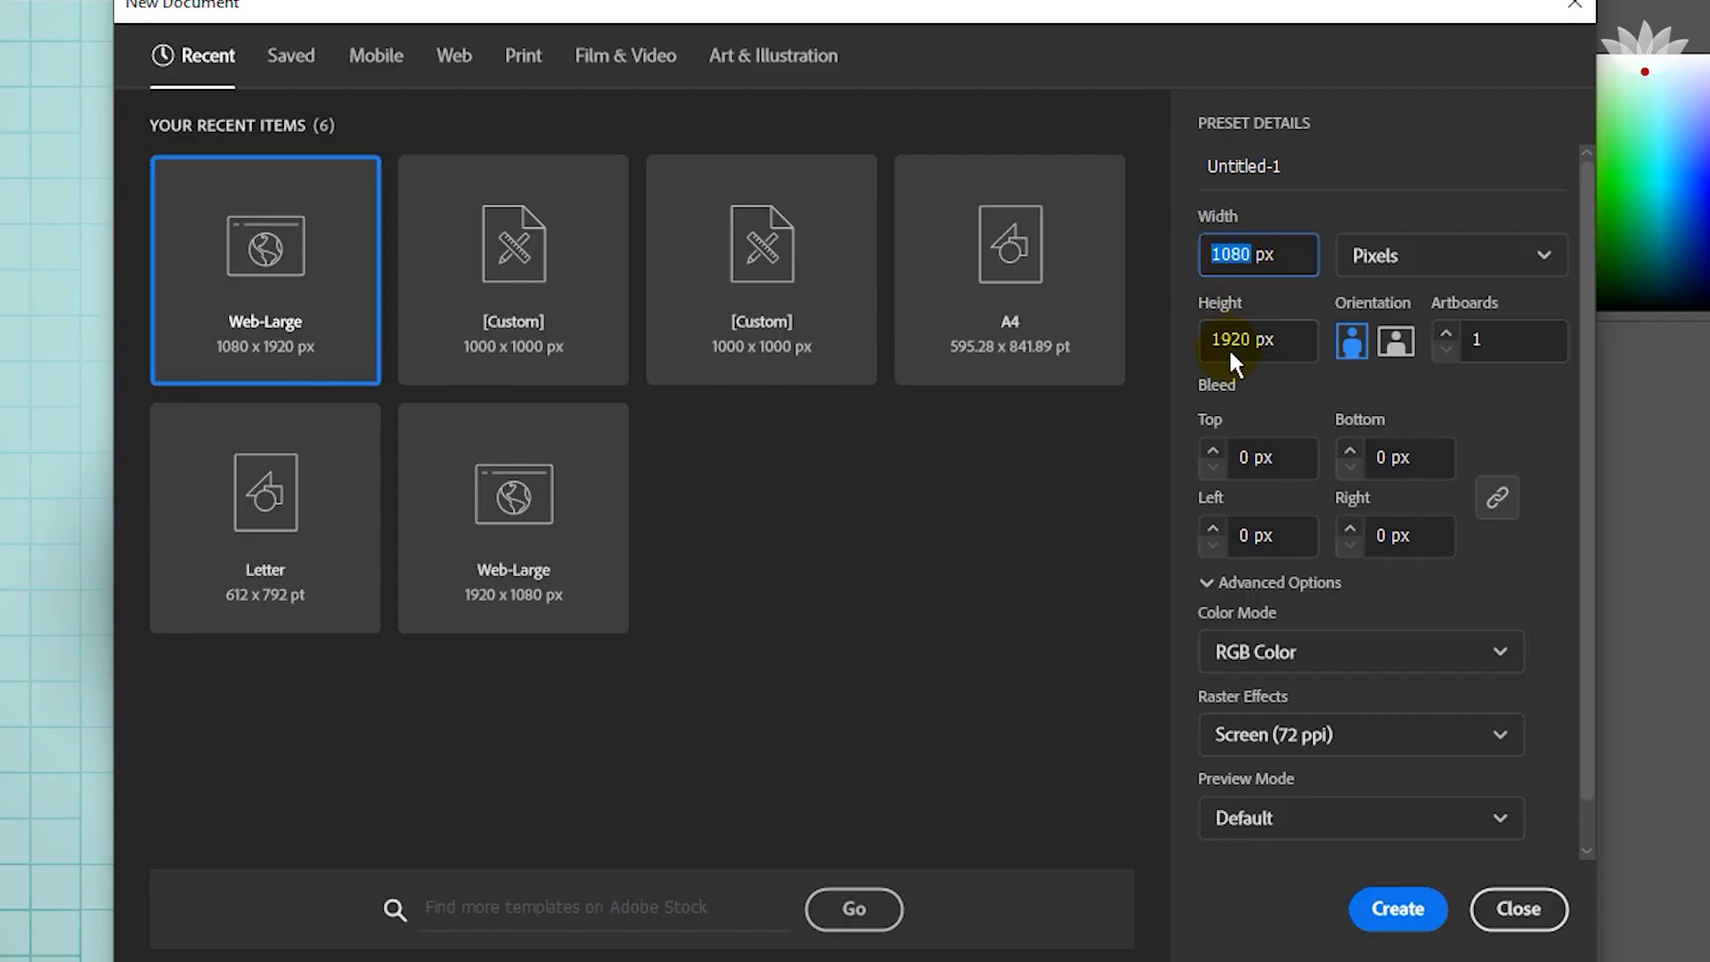
pyautogui.write('192')
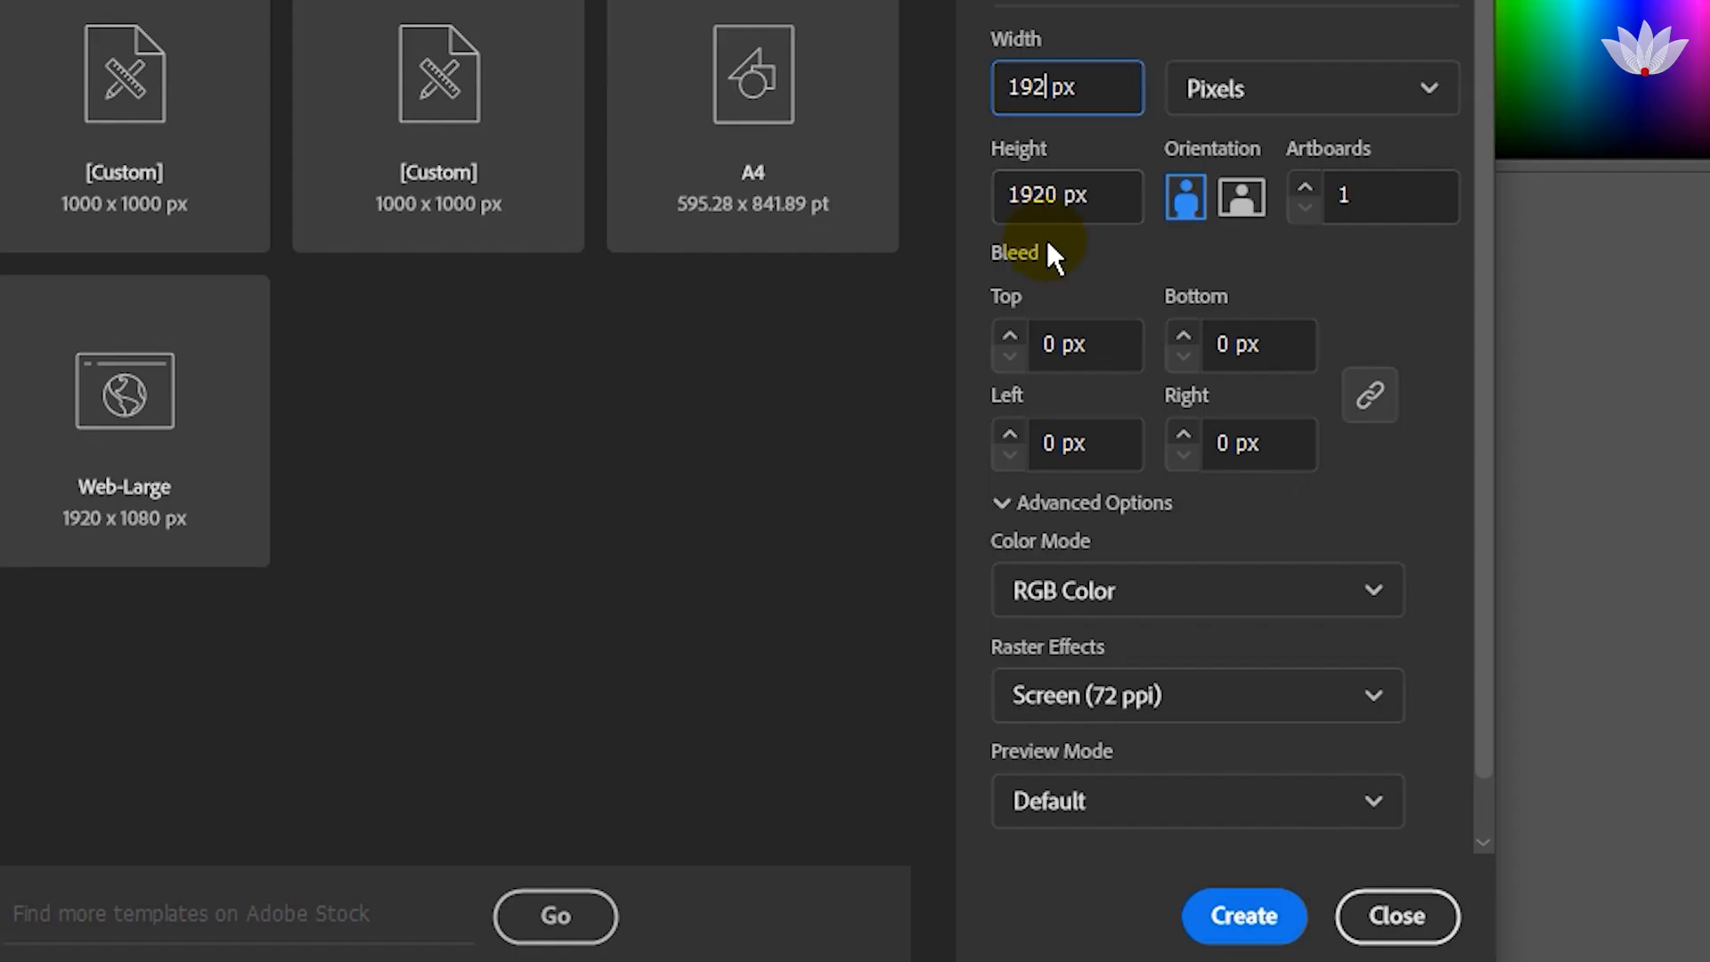
pyautogui.click(1068, 194)
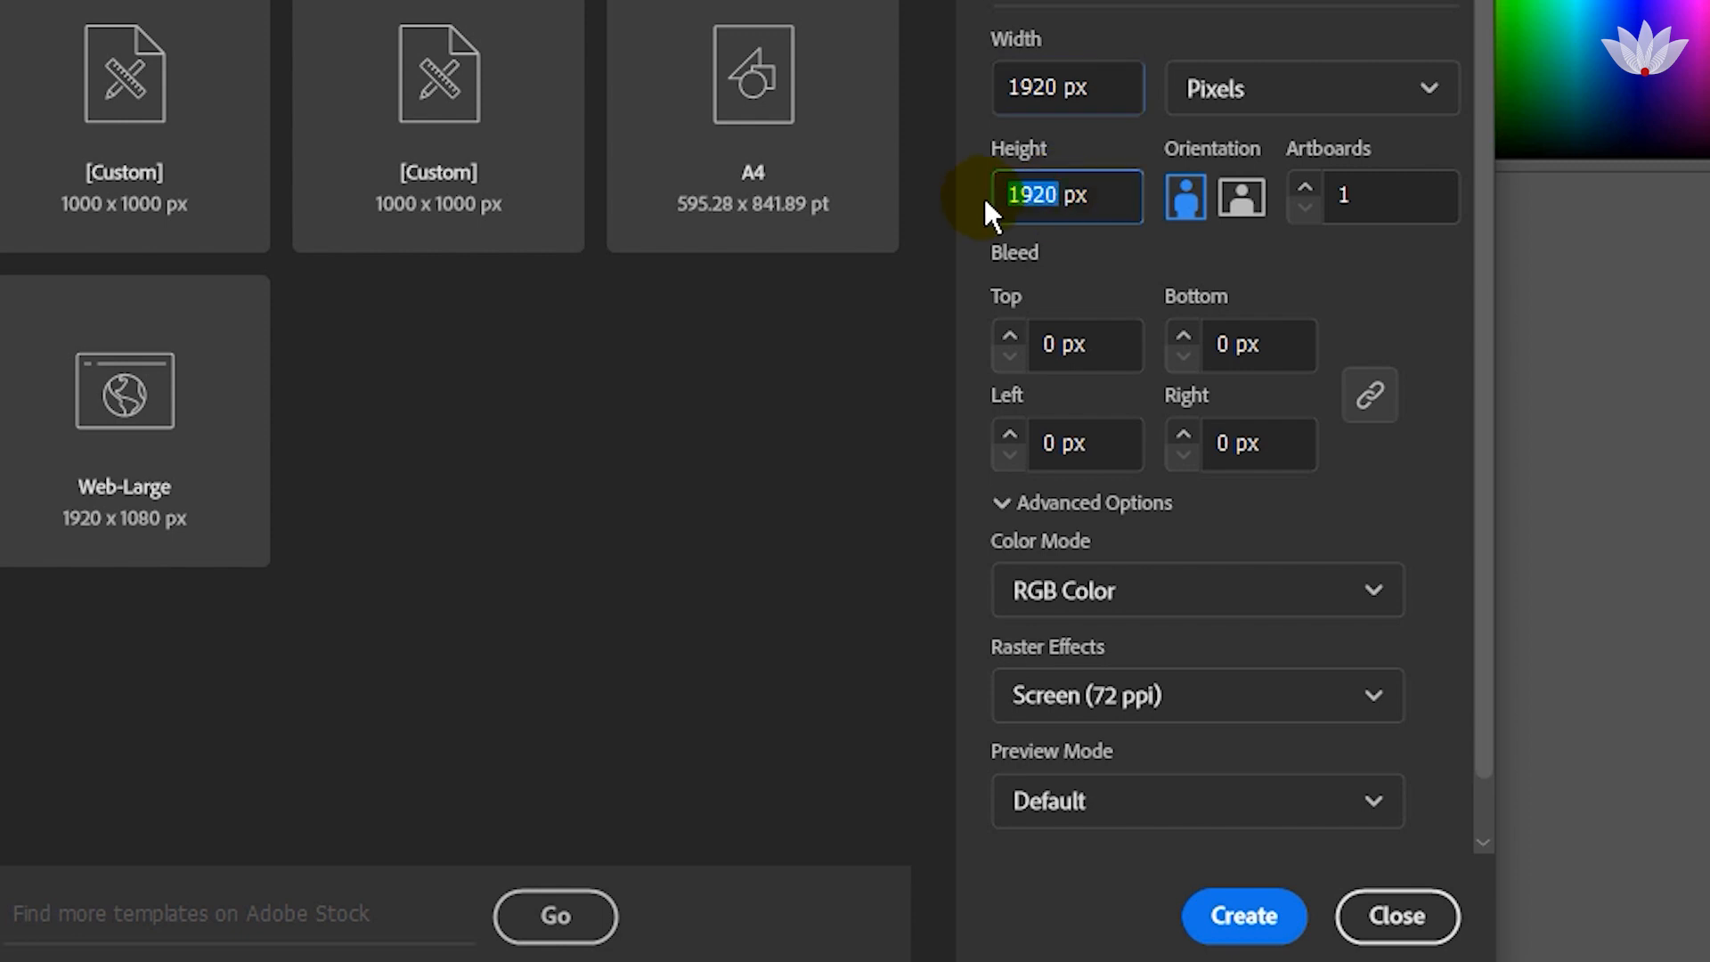
pyautogui.write('108')
pyautogui.click(1193, 176)
pyautogui.click(1200, 100)
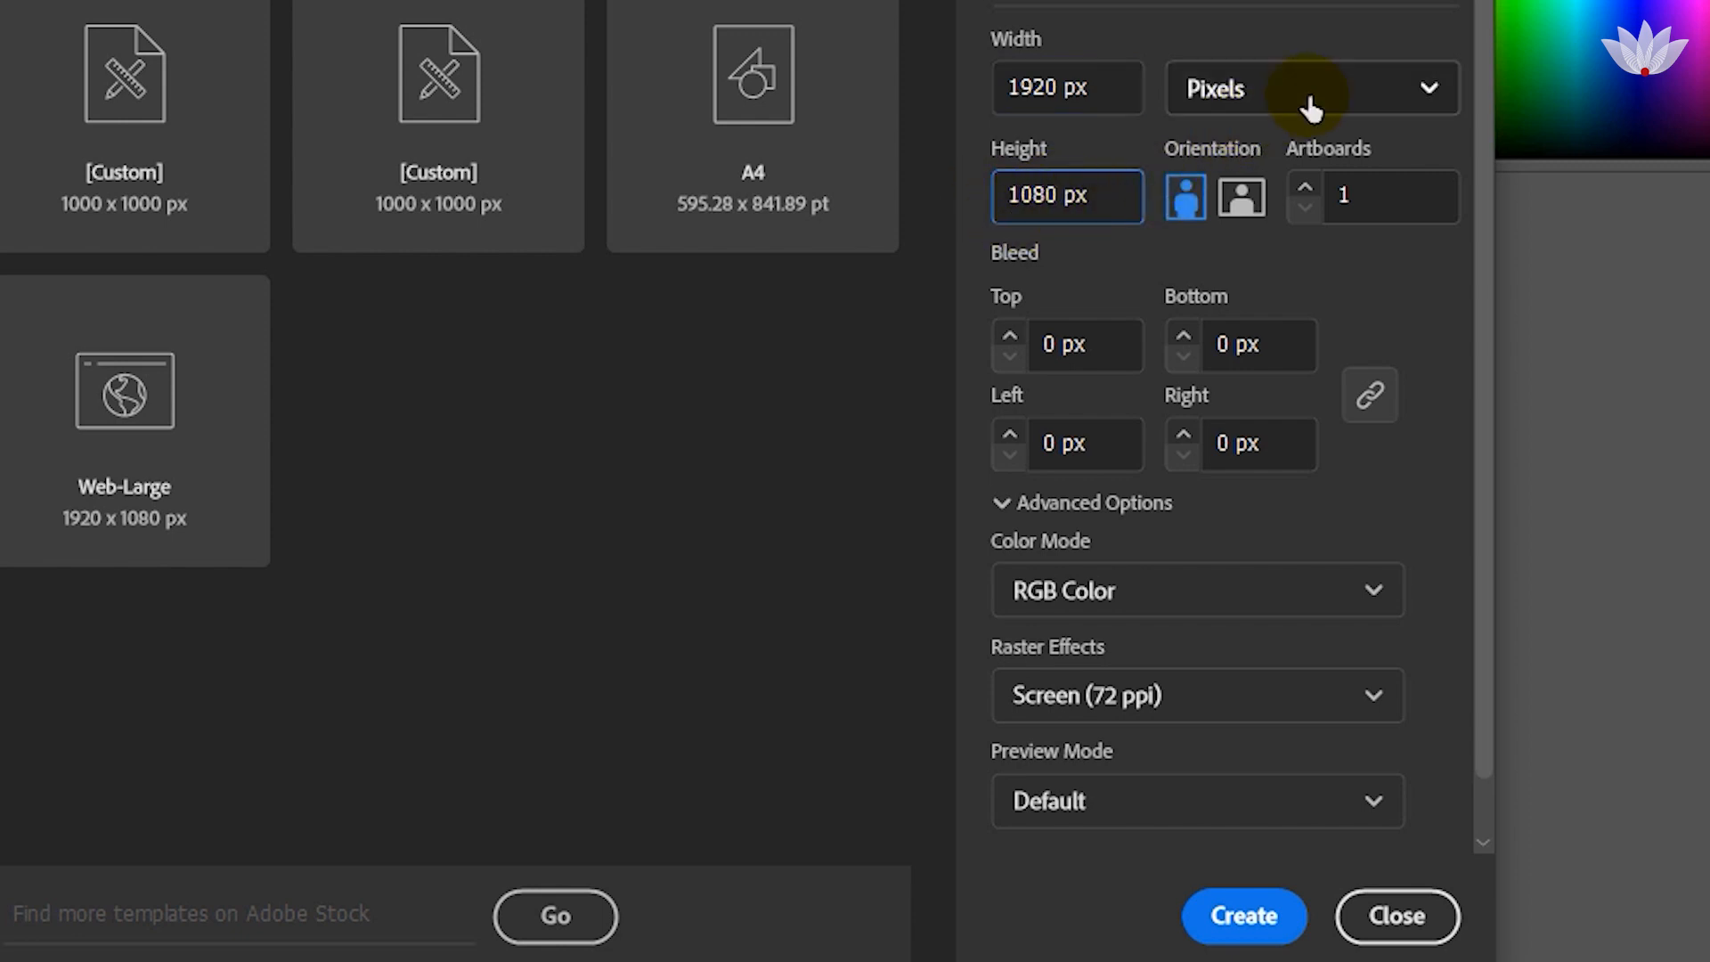
pyautogui.click(1306, 100)
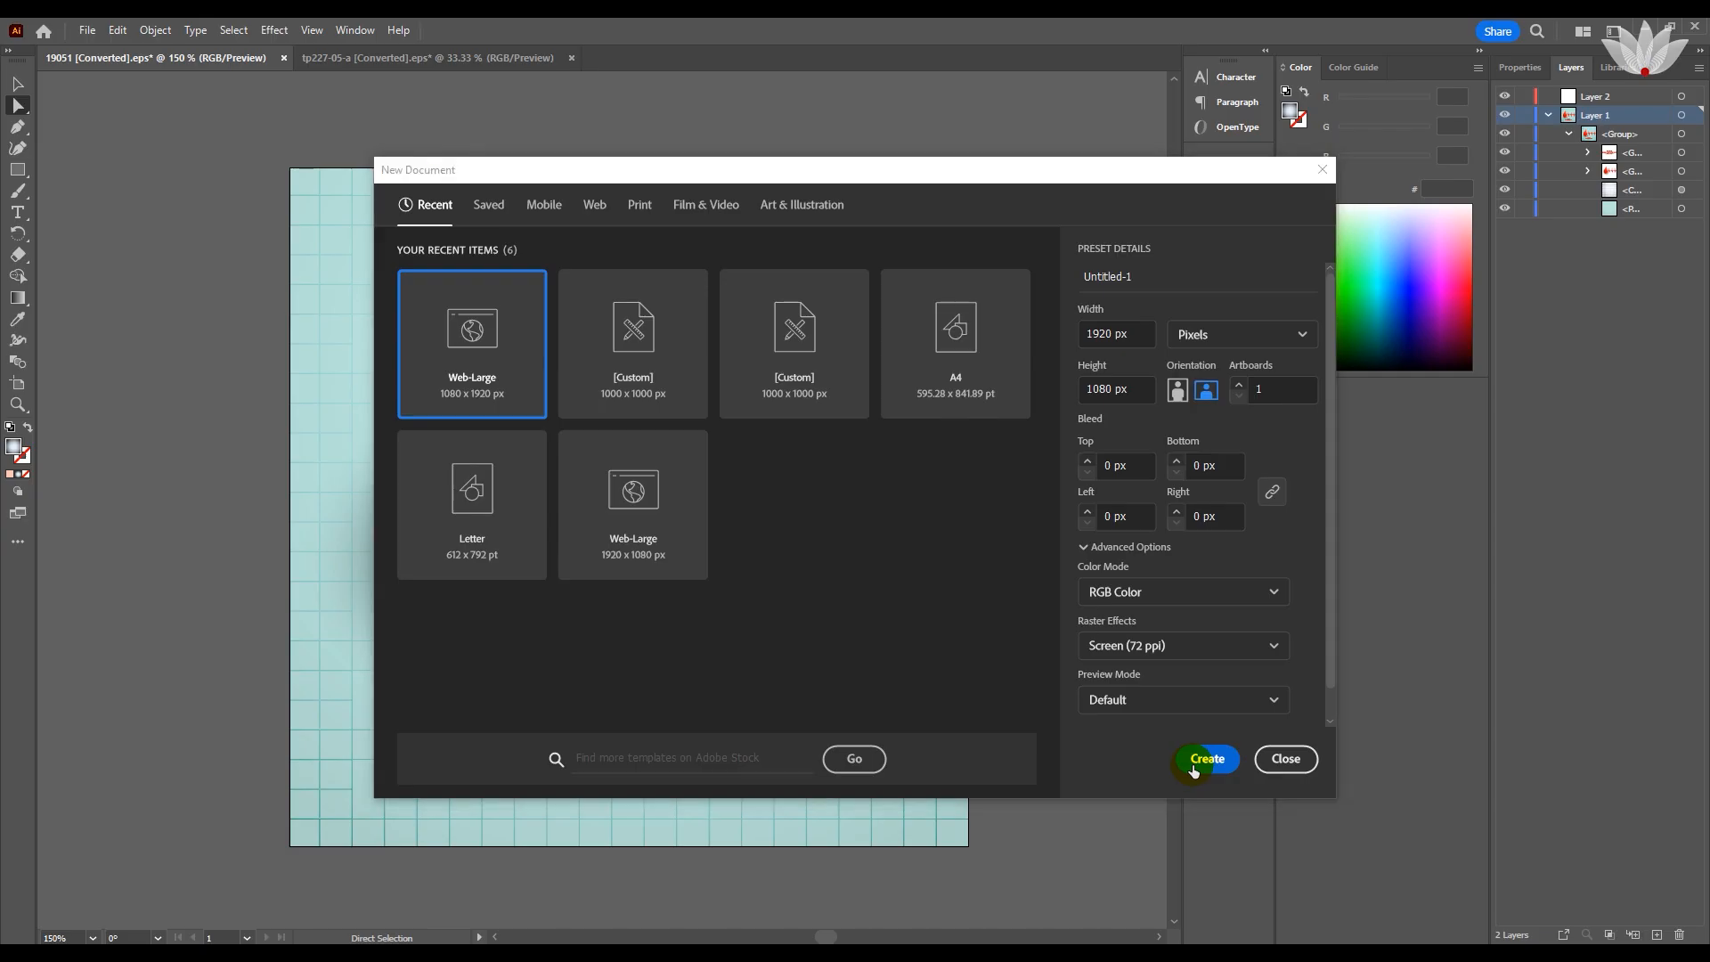
pyautogui.click(1244, 916)
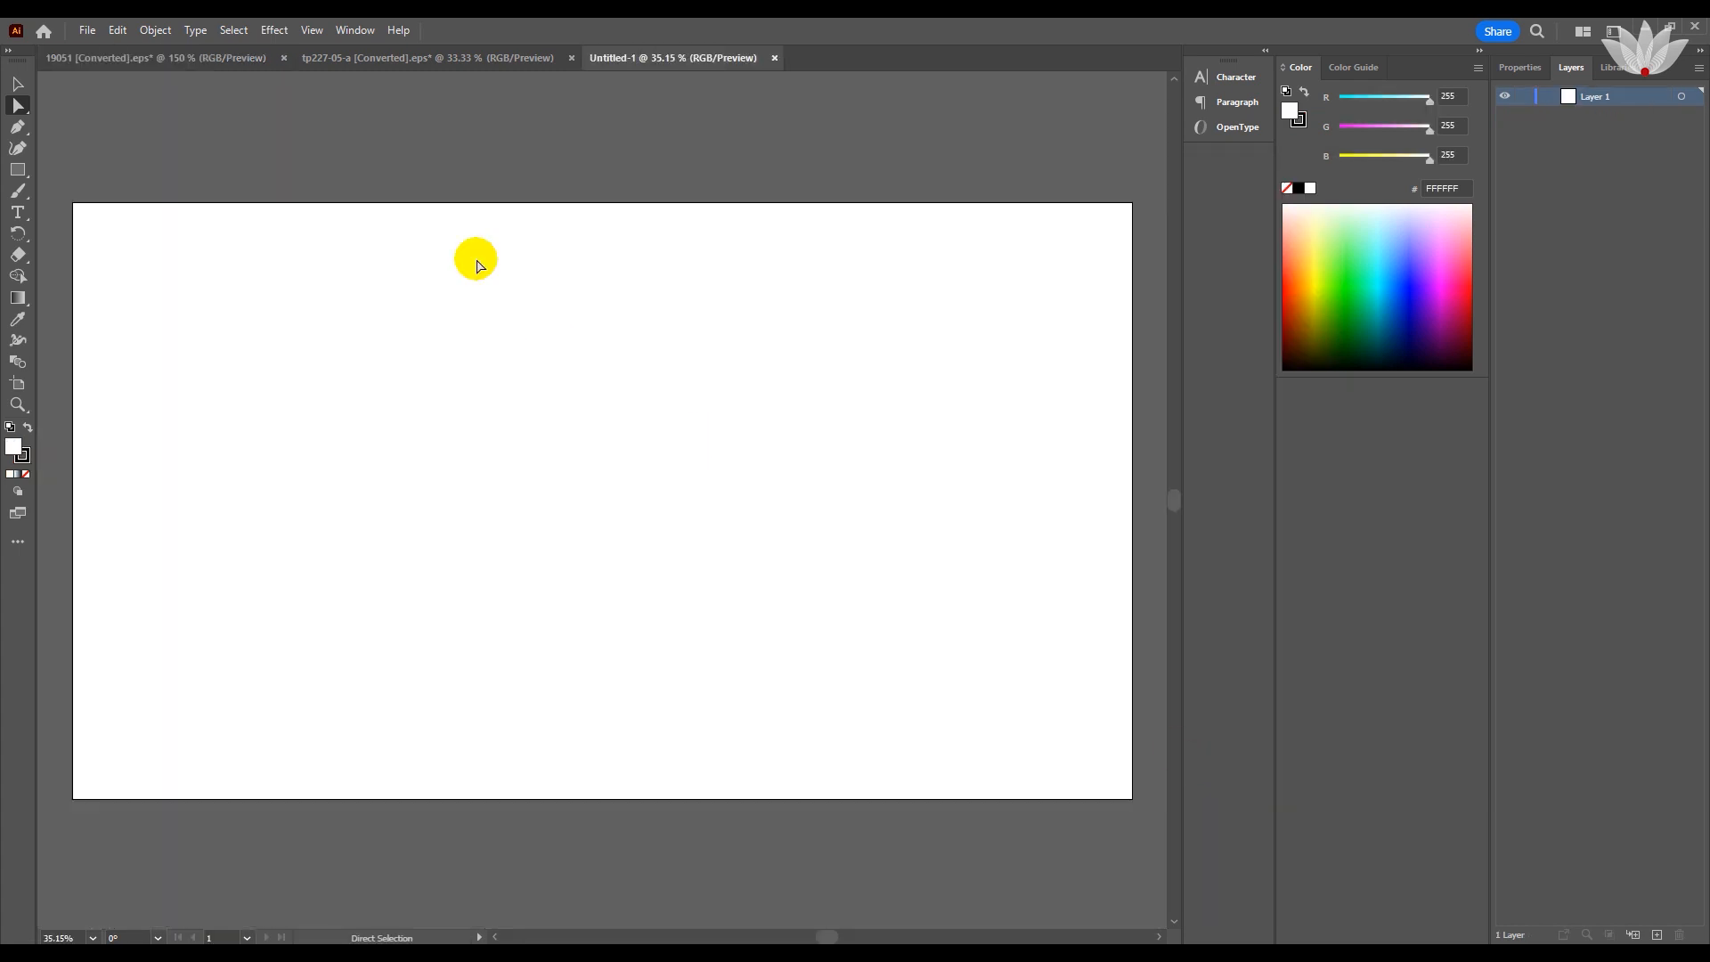
# Bring the grouped blood drop, shadow and heartbeat artwork from the 19051 document into the new 1920 x 1080 document.
pyautogui.click(353, 56)
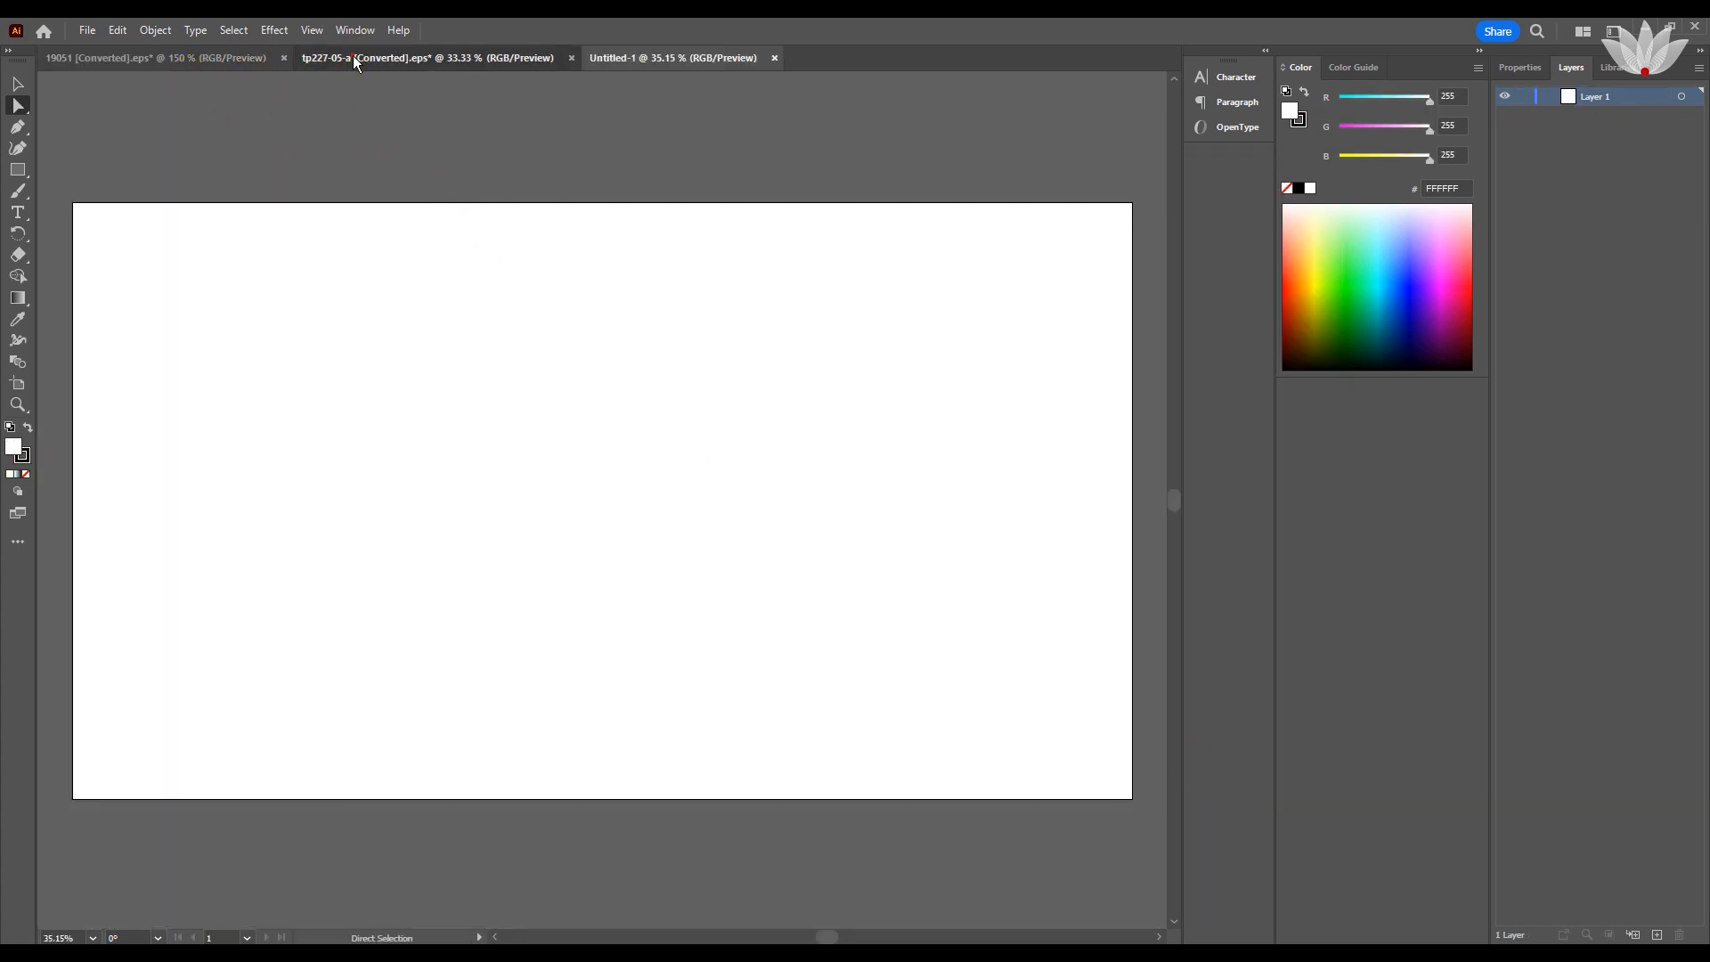
pyautogui.click(114, 56)
pyautogui.click(412, 412)
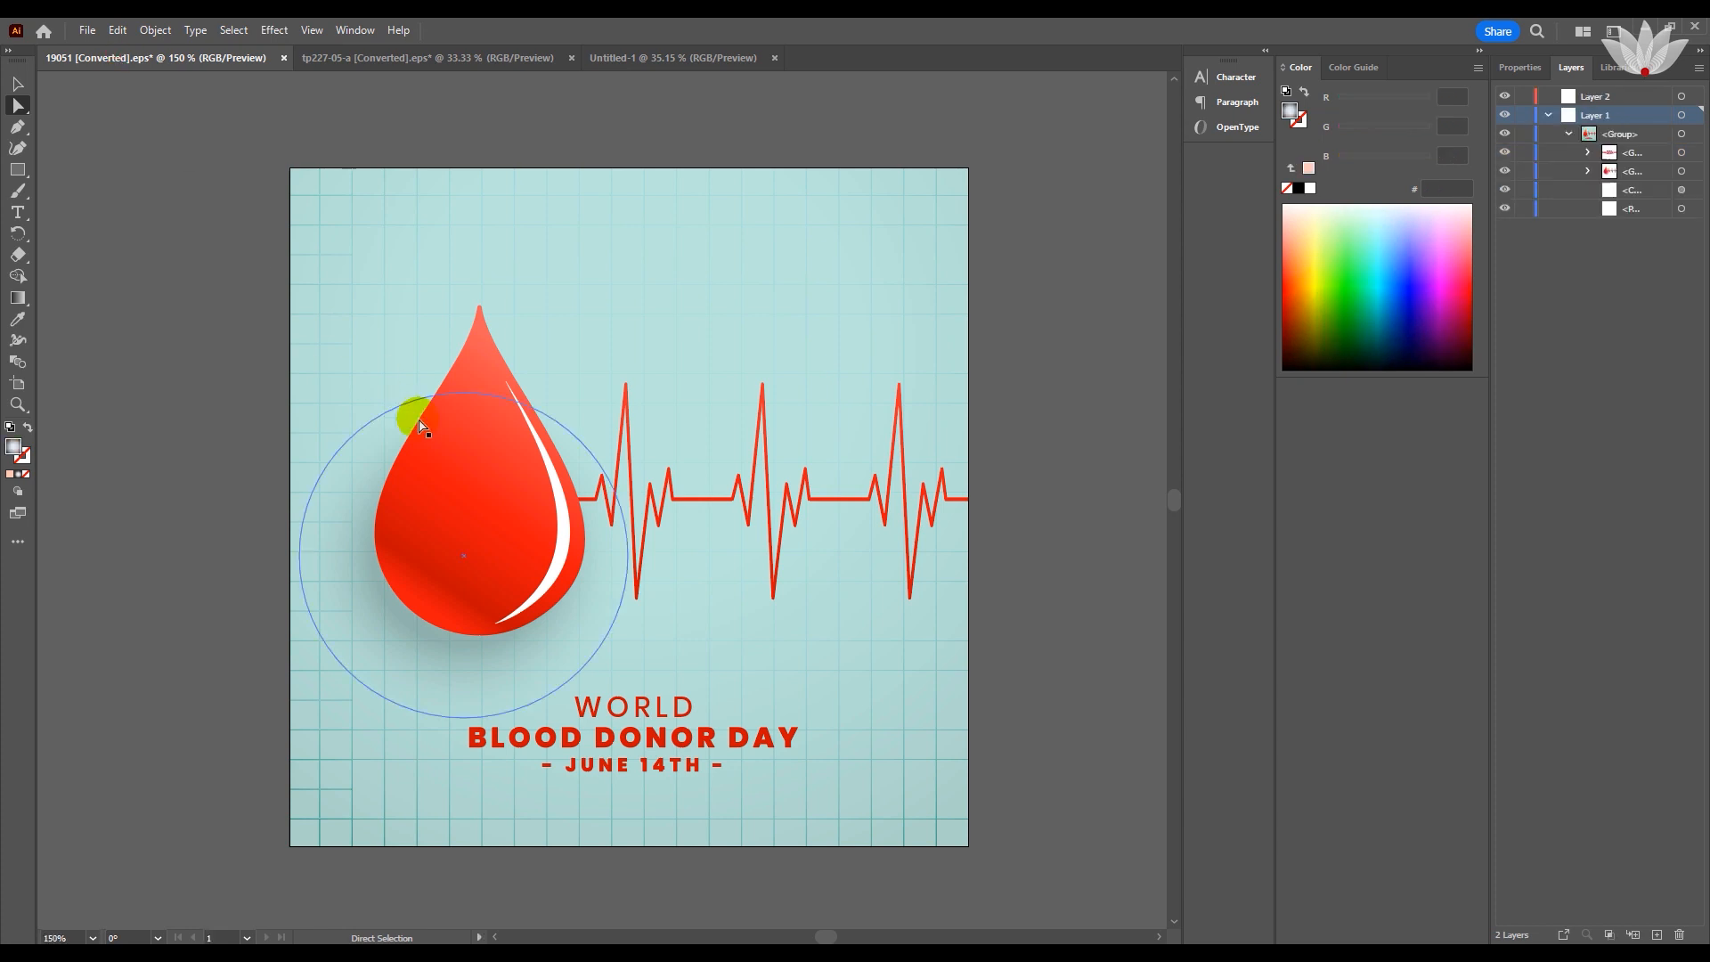
pyautogui.click(1692, 171)
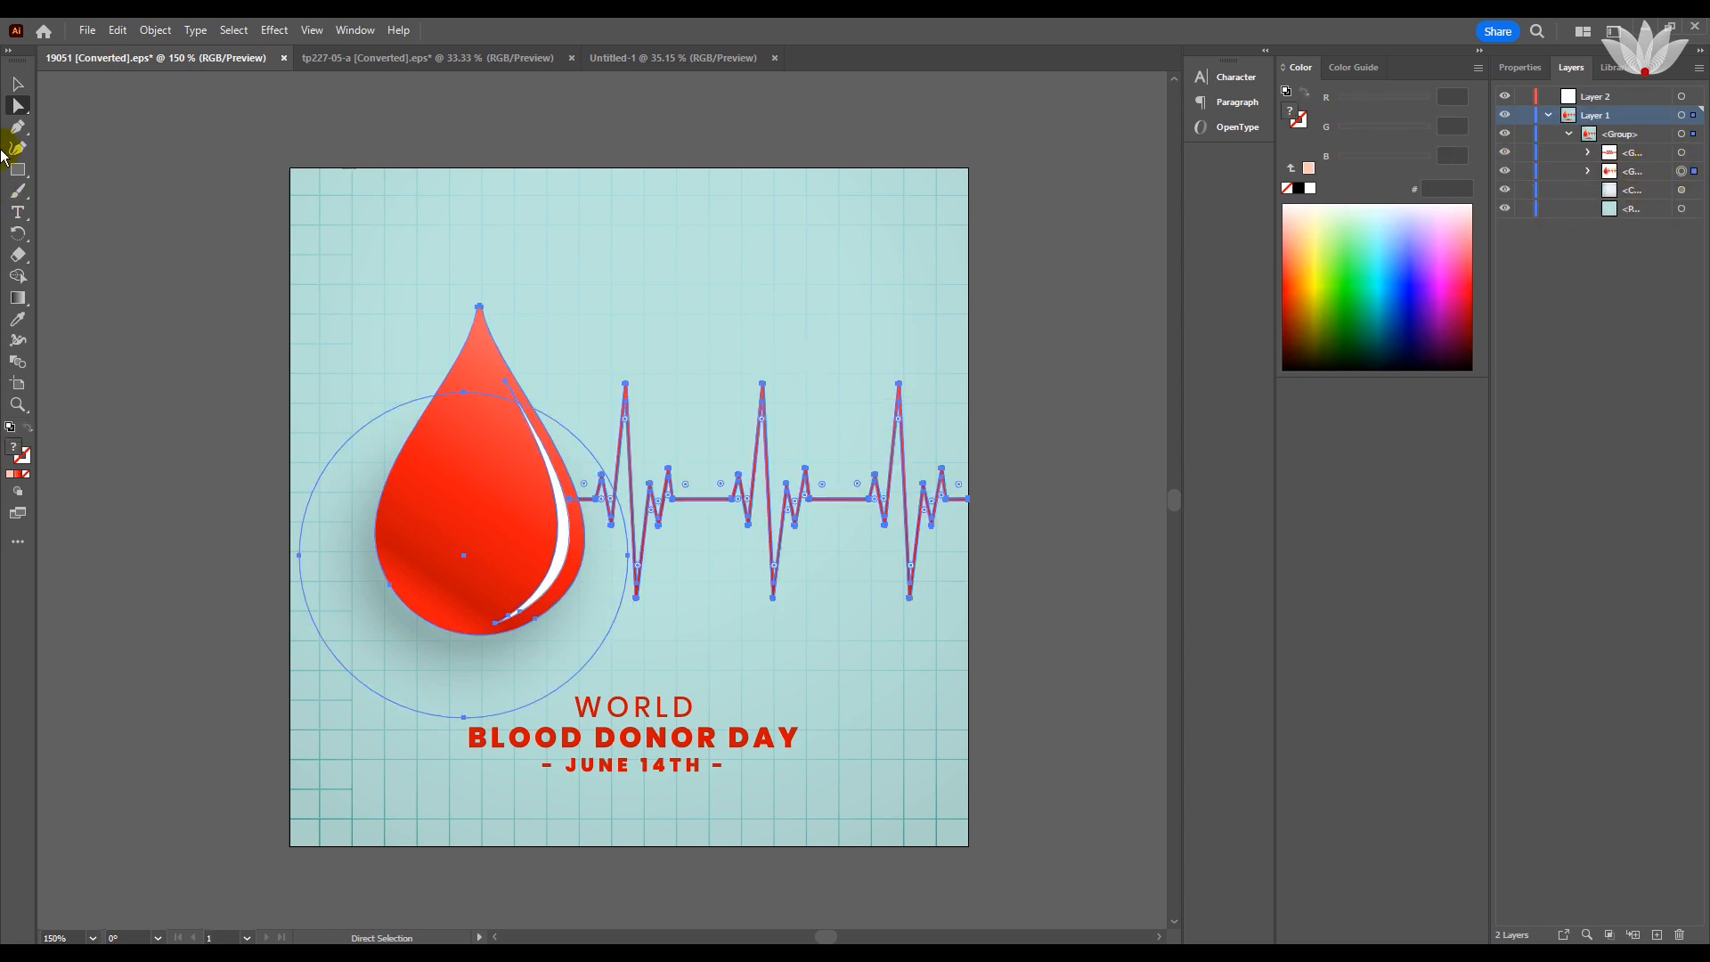
pyautogui.click(16, 86)
pyautogui.click(359, 354)
pyautogui.click(446, 443)
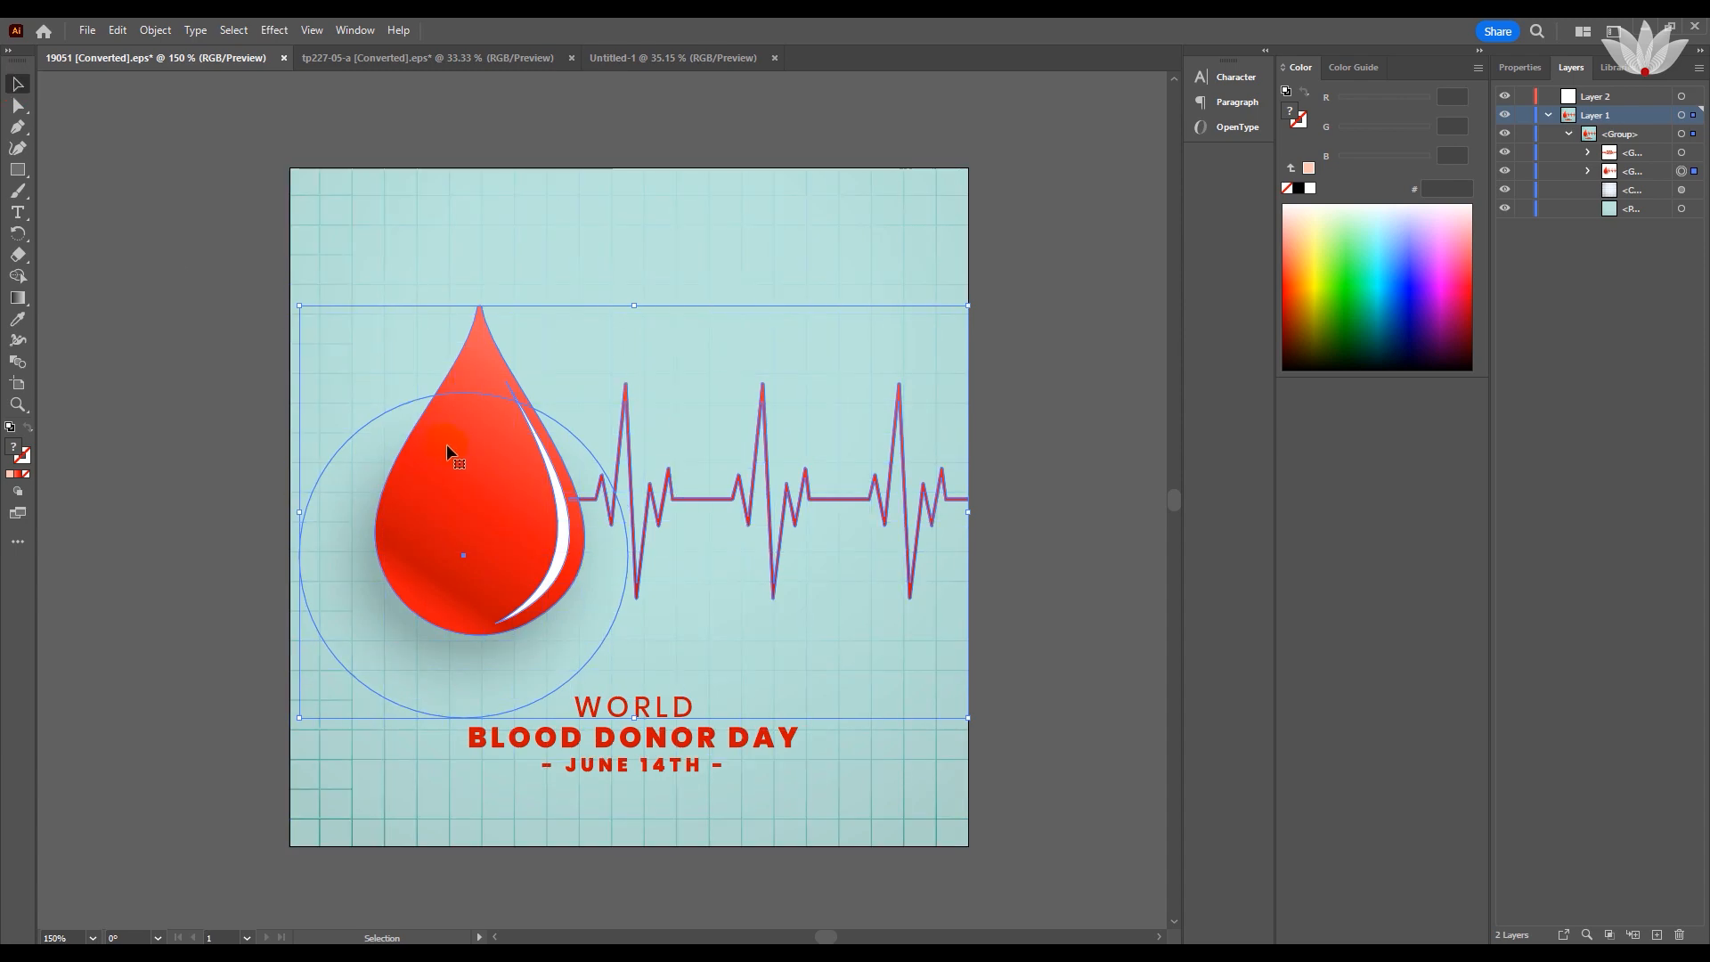
pyautogui.moveTo(422, 380); pyautogui.dragTo(276, 466)
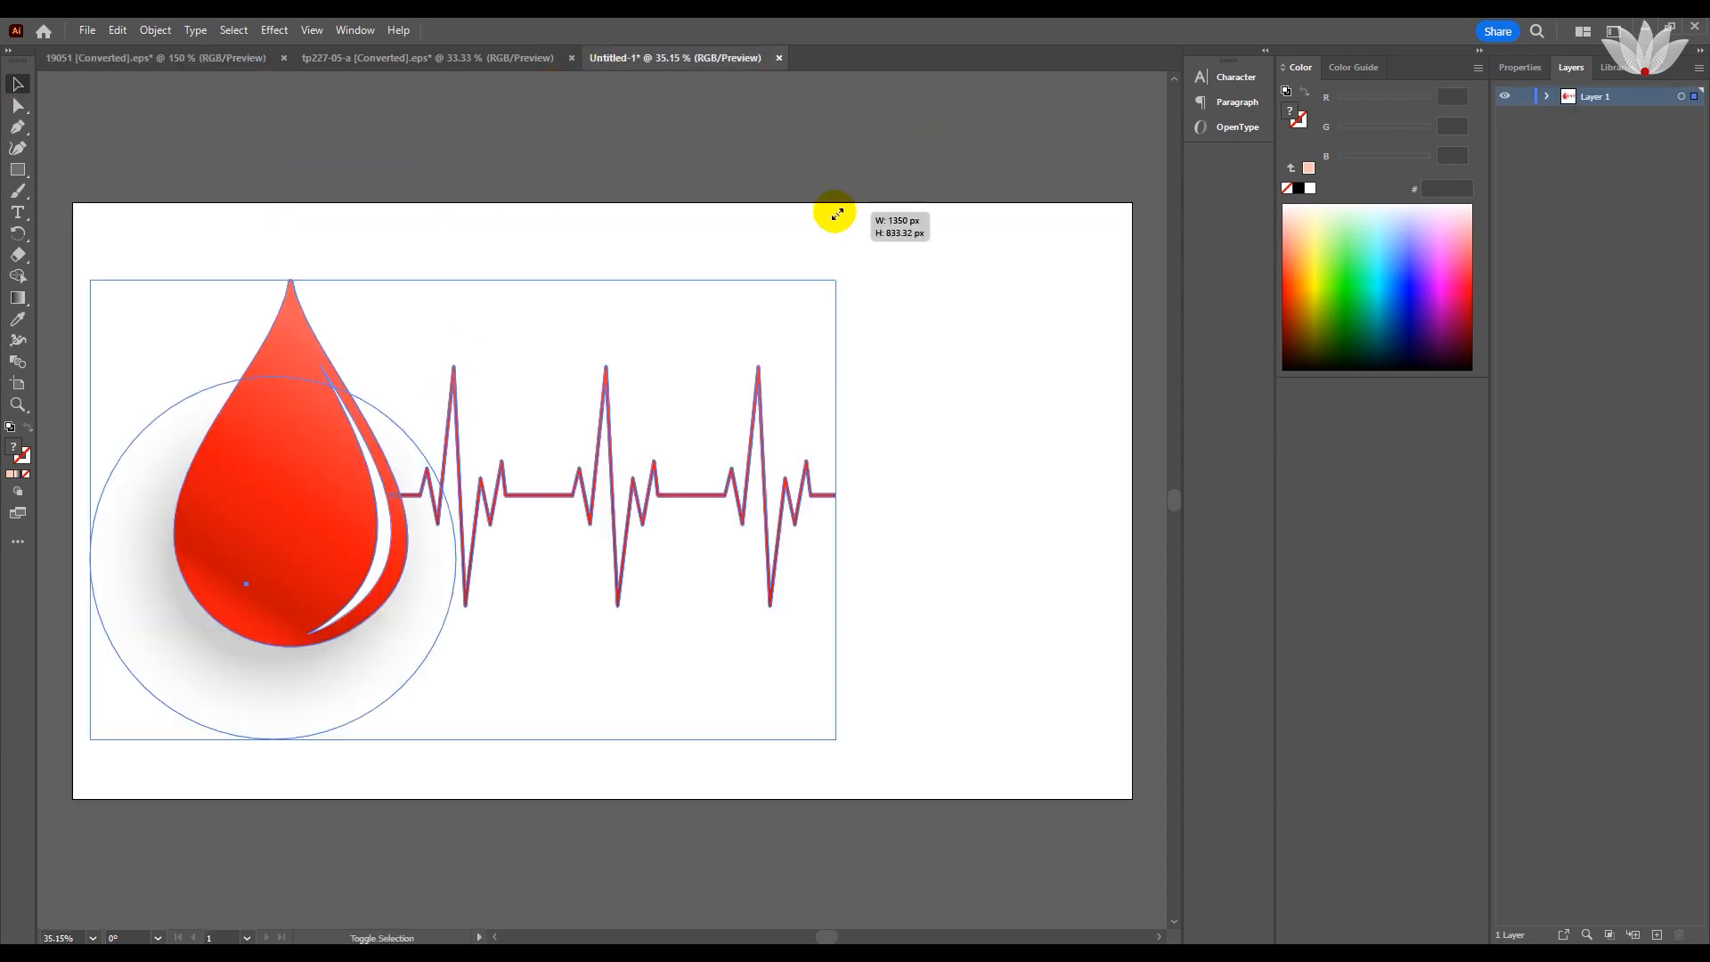
# Scale the drop and heartbeat artwork and place it against the artboard's left edge, vertically near the middle.
pyautogui.moveTo(836, 216); pyautogui.dragTo(813, 265)
pyautogui.moveTo(255, 549); pyautogui.dragTo(242, 565)
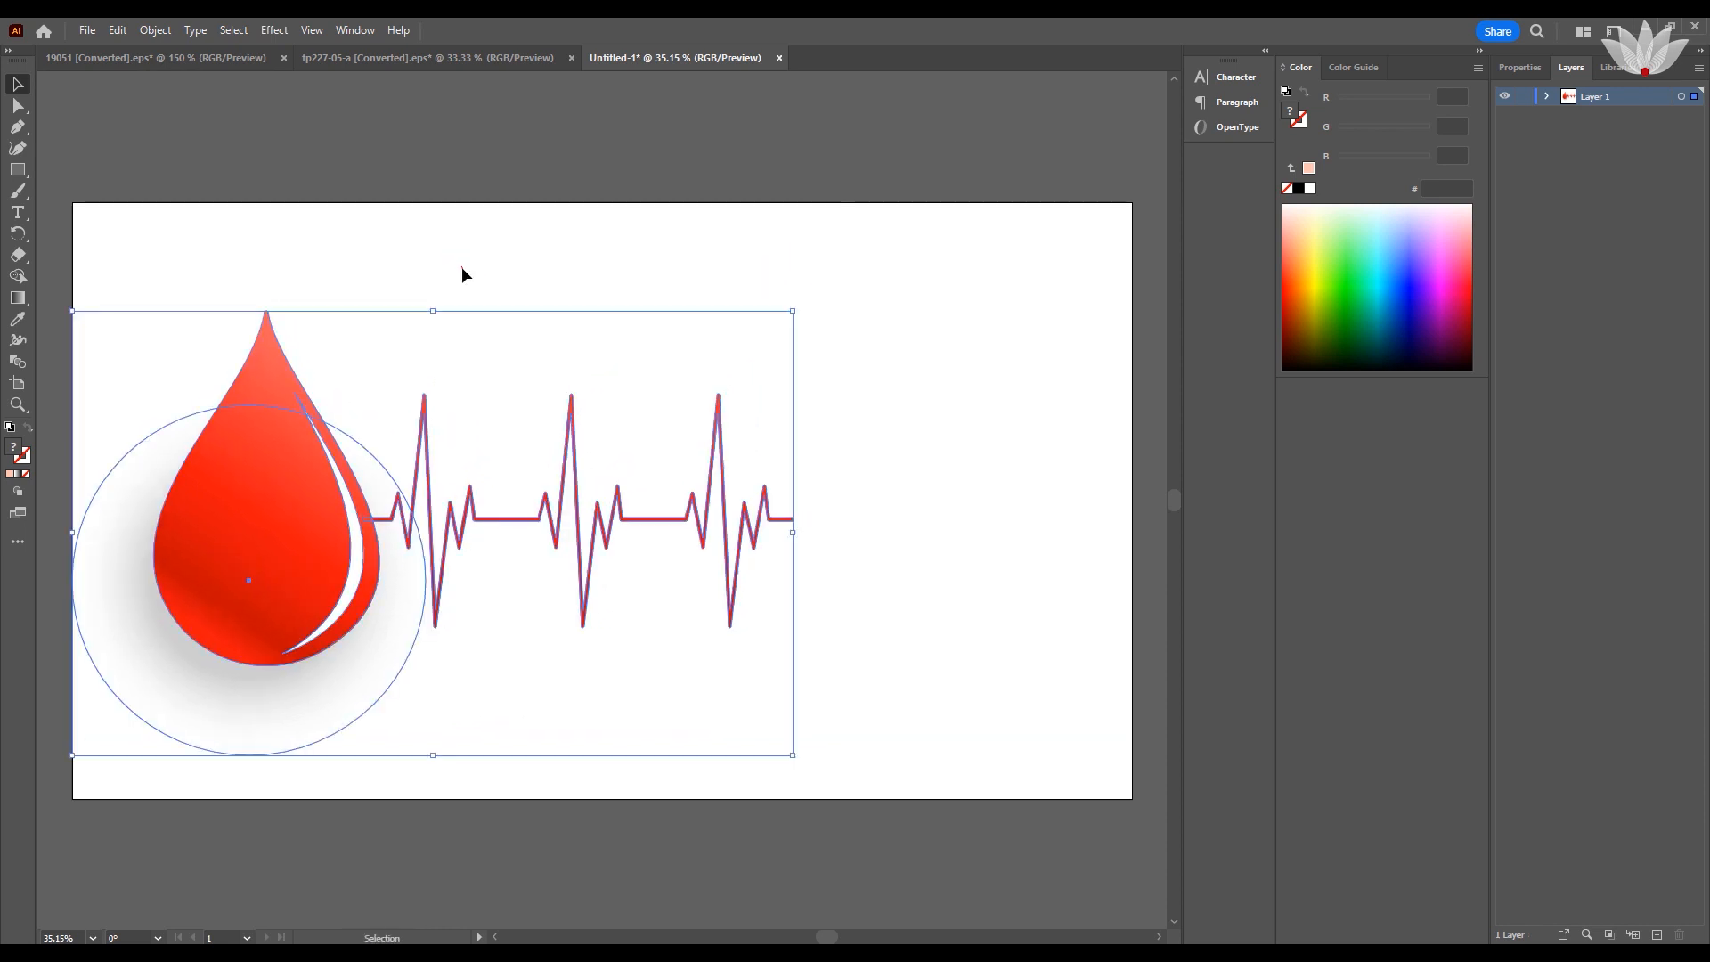
pyautogui.click(447, 236)
# Bring the blood bag artwork from the tp227-05-a document into the new document, beside the end of the heartbeat line.
pyautogui.click(433, 58)
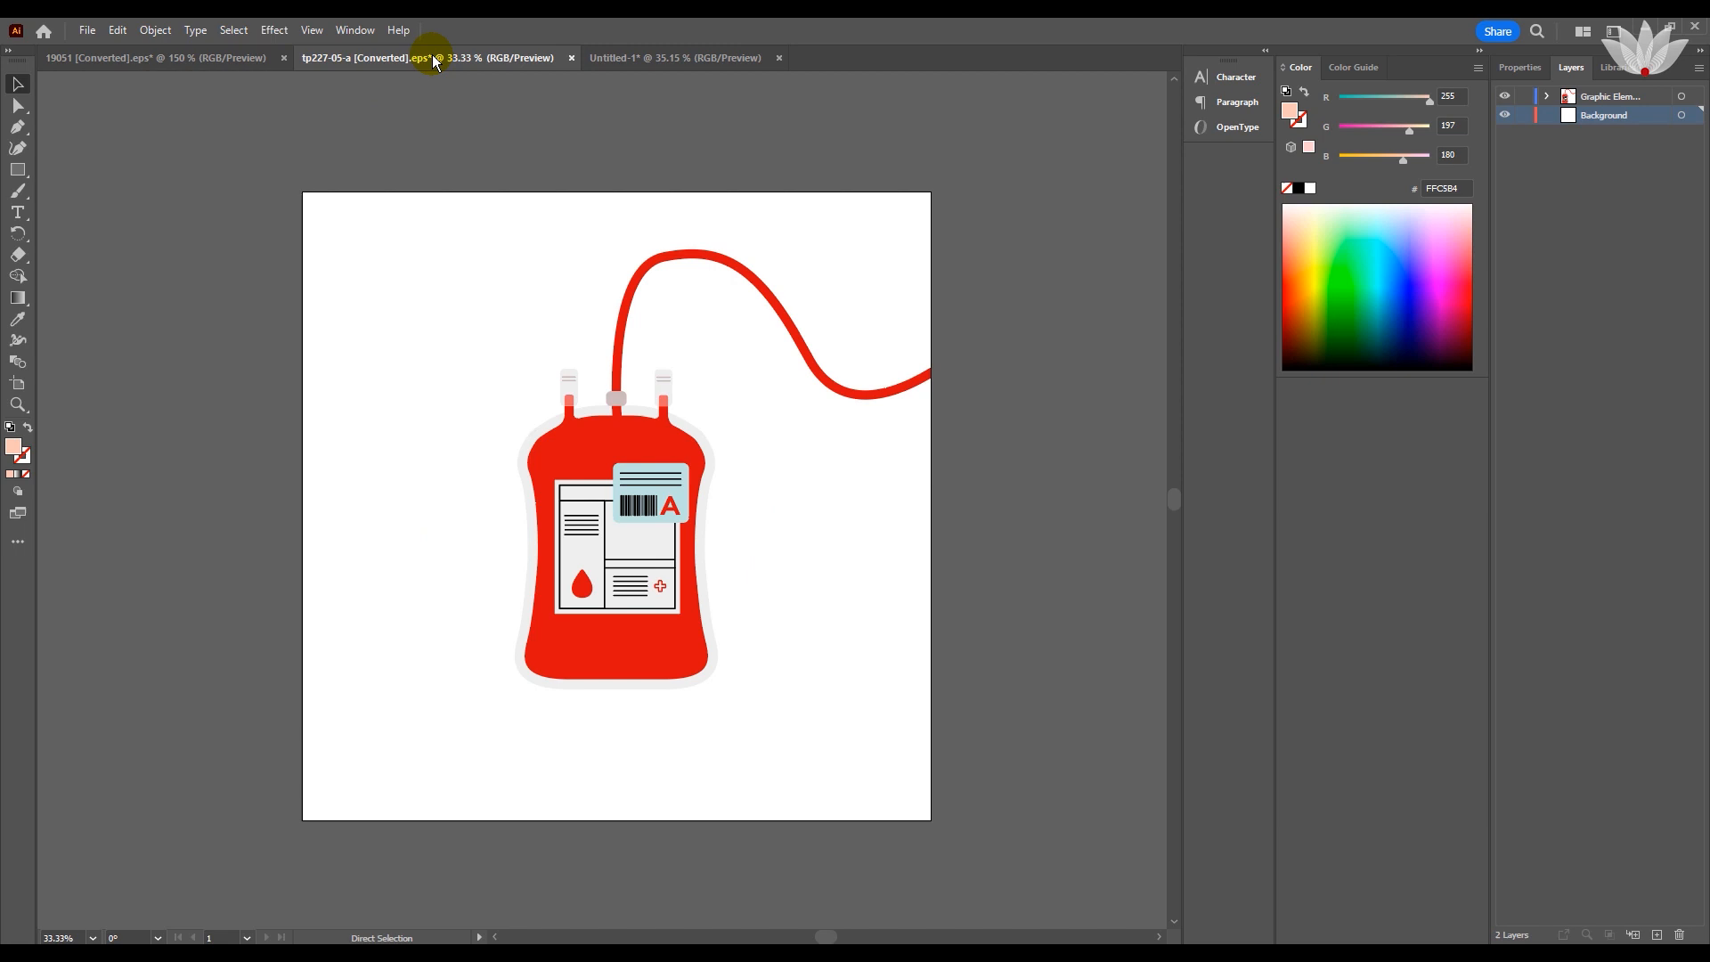
pyautogui.click(611, 496)
pyautogui.moveTo(605, 474); pyautogui.dragTo(613, 58)
pyautogui.moveTo(896, 477); pyautogui.dragTo(860, 495)
# Reflect the blood bag across the vertical axis and move it so its tube end meets the heartbeat line's end.
pyautogui.rightClick(856, 473)
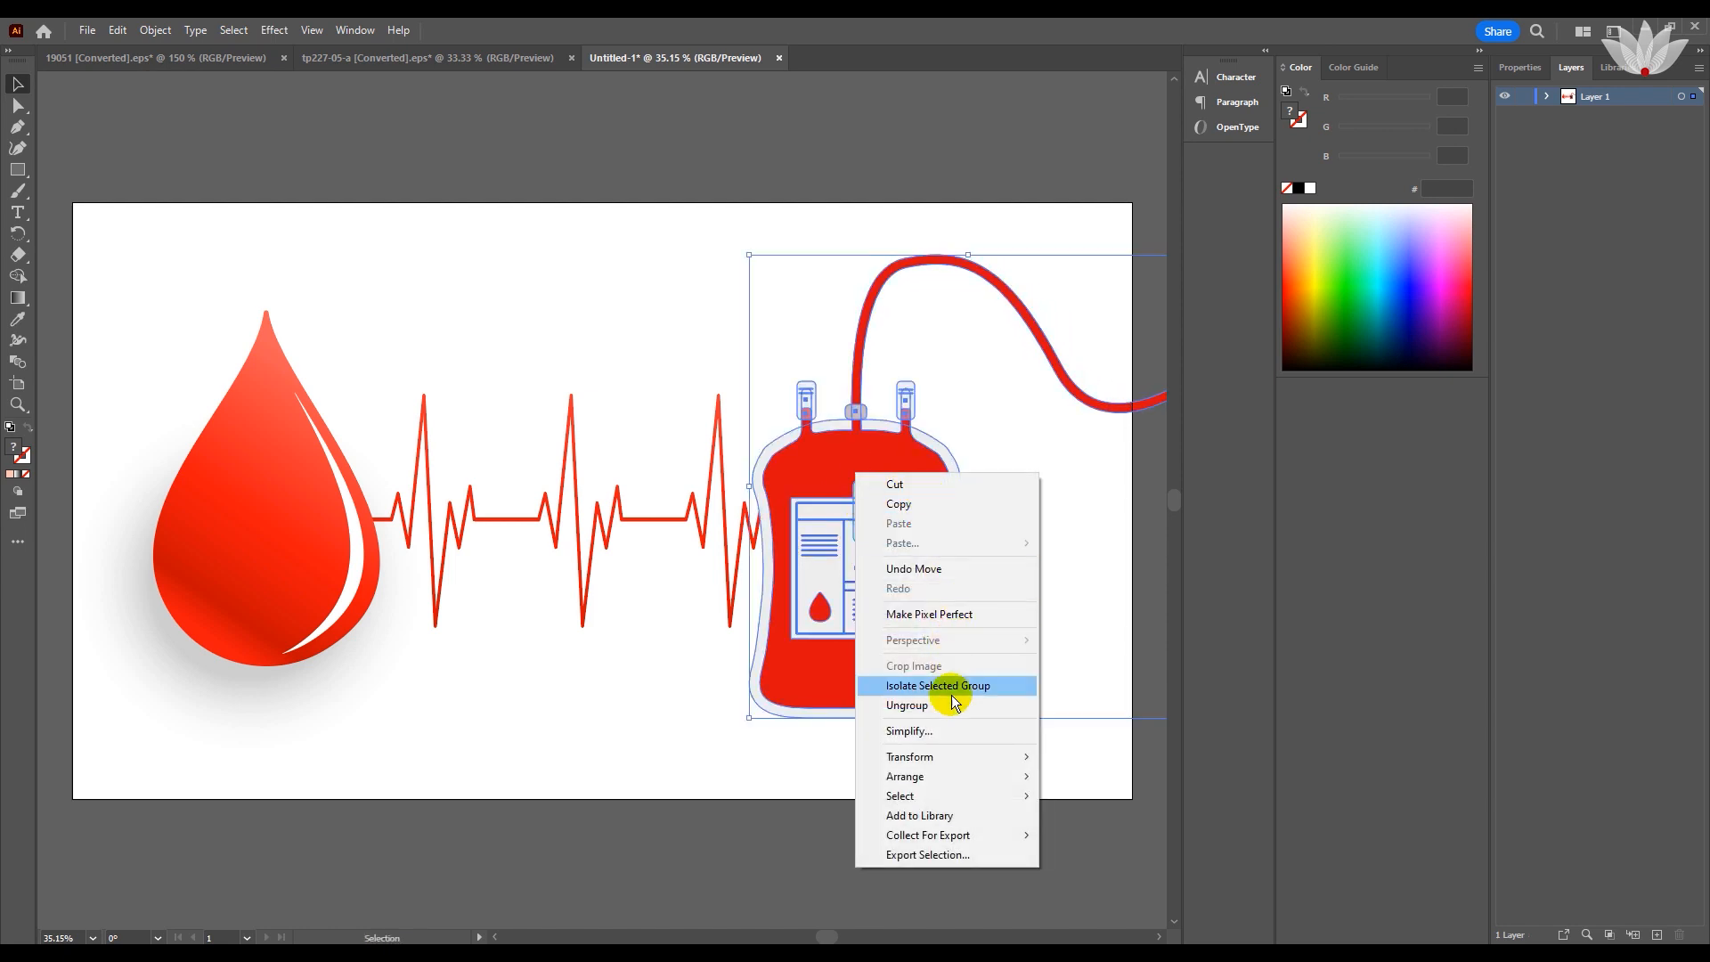
pyautogui.moveTo(948, 756)
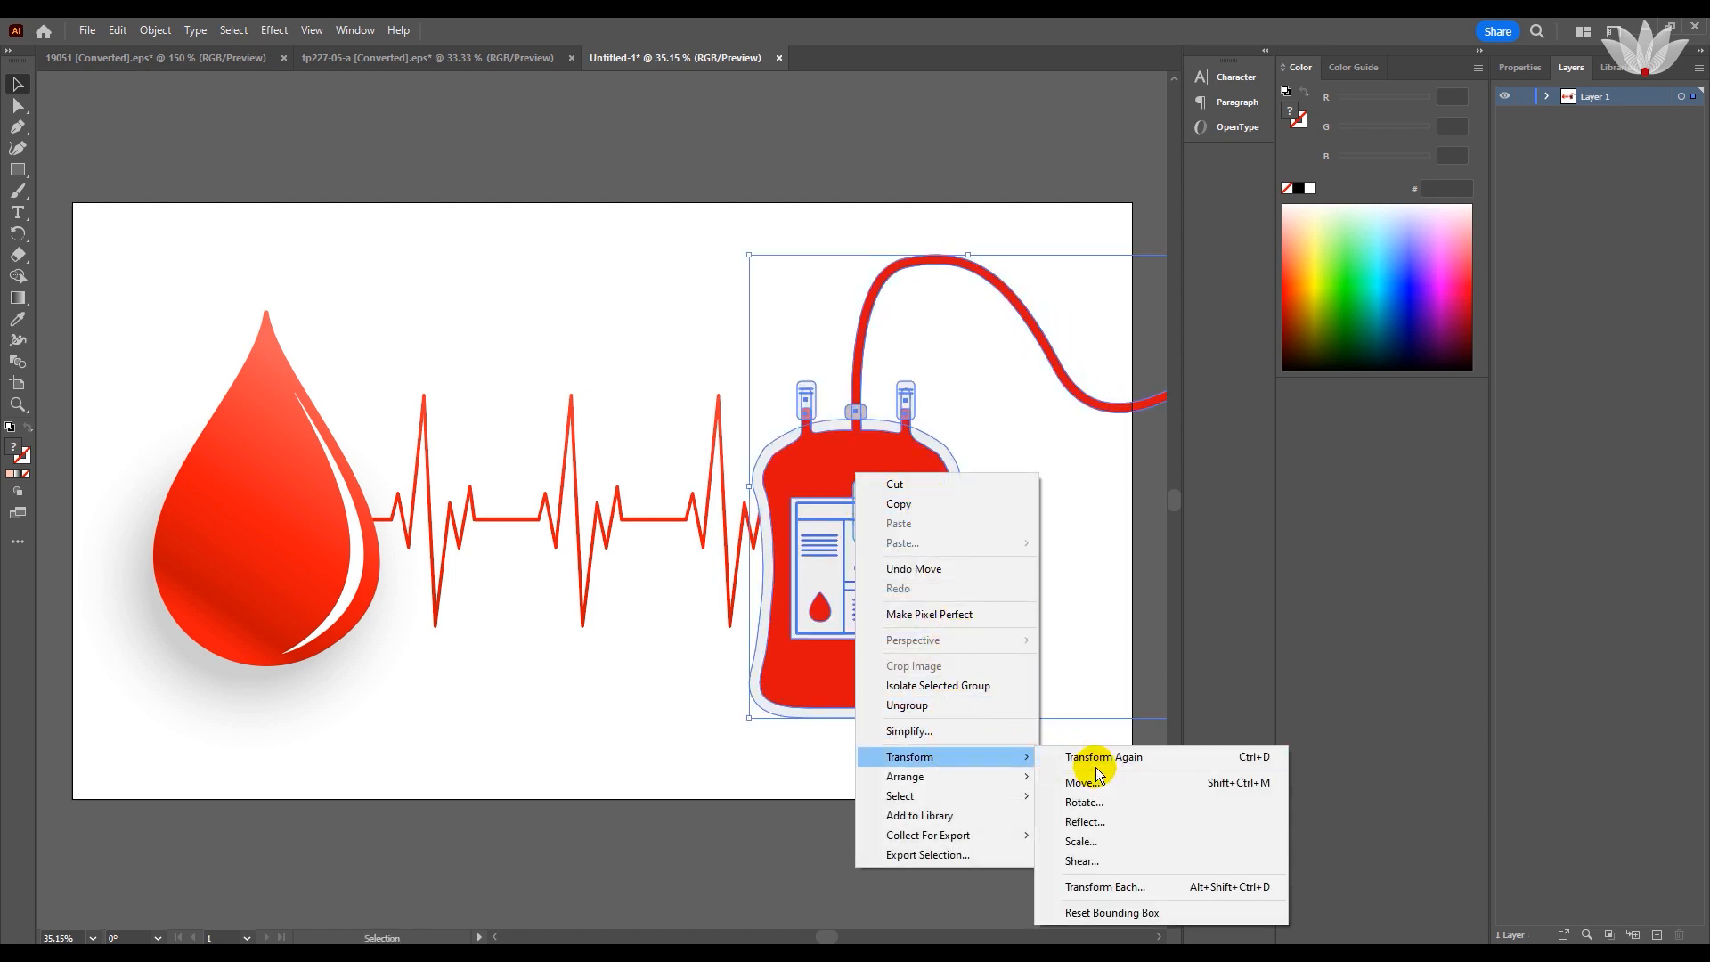
pyautogui.click(1109, 821)
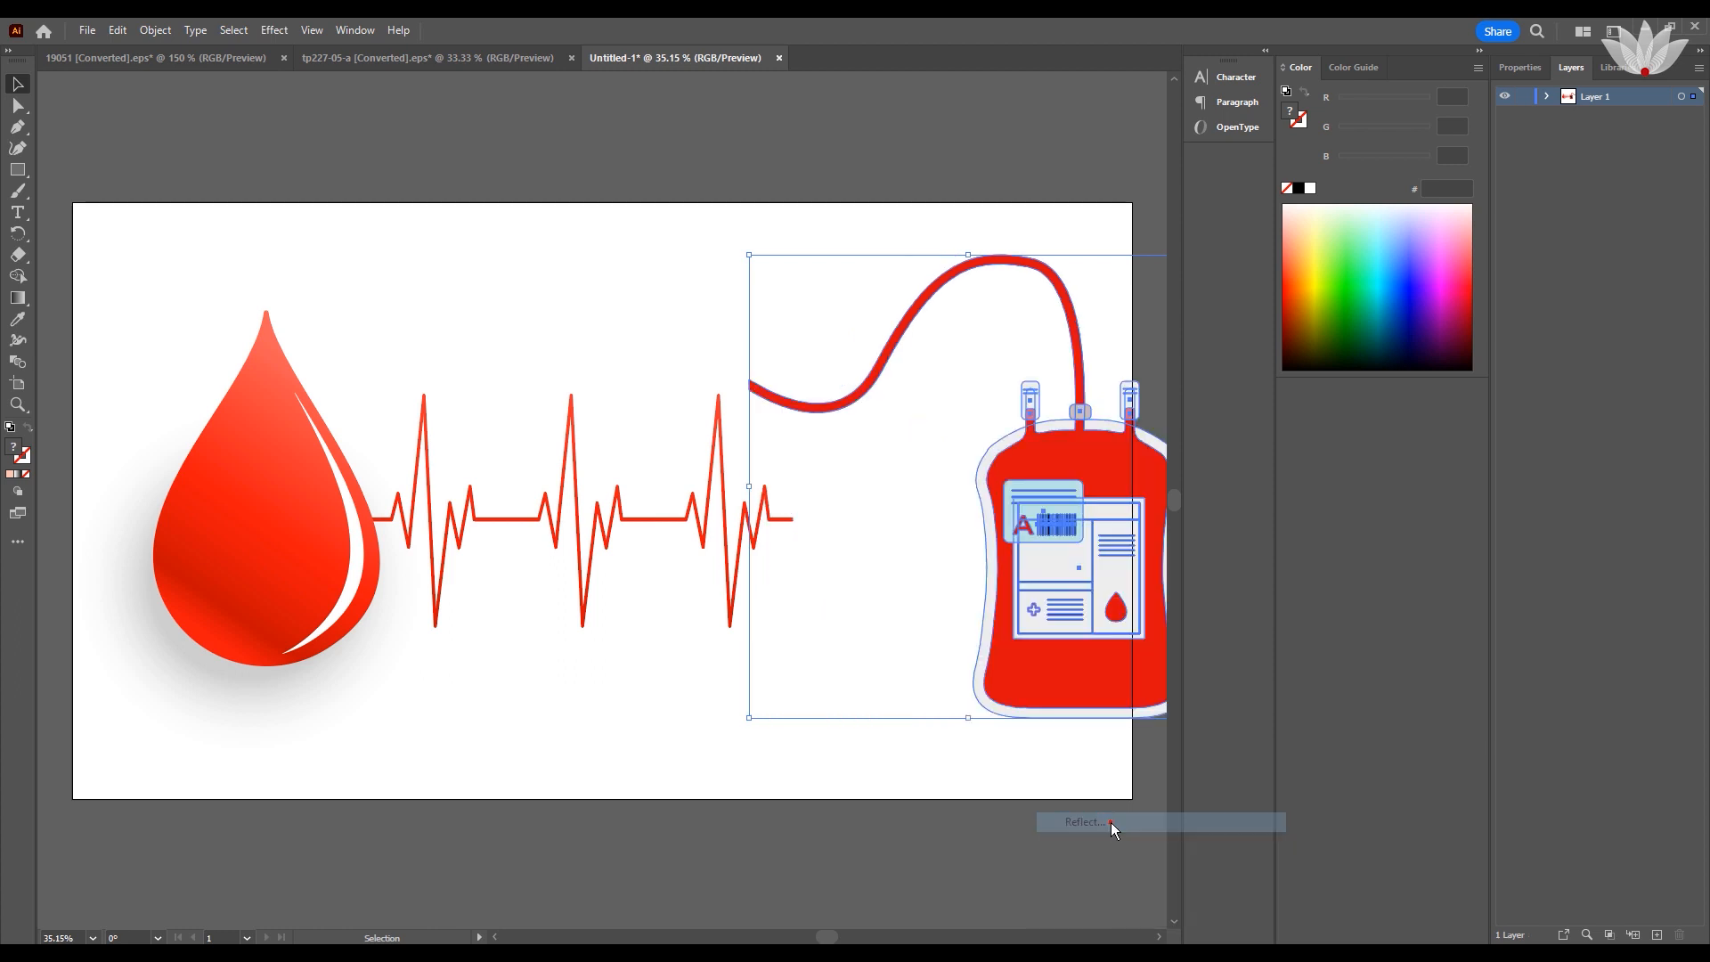
pyautogui.click(873, 603)
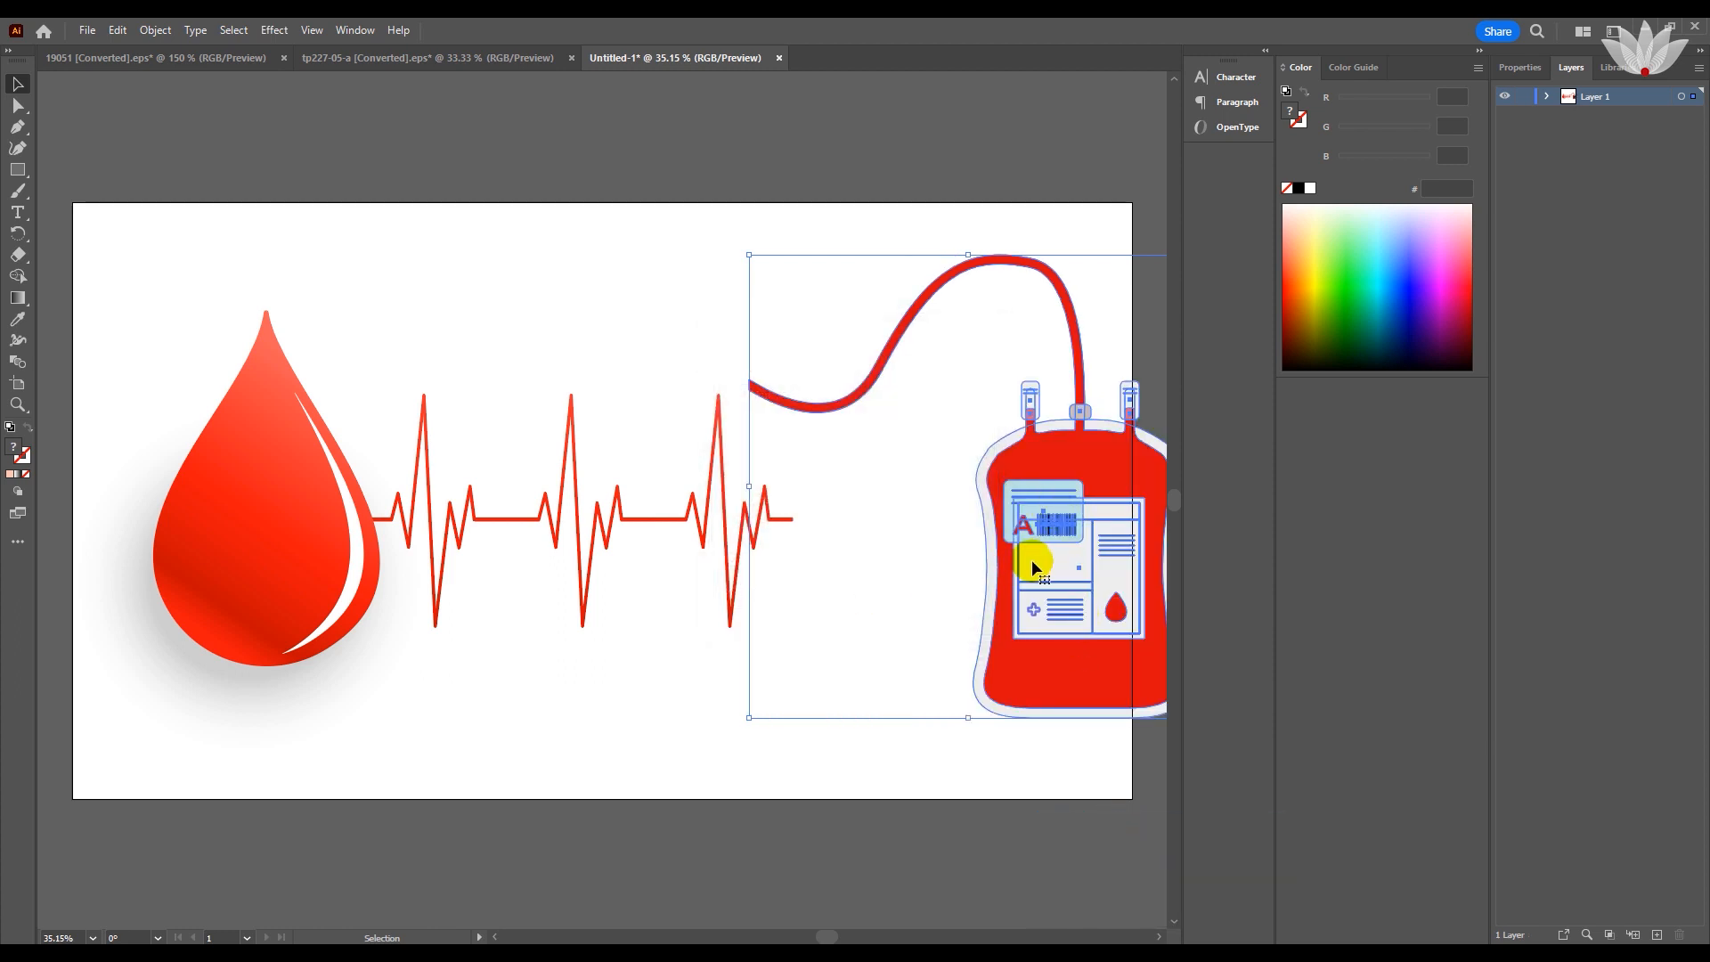
pyautogui.moveTo(1024, 556); pyautogui.dragTo(1047, 640)
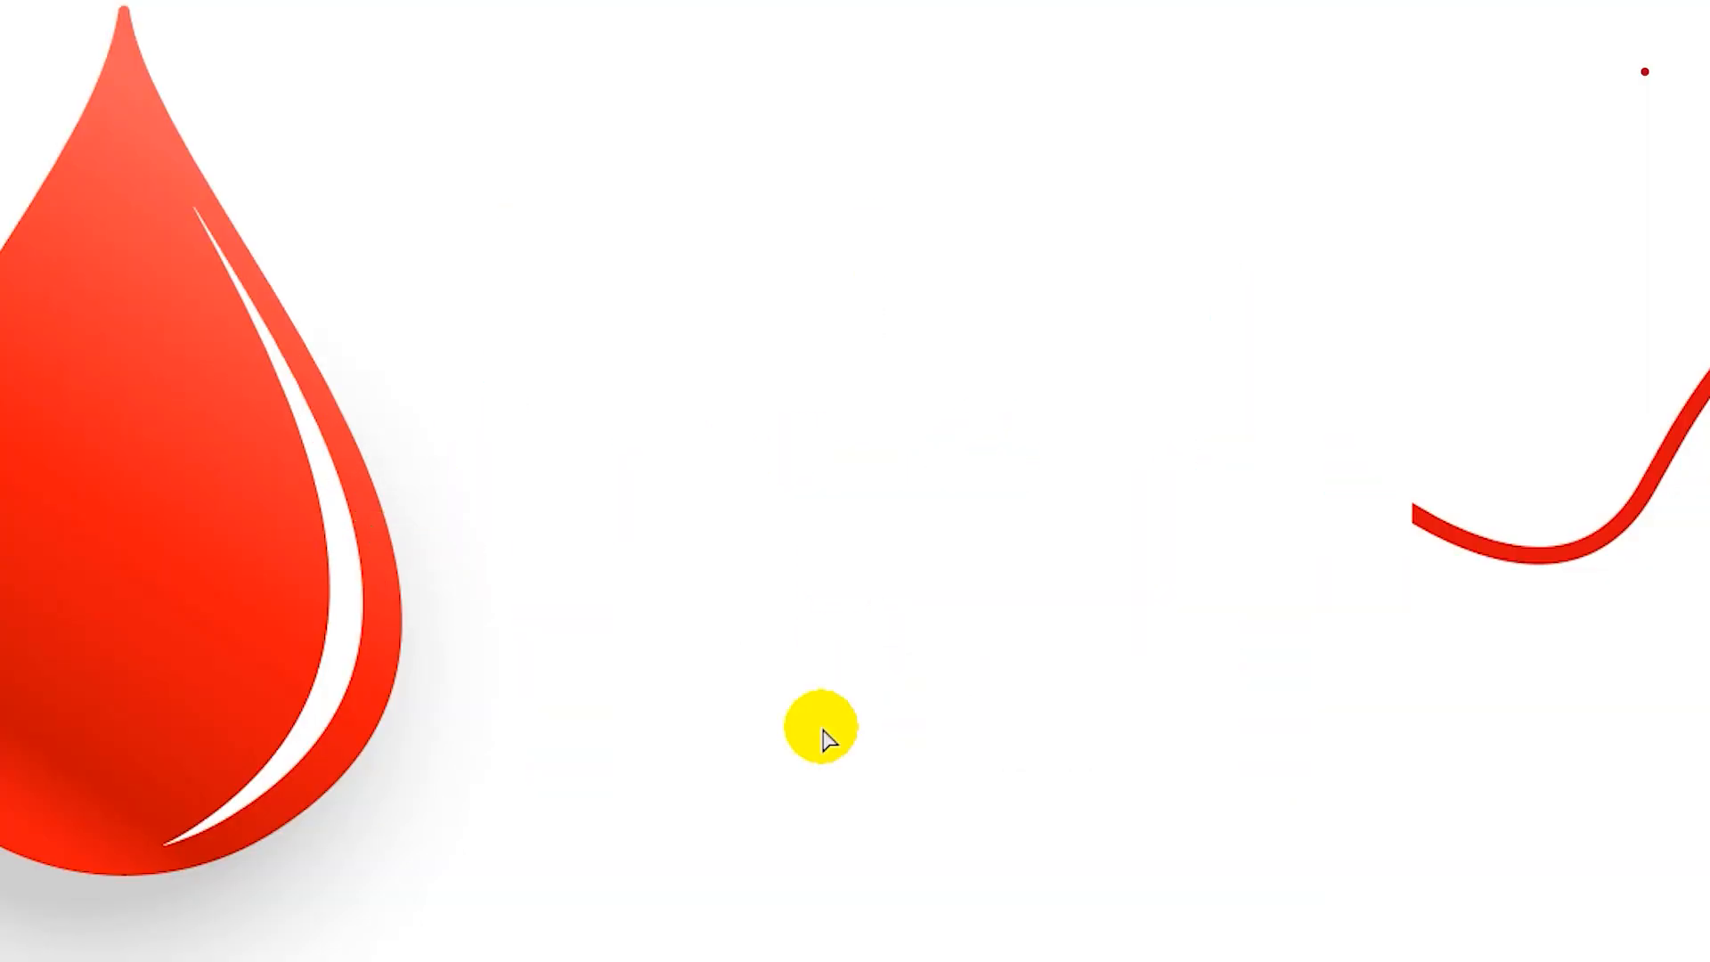
# Delete the duplicate outline anchor points around the heartbeat's middle pulse to reduce it to a single line.
pyautogui.click(899, 739)
pyautogui.press('Delete')
pyautogui.click(955, 566)
pyautogui.press('Delete')
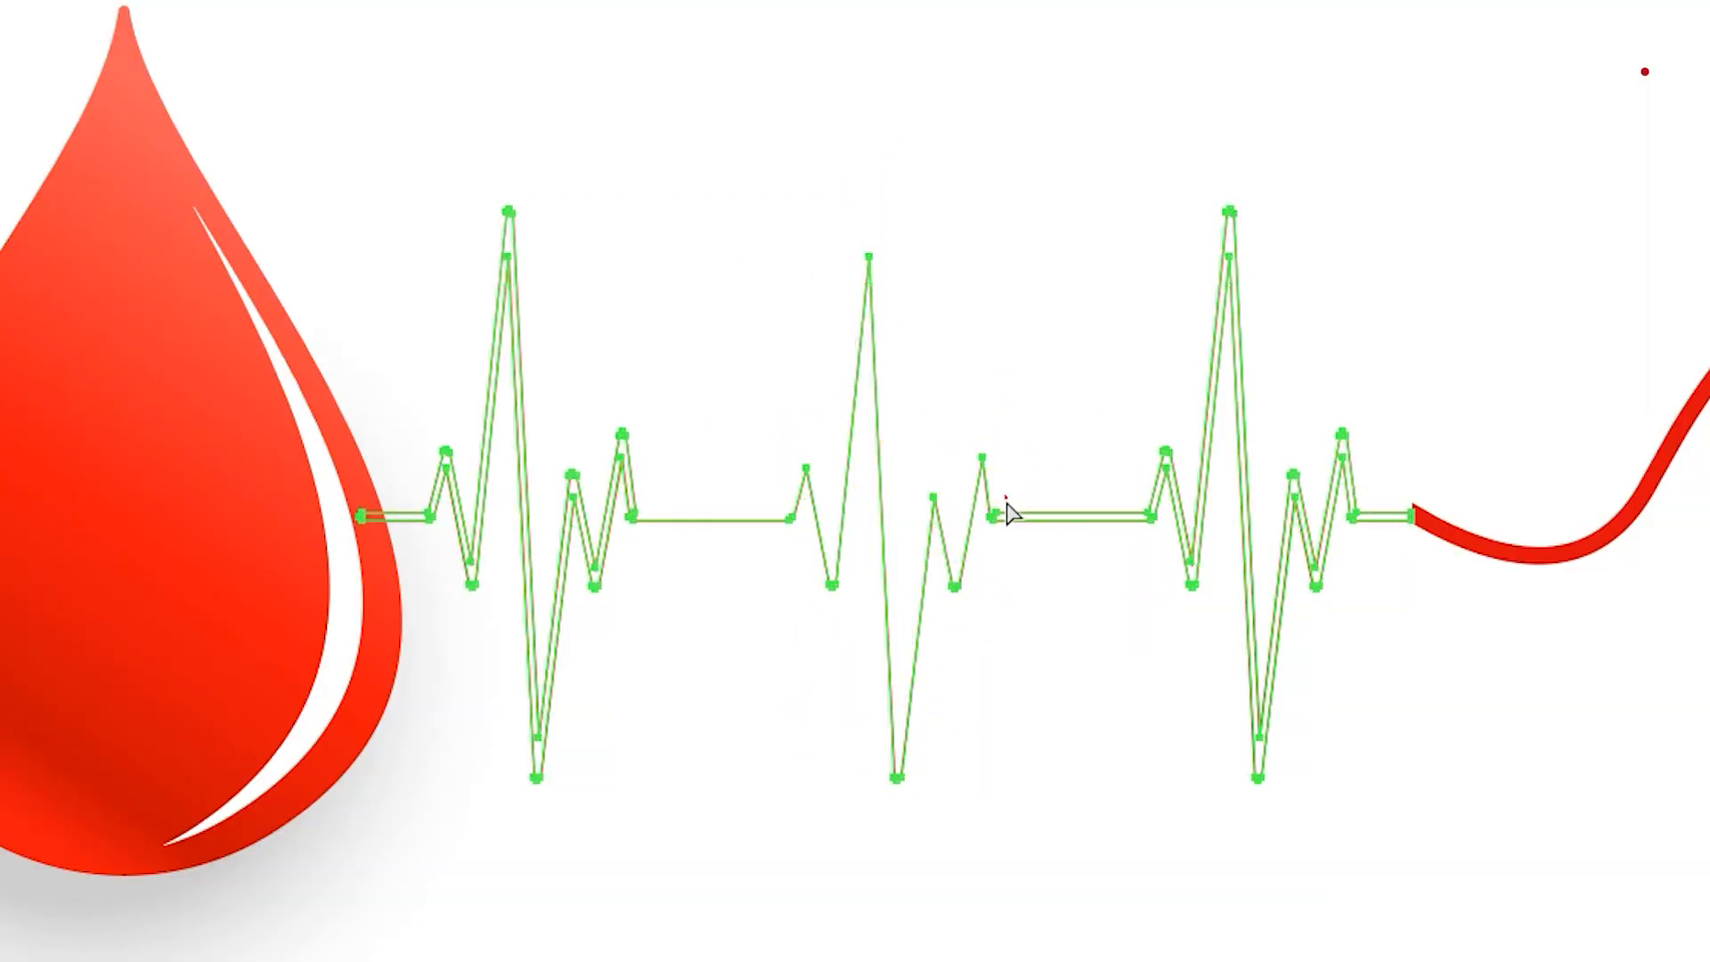
pyautogui.click(996, 514)
pyautogui.press('Delete')
# Delete the duplicate outline anchor points around the heartbeat's third pulse, undoing the deletion that removes too much.
pyautogui.click(1165, 451)
pyautogui.press('Delete')
pyautogui.click(1190, 561)
pyautogui.press('Delete')
pyautogui.click(1229, 212)
pyautogui.press('Delete')
pyautogui.click(1258, 737)
# Delete the duplicate outline anchor points from the first pulse back to the blood drop, leaving a single-line heartbeat path.
pyautogui.press('Delete')
pyautogui.press('Delete')
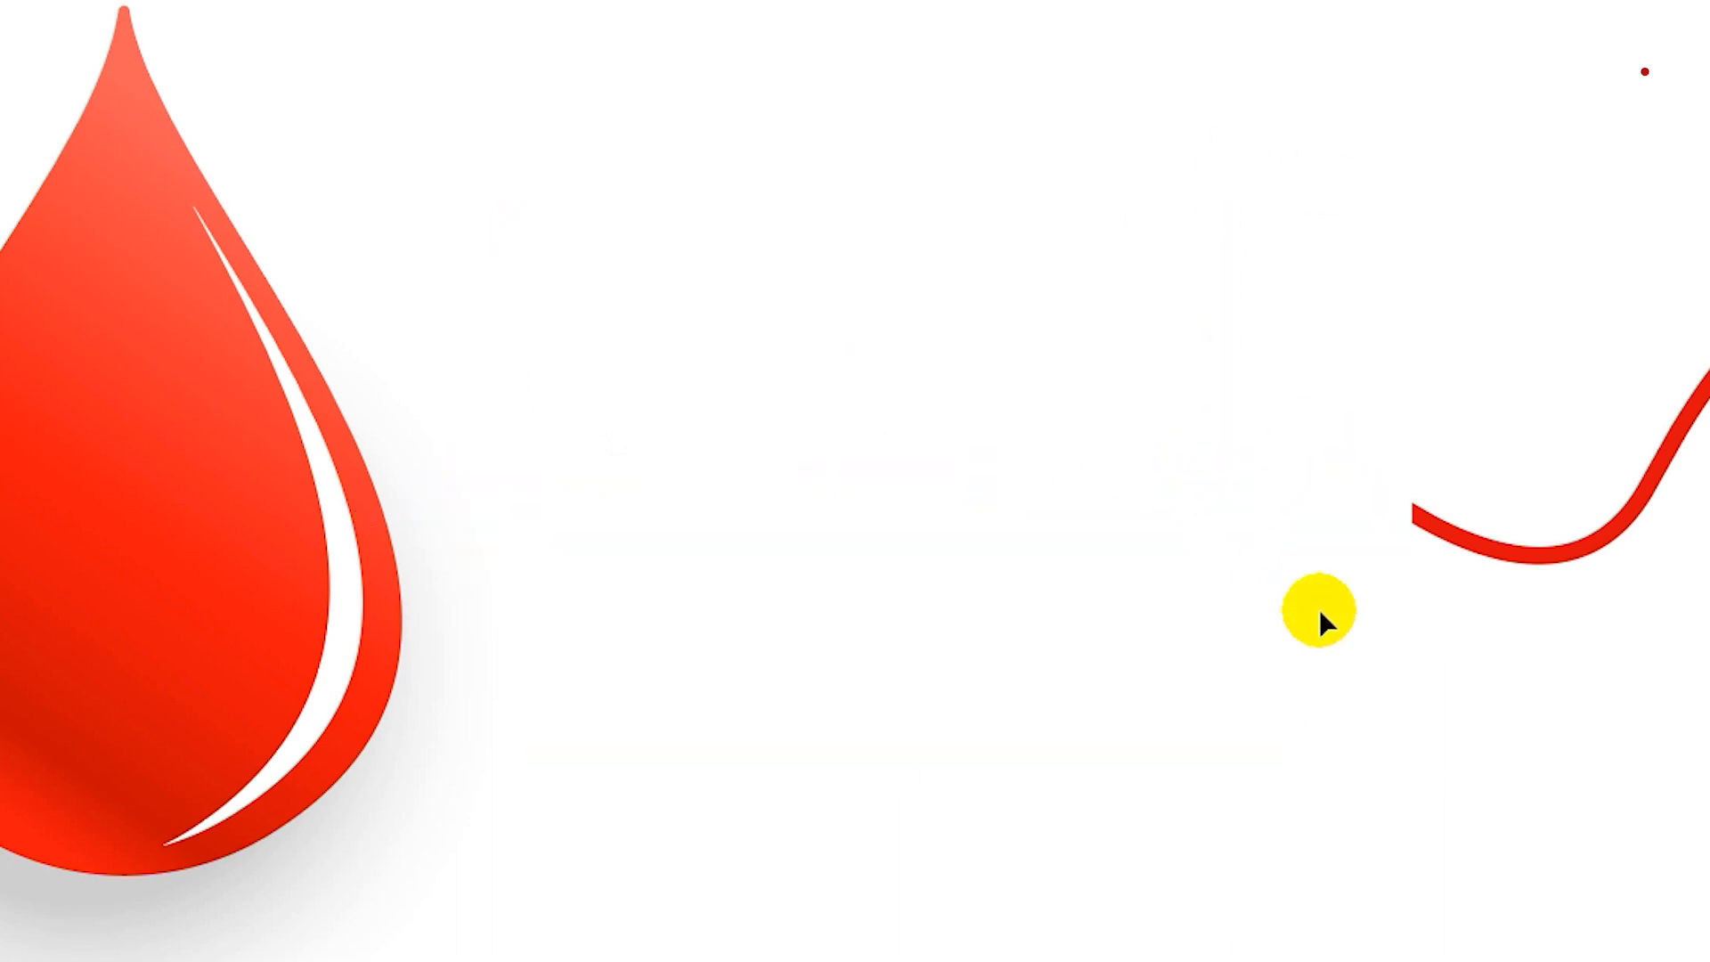
pyautogui.hotkey('ctrl', 'z')
pyautogui.click(1305, 520)
pyautogui.click(638, 508)
pyautogui.press('Delete')
pyautogui.click(626, 639)
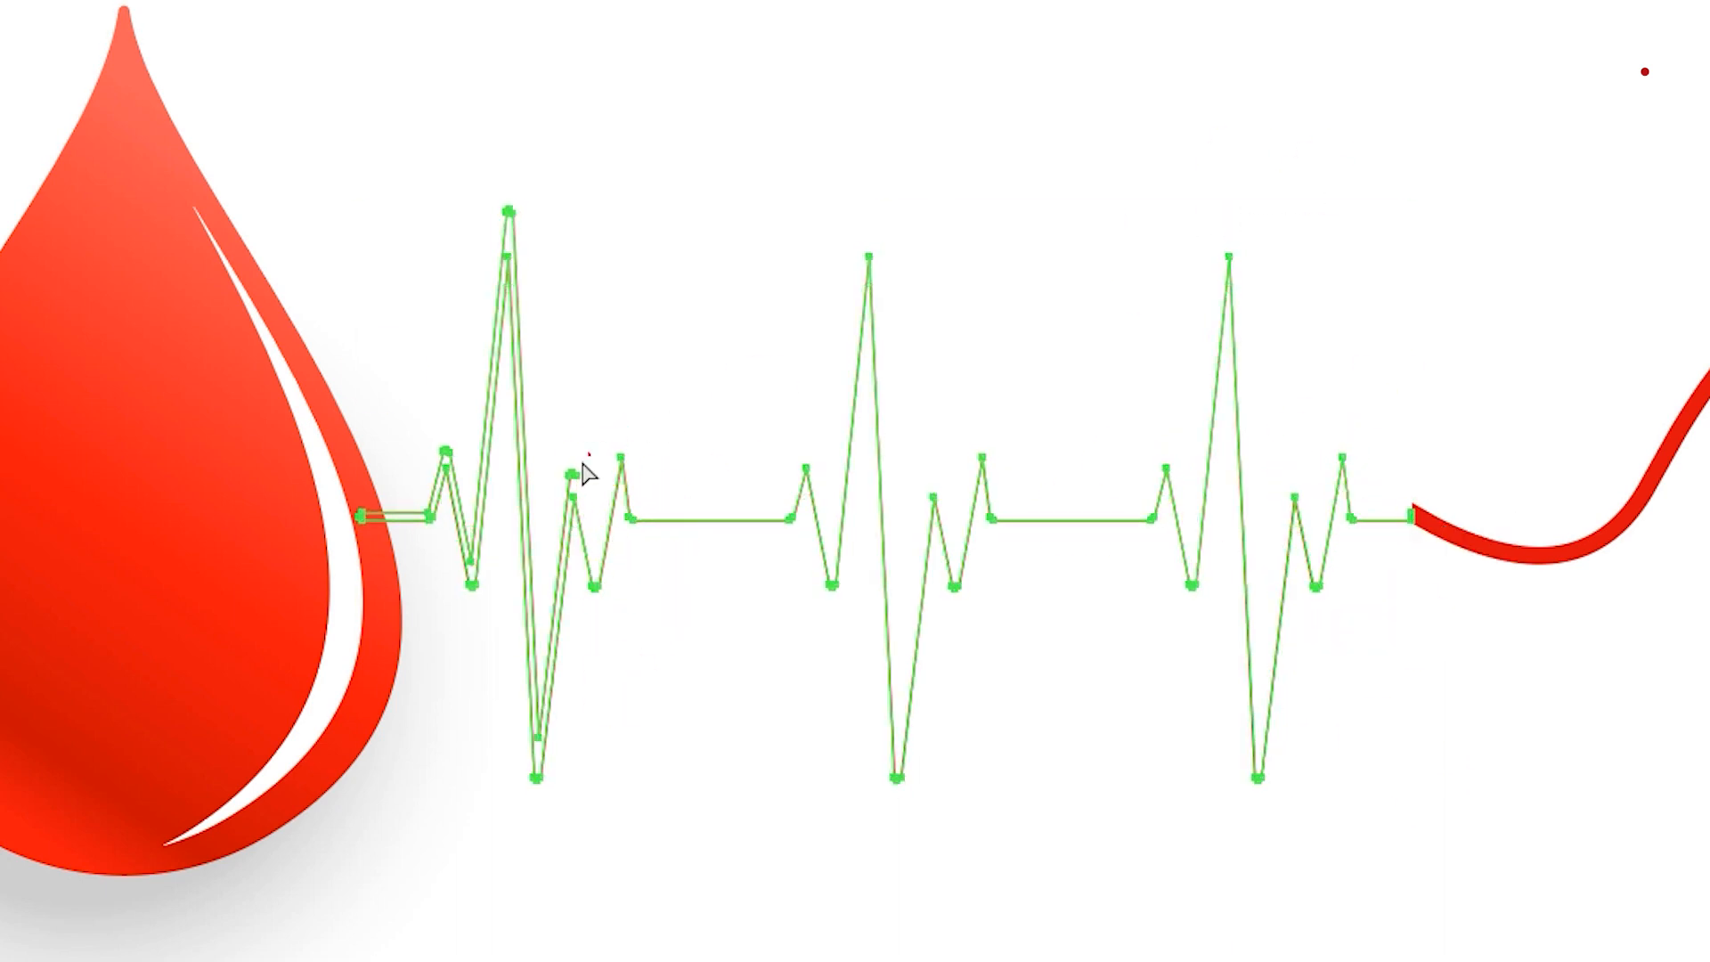
pyautogui.click(540, 737)
pyautogui.press('Delete')
pyautogui.click(468, 561)
pyautogui.press('Delete')
pyautogui.click(629, 417)
pyautogui.click(443, 447)
pyautogui.press('Delete')
pyautogui.click(599, 660)
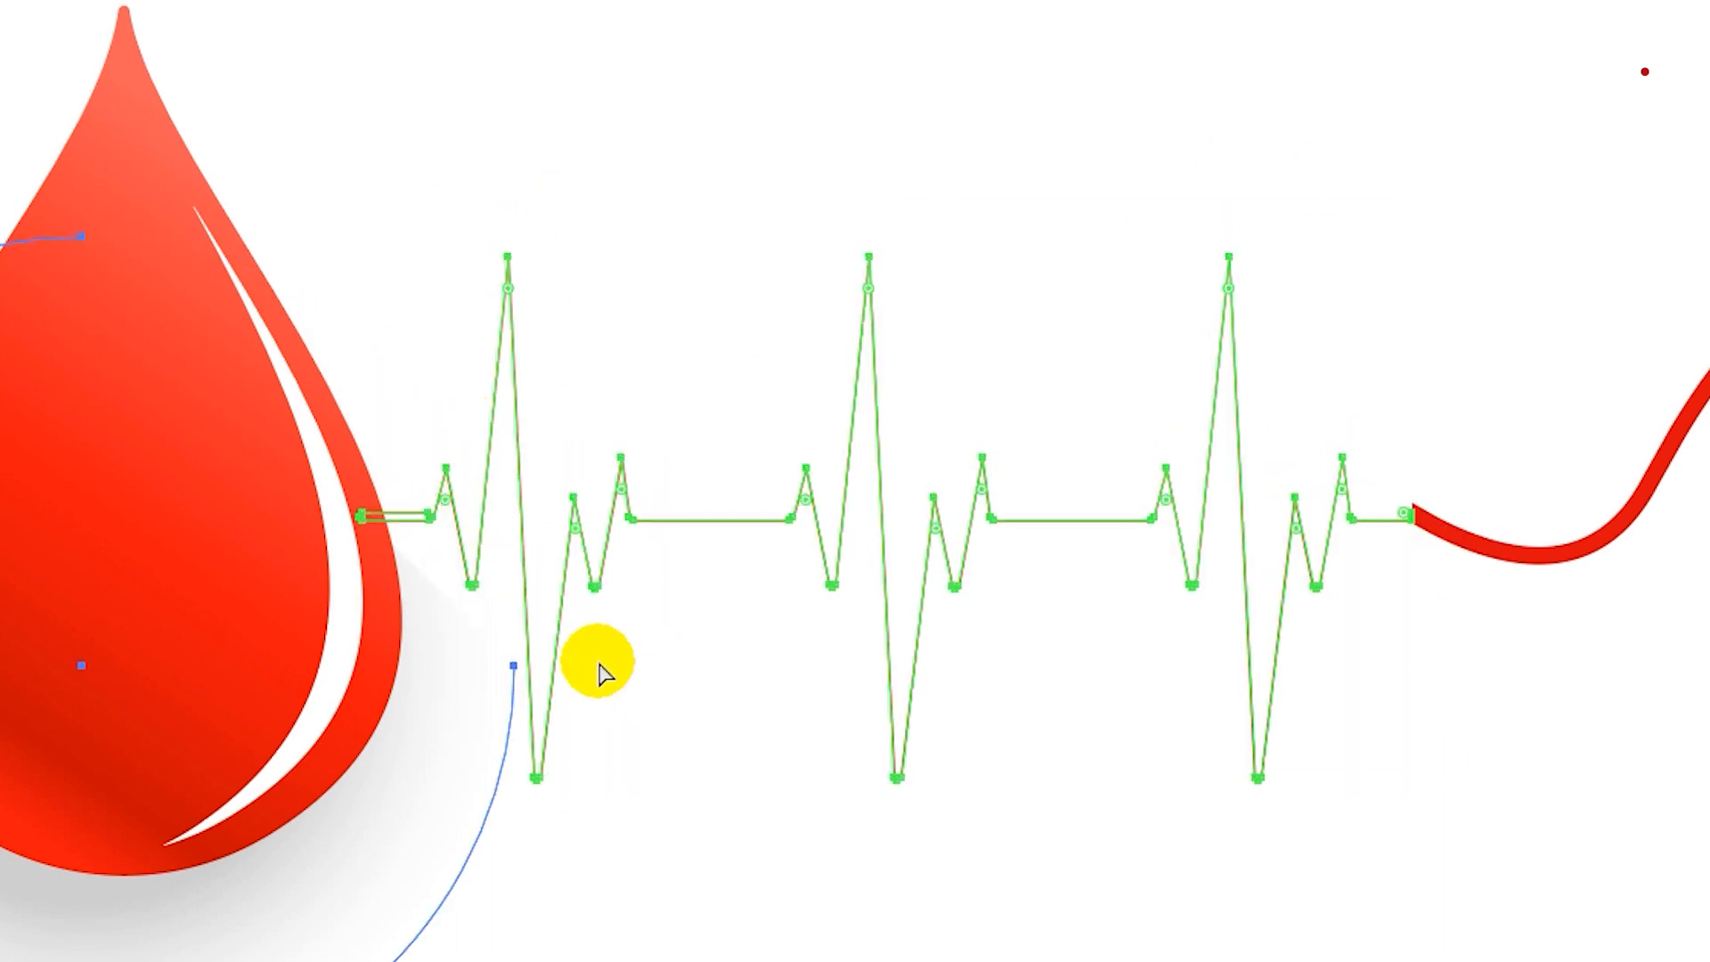
pyautogui.hotkey('ctrl', 'z')
pyautogui.click(442, 458)
pyautogui.press('Delete')
pyautogui.click(467, 676)
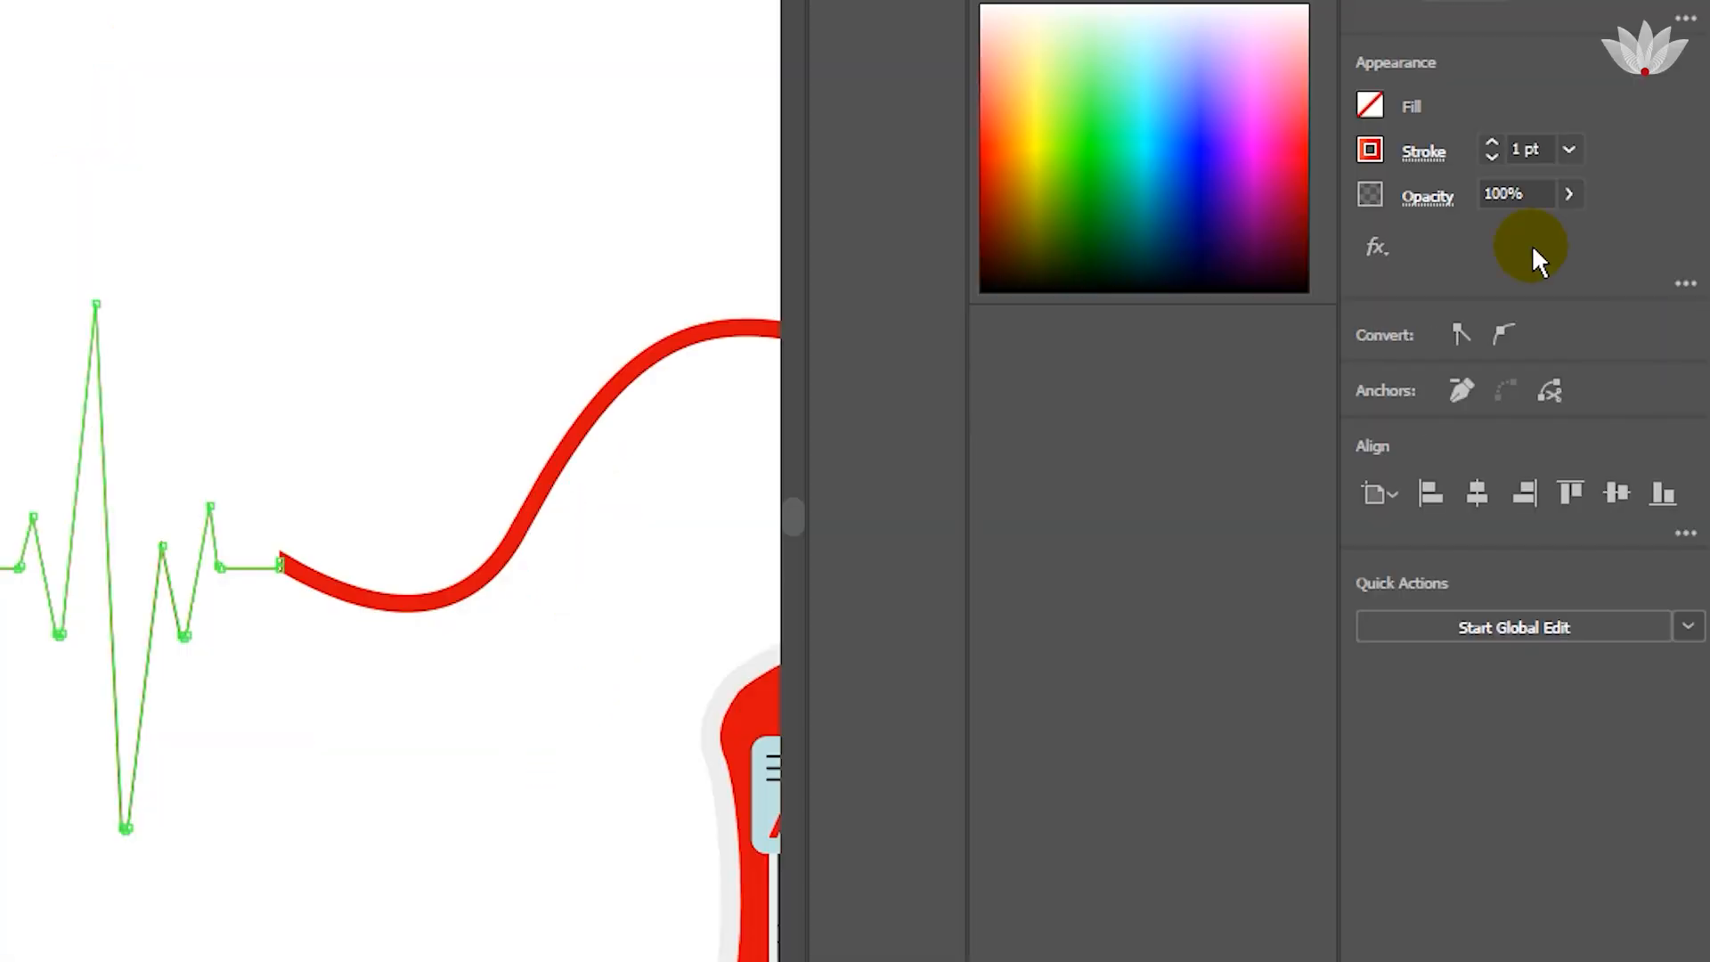
# Set the heartbeat line's stroke weight to 7 pt.
pyautogui.click(1569, 152)
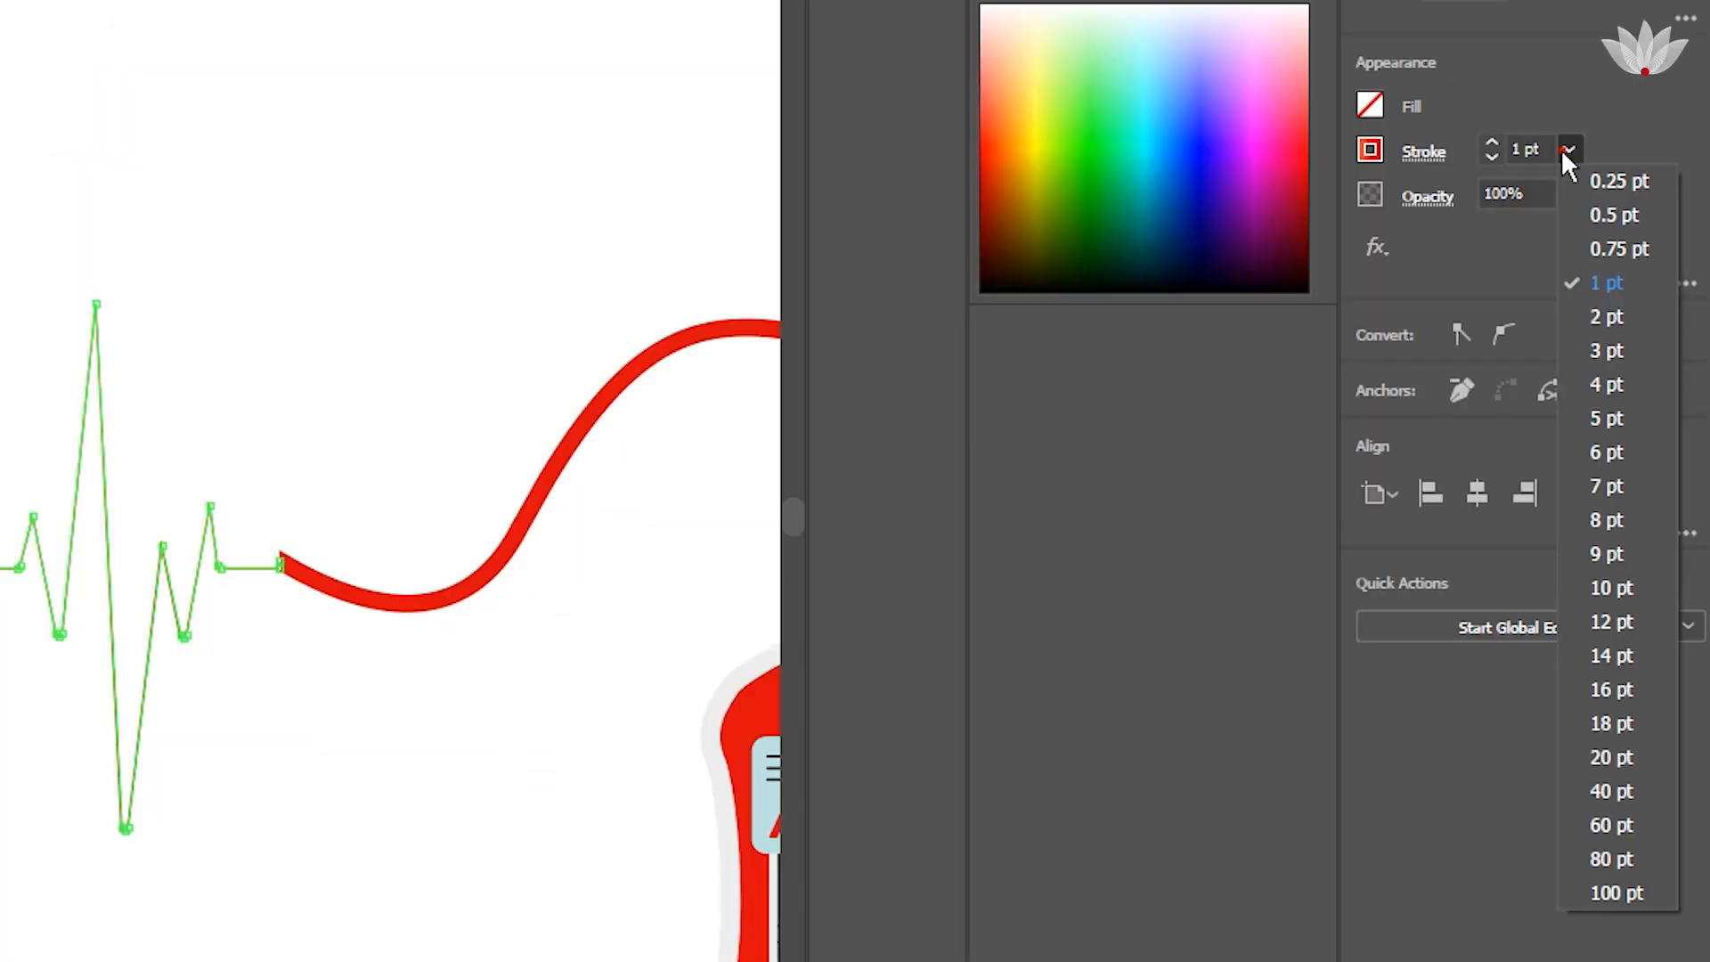
pyautogui.click(1607, 485)
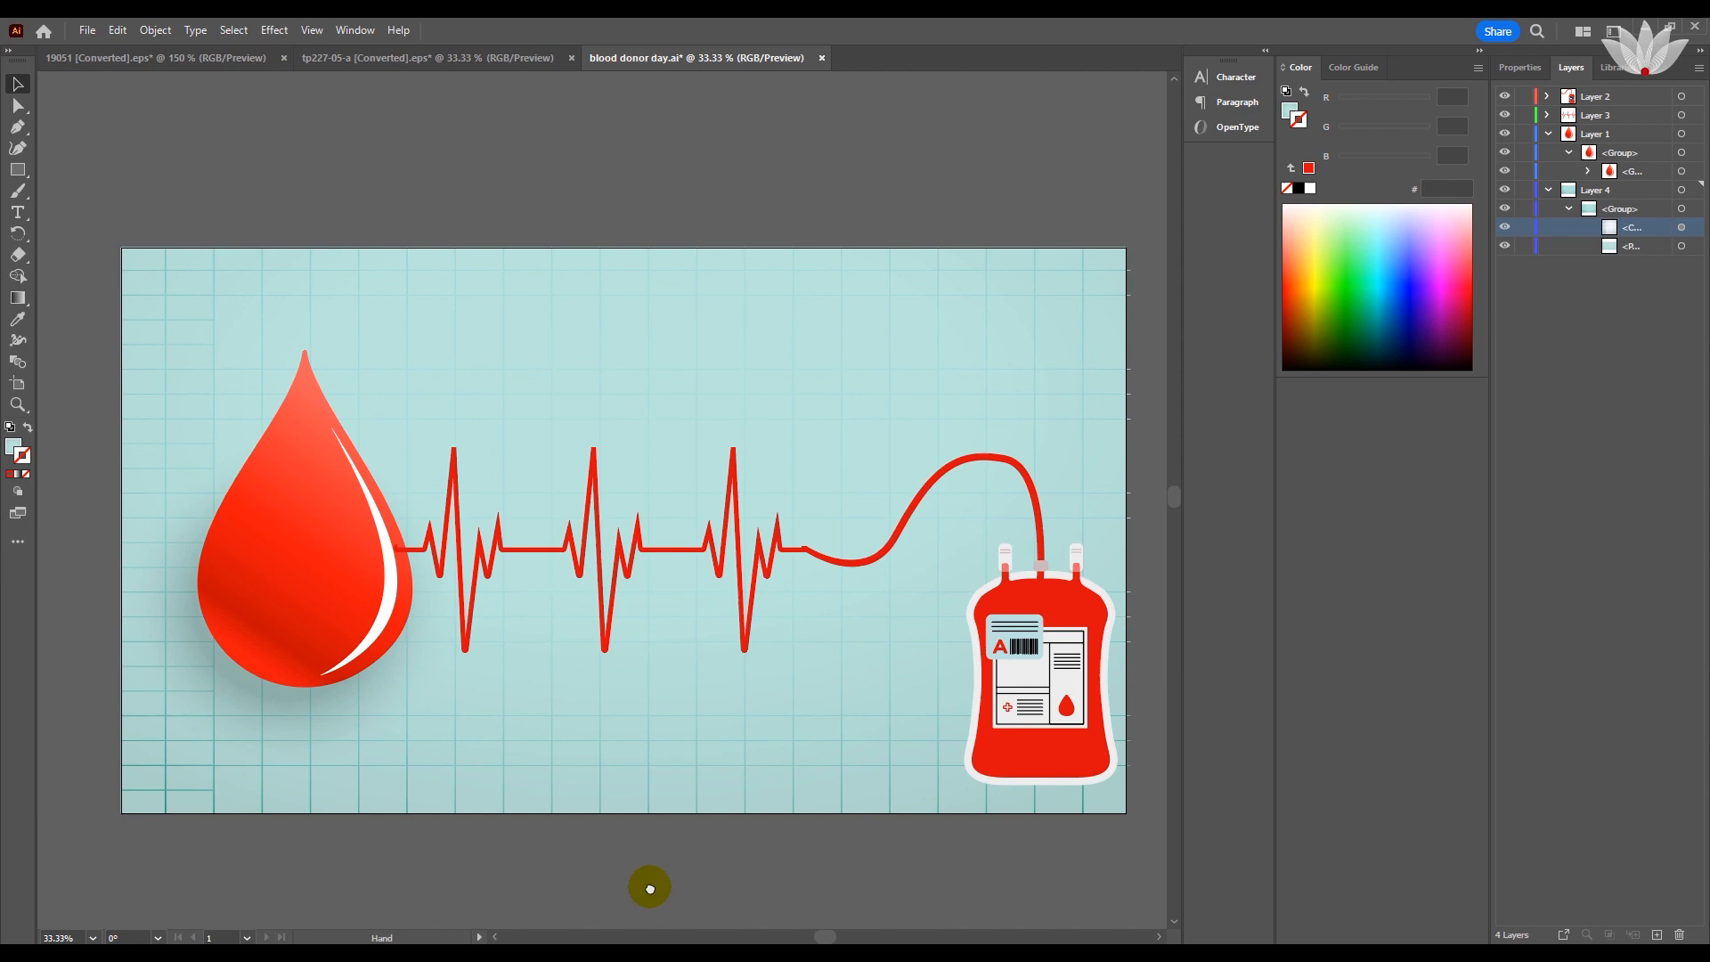
pyautogui.moveTo(649, 887); pyautogui.dragTo(617, 754)
pyautogui.hotkey('ctrl', '=')
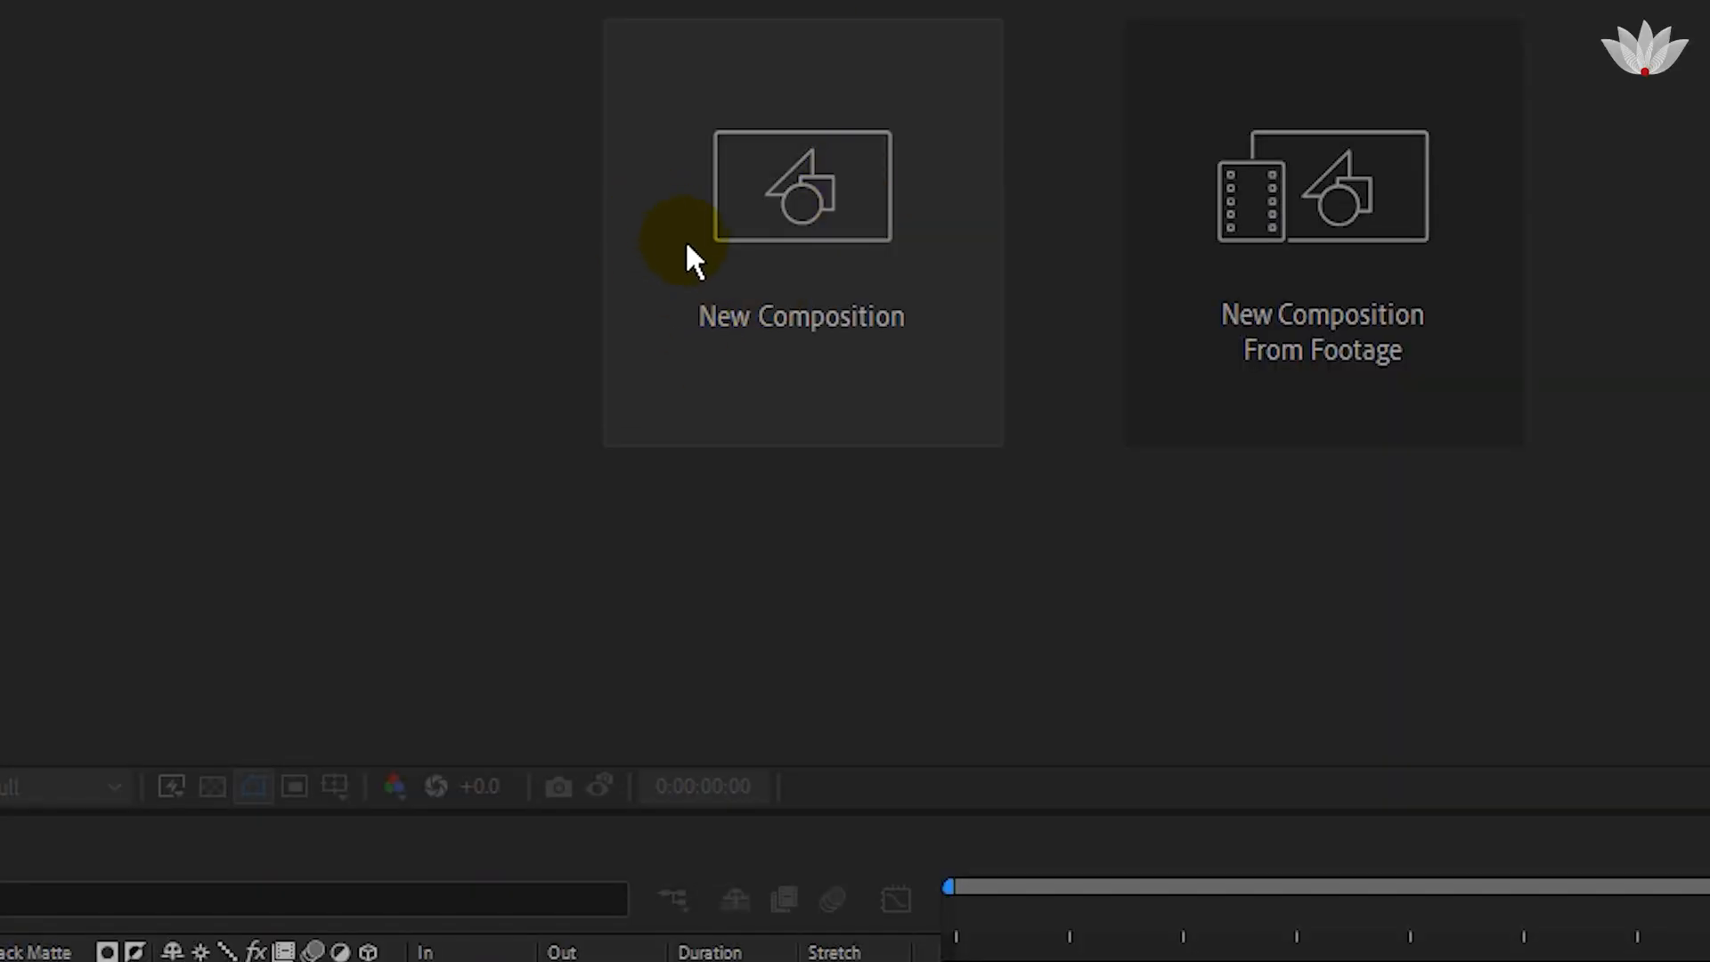
# Switch to After Effects and create a new composition with its width set to 1920 px.
pyautogui.click(687, 245)
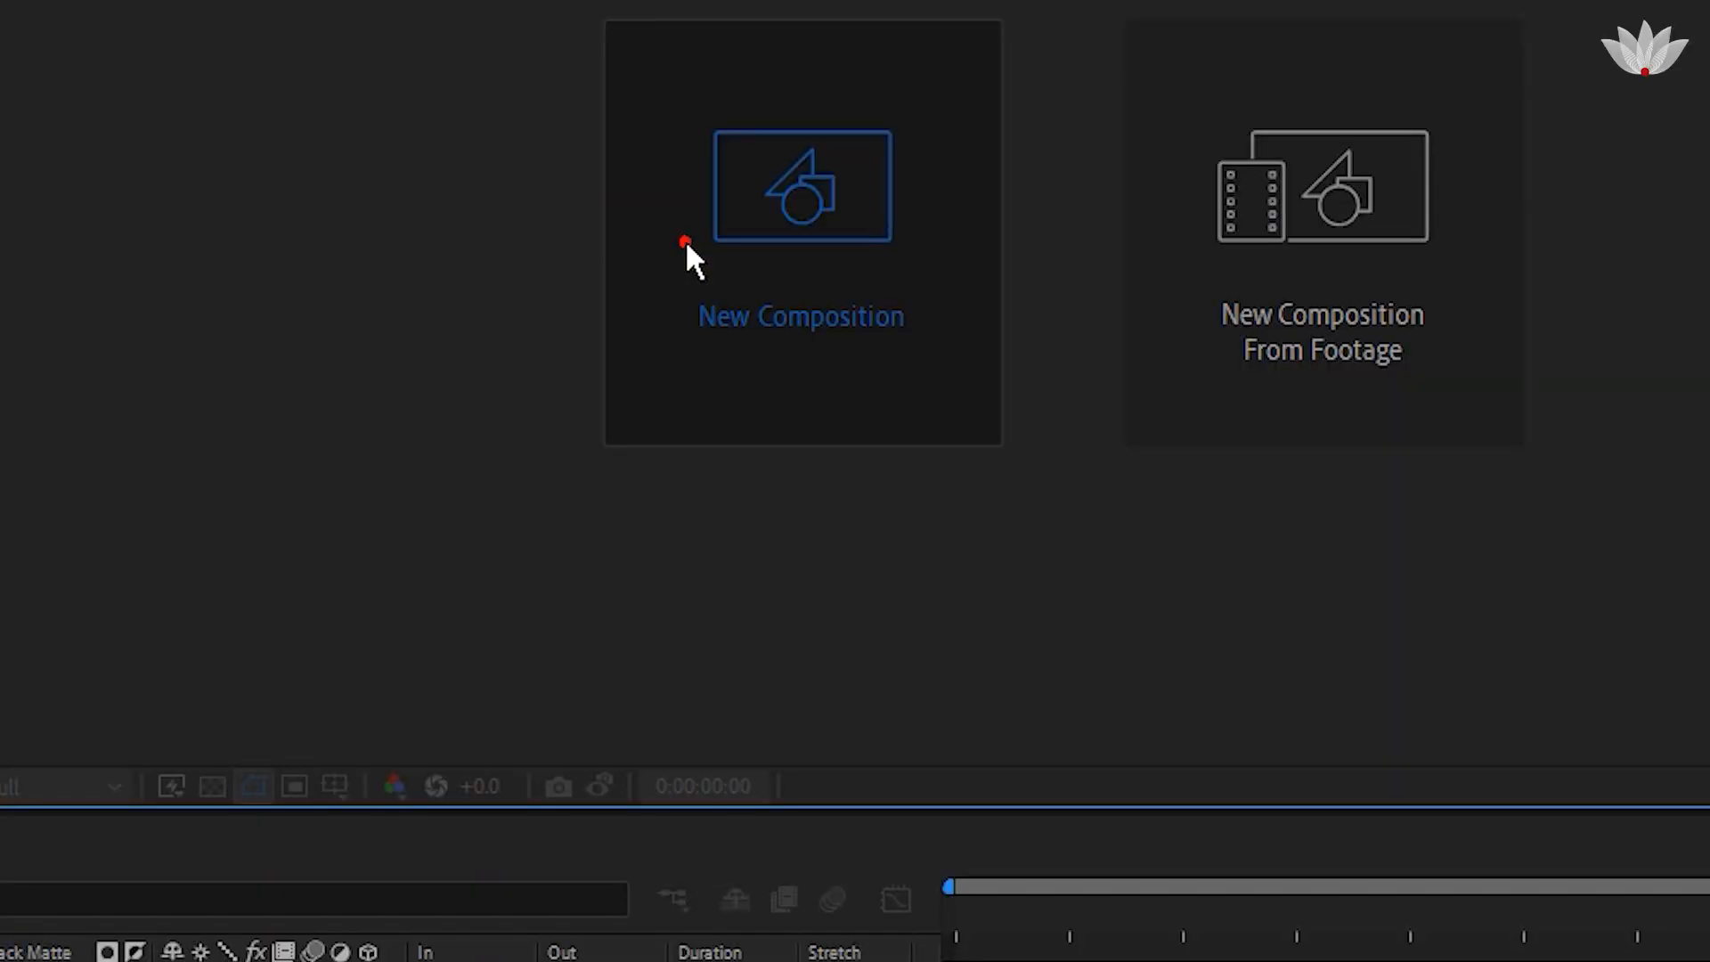
pyautogui.click(647, 271)
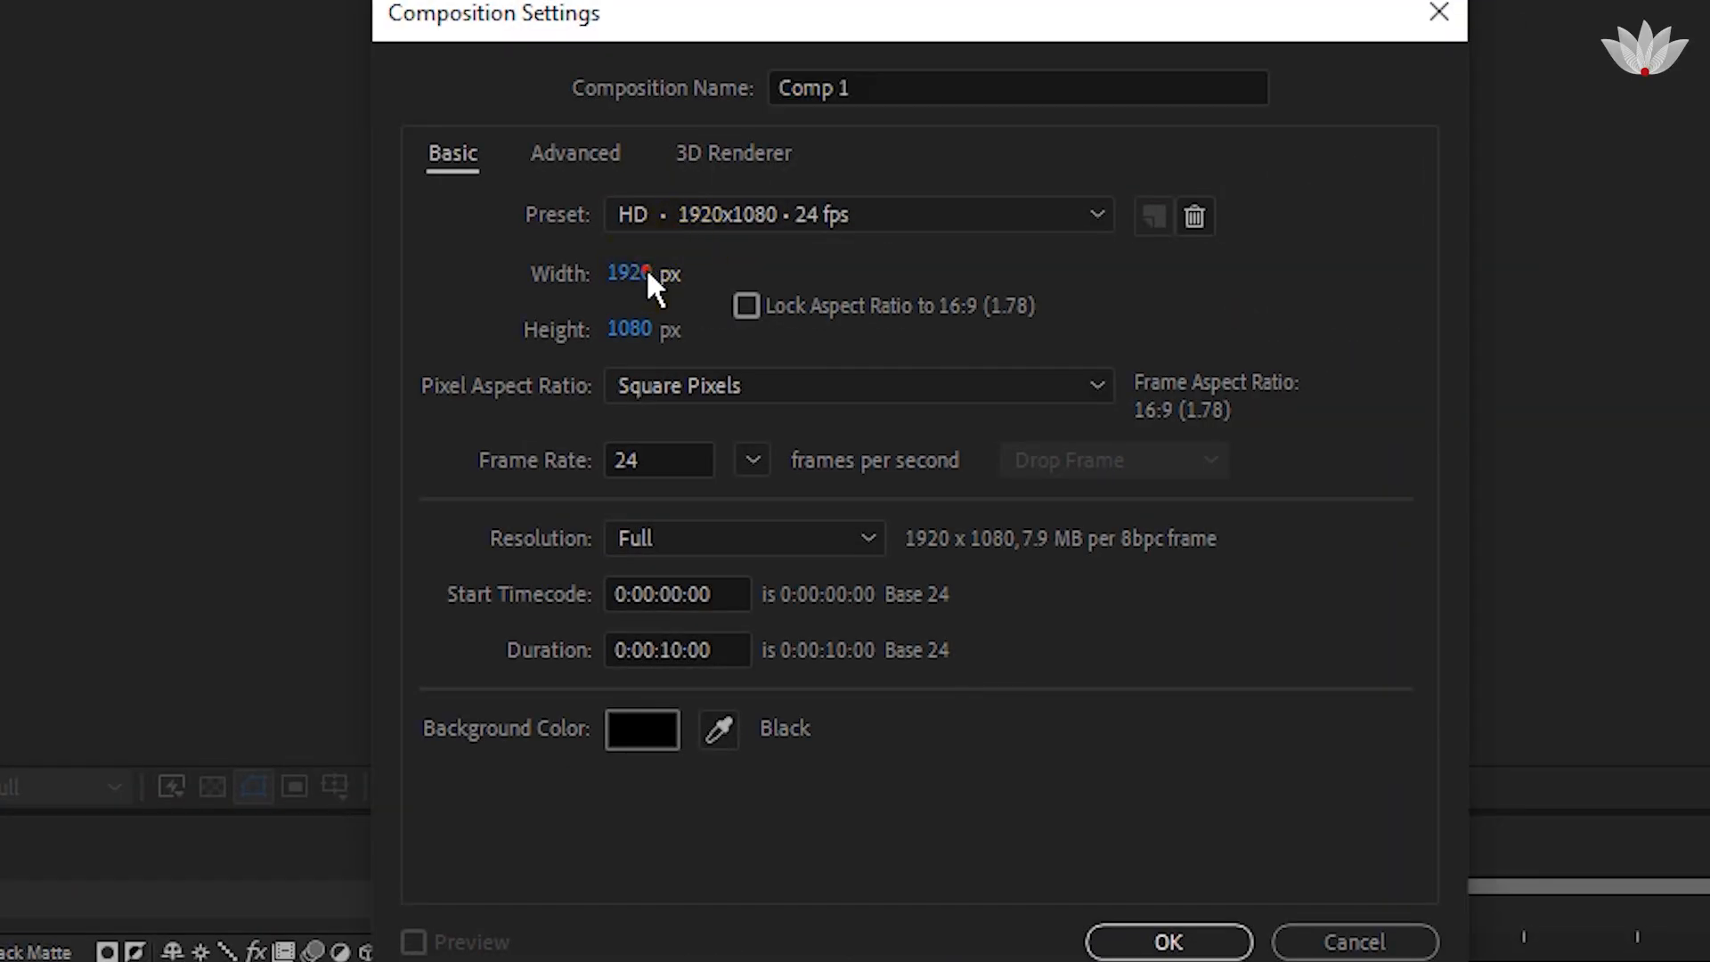
pyautogui.moveTo(644, 271); pyautogui.dragTo(635, 279)
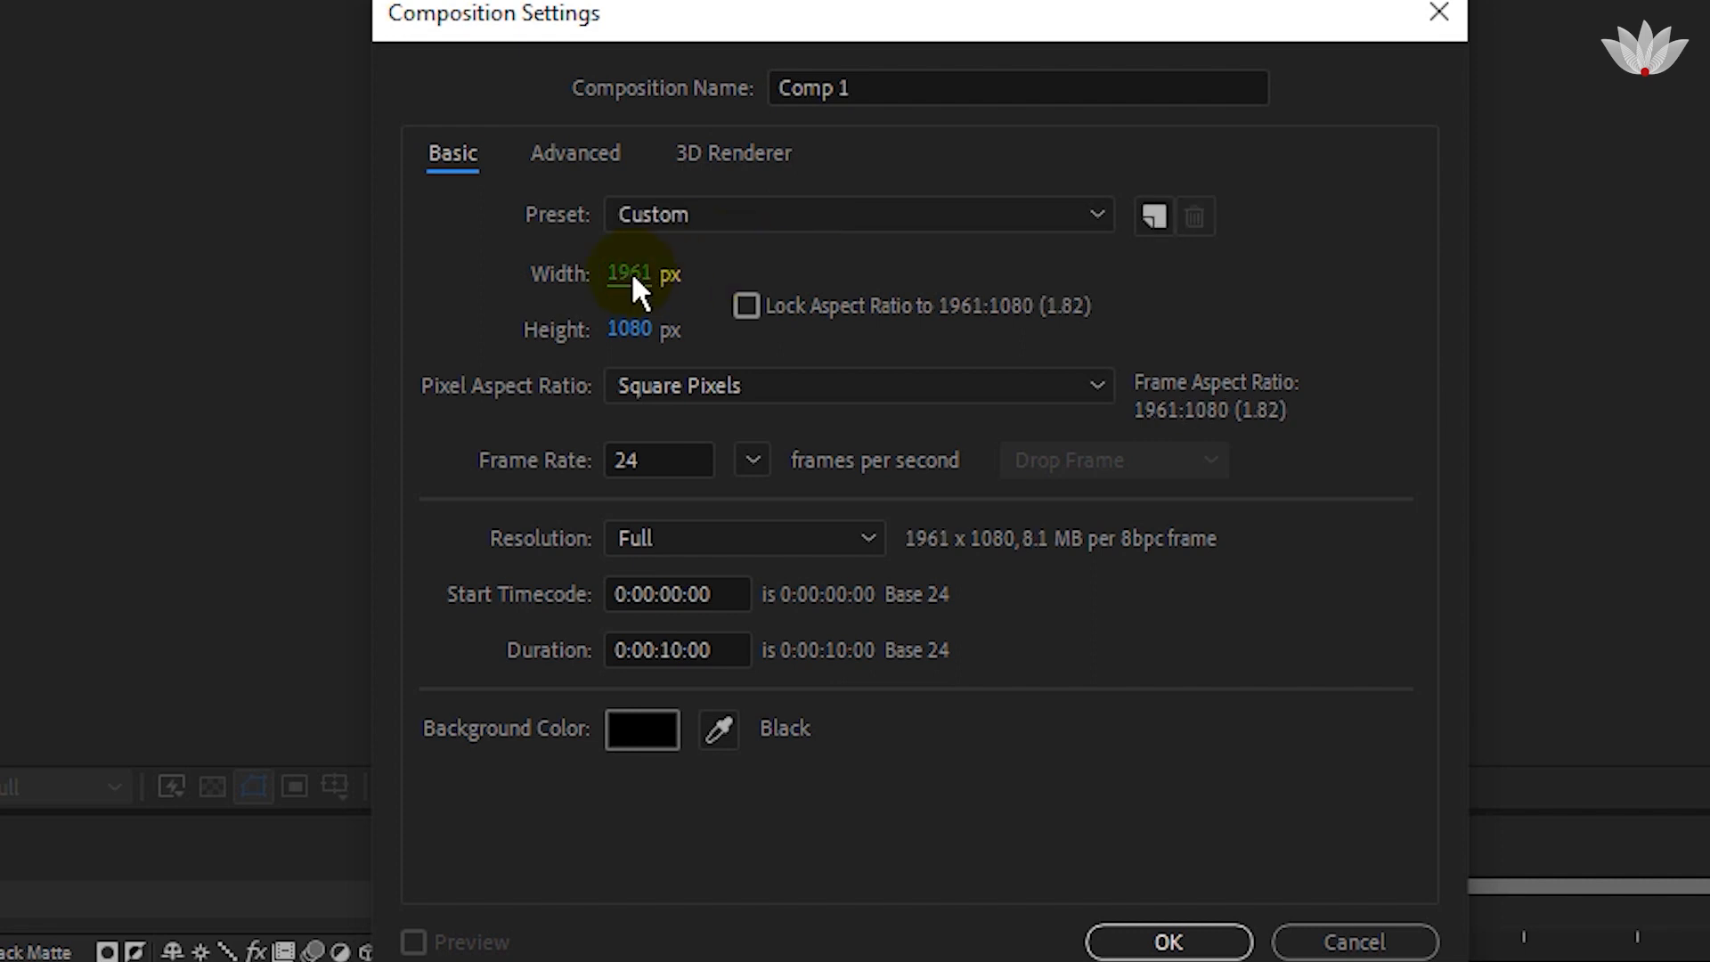
pyautogui.write('1920')
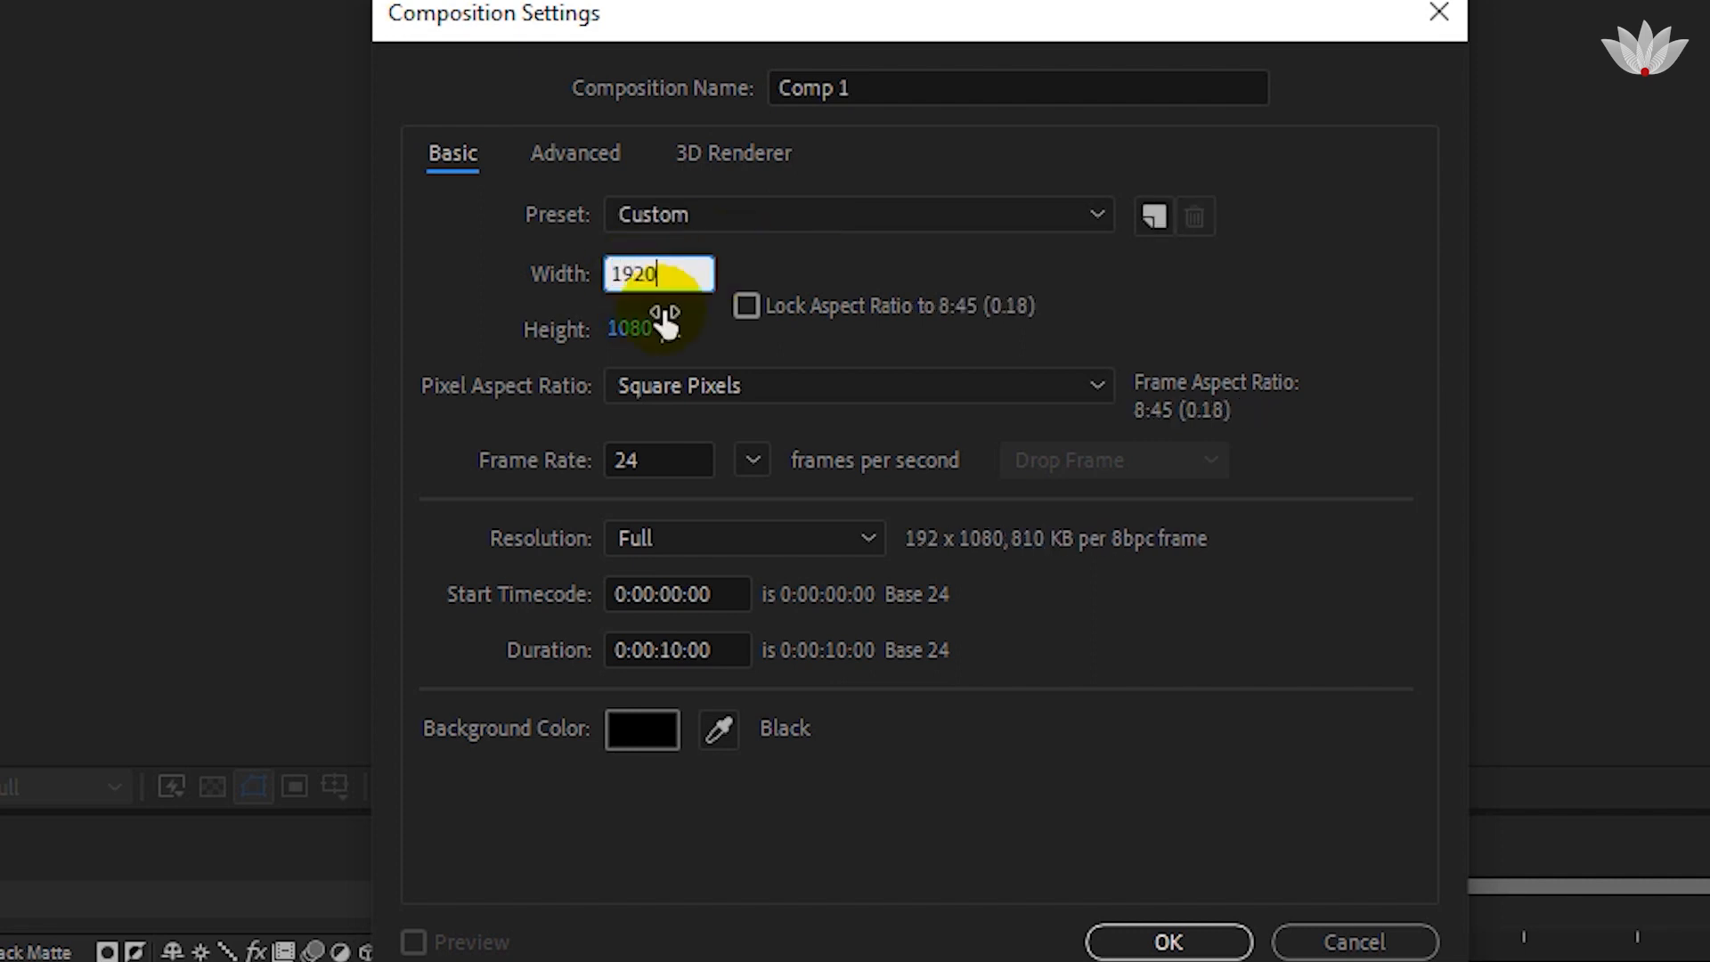
pyautogui.click(805, 269)
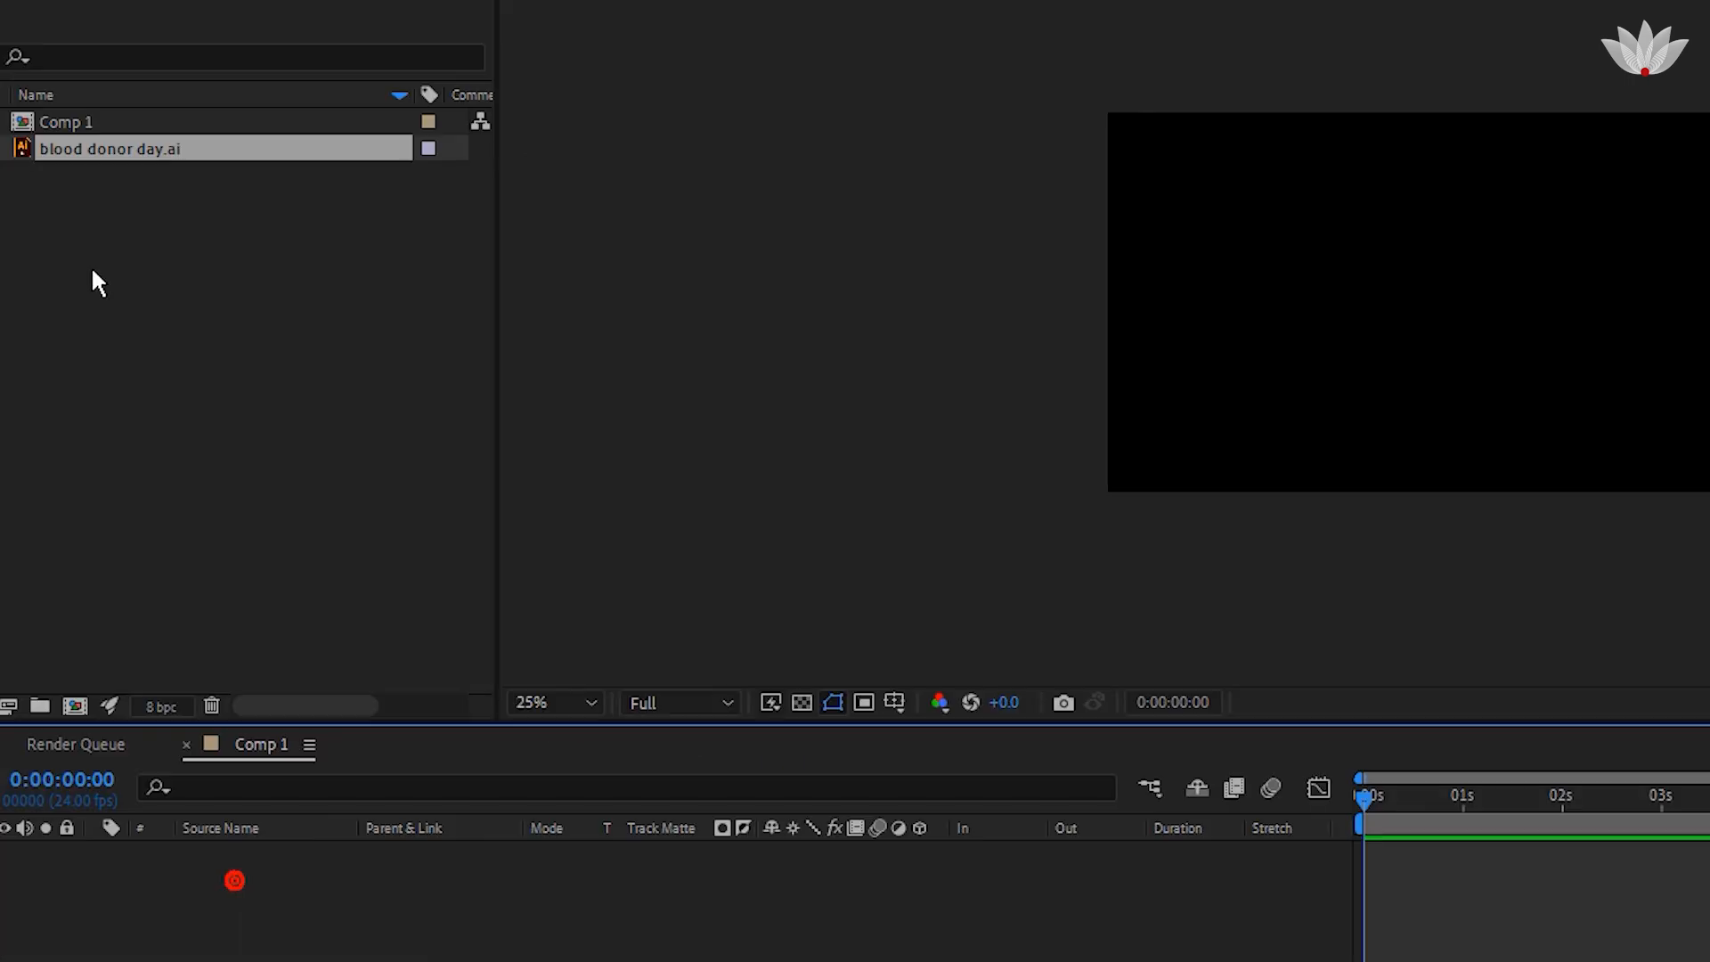
# Import the blood donor day Illustrator file into the project as a Composition.
pyautogui.rightClick(119, 244)
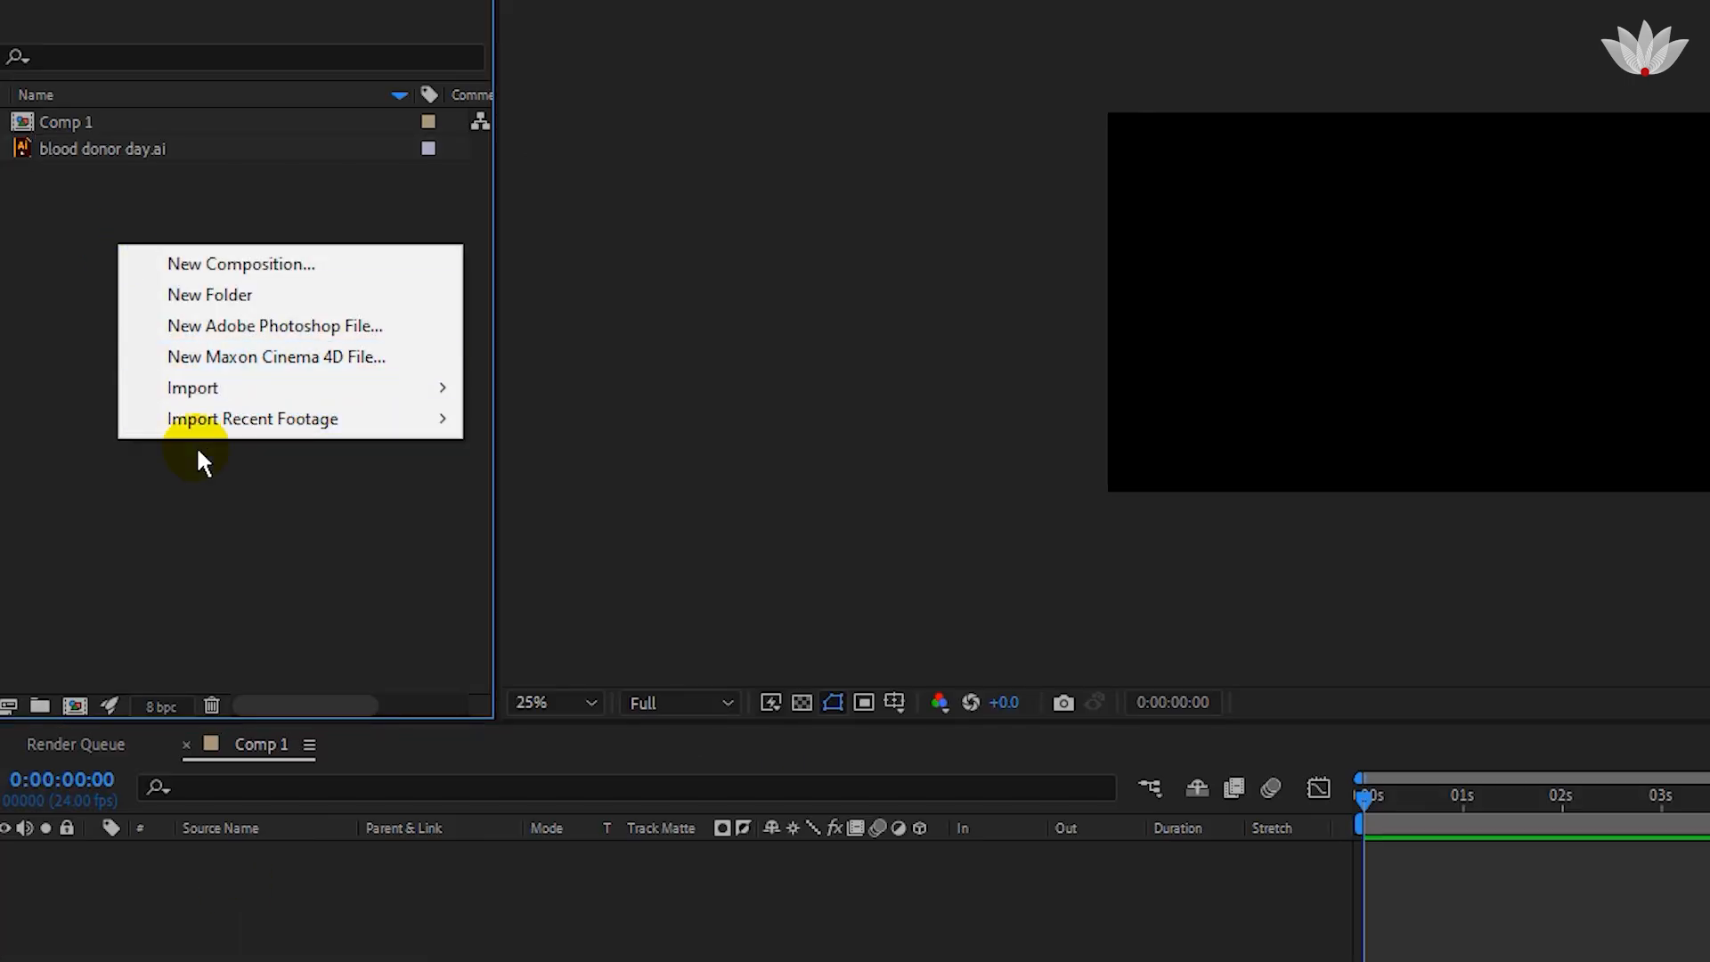
pyautogui.click(220, 391)
pyautogui.click(522, 388)
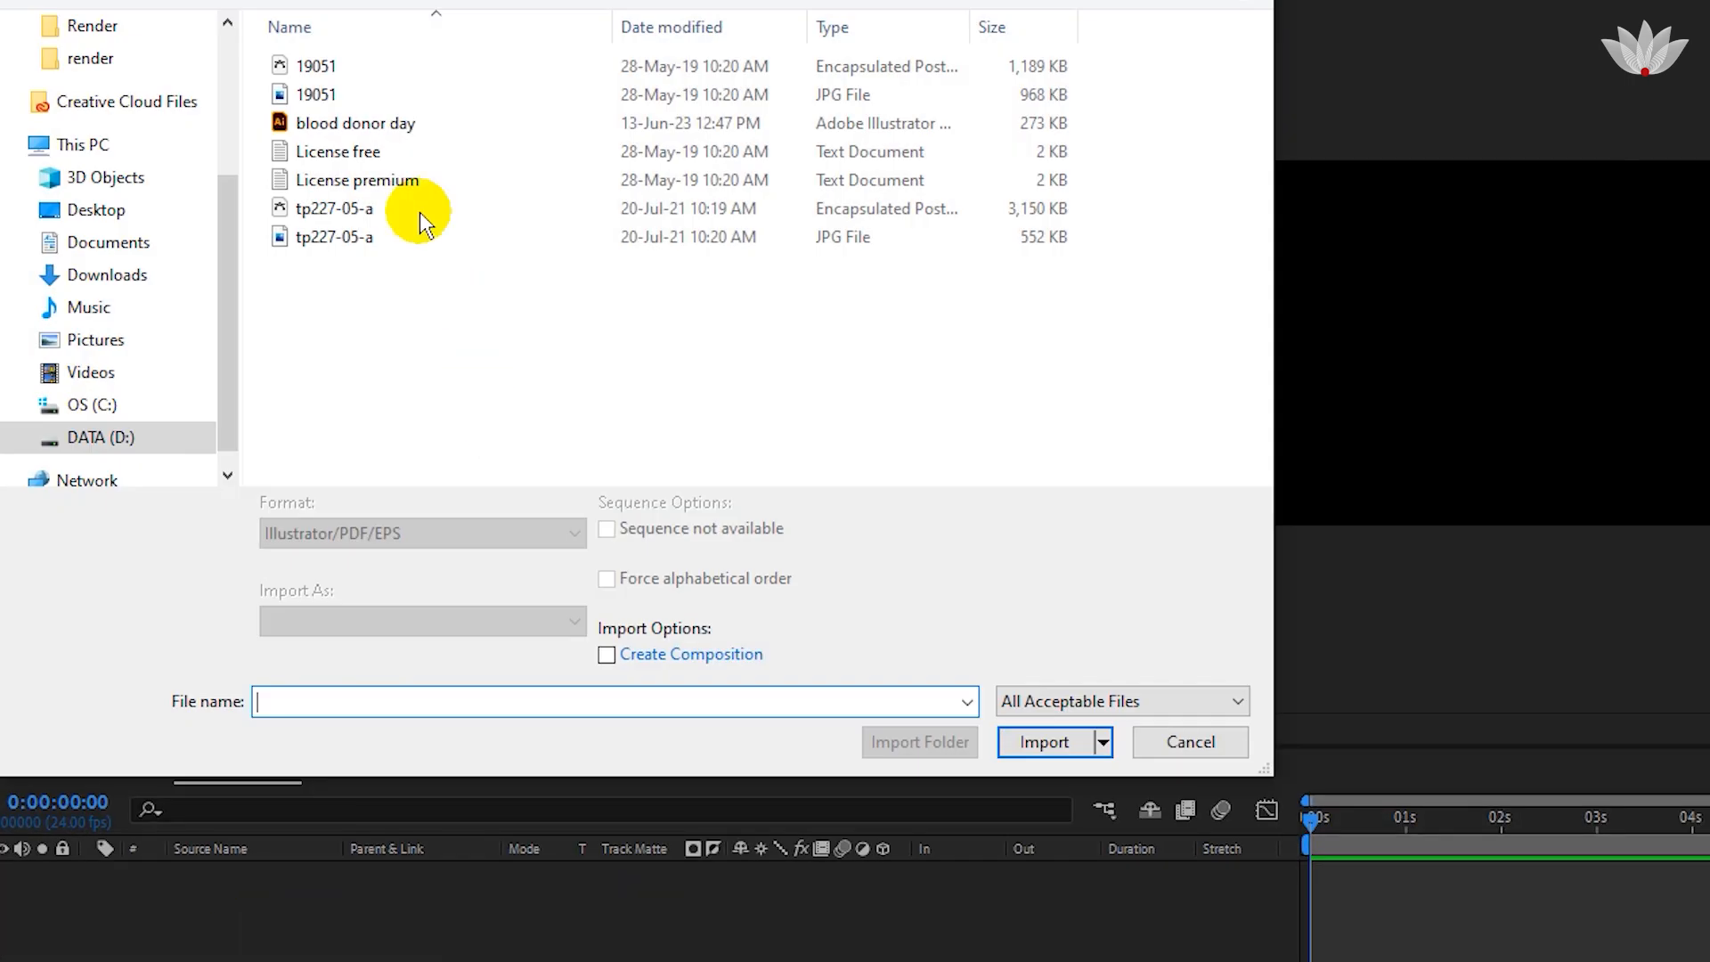
pyautogui.click(375, 102)
pyautogui.click(374, 121)
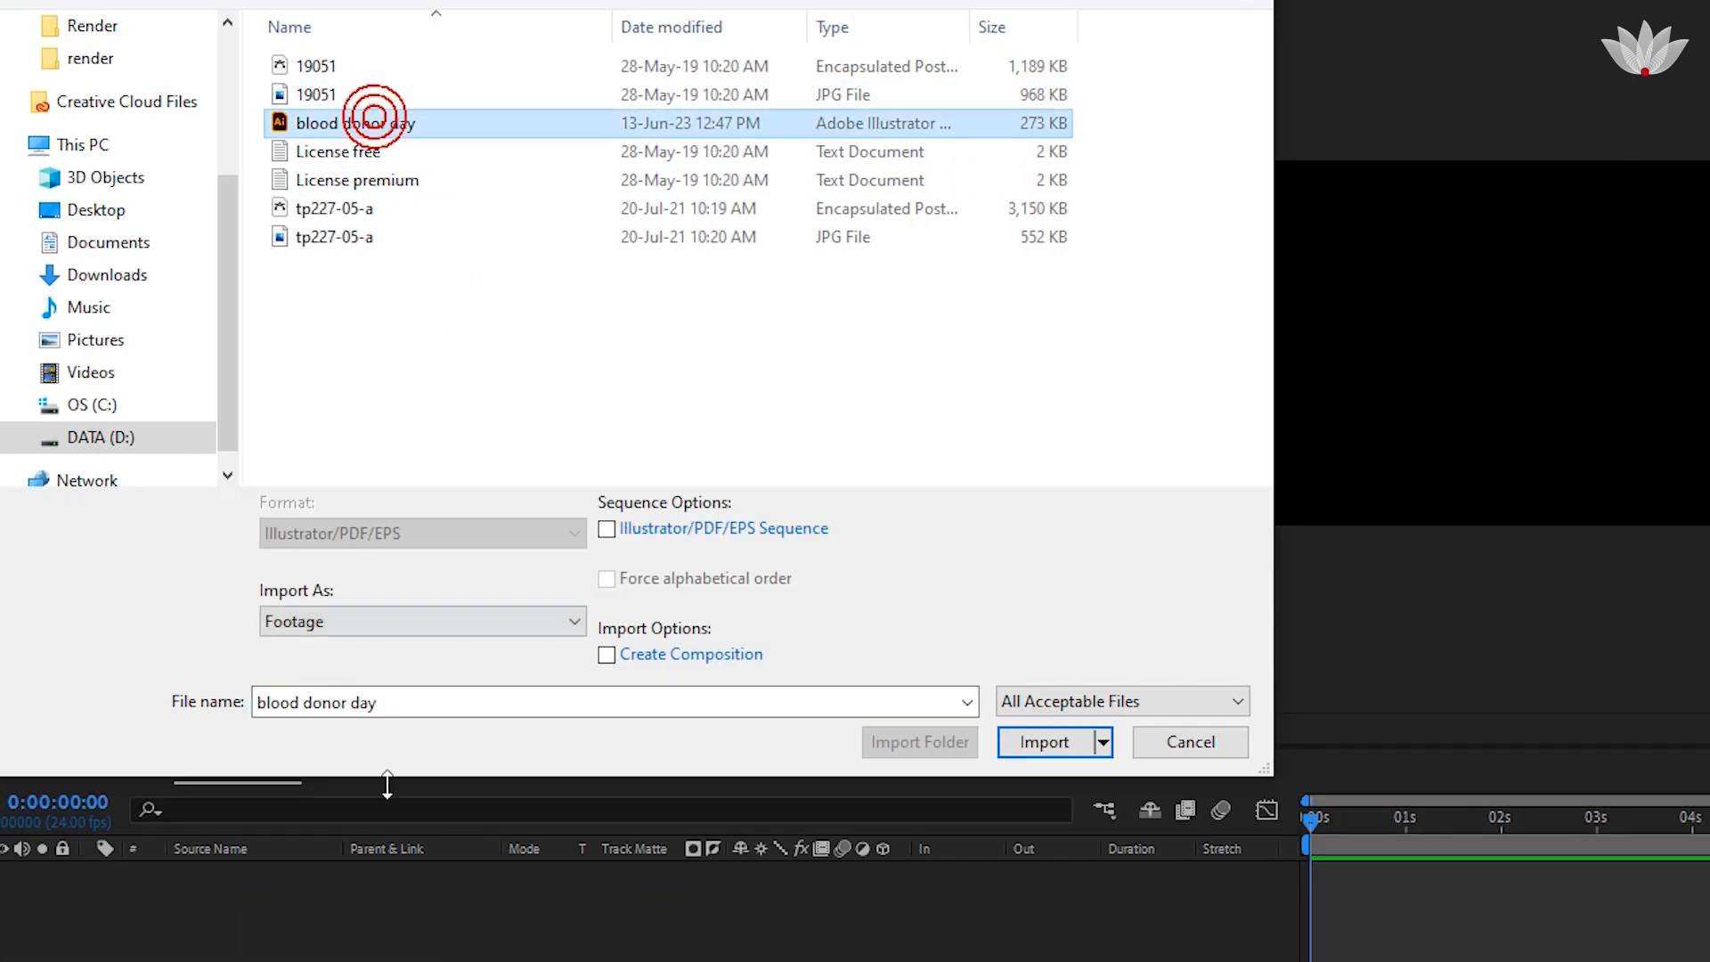
pyautogui.click(481, 622)
pyautogui.click(472, 686)
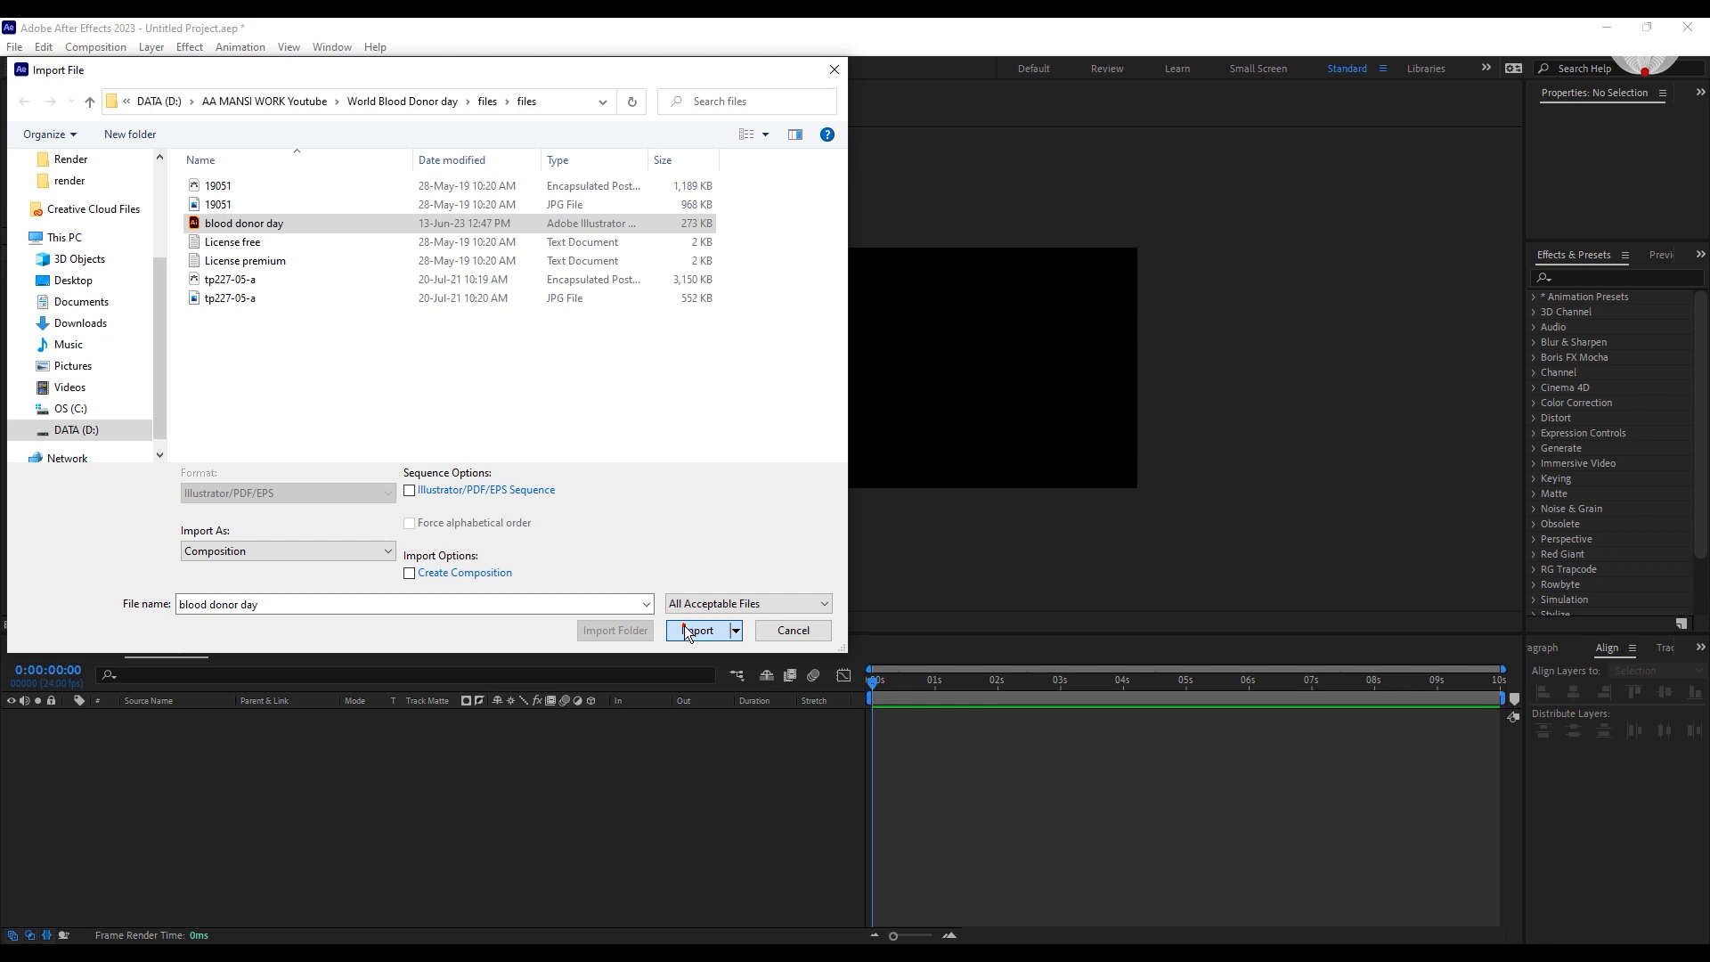
pyautogui.click(688, 631)
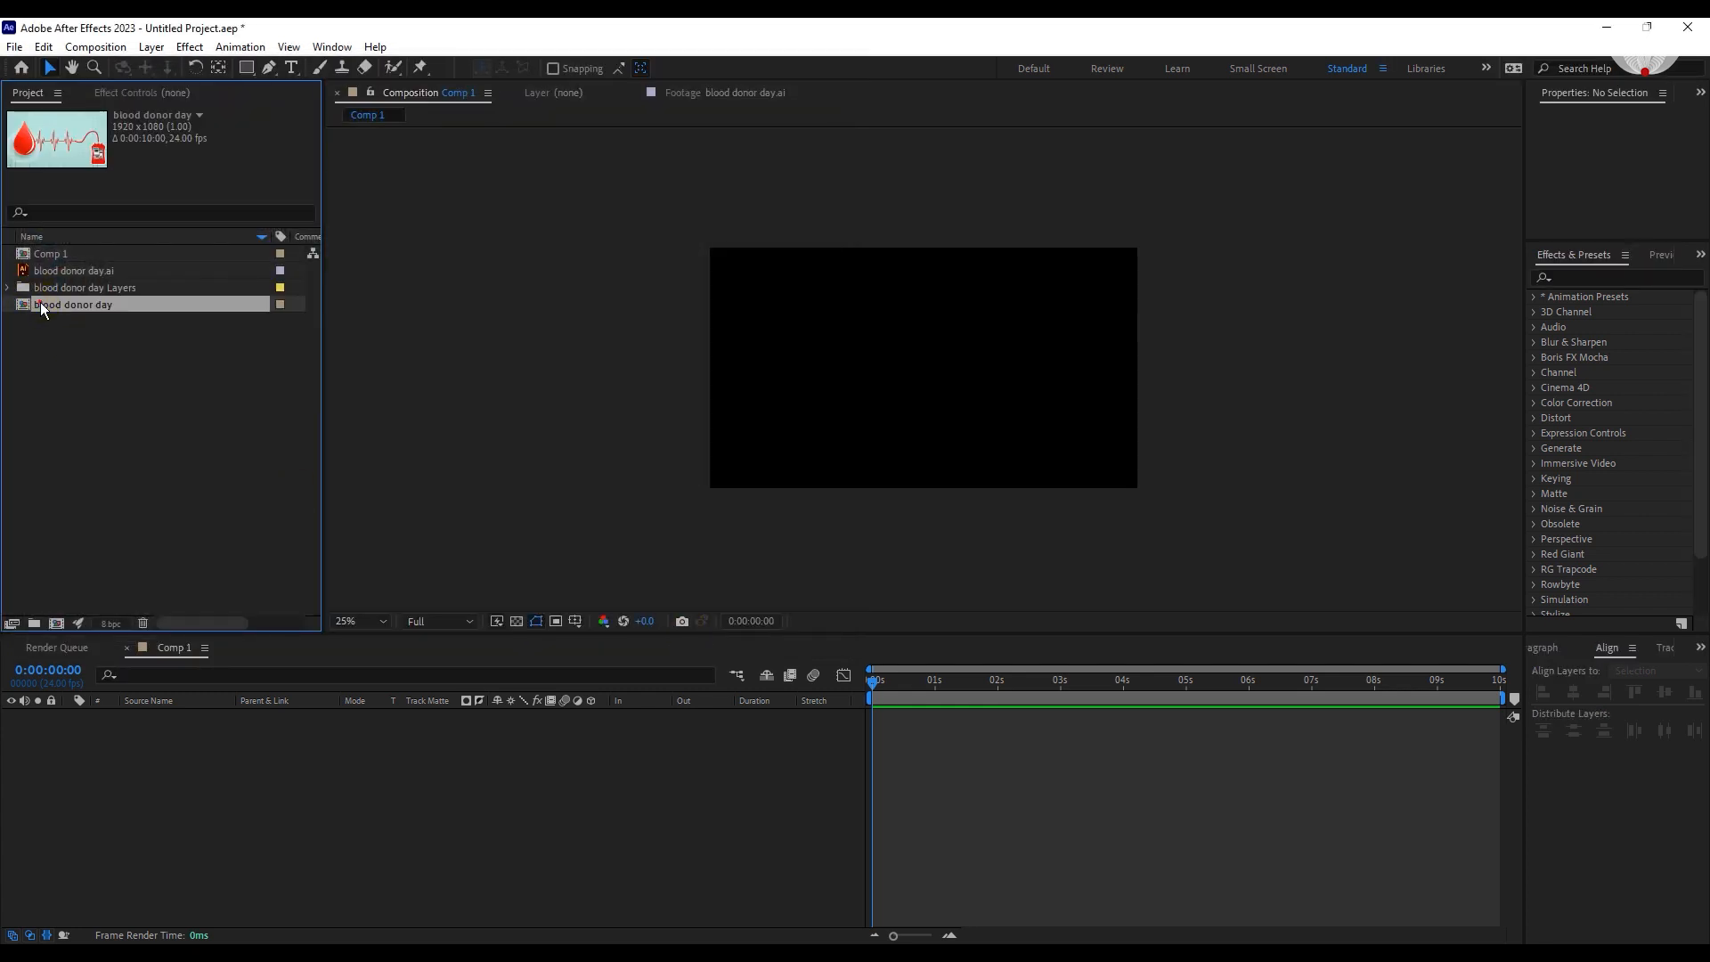
# Open the blood donor day composition, remove the pale circle behind the drop in Illustrator, and return to After Effects.
pyautogui.doubleClick(40, 302)
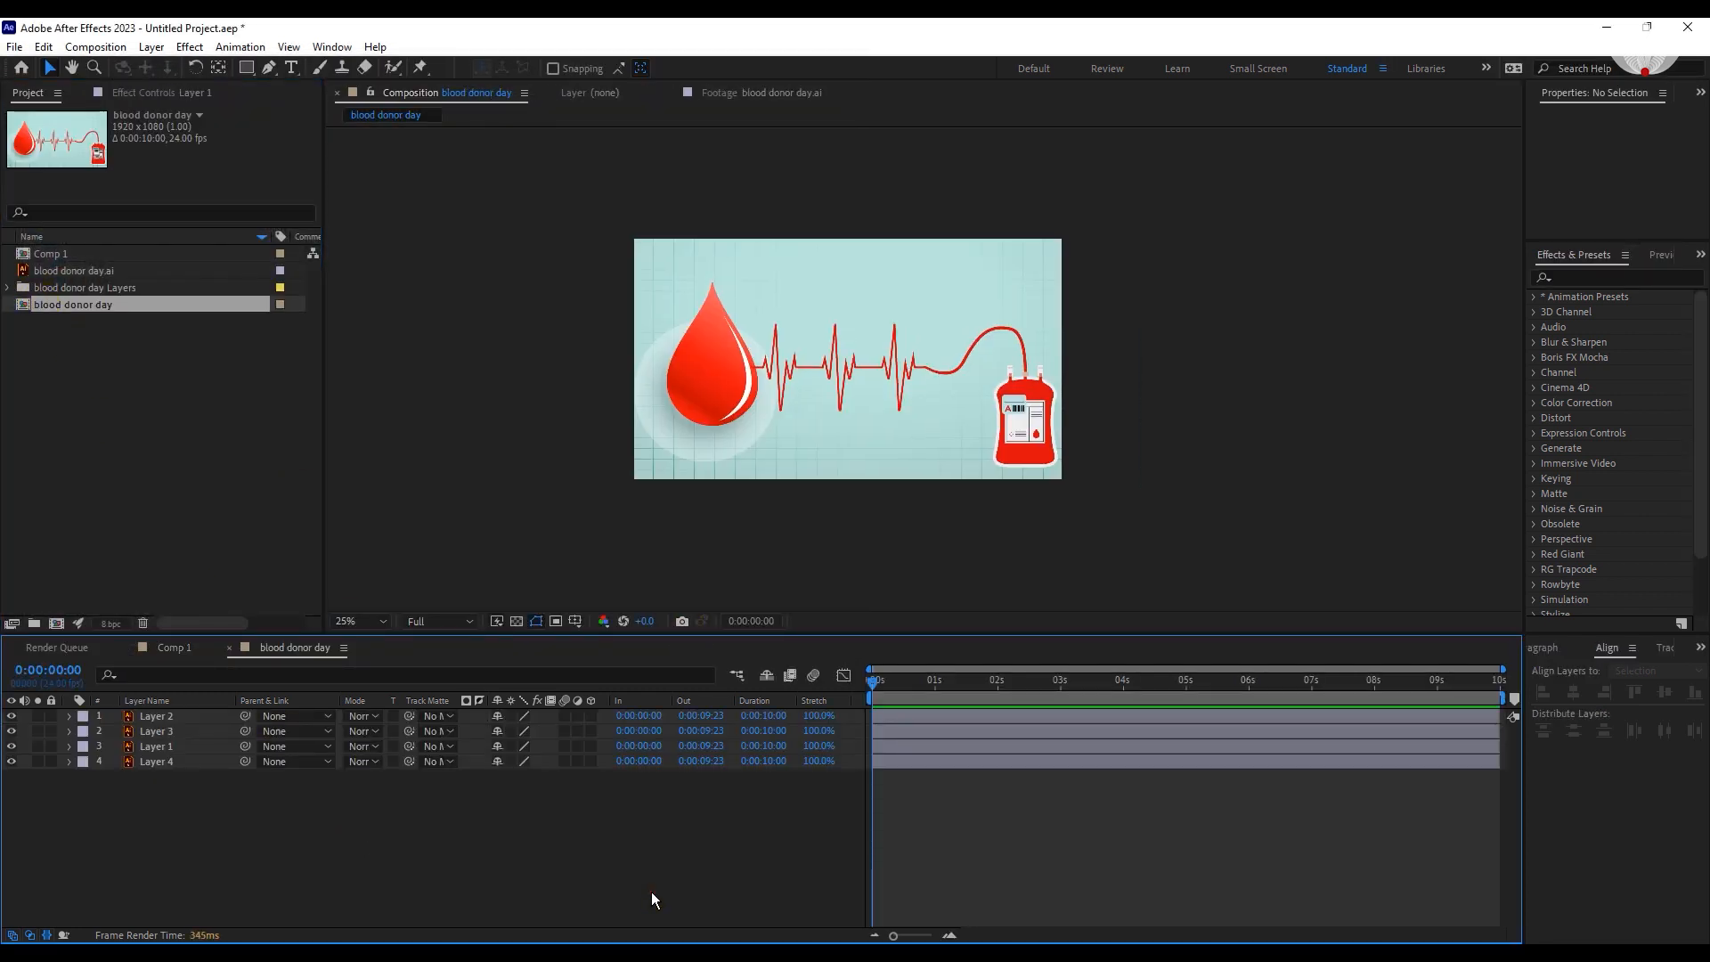
pyautogui.hotkey('alt', 'Tab')
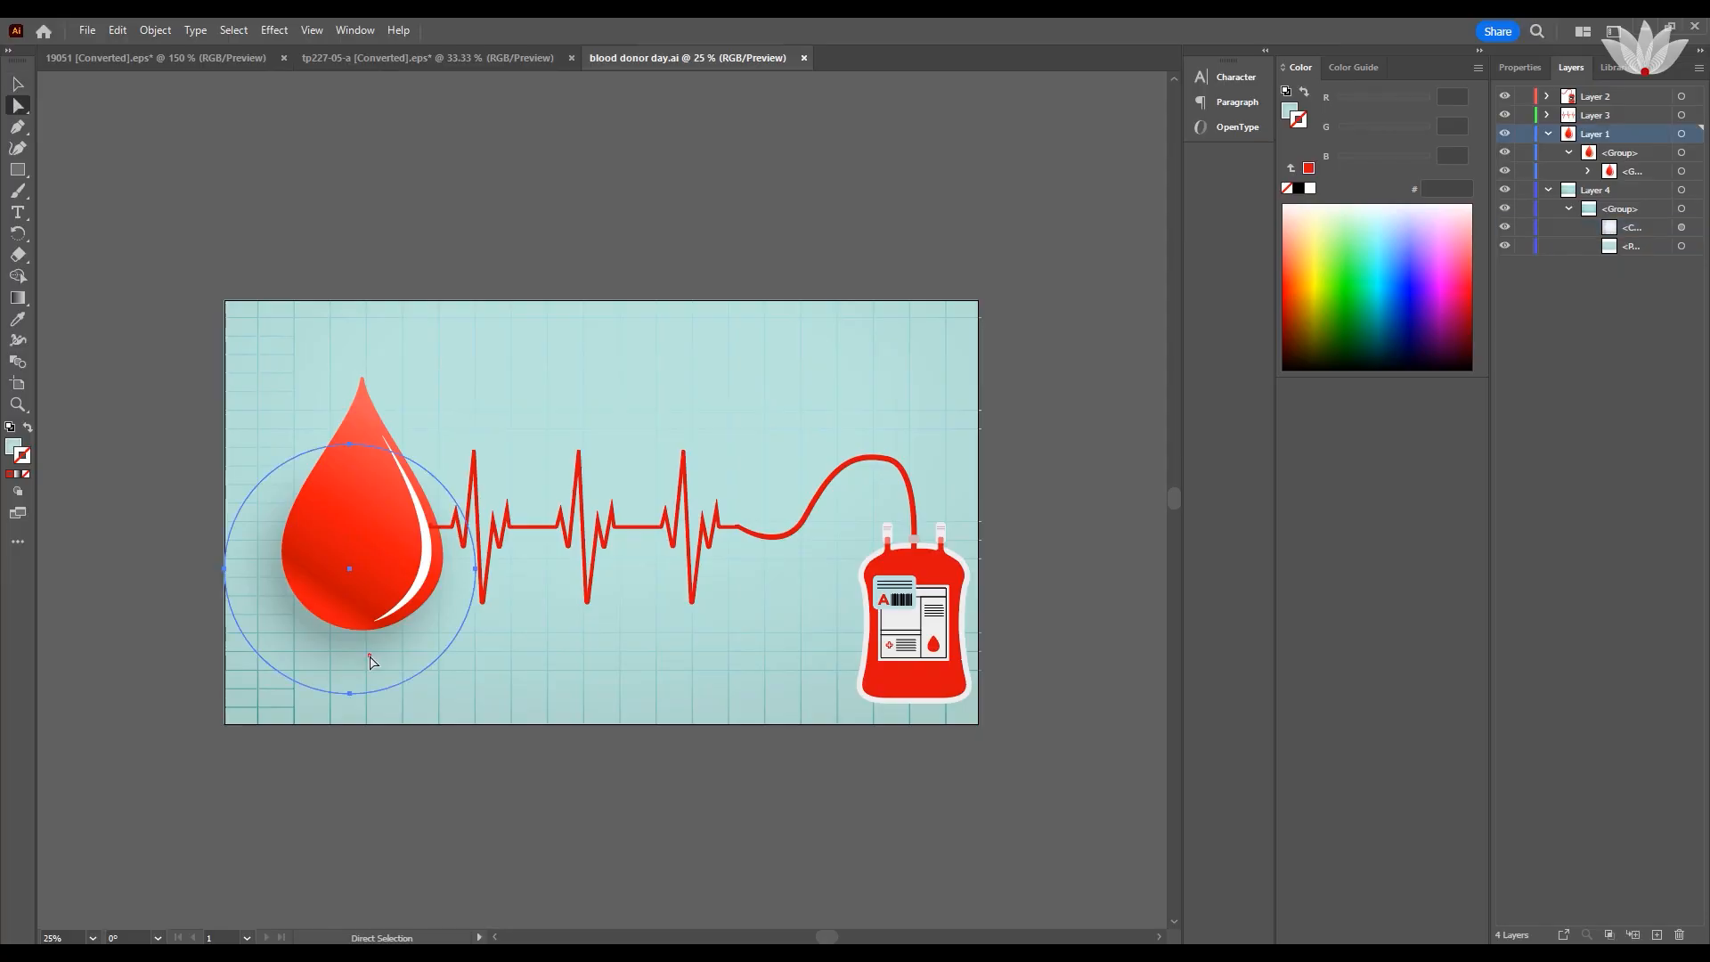
pyautogui.hotkey('alt', 'Tab')
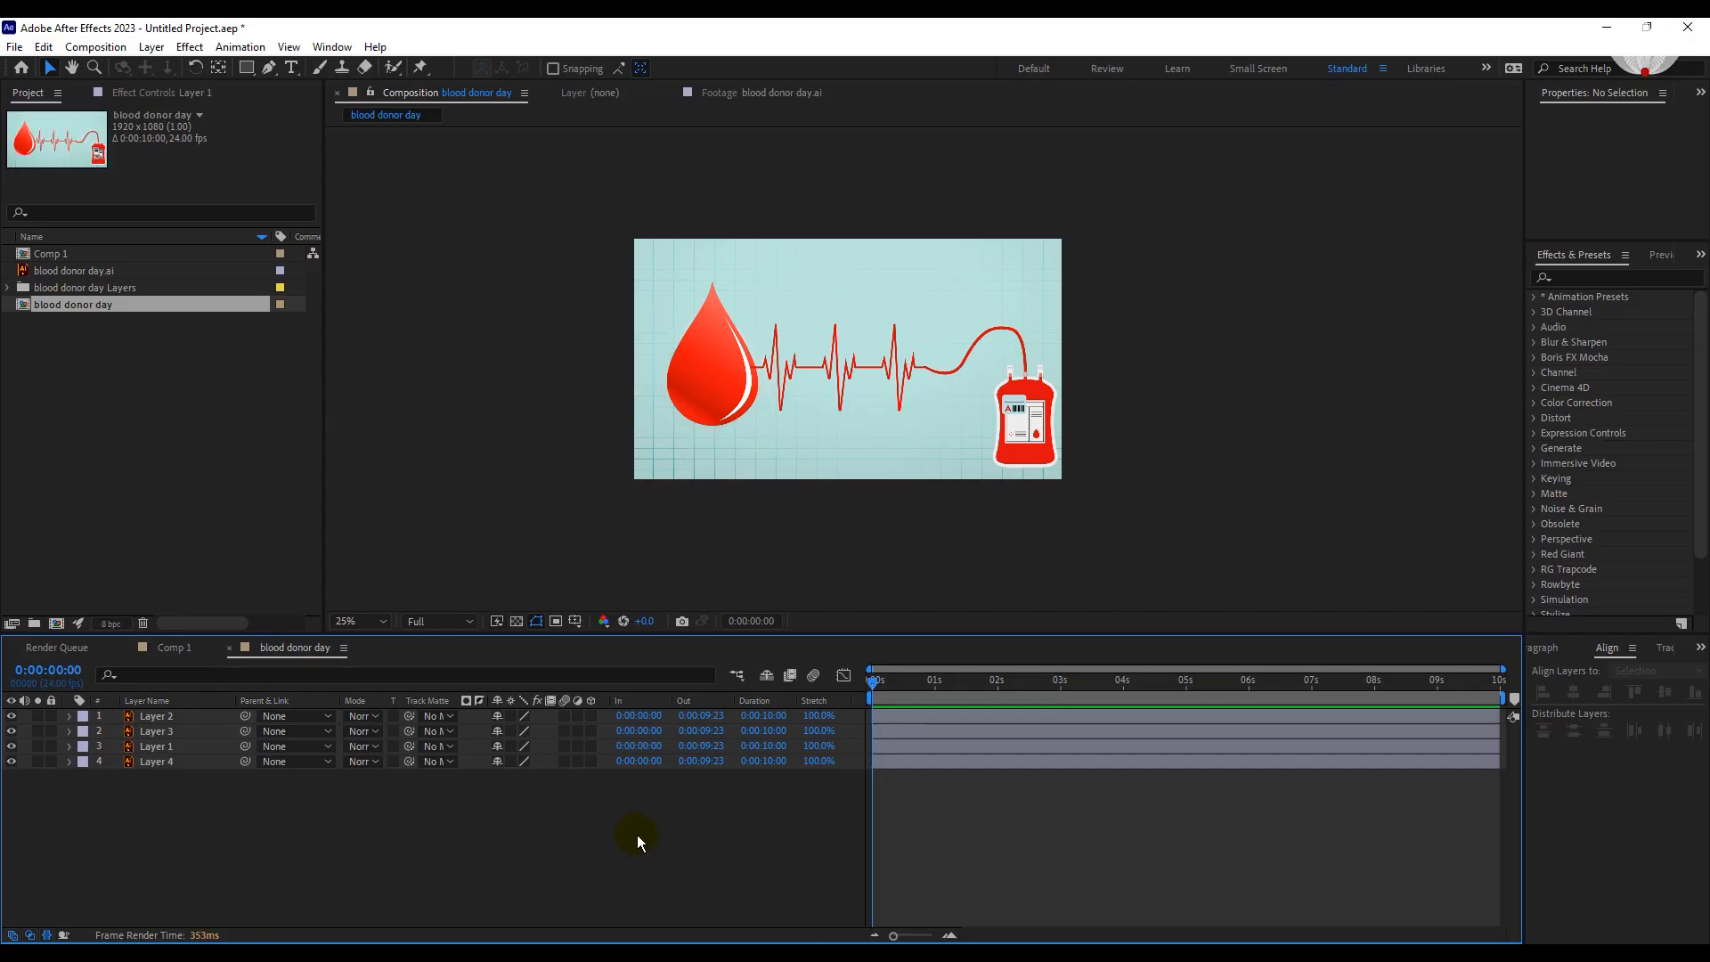
# Rename Layer 2 as "blood bag" and Layer 3 as "Readings".
pyautogui.click(778, 358)
pyautogui.press('Return')
pyautogui.write('blood')
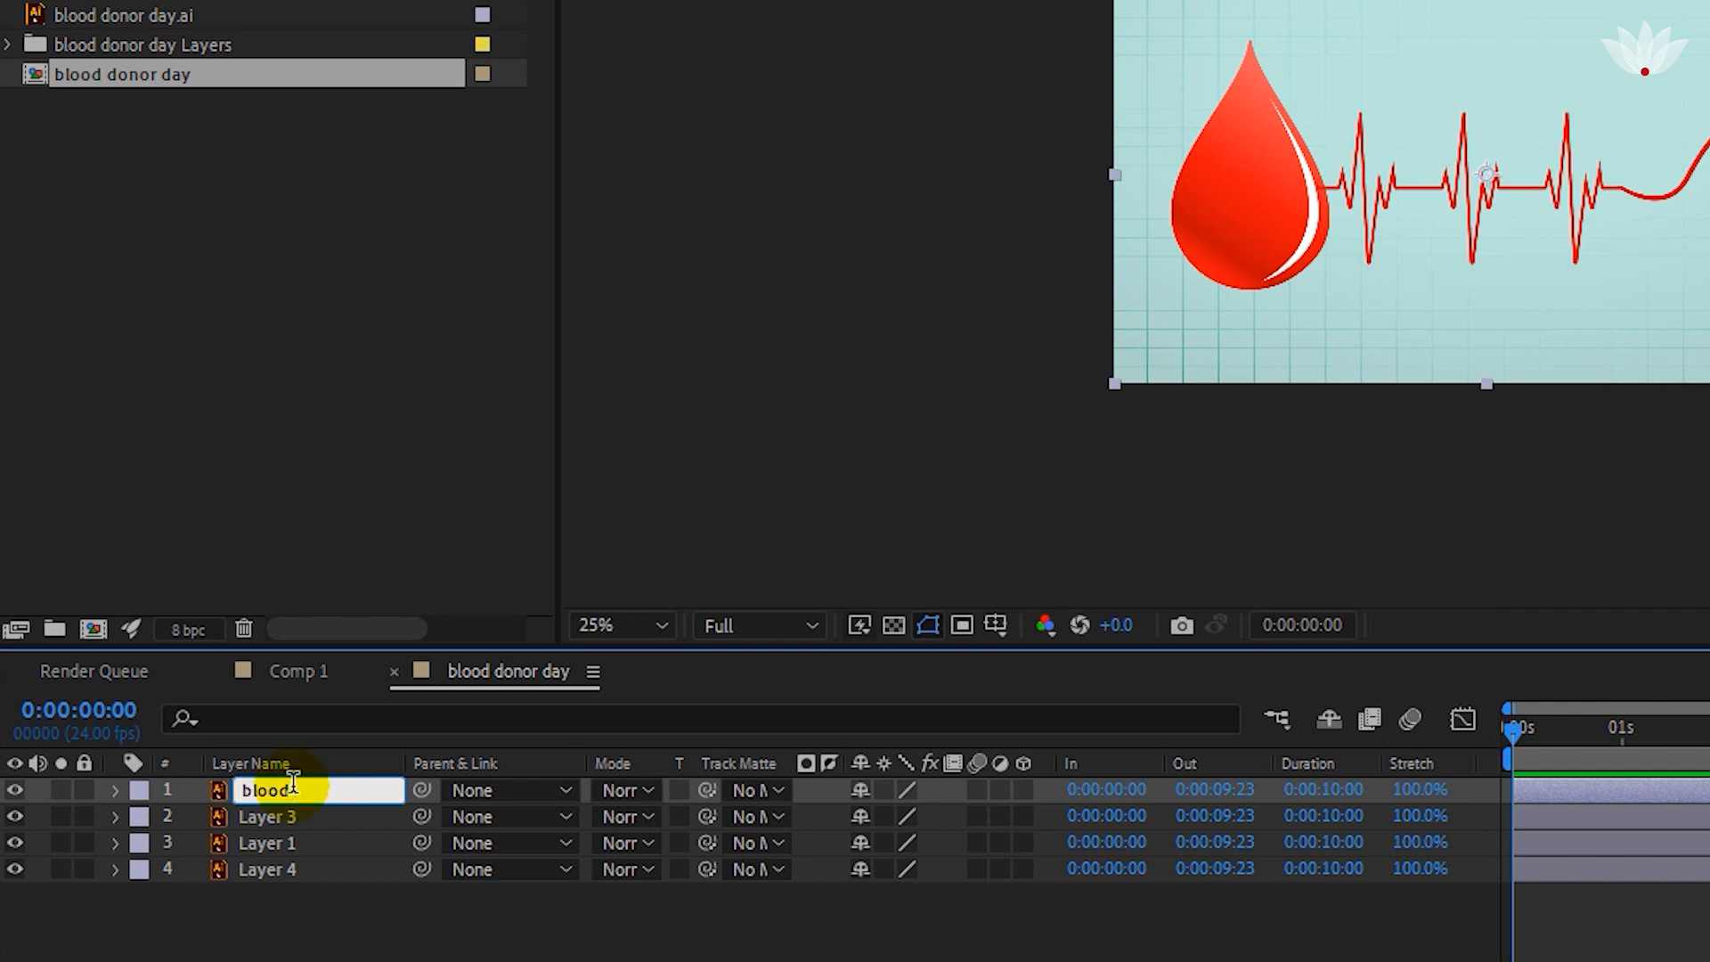
pyautogui.write(' bag')
pyautogui.press('Return')
pyautogui.click(268, 816)
pyautogui.press('Return')
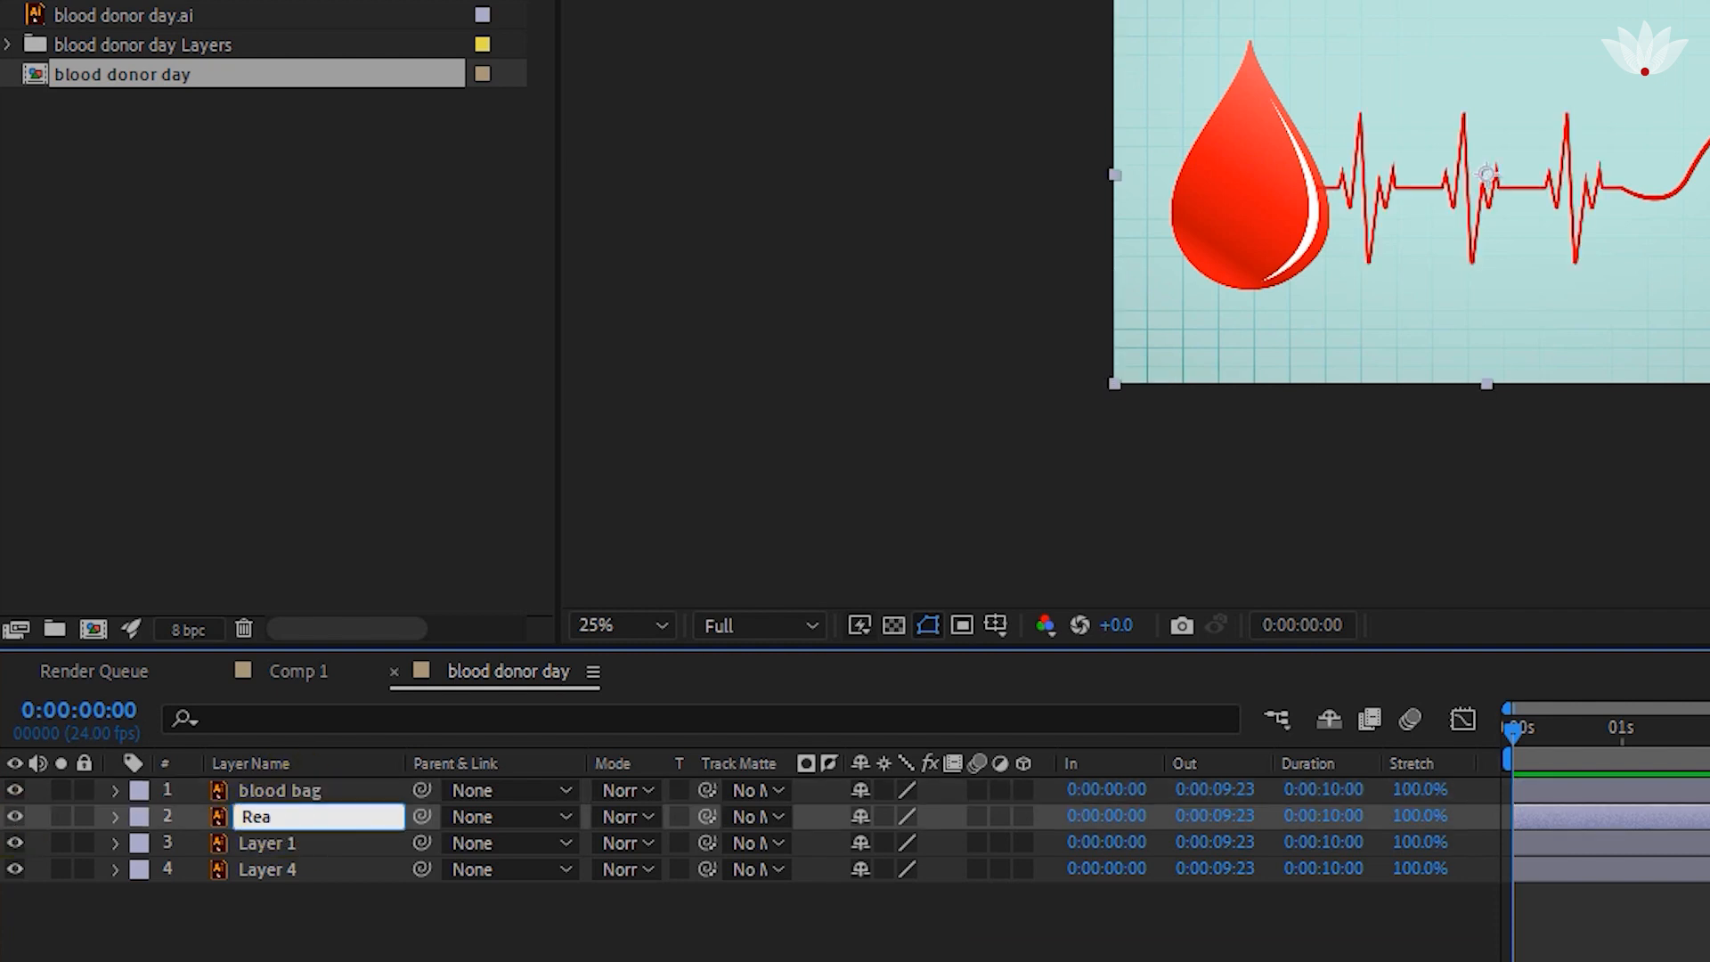
pyautogui.press('Return')
# Rename Layer 1 as "drop" and Layer 4 as "bg".
pyautogui.click(82, 844)
pyautogui.press('Return')
pyautogui.write('drop')
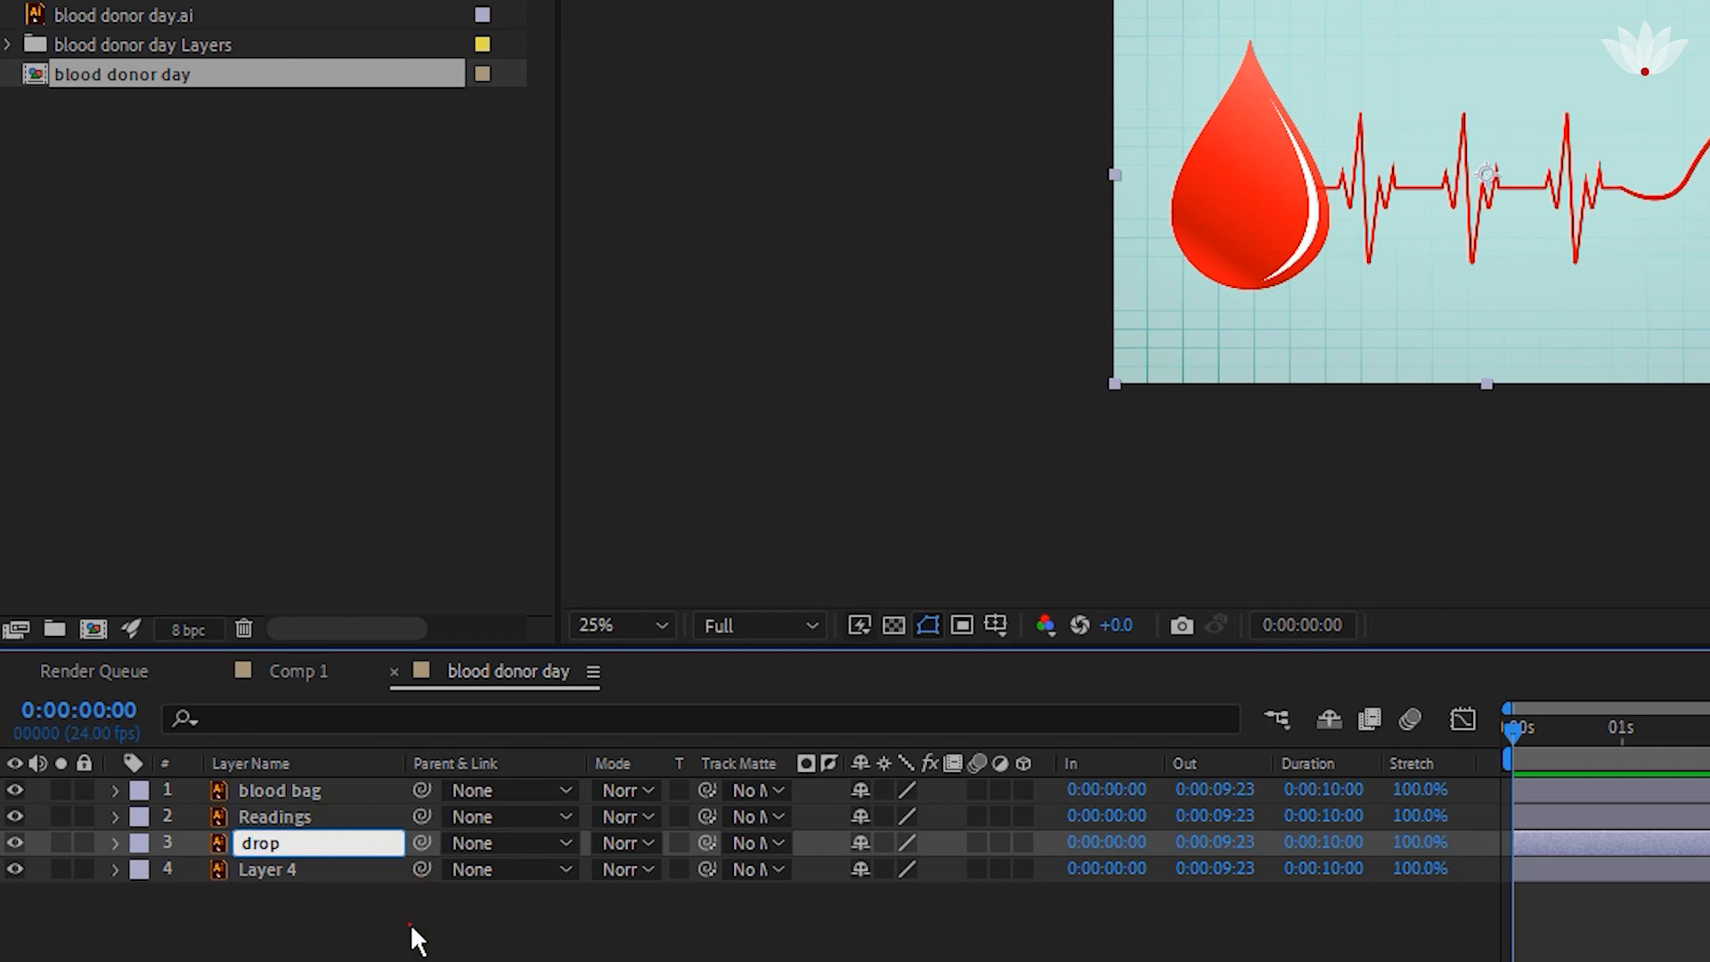
pyautogui.press('Return')
pyautogui.click(285, 873)
pyautogui.press('Return')
pyautogui.write('bg')
pyautogui.press('Return')
pyautogui.click(281, 954)
# Move the blood bag, Readings and drop layers together over the background to position 900, 500.
pyautogui.scroll(2, 1303, 372)
pyautogui.click(258, 843)
pyautogui.click(17, 845)
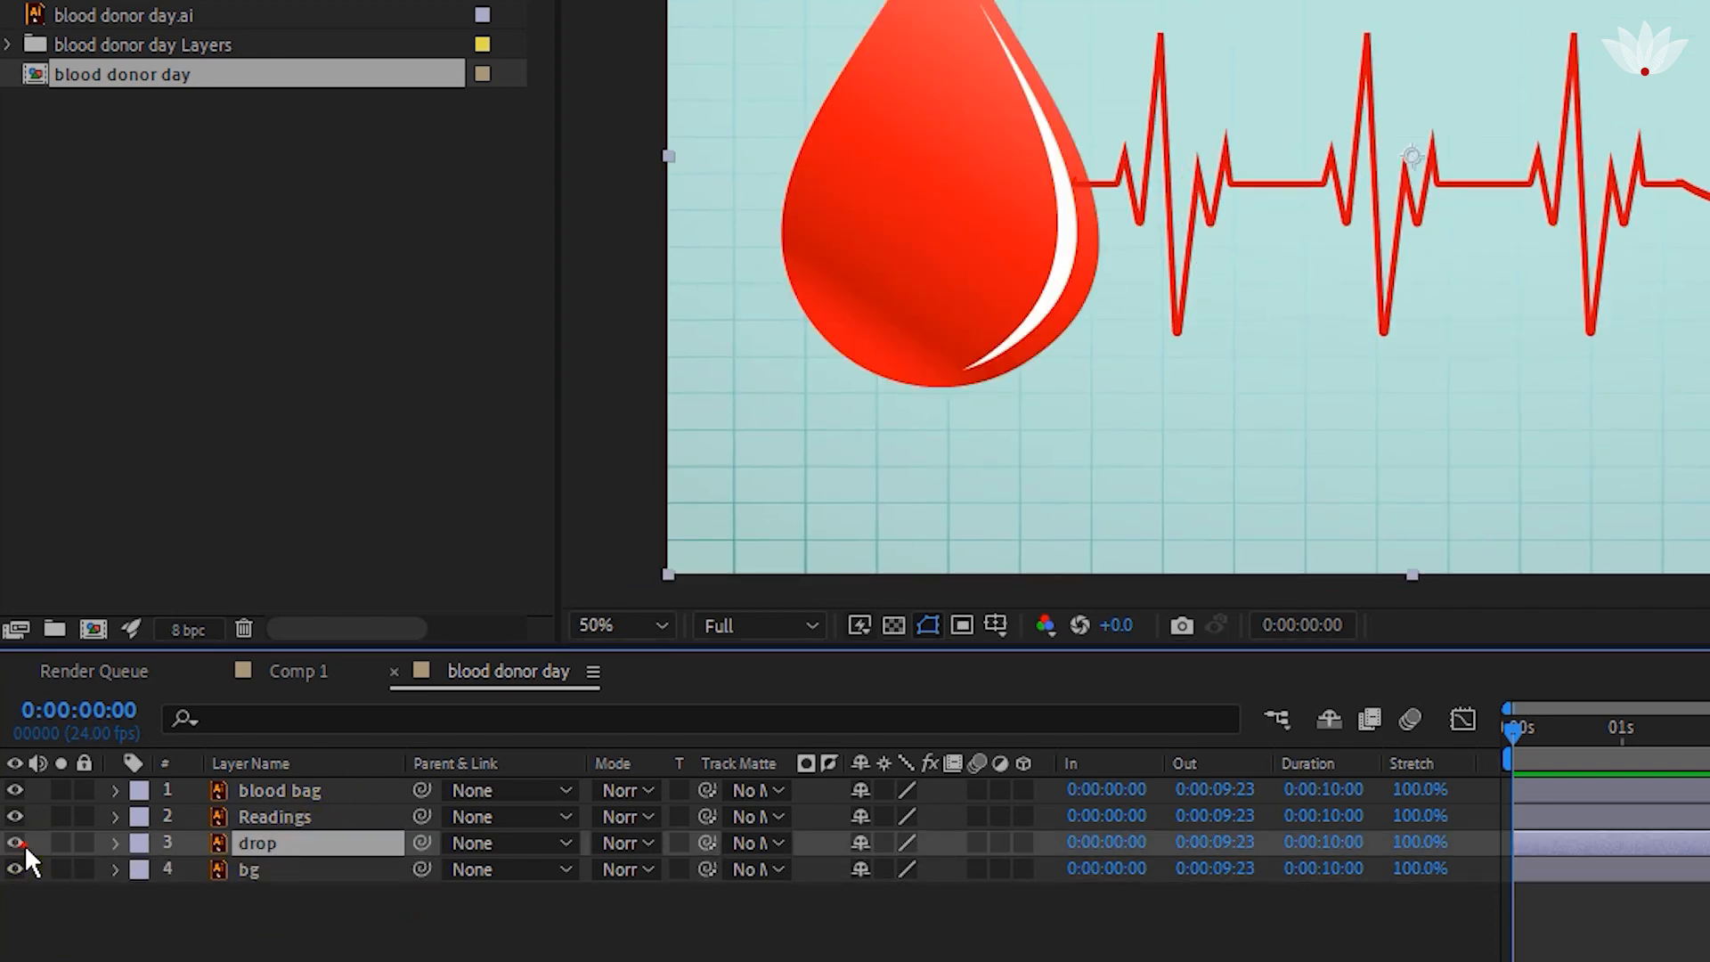
pyautogui.moveTo(1231, 300); pyautogui.dragTo(1283, 330)
pyautogui.scroll(-2, 916, 357)
pyautogui.scroll(2, 916, 352)
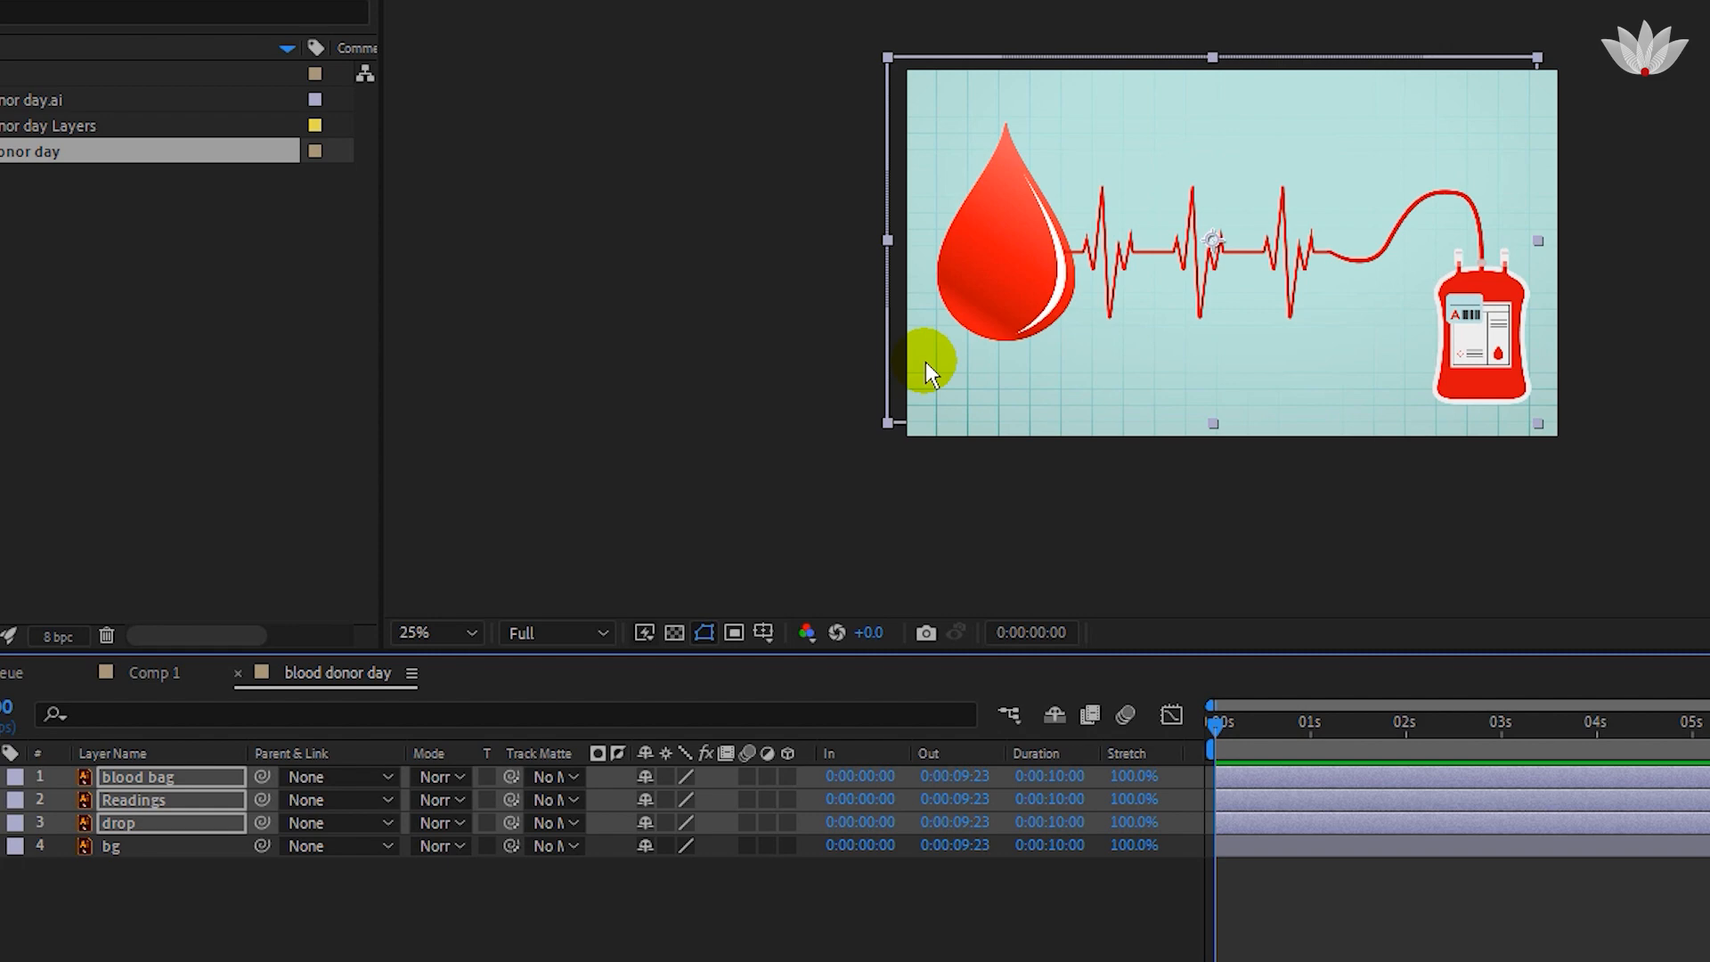
pyautogui.click(349, 917)
# Keyframe the drop layer's Position from 900, -343 at 0 s to 900, 500 at about 1 s.
pyautogui.click(89, 816)
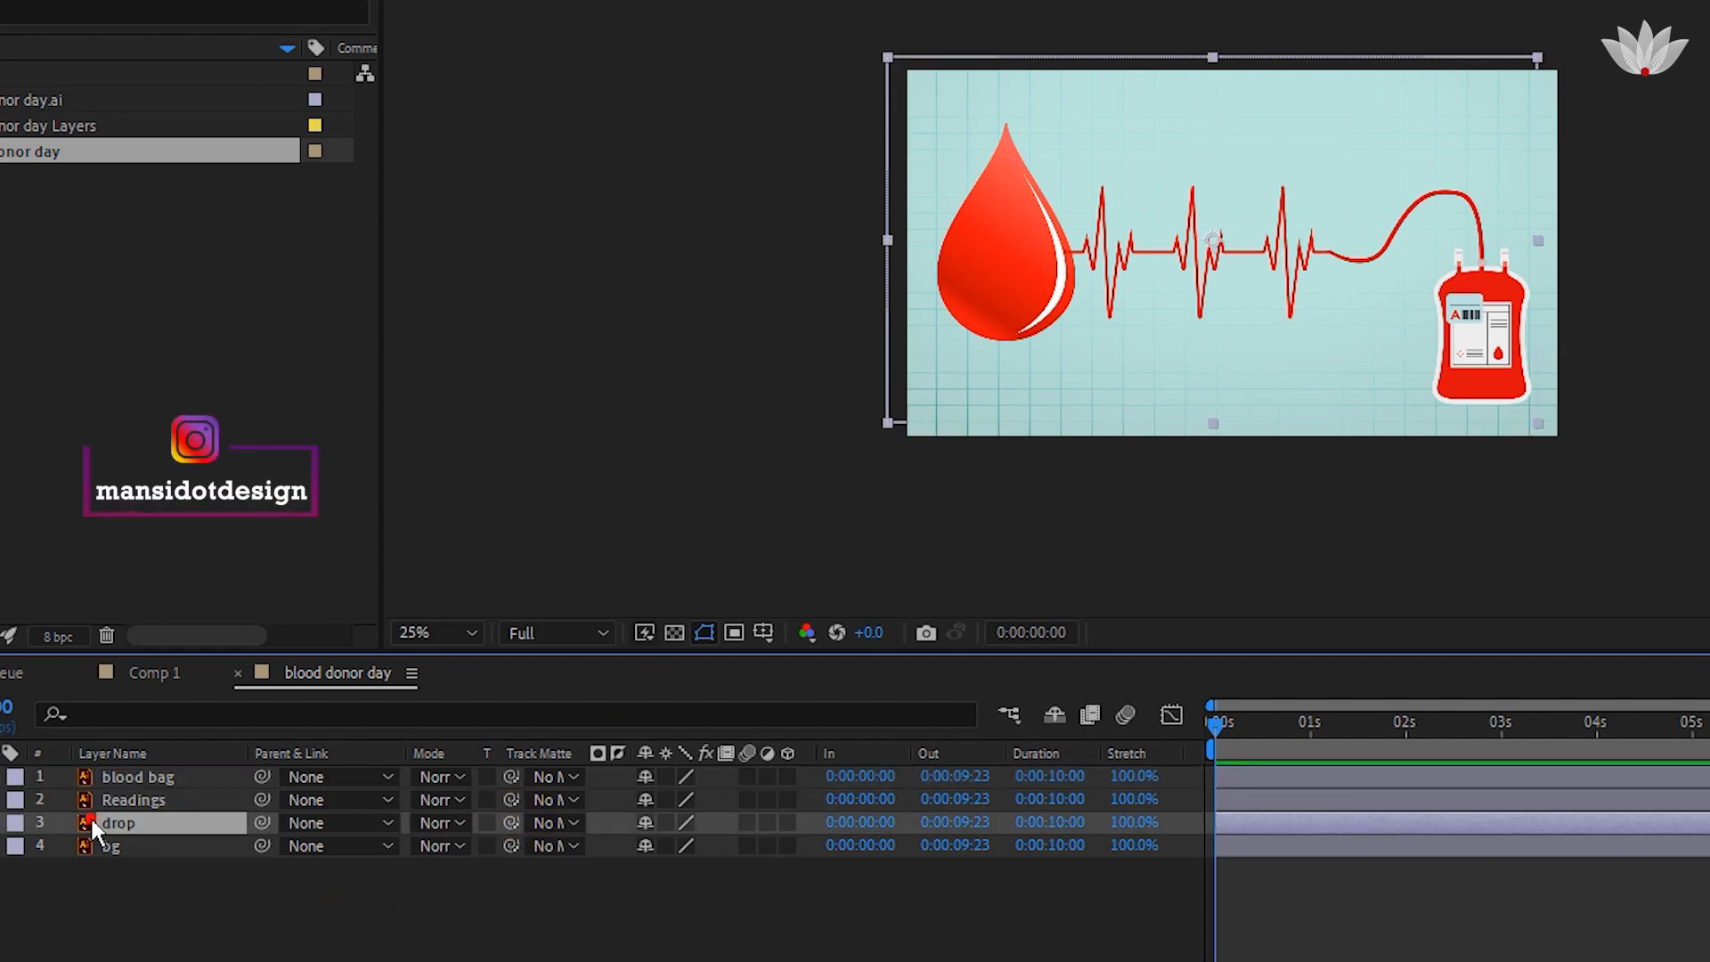
pyautogui.press('p')
pyautogui.click(63, 846)
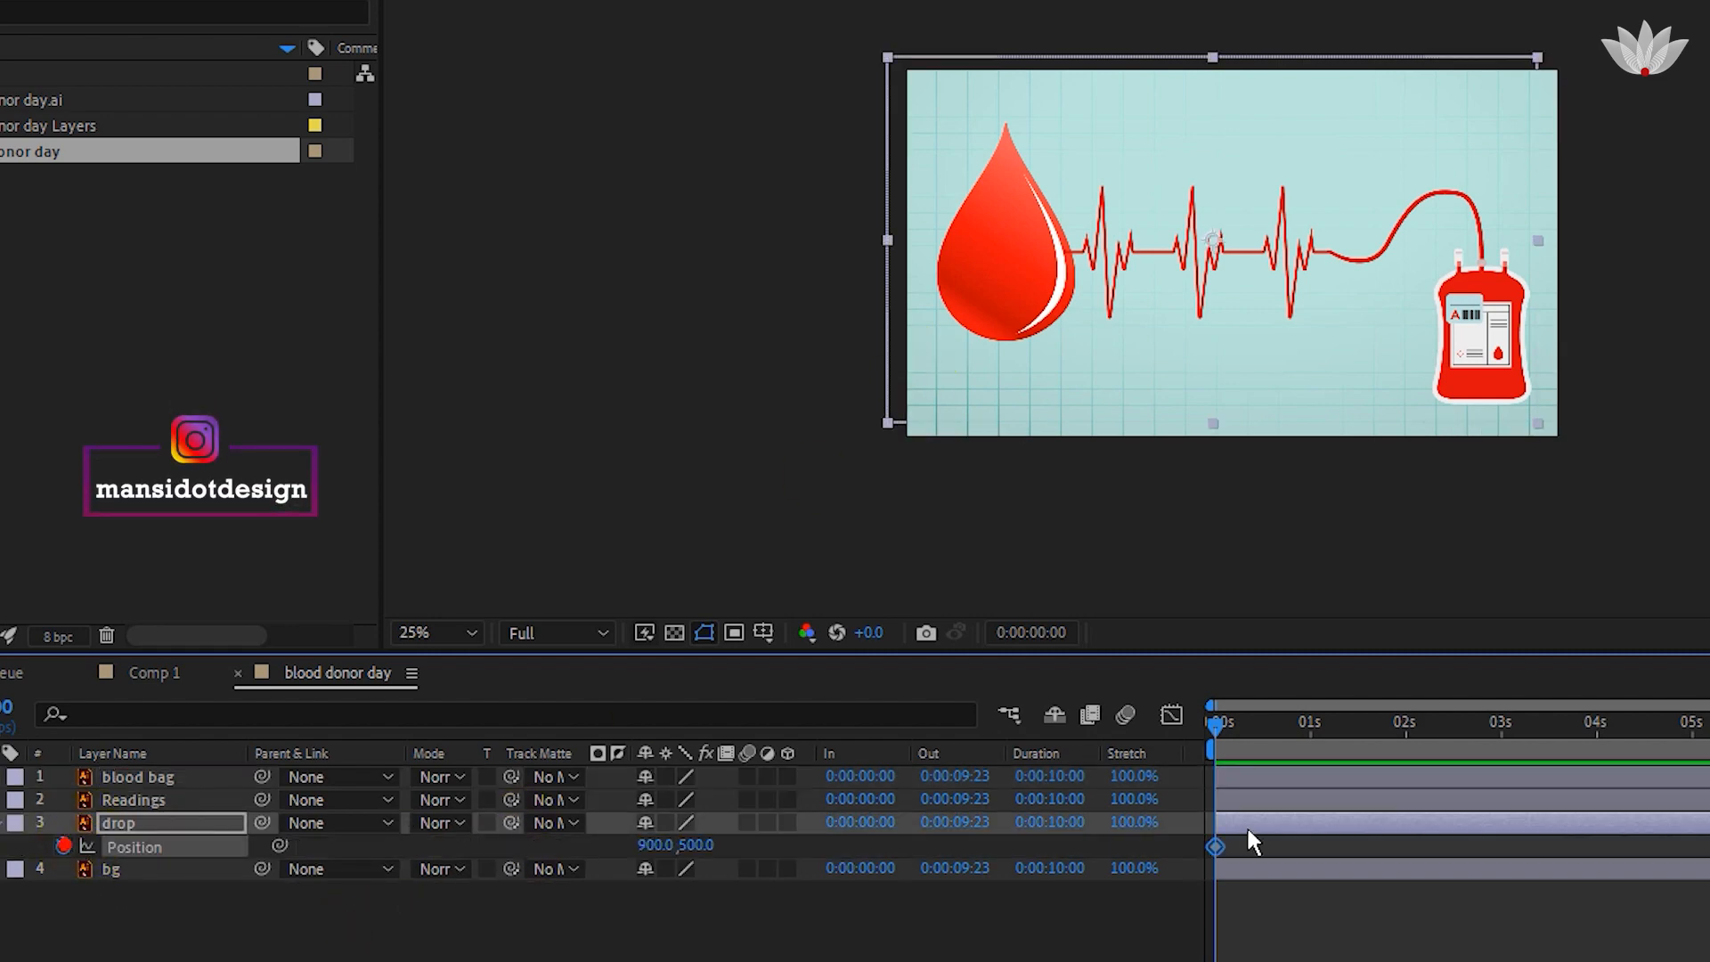
pyautogui.moveTo(1216, 845); pyautogui.dragTo(1307, 852)
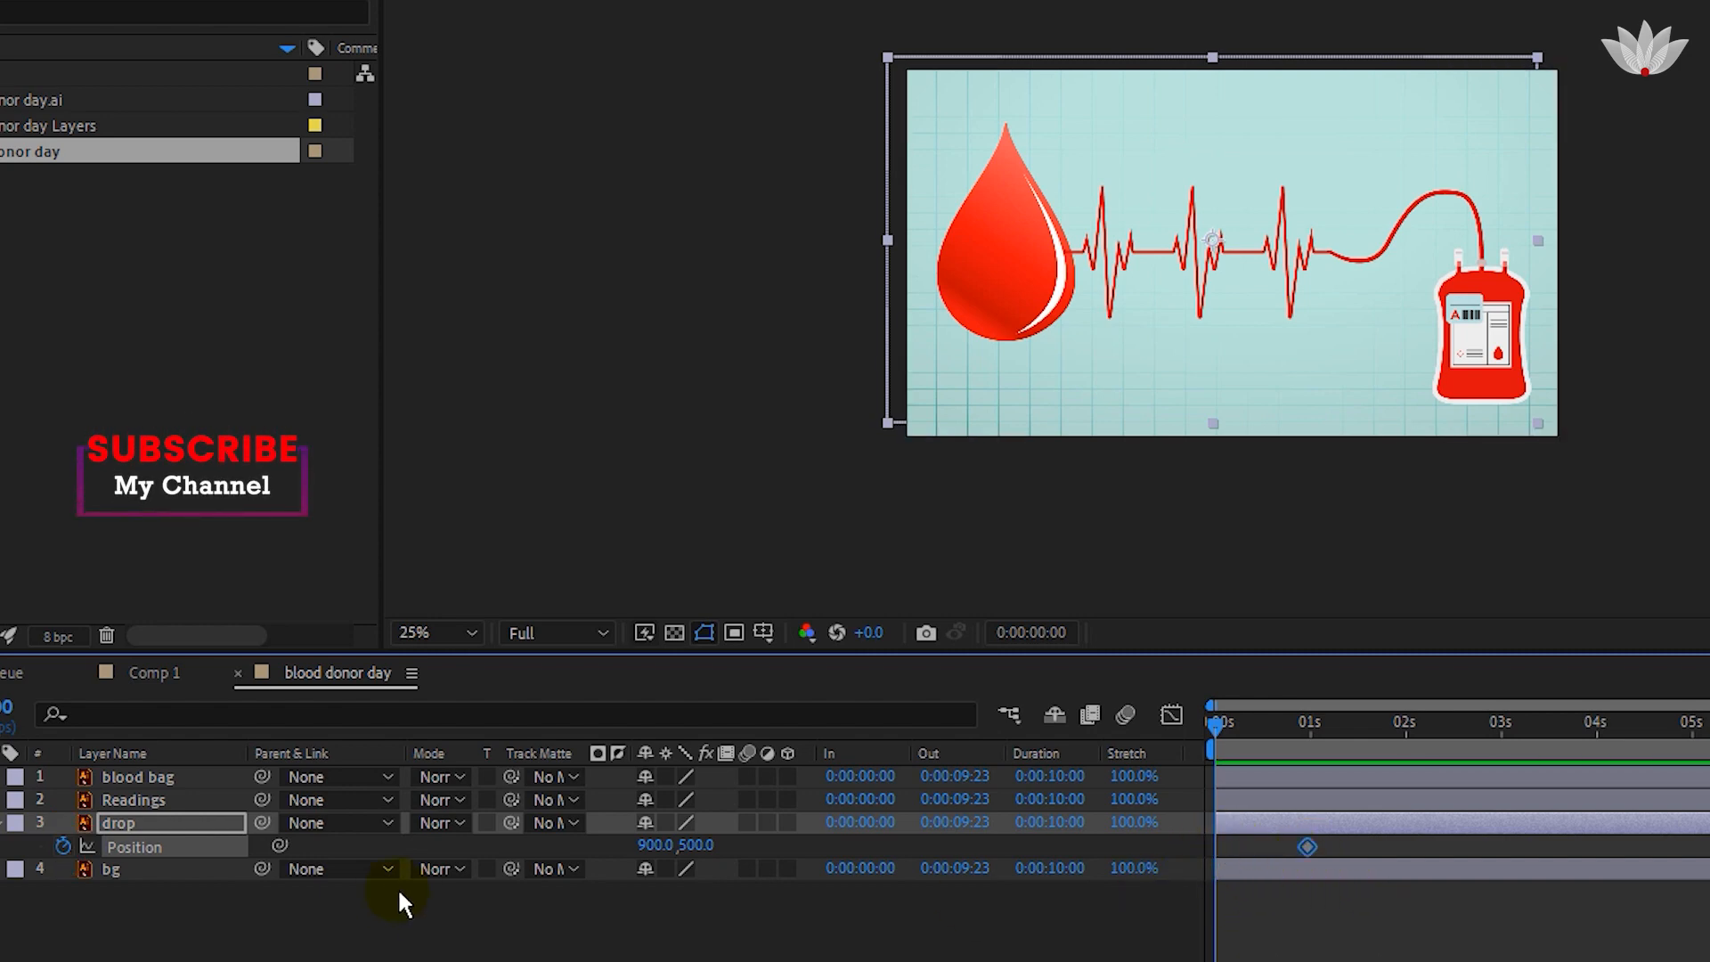
pyautogui.moveTo(709, 853); pyautogui.dragTo(267, 815)
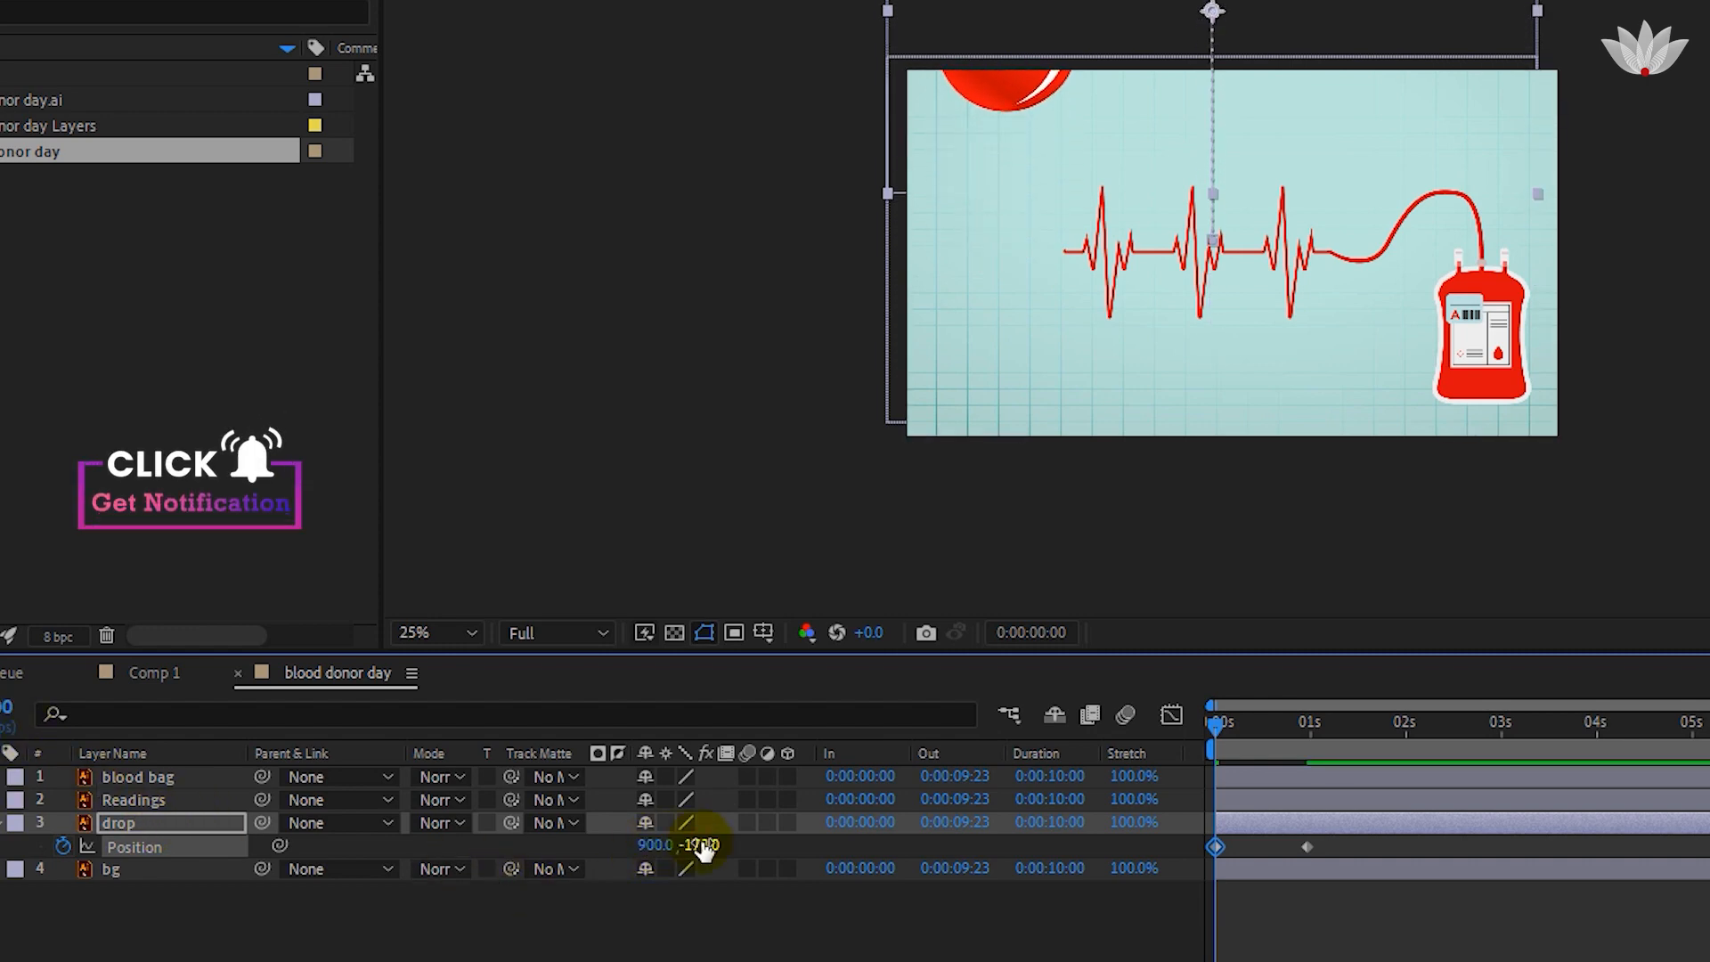
pyautogui.moveTo(702, 844); pyautogui.dragTo(511, 848)
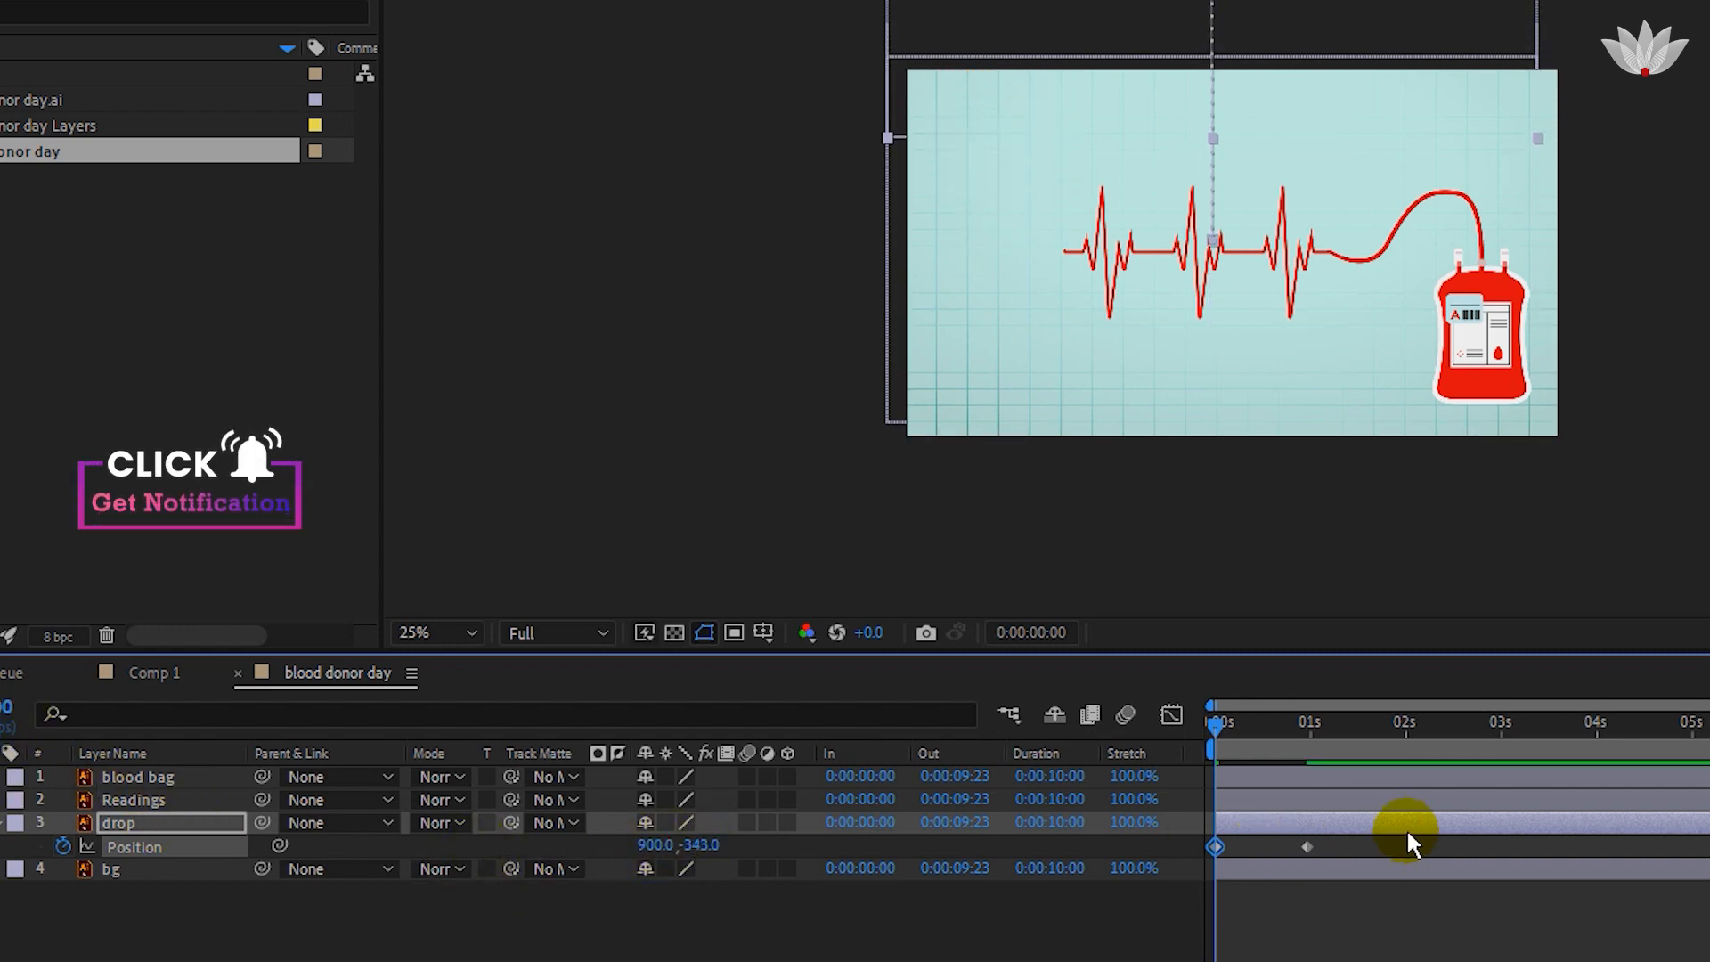
# Apply Easy Ease to both Position keyframes of the drop layer.
pyautogui.rightClick(1306, 847)
pyautogui.moveTo(1394, 823)
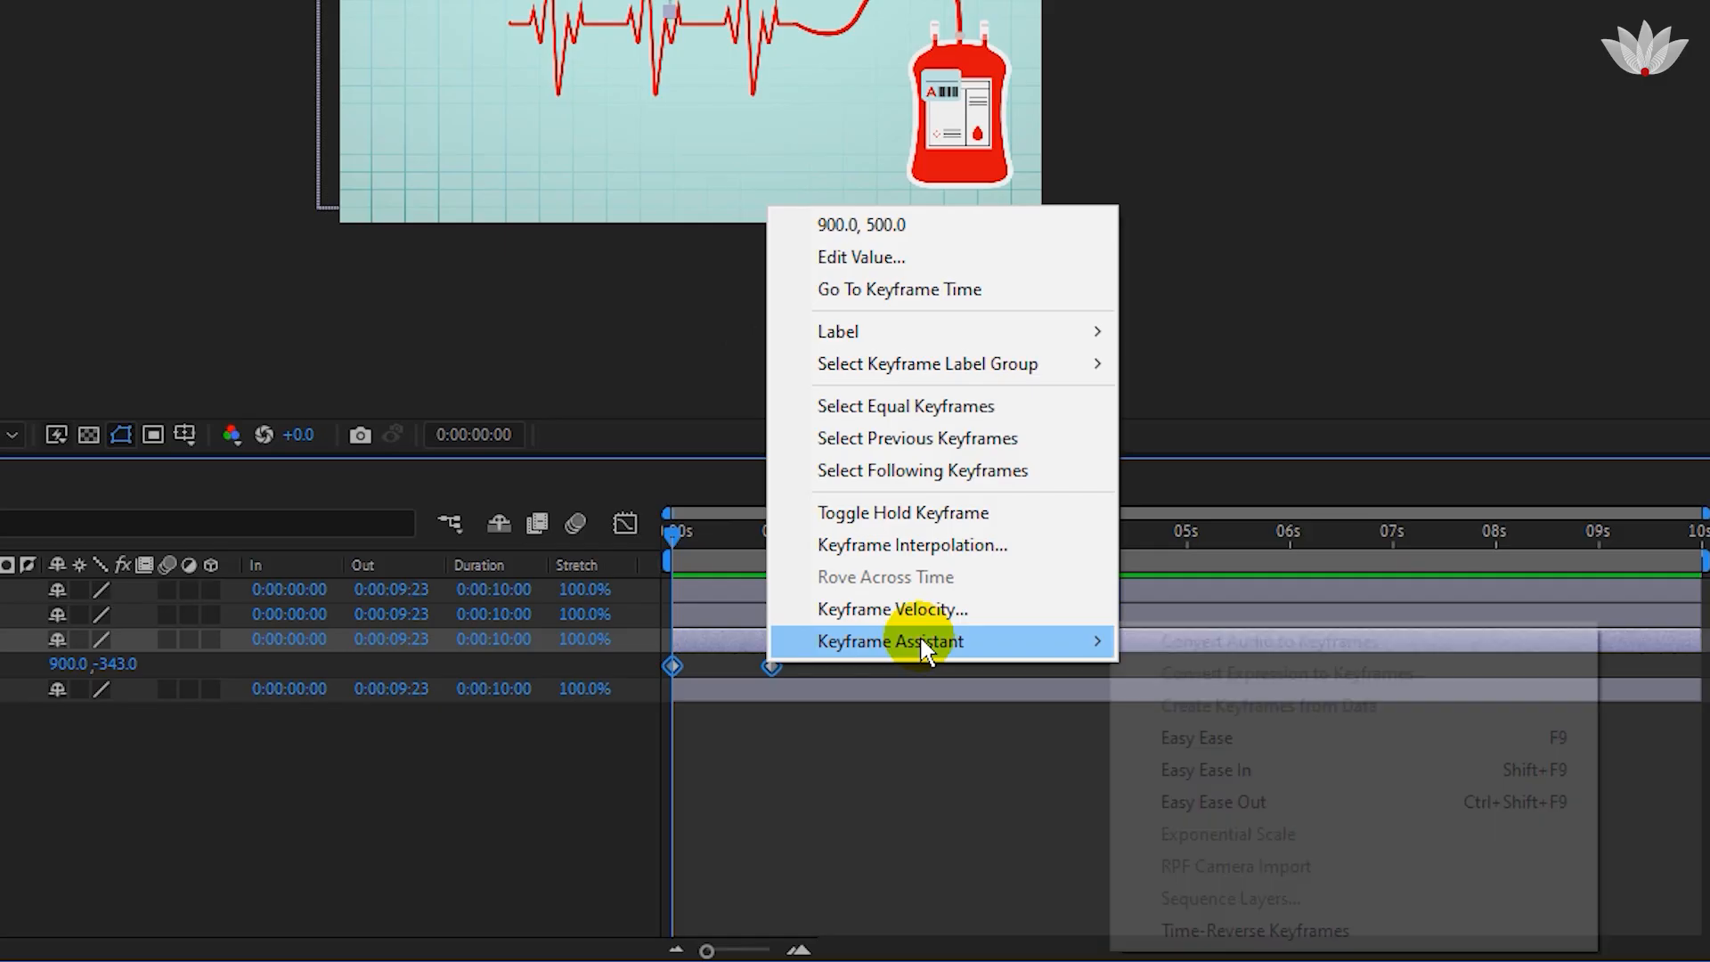
pyautogui.click(1345, 805)
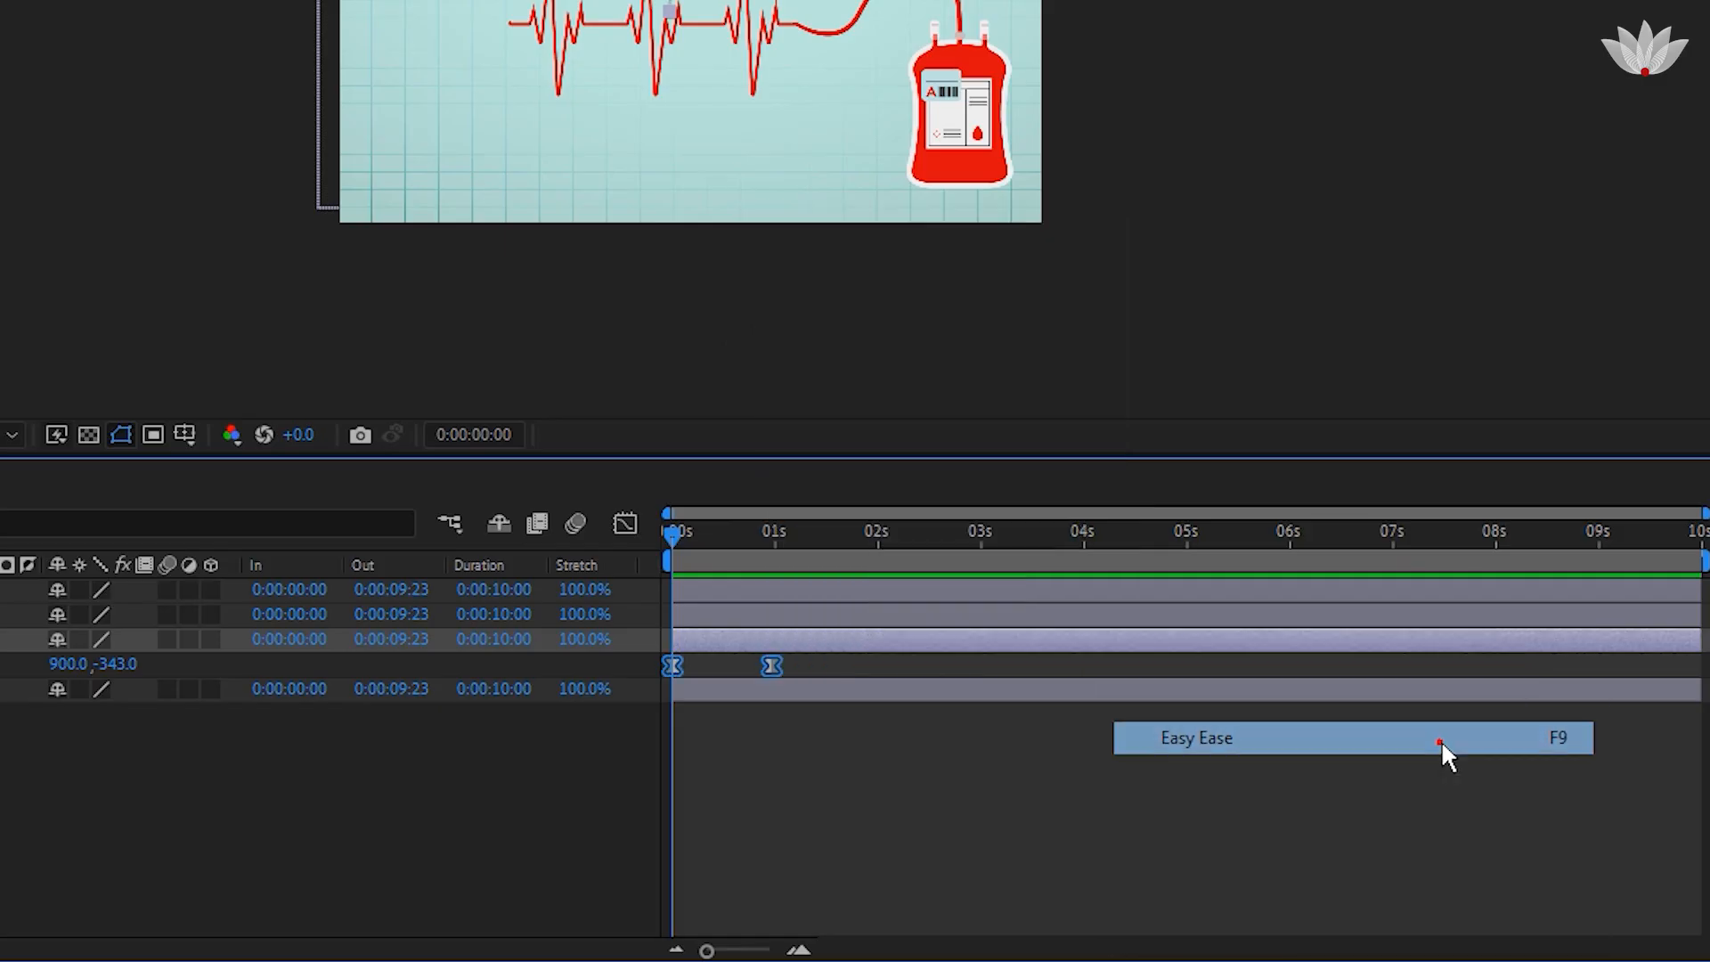
pyautogui.click(917, 735)
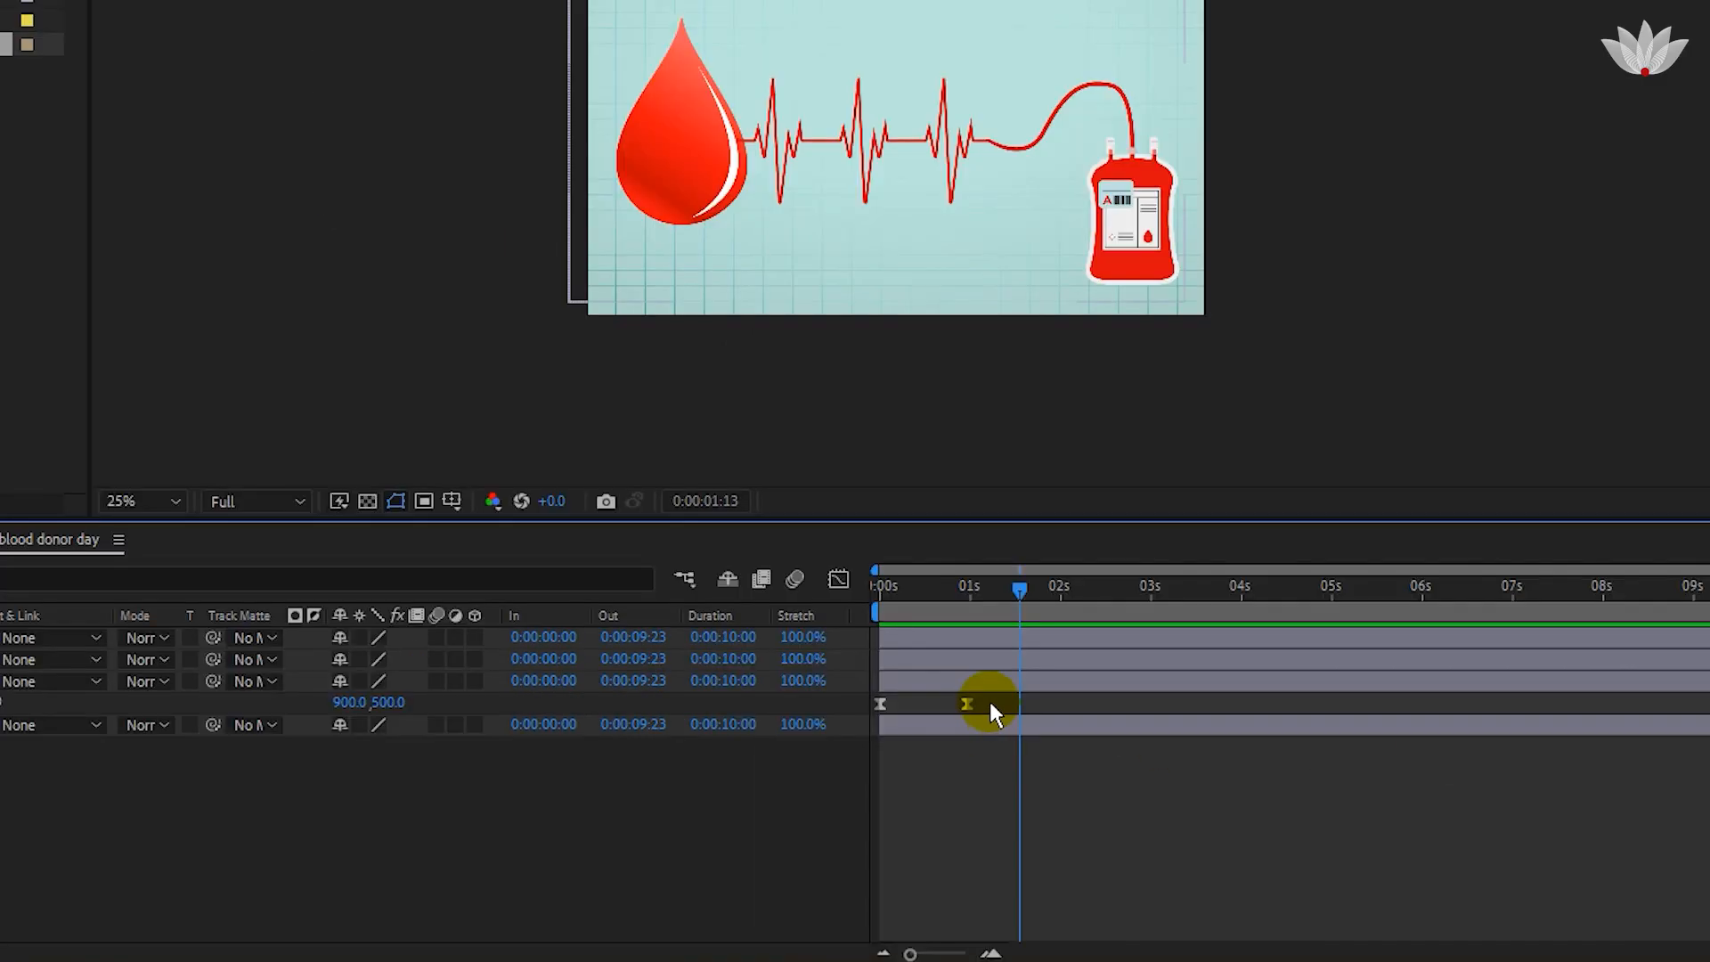
# In the speed graph, extend the drop's landing keyframe influence to 100% and preview the fall.
pyautogui.moveTo(990, 702); pyautogui.dragTo(876, 713)
pyautogui.click(838, 580)
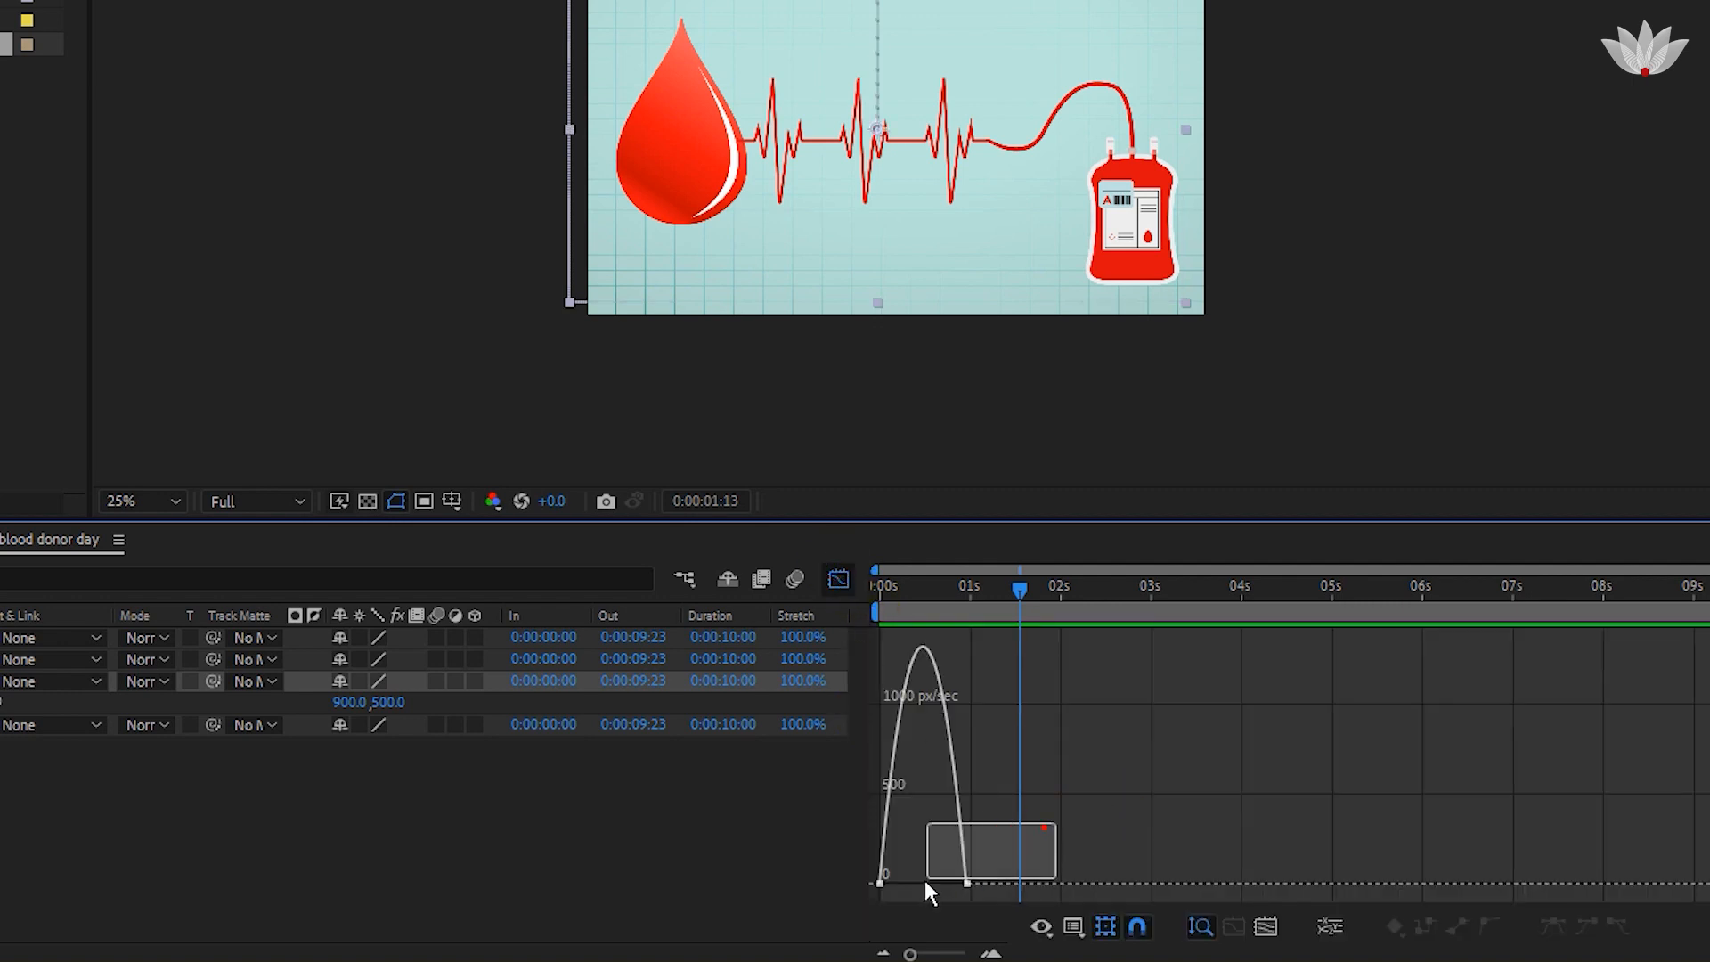
pyautogui.moveTo(925, 879); pyautogui.dragTo(895, 885)
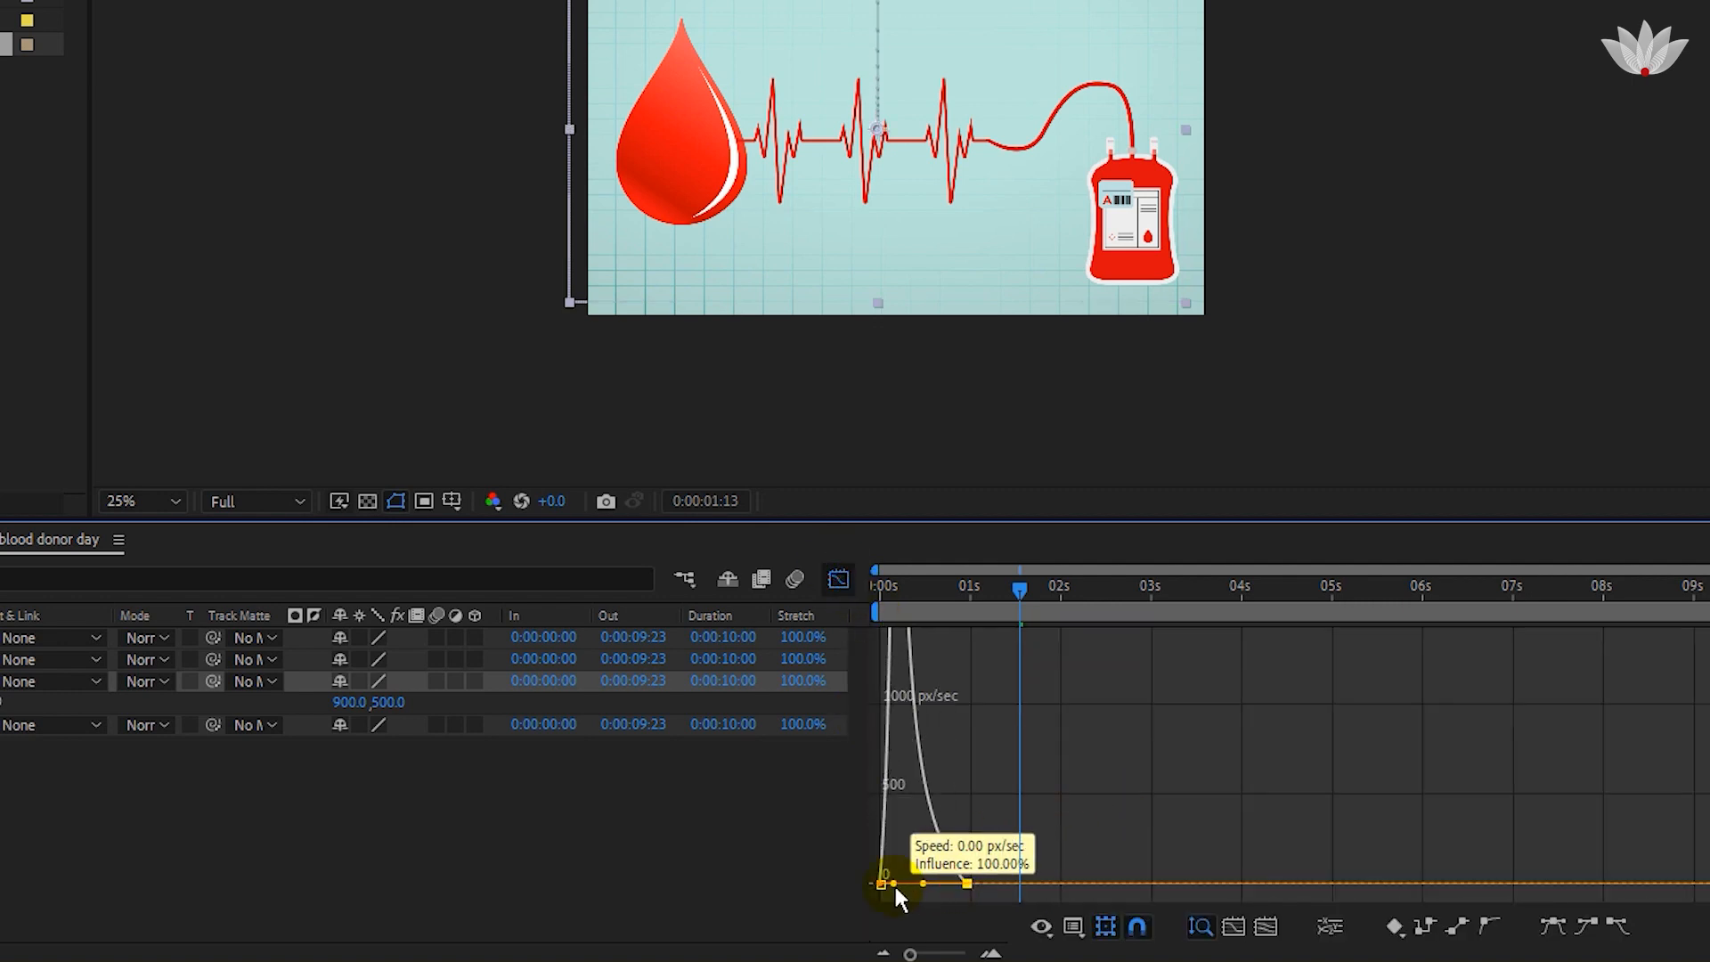
pyautogui.click(838, 579)
pyautogui.click(953, 780)
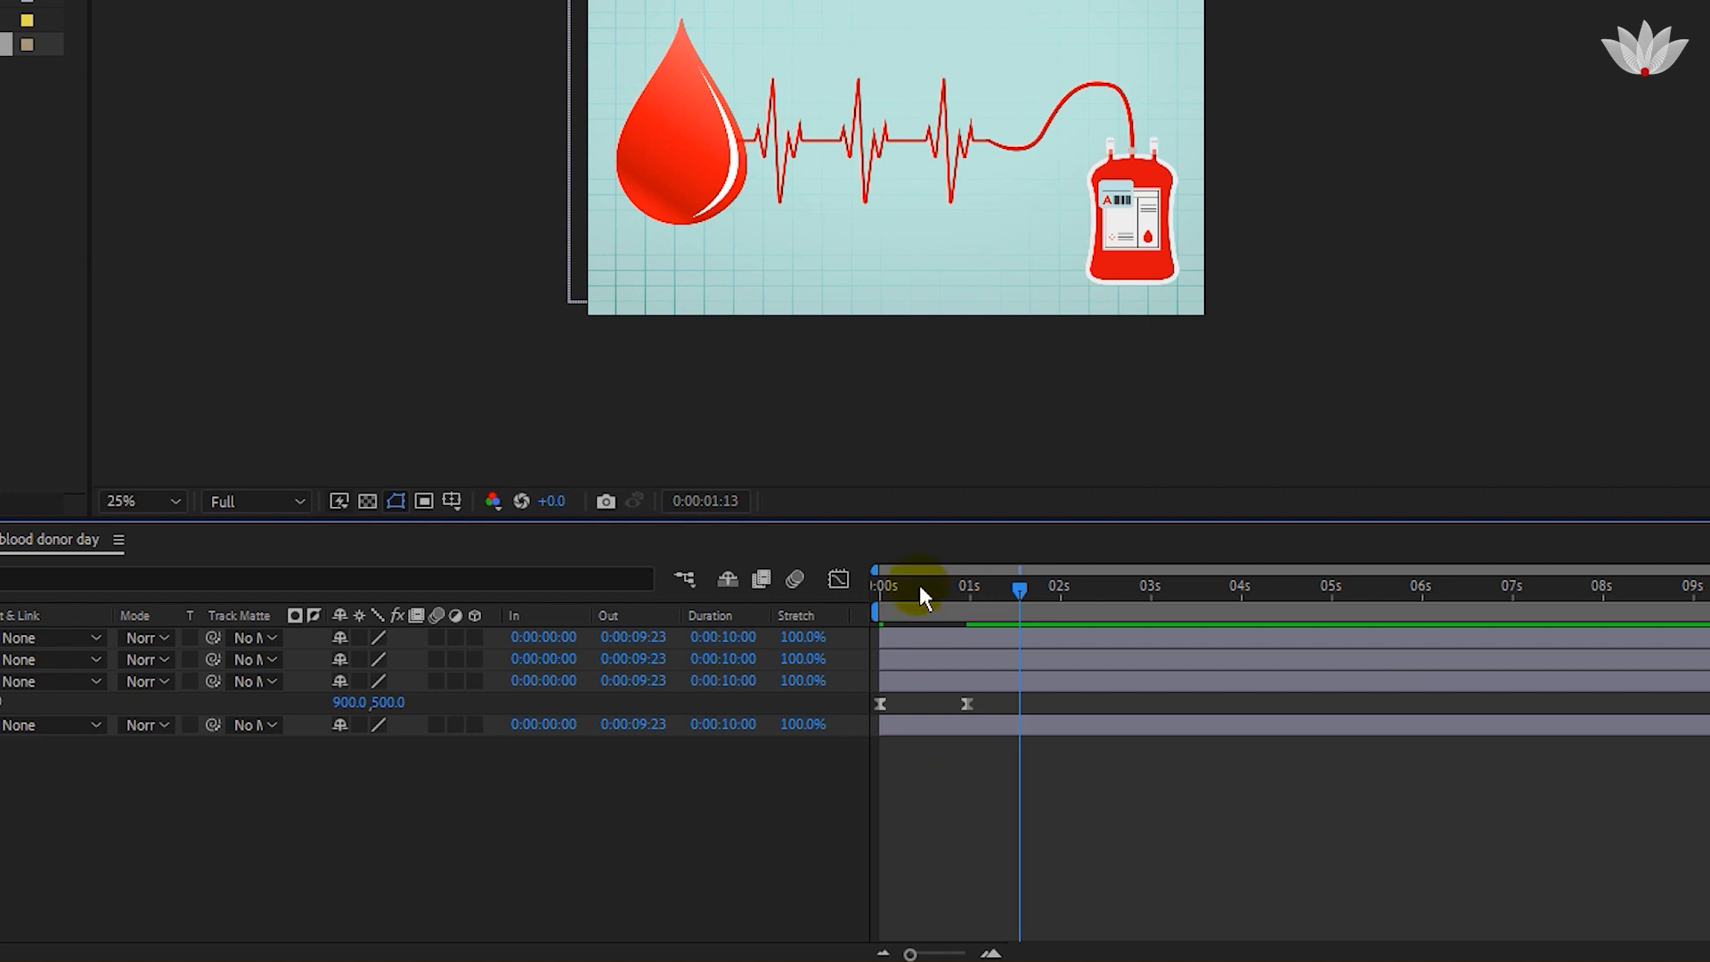
pyautogui.moveTo(920, 587); pyautogui.dragTo(801, 649)
pyautogui.press('space')
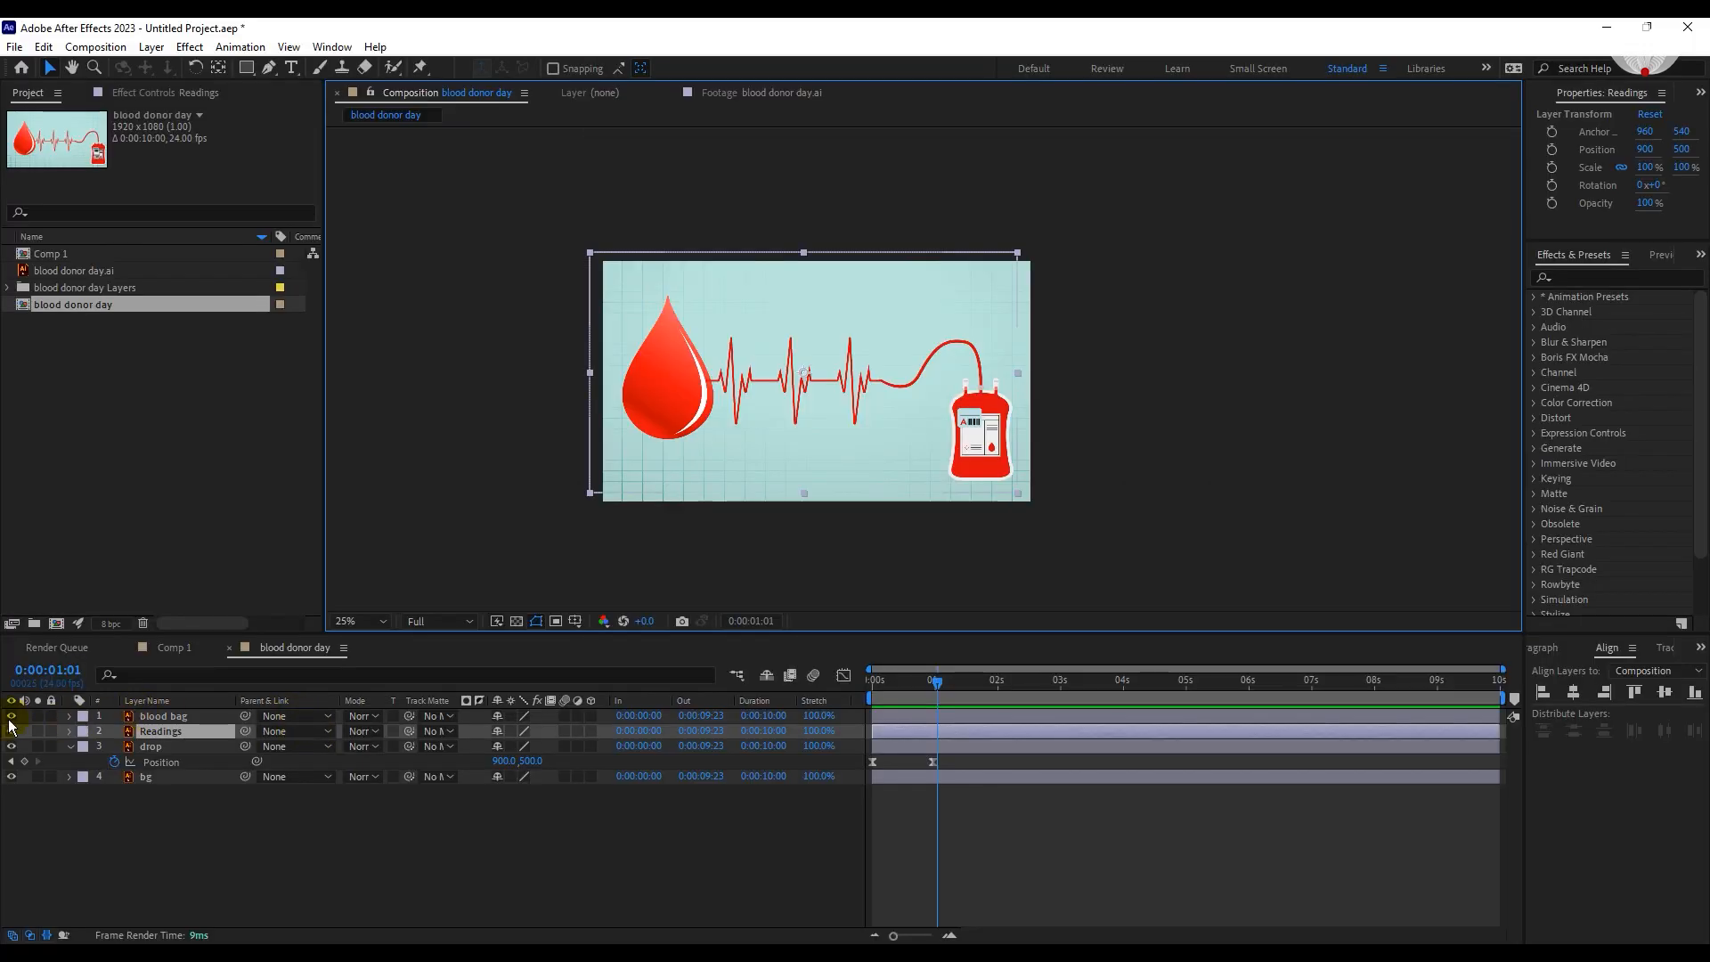
# Hide the blood bag layer and create a shape layer from the Readings vector layer.
pyautogui.click(11, 716)
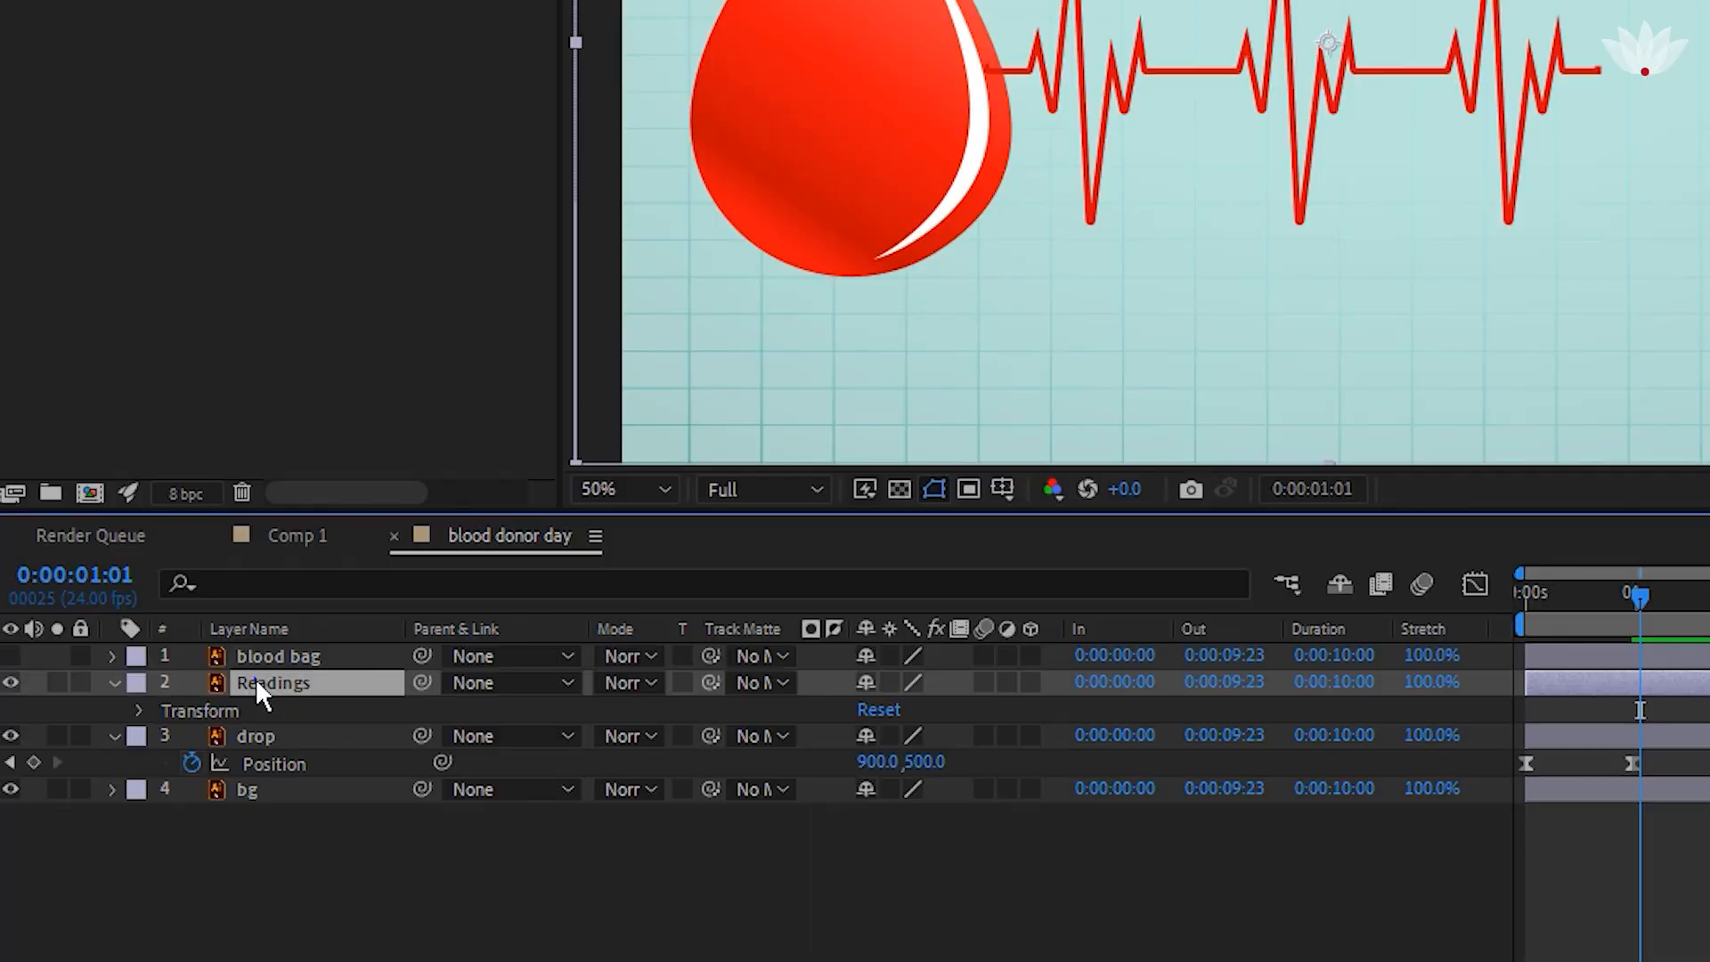
pyautogui.rightClick(153, 731)
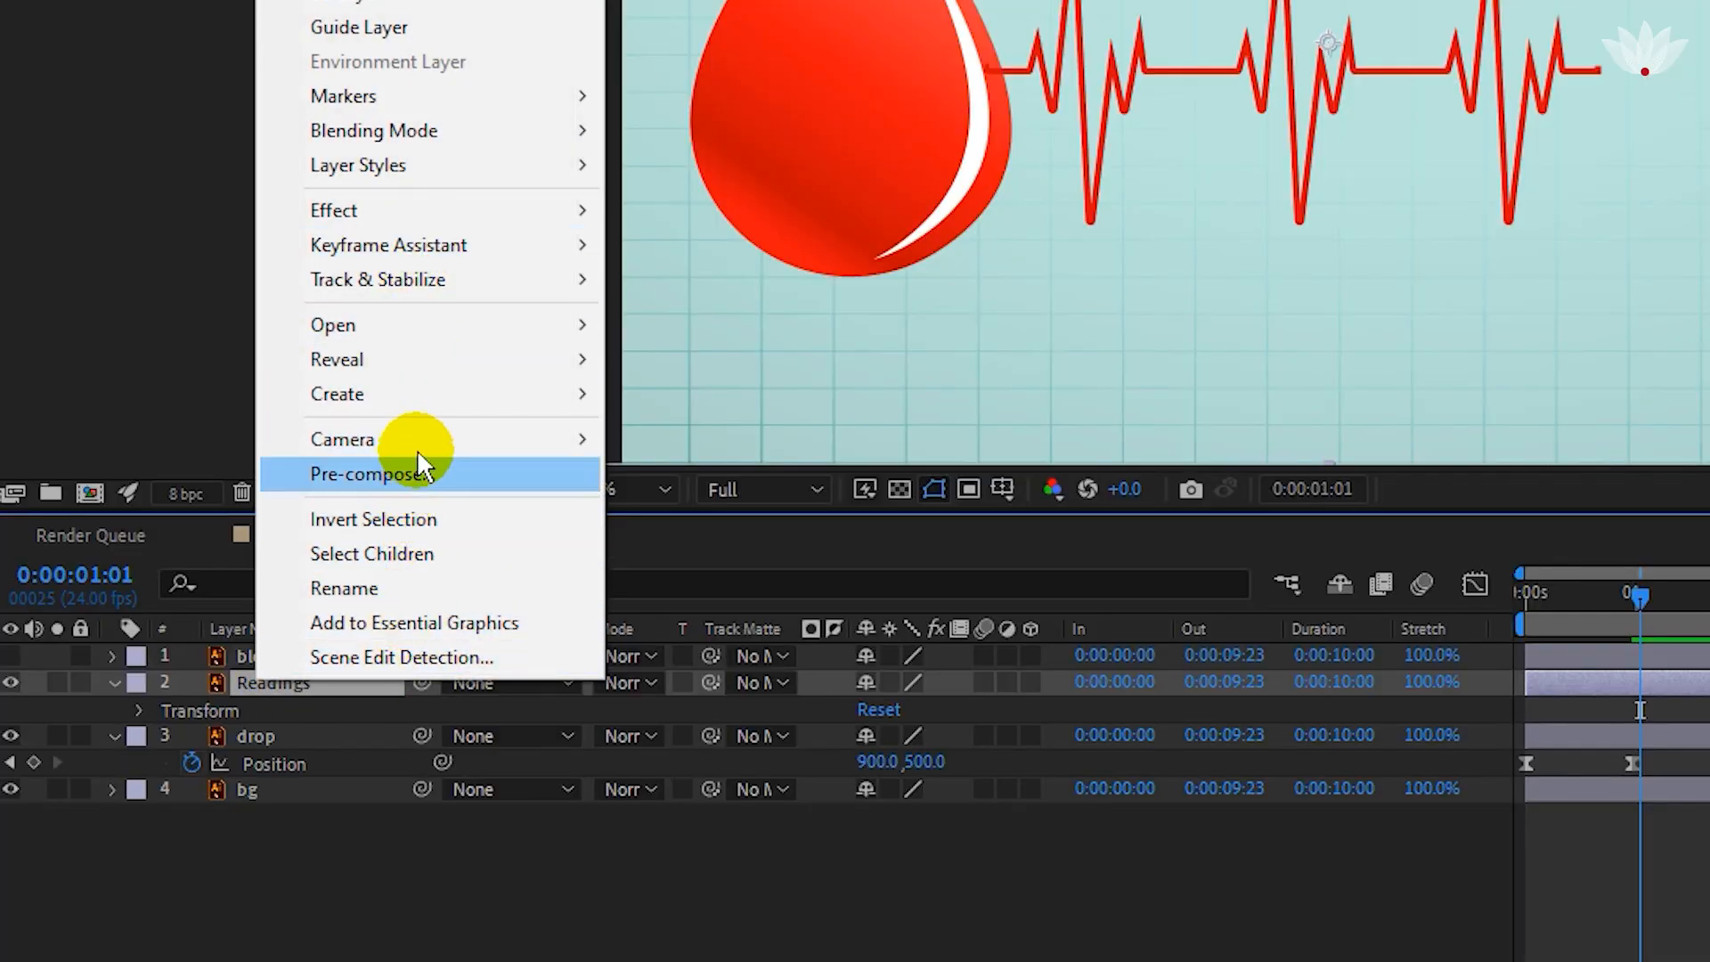
pyautogui.moveTo(410, 397)
pyautogui.click(745, 490)
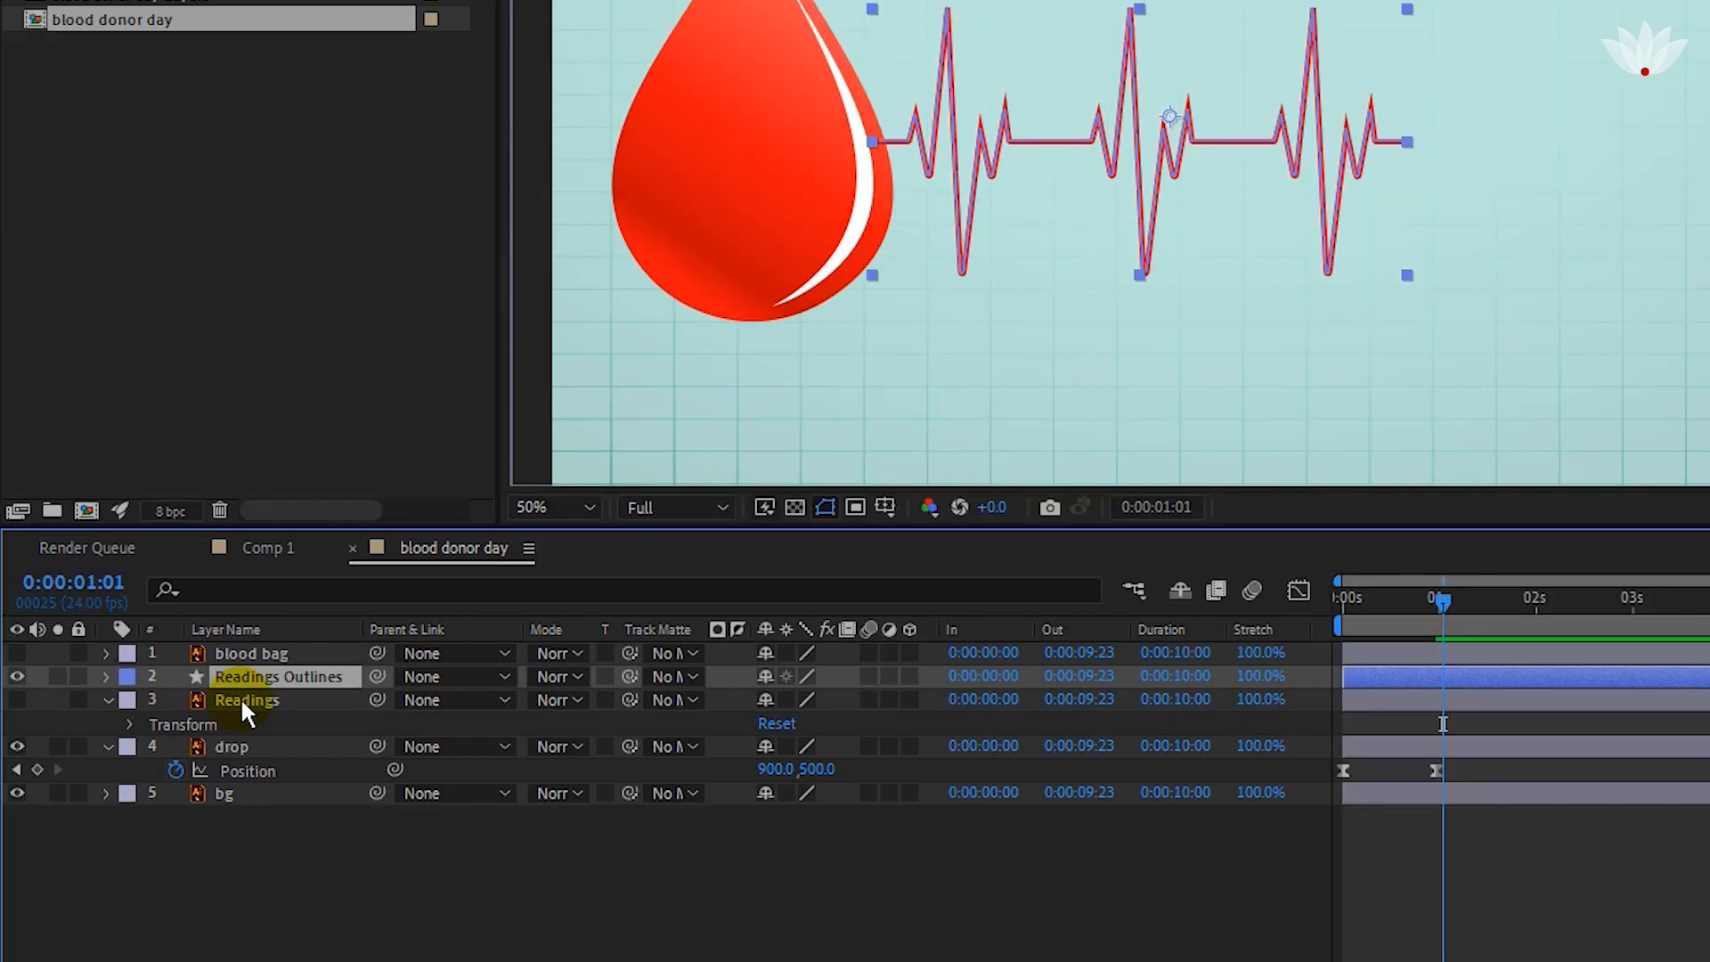
# Mark the original Readings layer as shy and hide shy layers from the timeline.
pyautogui.click(264, 706)
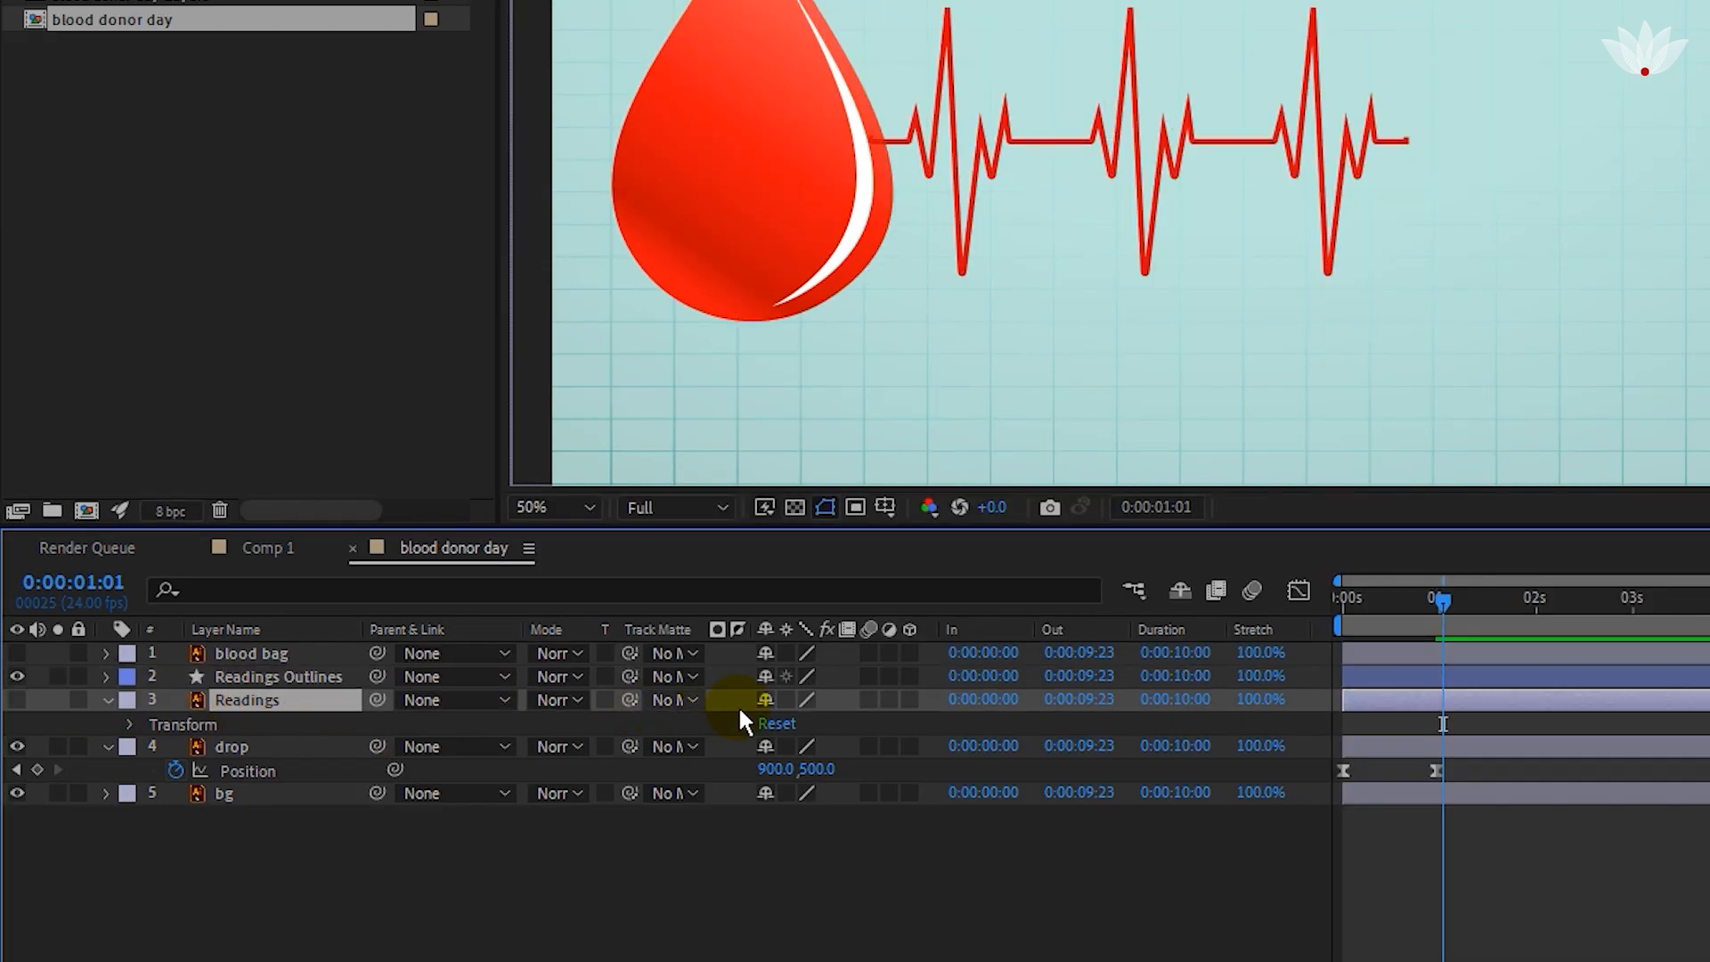
pyautogui.click(764, 699)
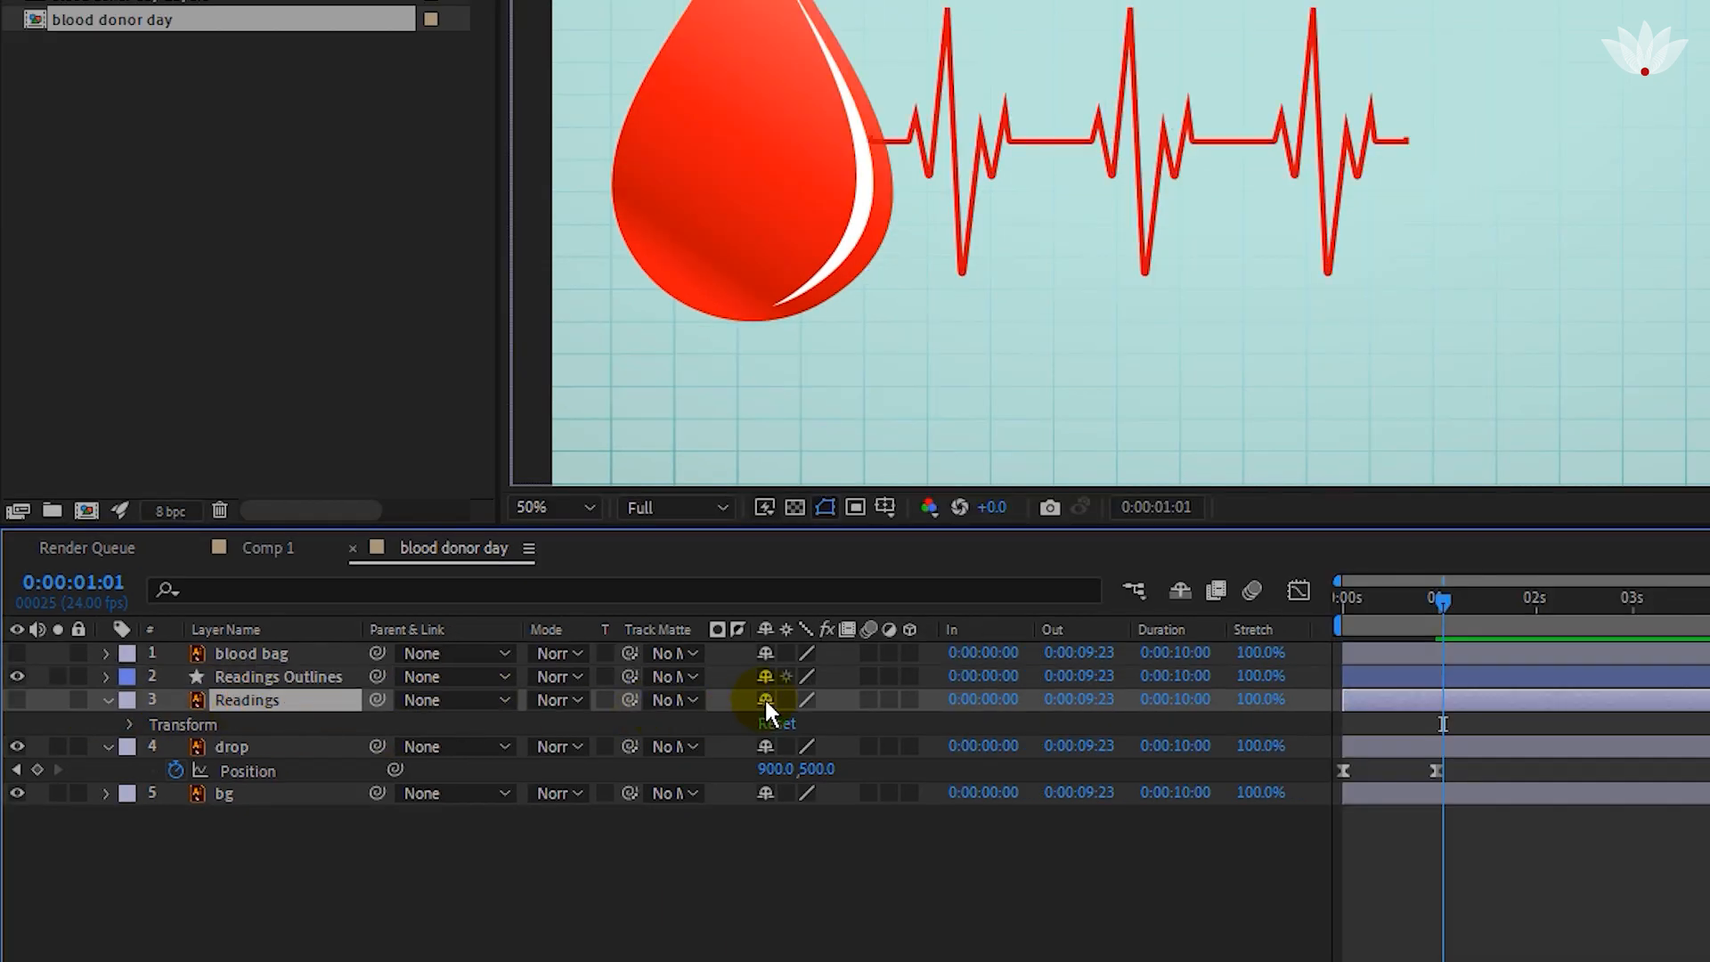
pyautogui.click(1177, 589)
# Add Trim Paths to the Readings Outlines layer and expand its properties.
pyautogui.click(149, 677)
pyautogui.click(30, 733)
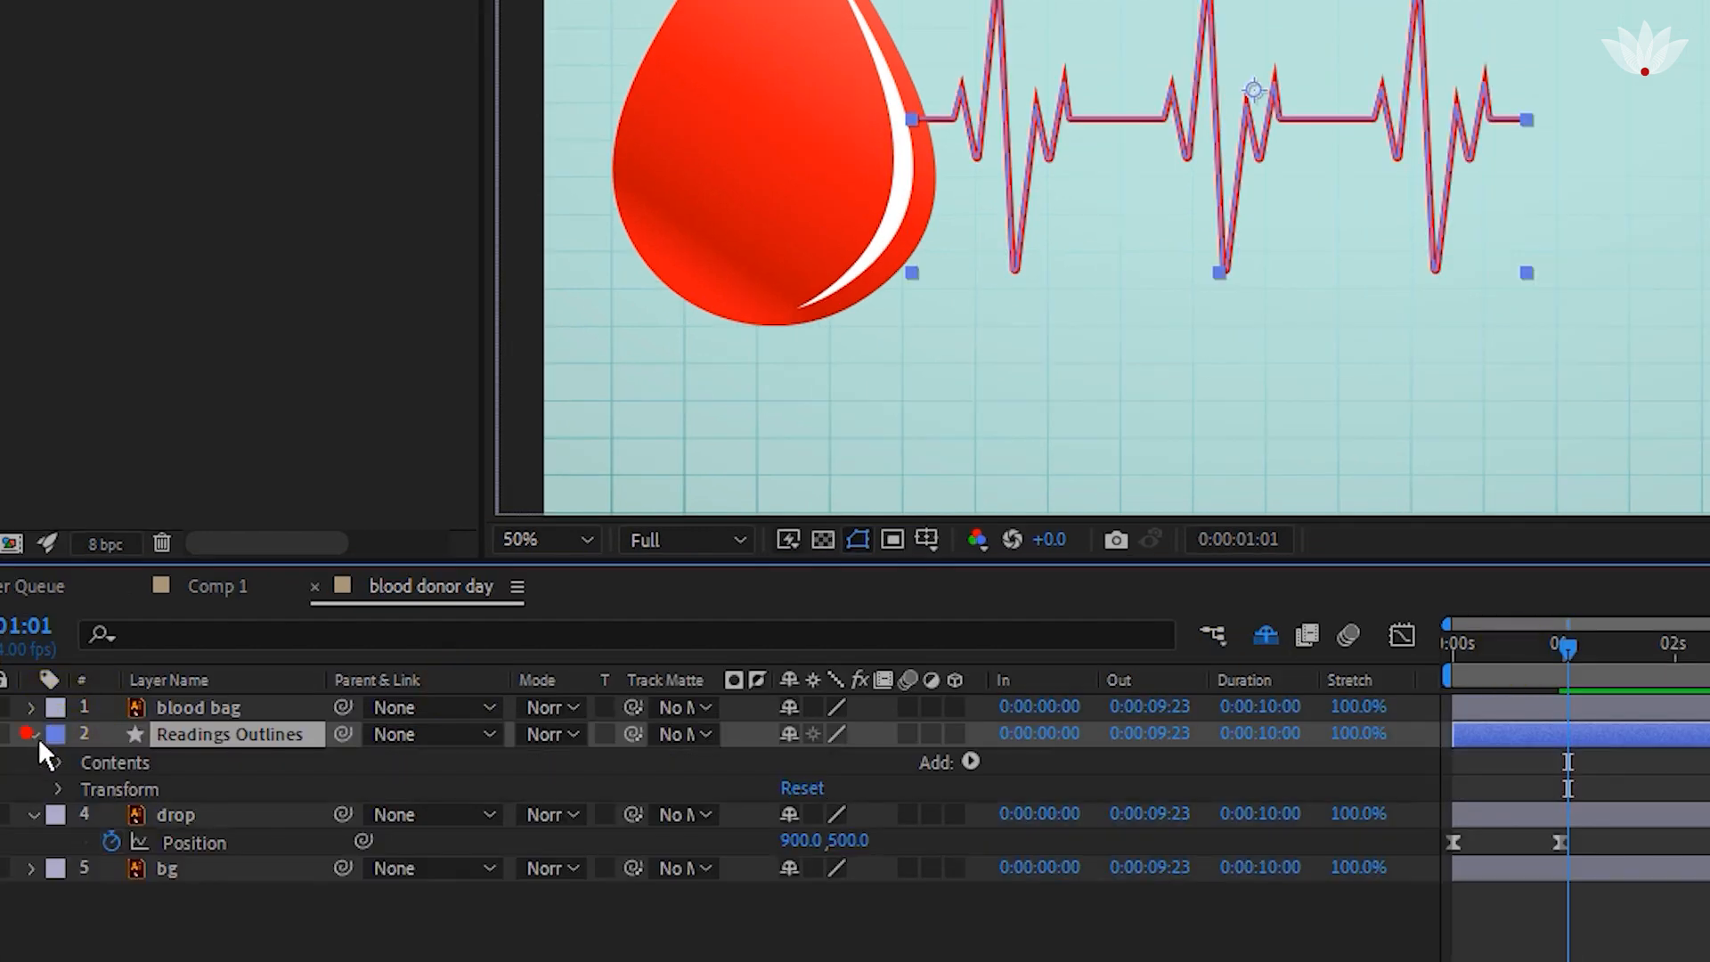
pyautogui.click(969, 762)
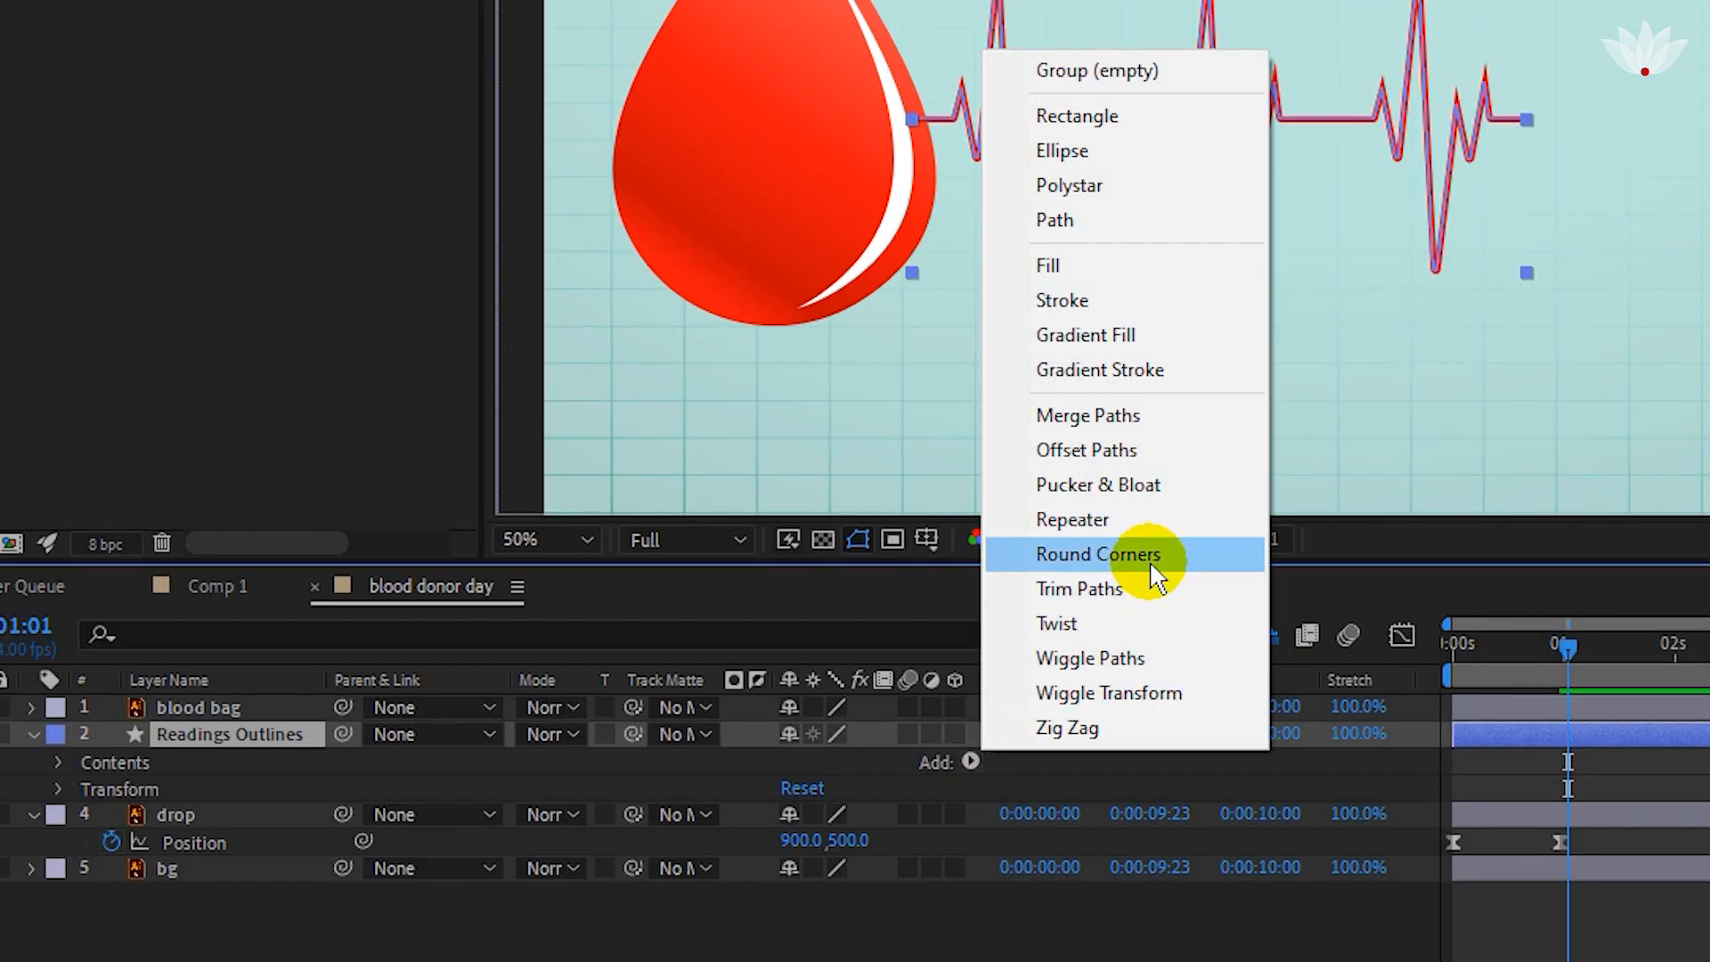
pyautogui.click(1143, 594)
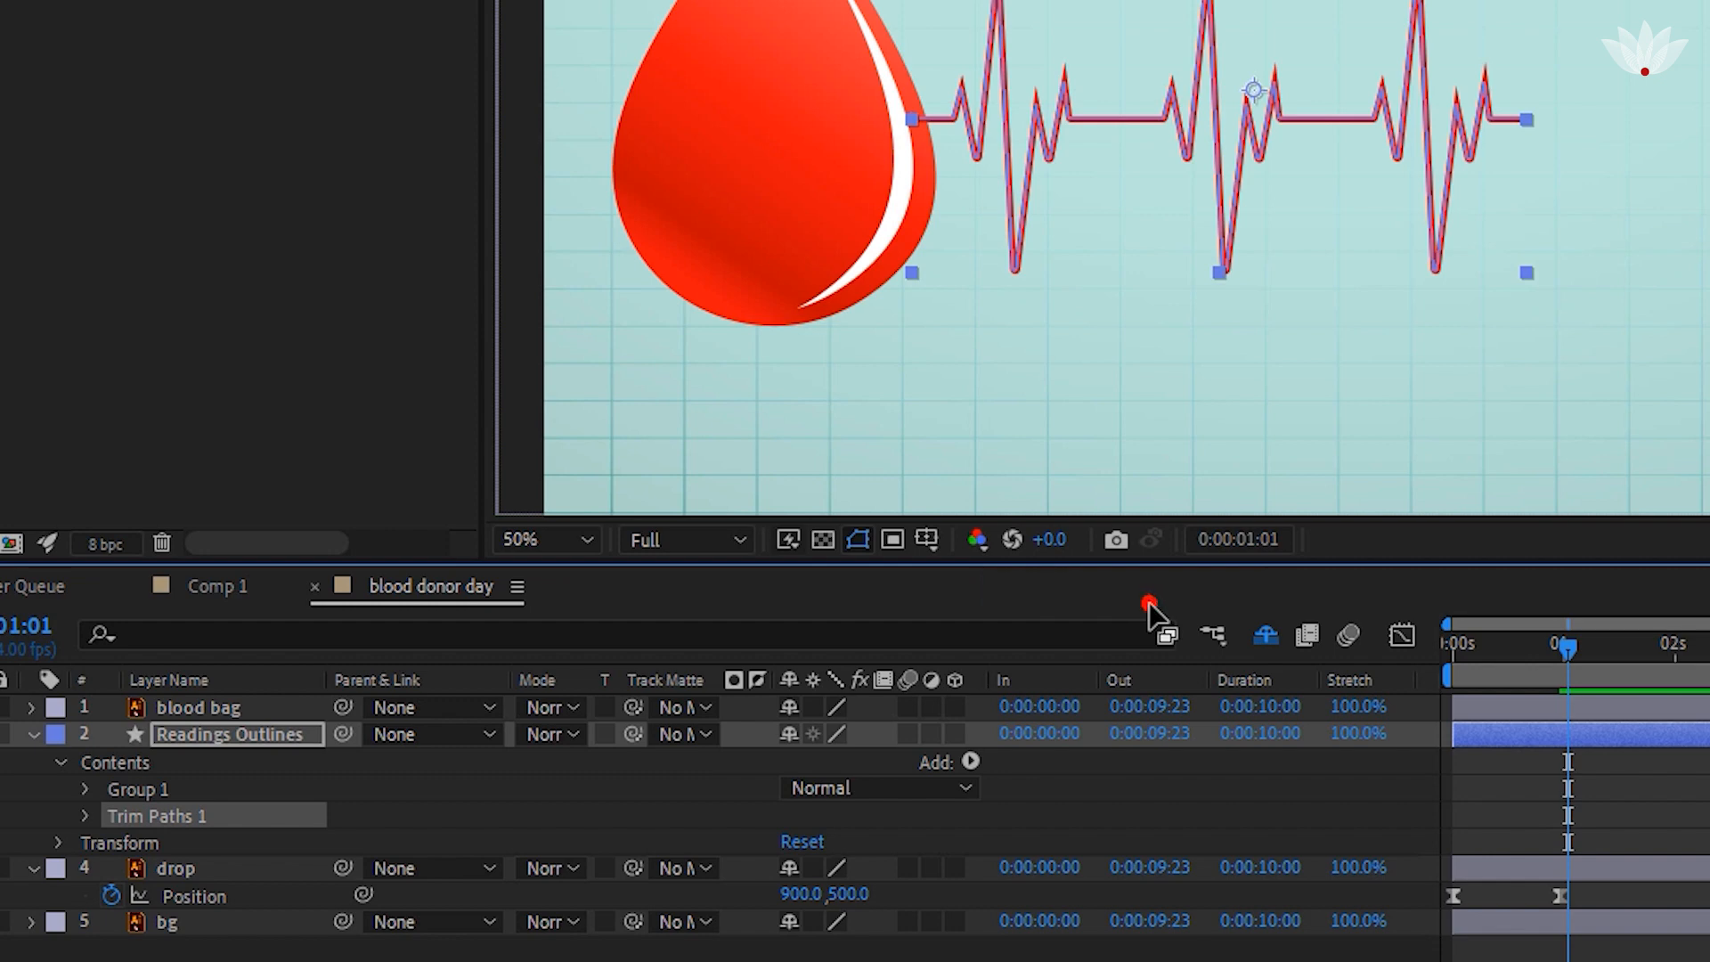
pyautogui.click(84, 817)
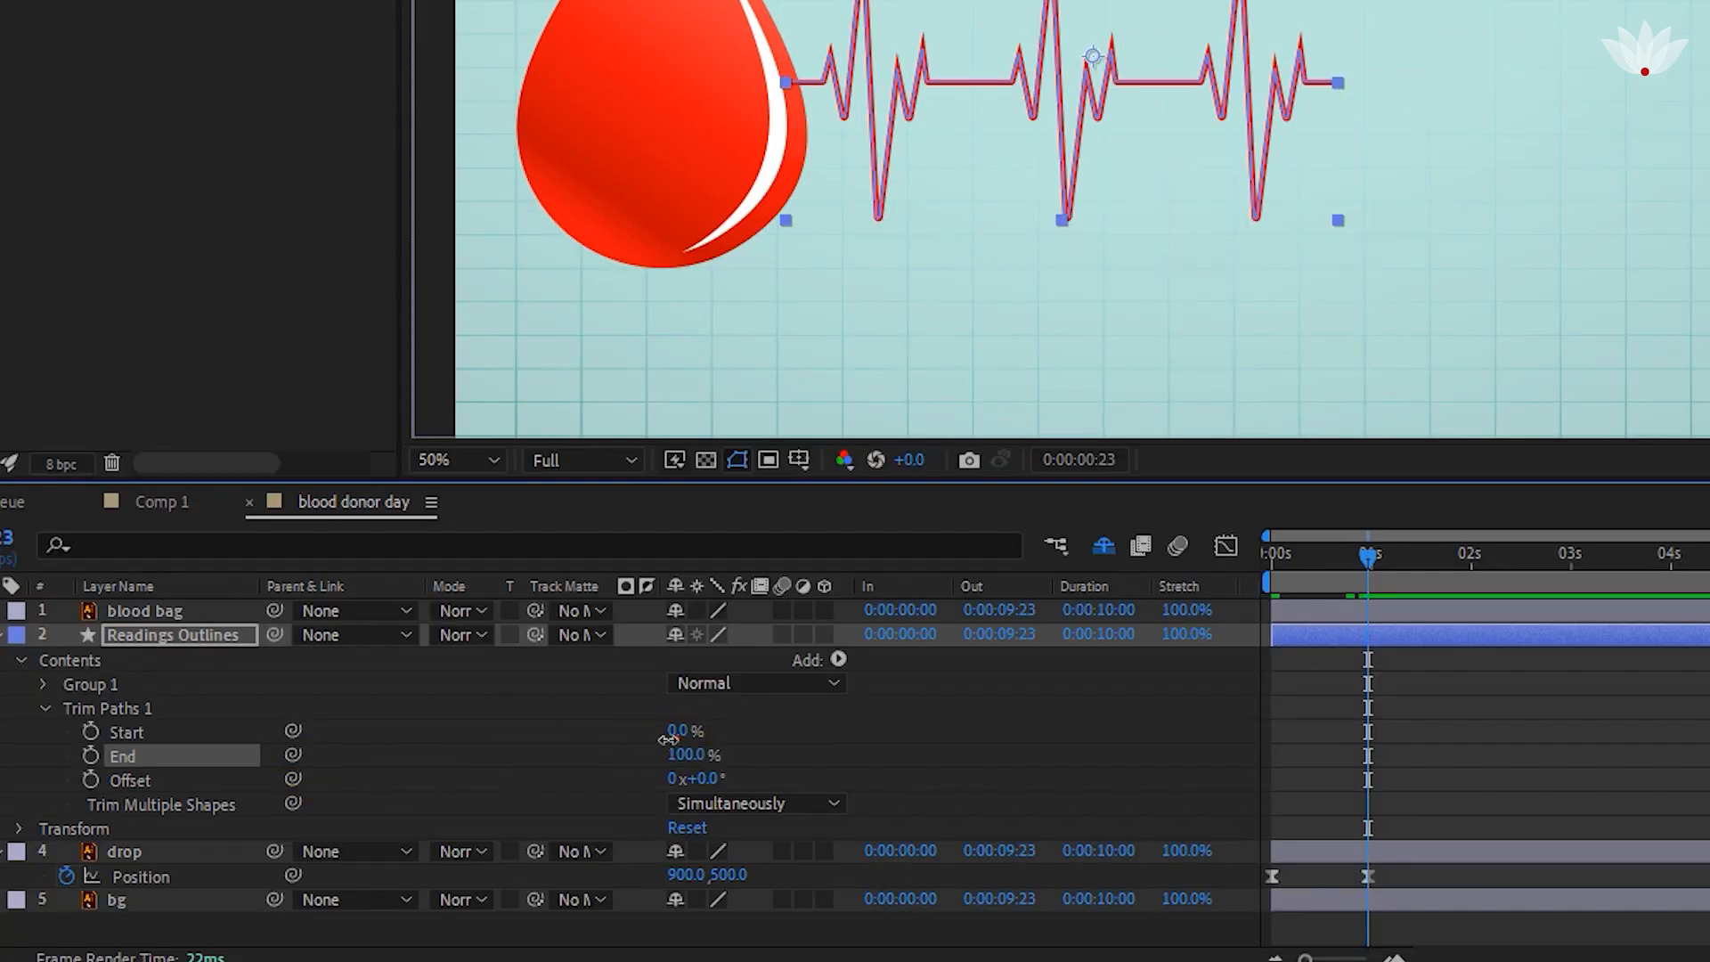
# Keyframe the Trim Paths Start from 100% at 0 s to 0% at about 1 s.
pyautogui.moveTo(668, 738); pyautogui.dragTo(789, 732)
pyautogui.click(107, 731)
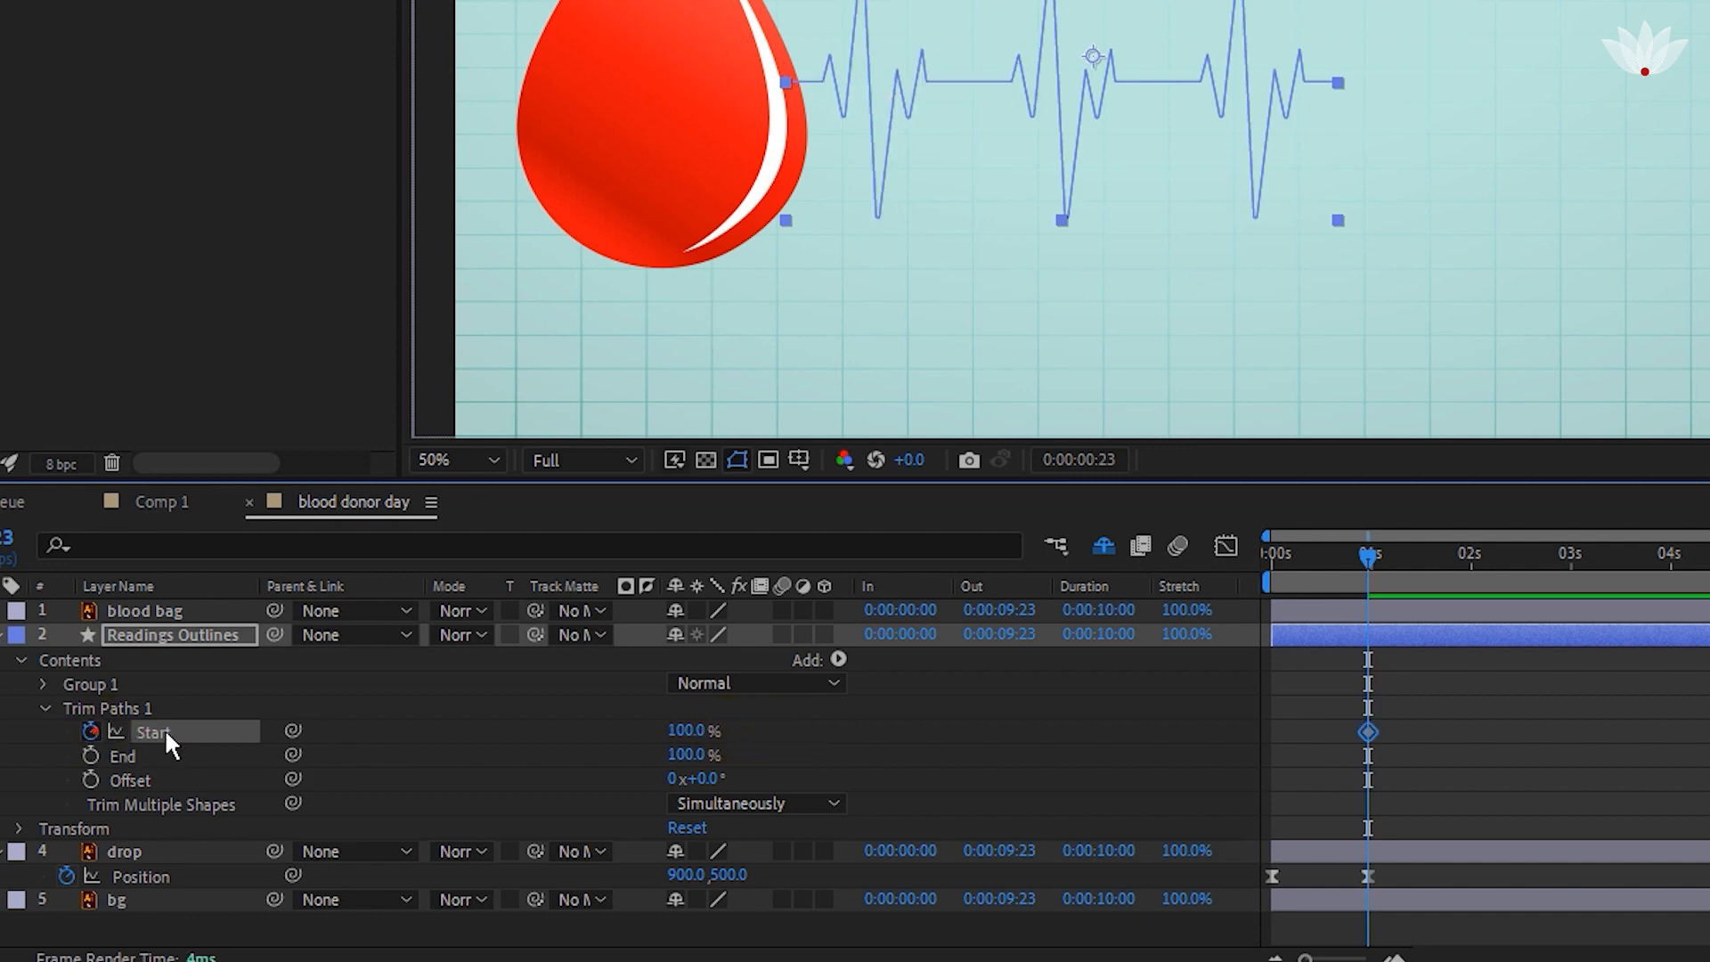
pyautogui.moveTo(1366, 729); pyautogui.dragTo(1270, 729)
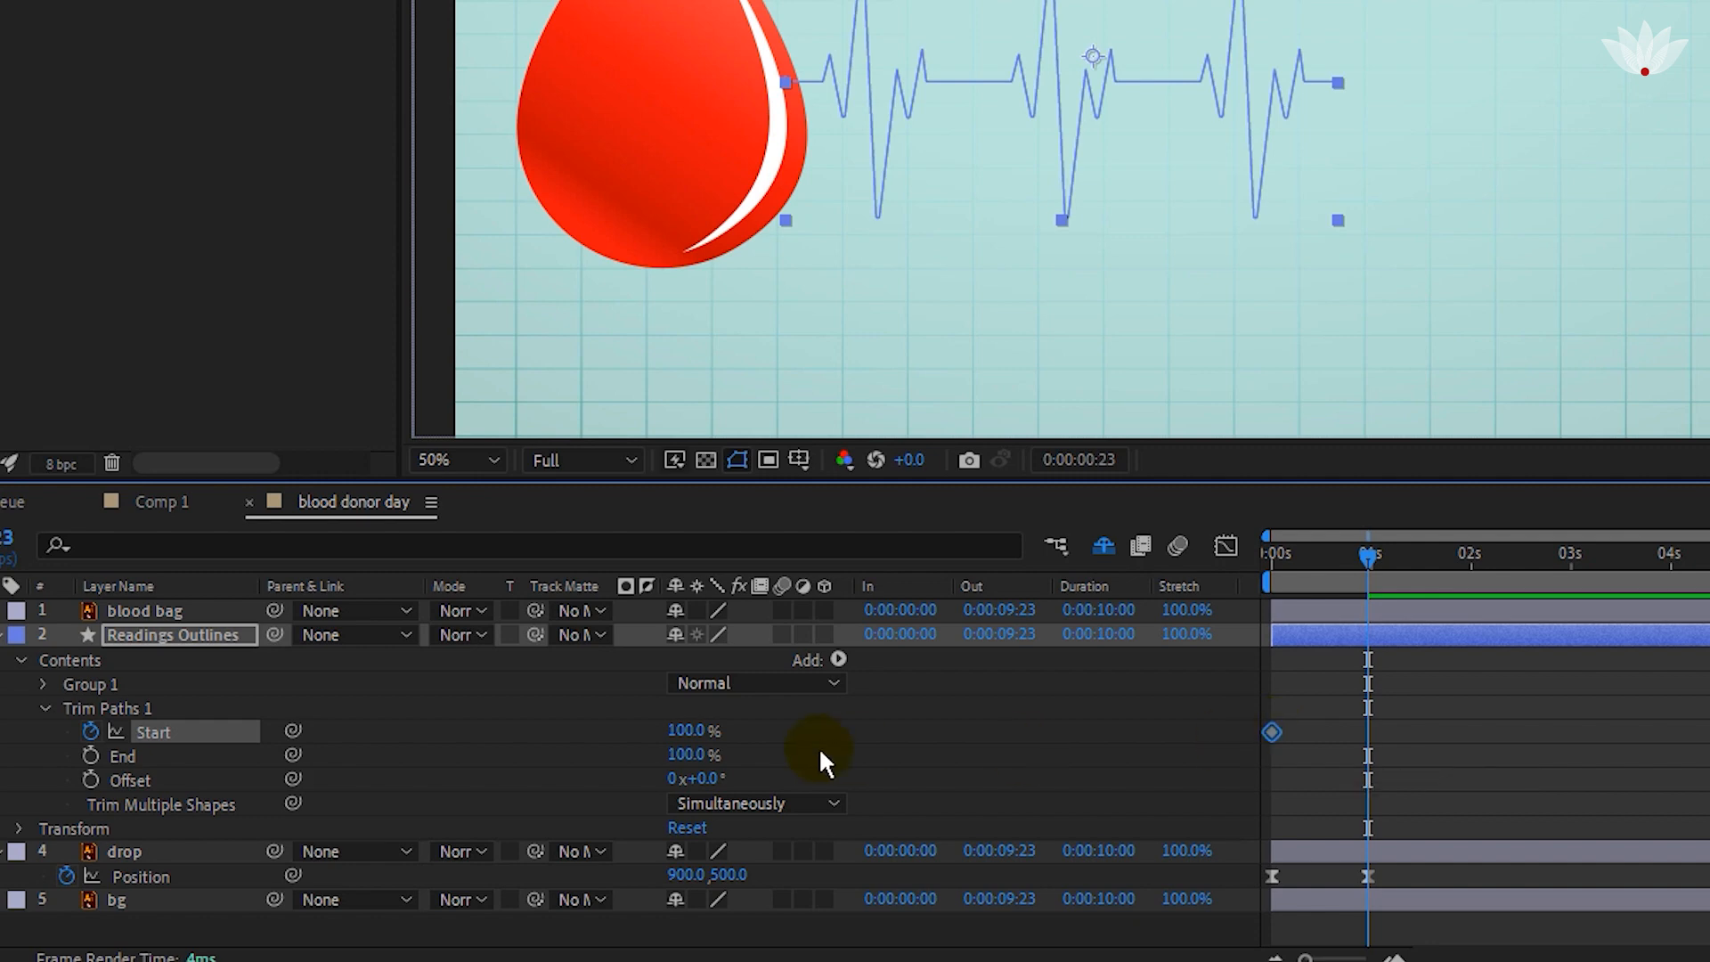
pyautogui.moveTo(680, 727); pyautogui.dragTo(566, 742)
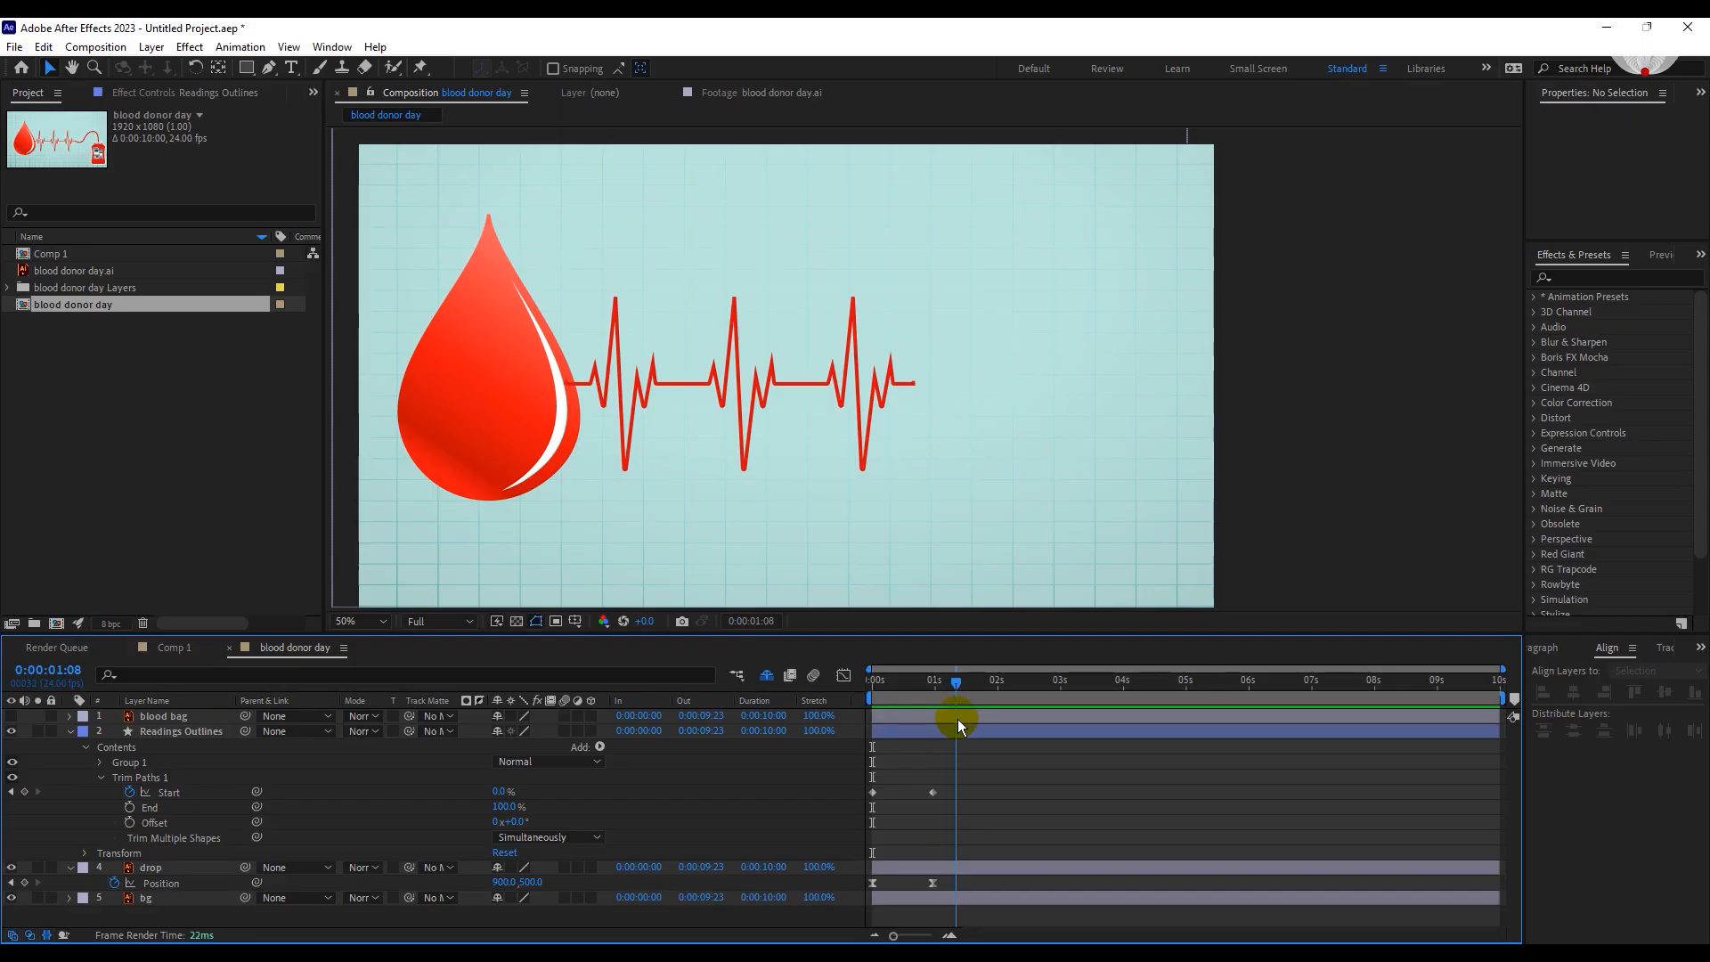
# Delay the ending Trim Paths Start keyframe to about 3 s and preview the heartbeat line drawing on.
pyautogui.moveTo(933, 791); pyautogui.dragTo(1051, 793)
pyautogui.click(976, 762)
pyautogui.moveTo(918, 681); pyautogui.dragTo(792, 709)
pyautogui.press('space')
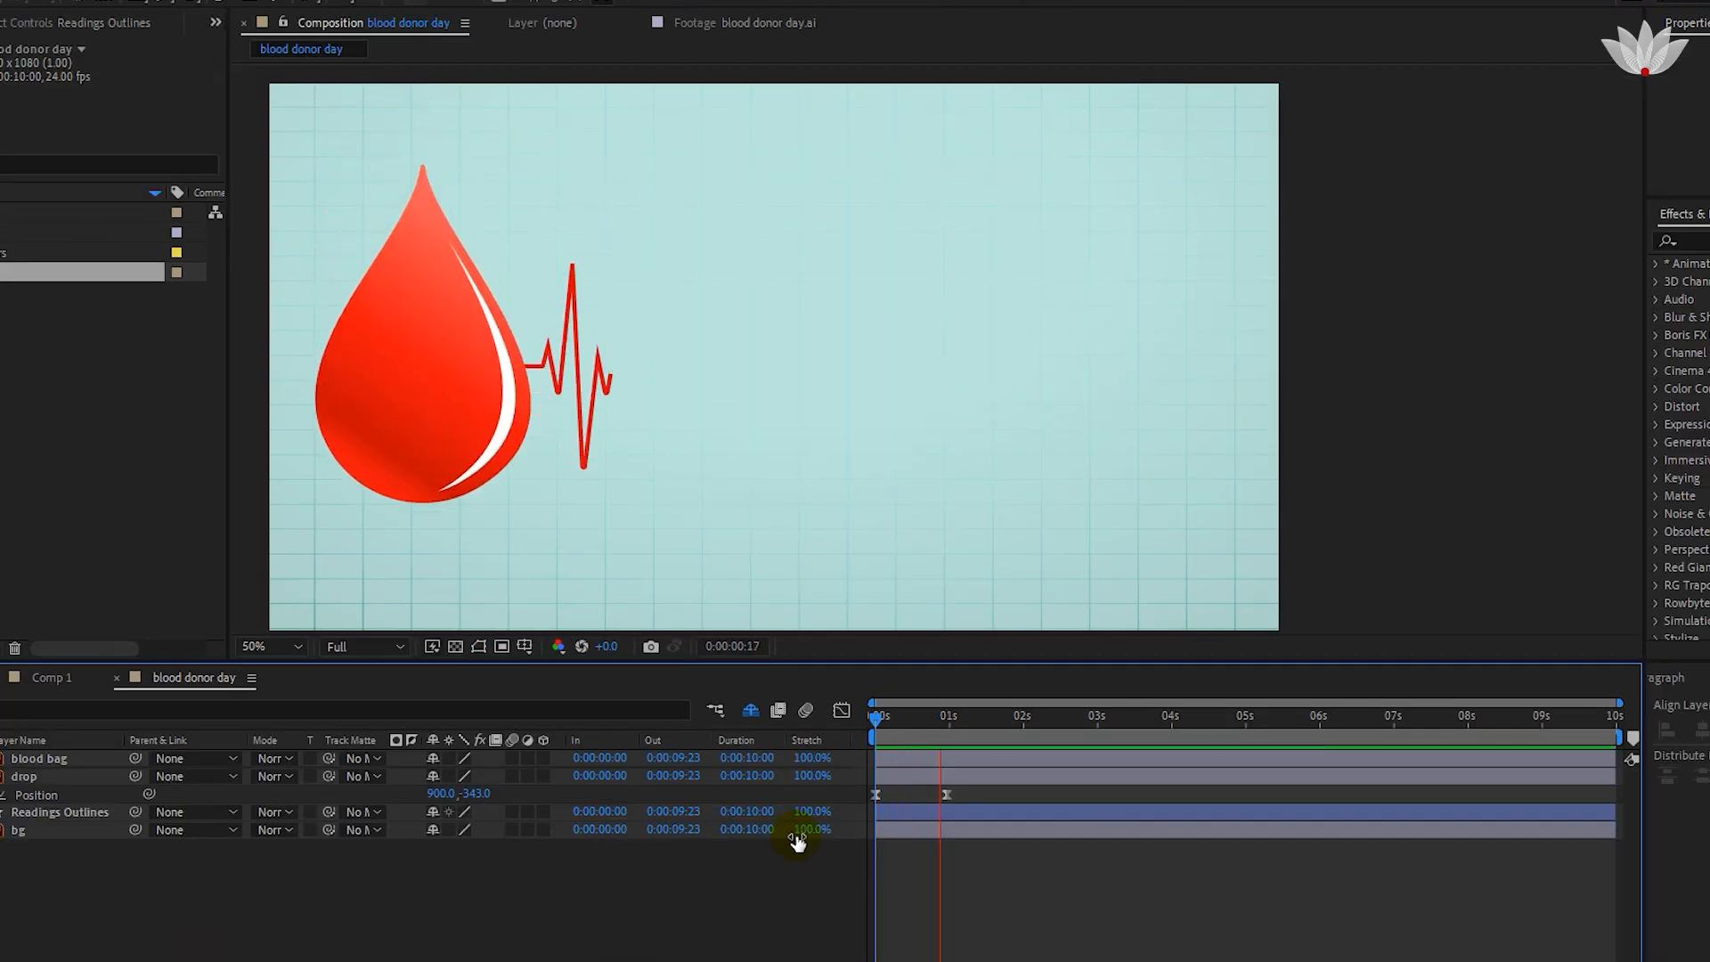
# Place the Readings Outlines layer below the drop layer and shift its start to 0:00:00:12.
pyautogui.moveTo(901, 804); pyautogui.dragTo(943, 811)
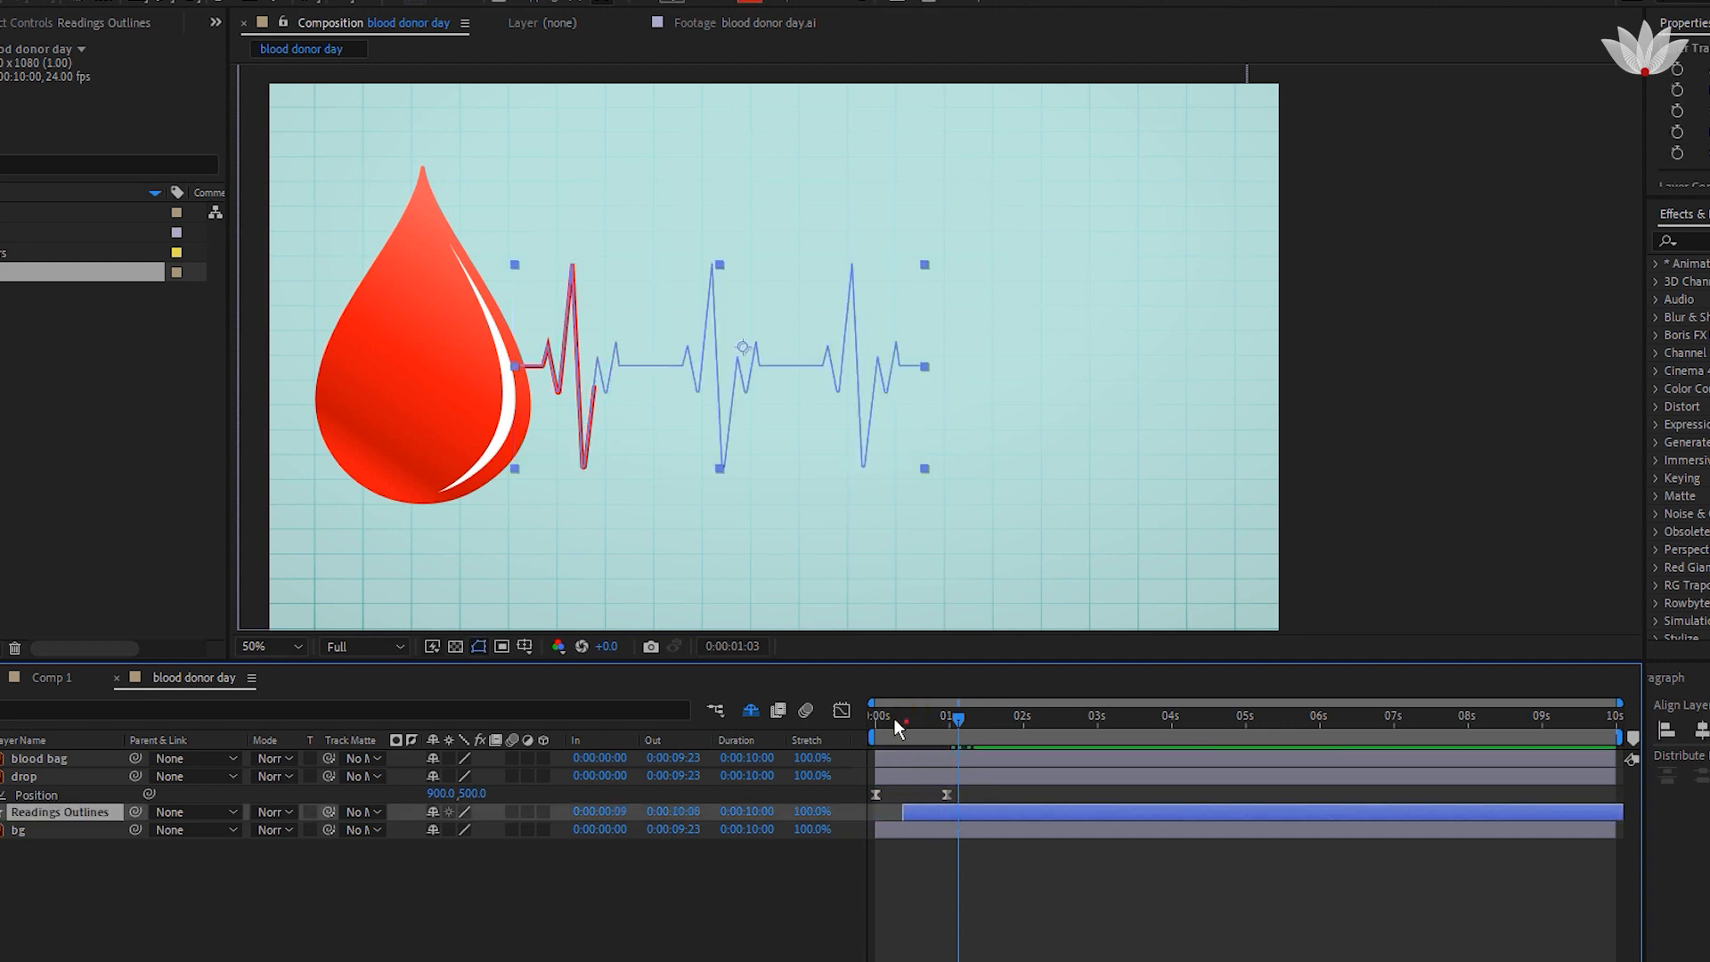
pyautogui.moveTo(894, 718); pyautogui.dragTo(912, 723)
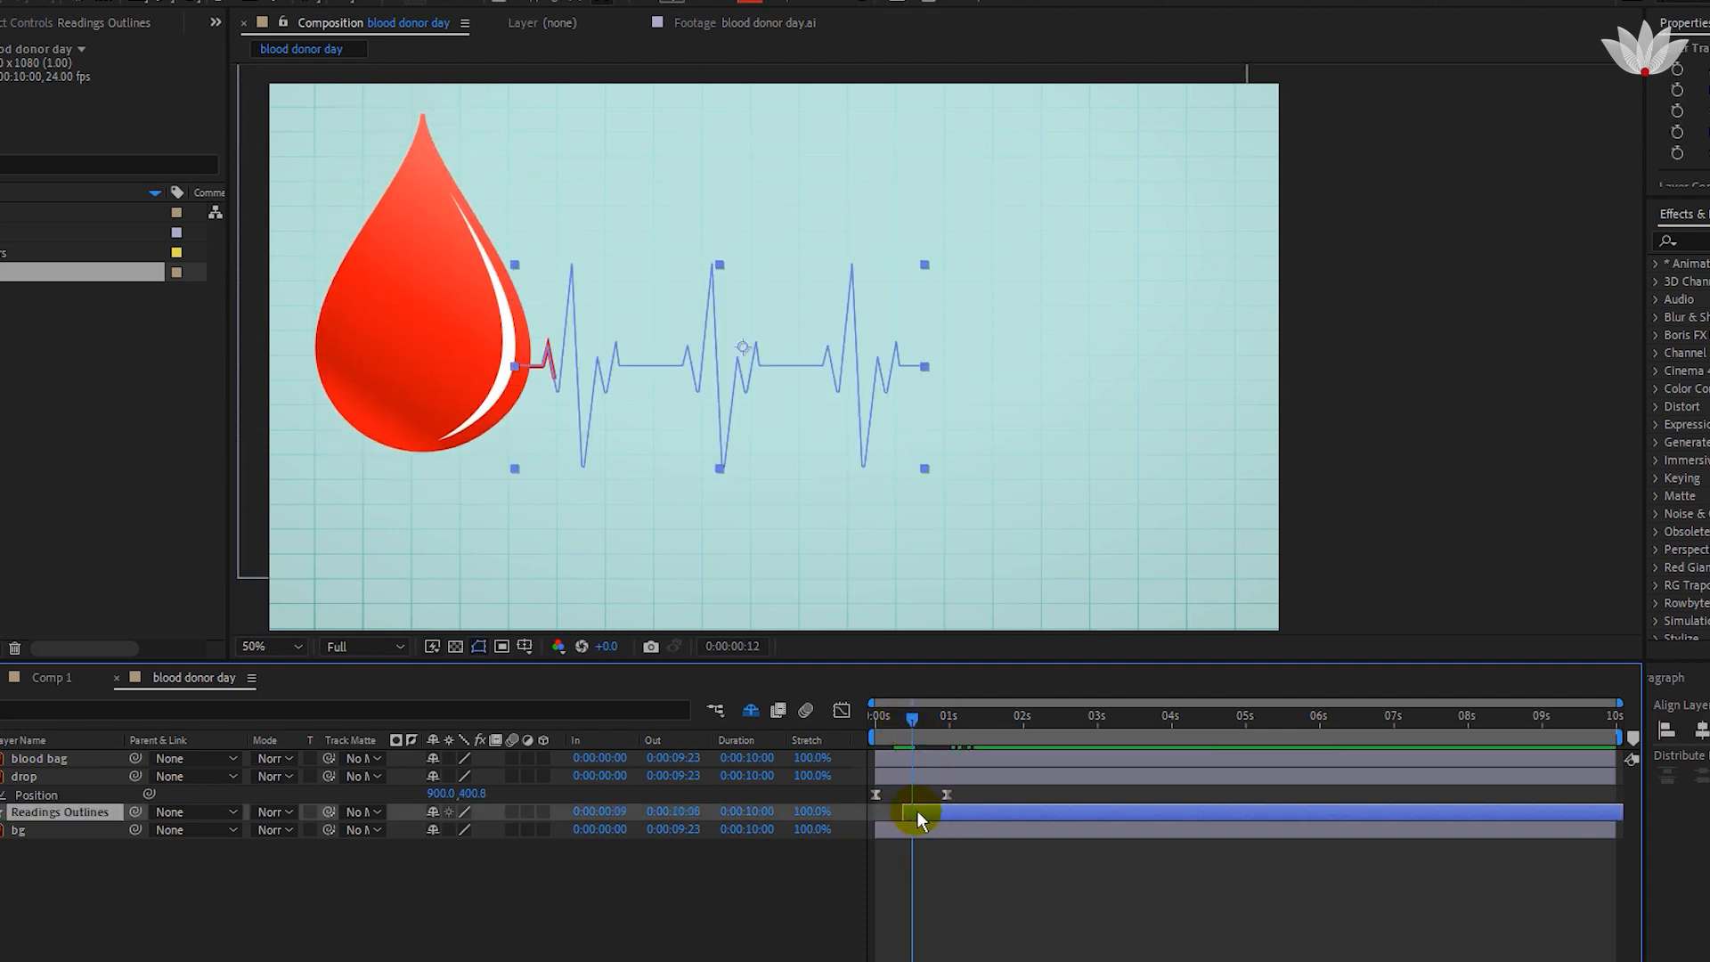
pyautogui.moveTo(917, 812); pyautogui.dragTo(930, 812)
pyautogui.moveTo(919, 724); pyautogui.dragTo(890, 720)
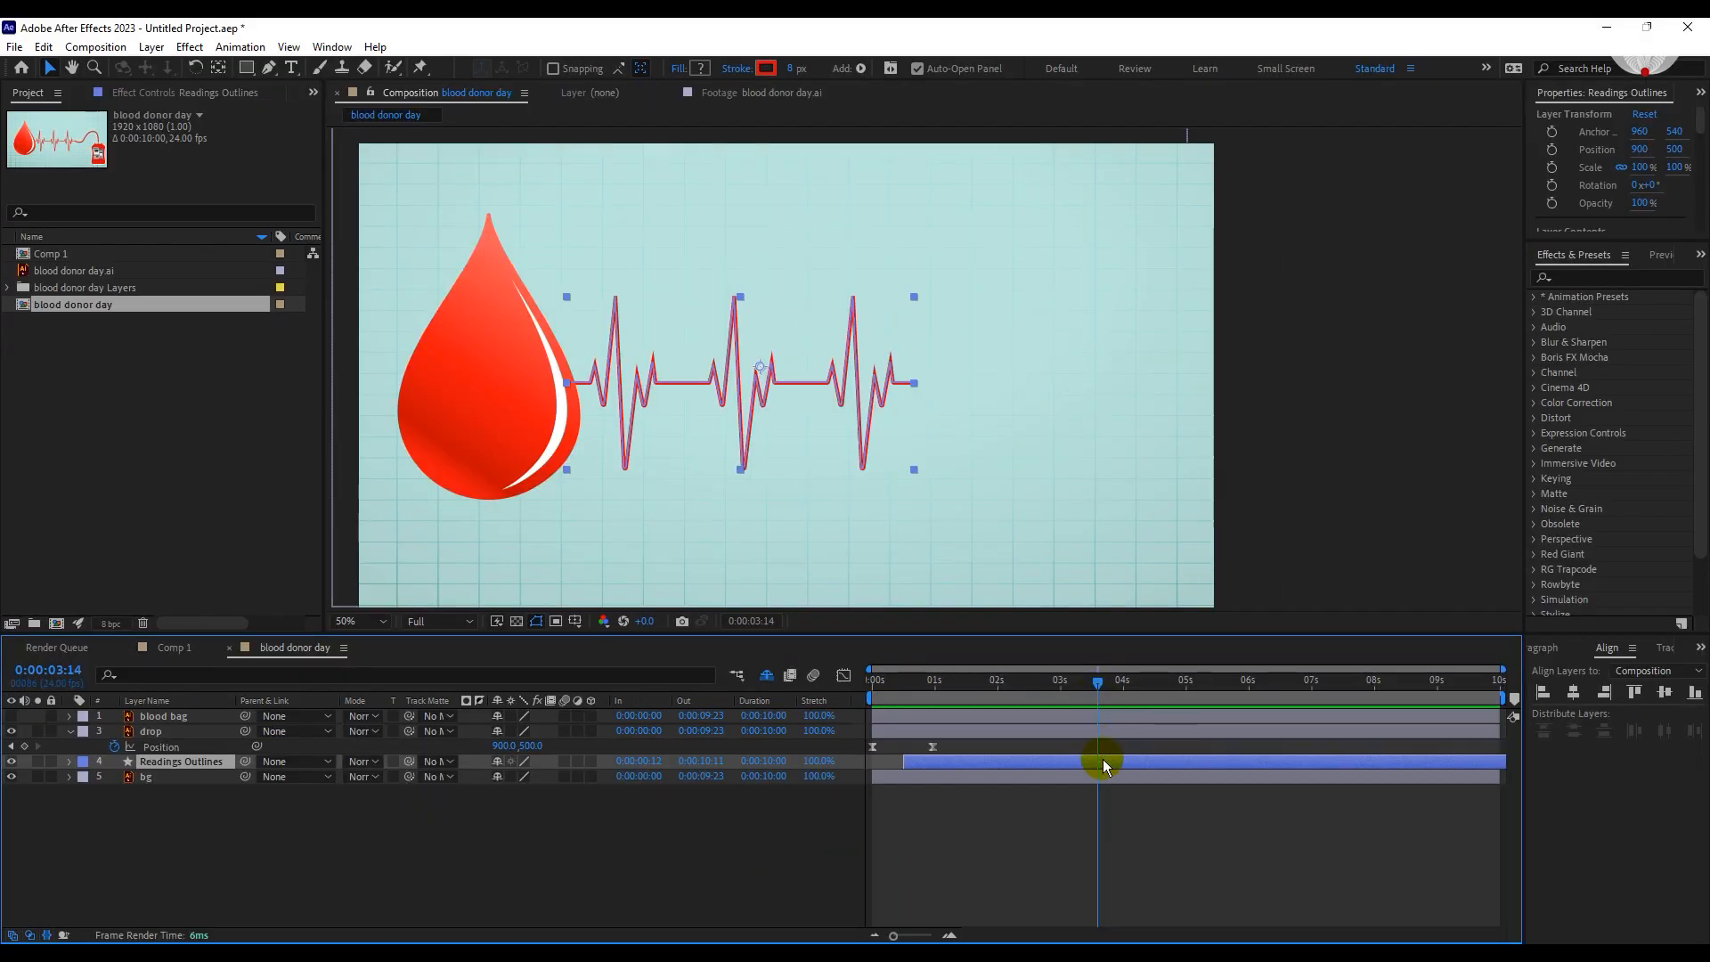
# Duplicate the Readings Outlines layer and move the copy rightward to continue the heartbeat line from the original's end.
pyautogui.hotkey('ctrl', 'd')
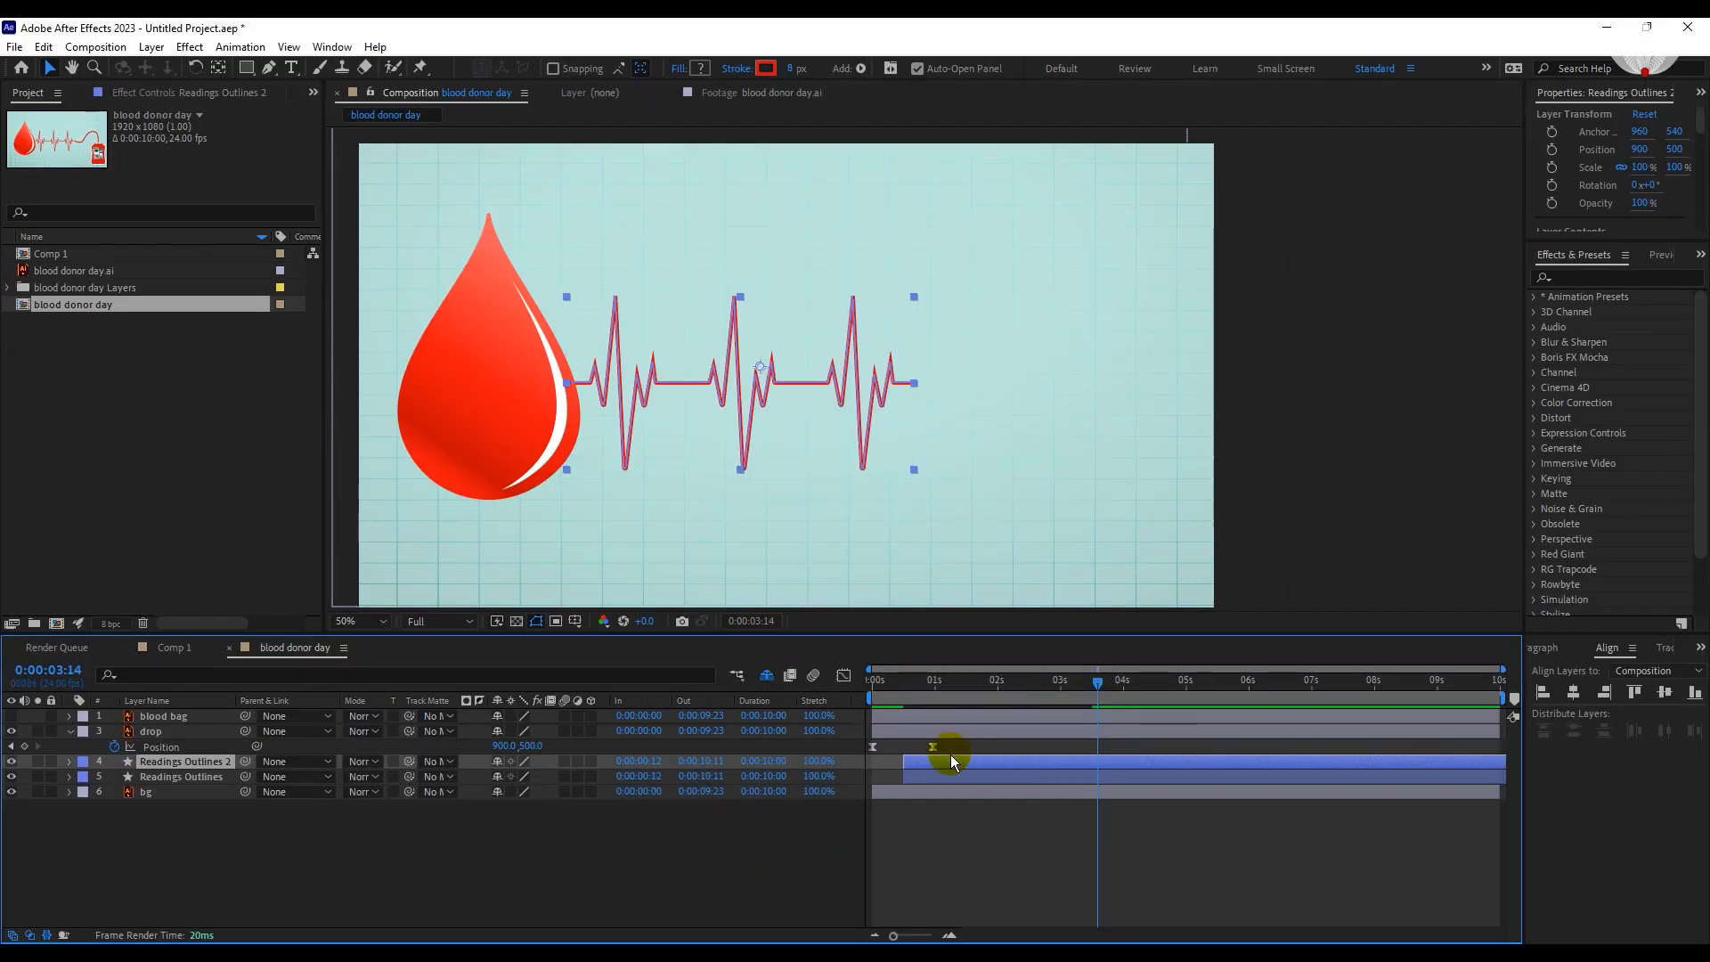
pyautogui.hotkey('shift', 'Right')
pyautogui.hotkey('shift', 'Right')
pyautogui.hotkey('shift', 'Right')
pyautogui.hotkey('shift', 'Right')
pyautogui.hotkey('shift', 'Right')
pyautogui.hotkey('shift', 'Right')
pyautogui.hotkey('shift', 'Right')
pyautogui.hotkey('shift', 'Right')
pyautogui.hotkey('shift', 'Right')
pyautogui.hotkey('shift', 'Right')
pyautogui.hotkey('shift', 'Right')
pyautogui.hotkey('shift', 'Right')
pyautogui.hotkey('shift', 'Right')
pyautogui.hotkey('shift', 'Right')
pyautogui.hotkey('shift', 'Right')
pyautogui.hotkey('shift', 'Right')
pyautogui.hotkey('shift', 'Right')
pyautogui.hotkey('shift', 'Right')
pyautogui.hotkey('shift', 'Right')
pyautogui.hotkey('shift', 'Right')
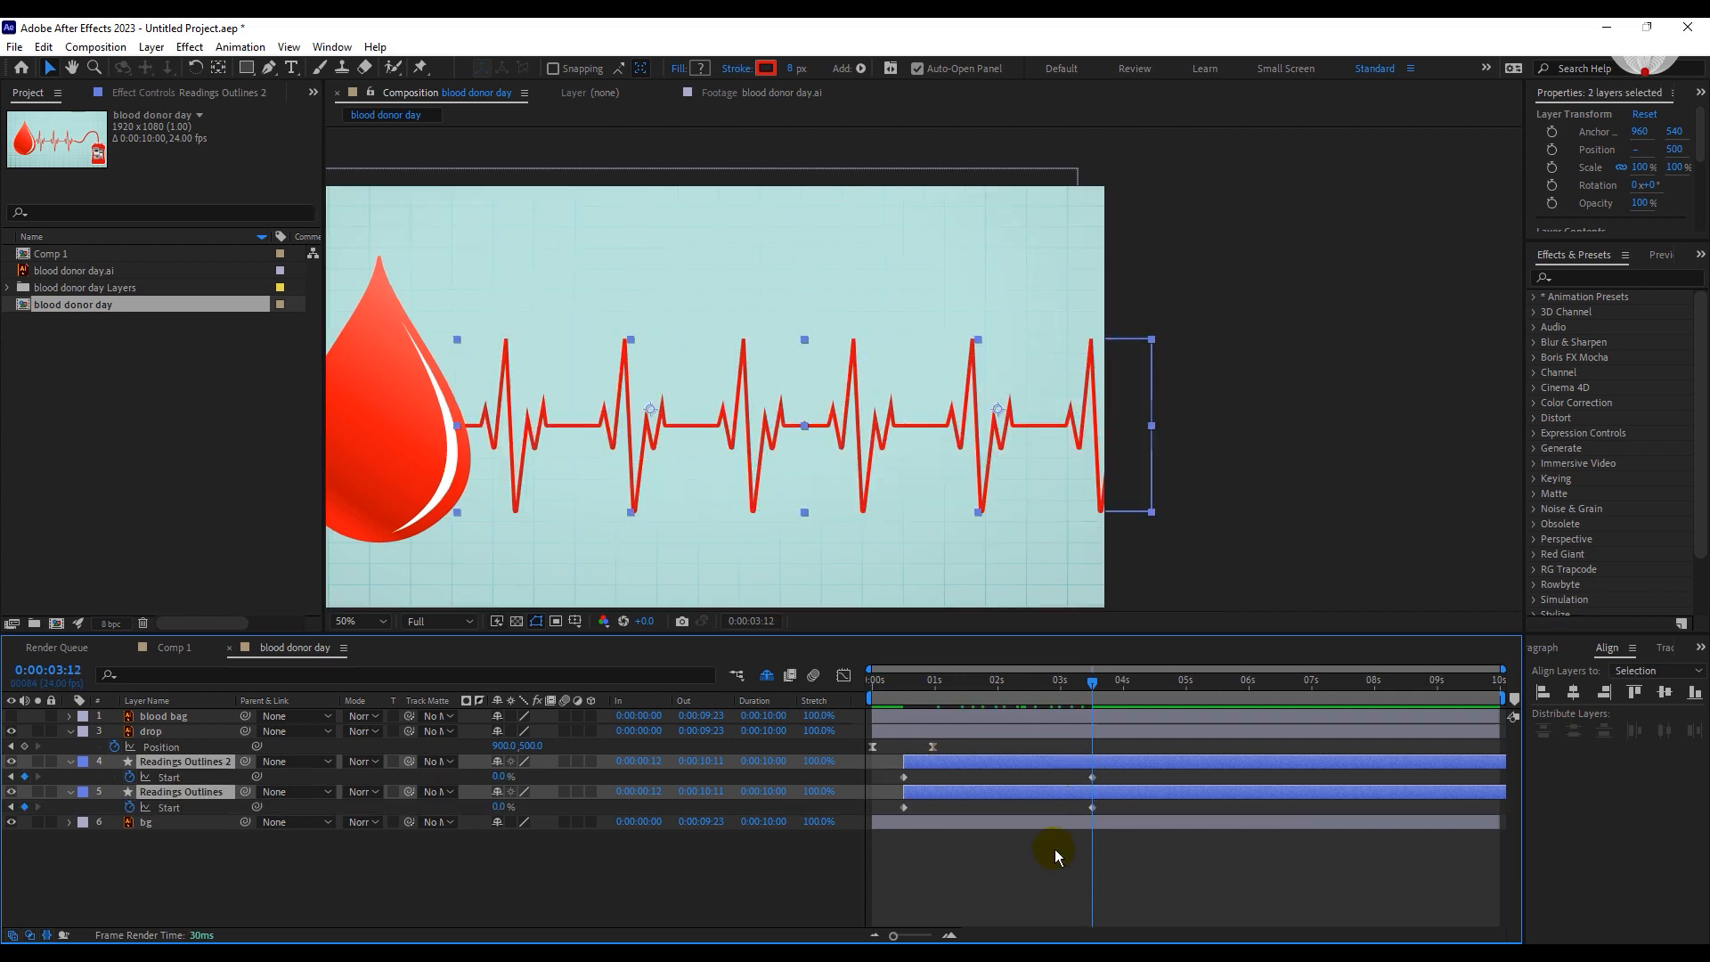
# Shift the Readings Outlines 2 layer to start at 0:00:03:12, where the first heartbeat line finishes, and preview the drawing.
pyautogui.click(1054, 852)
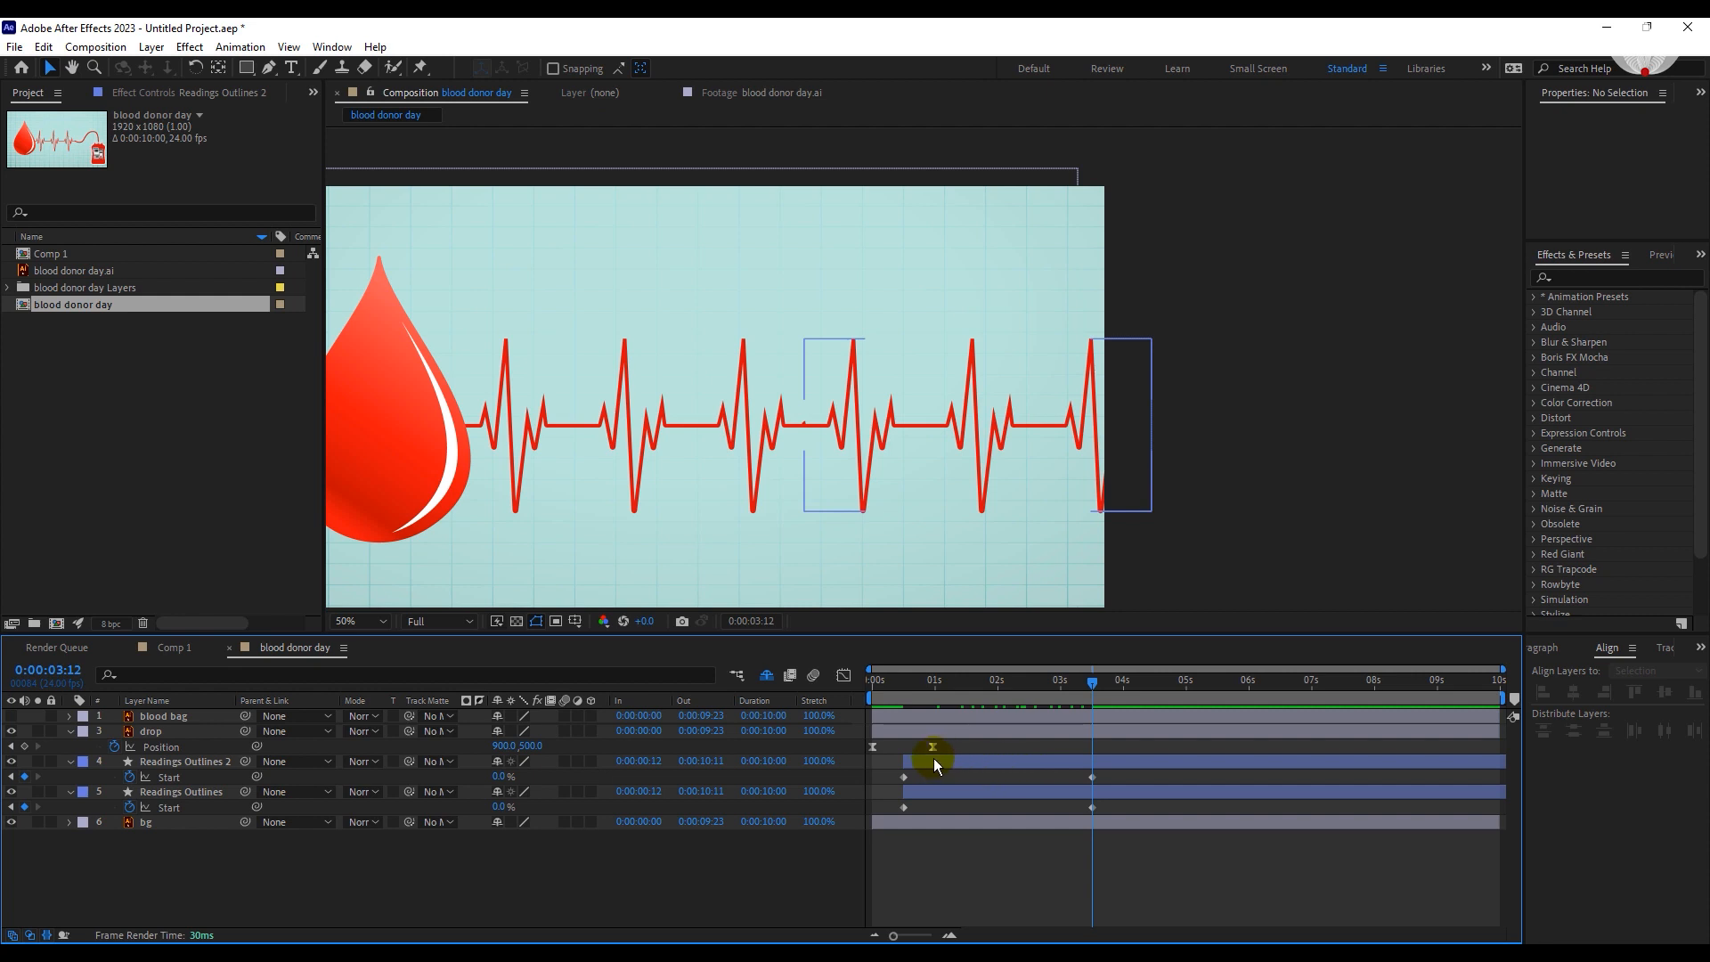
pyautogui.moveTo(934, 757); pyautogui.dragTo(1120, 766)
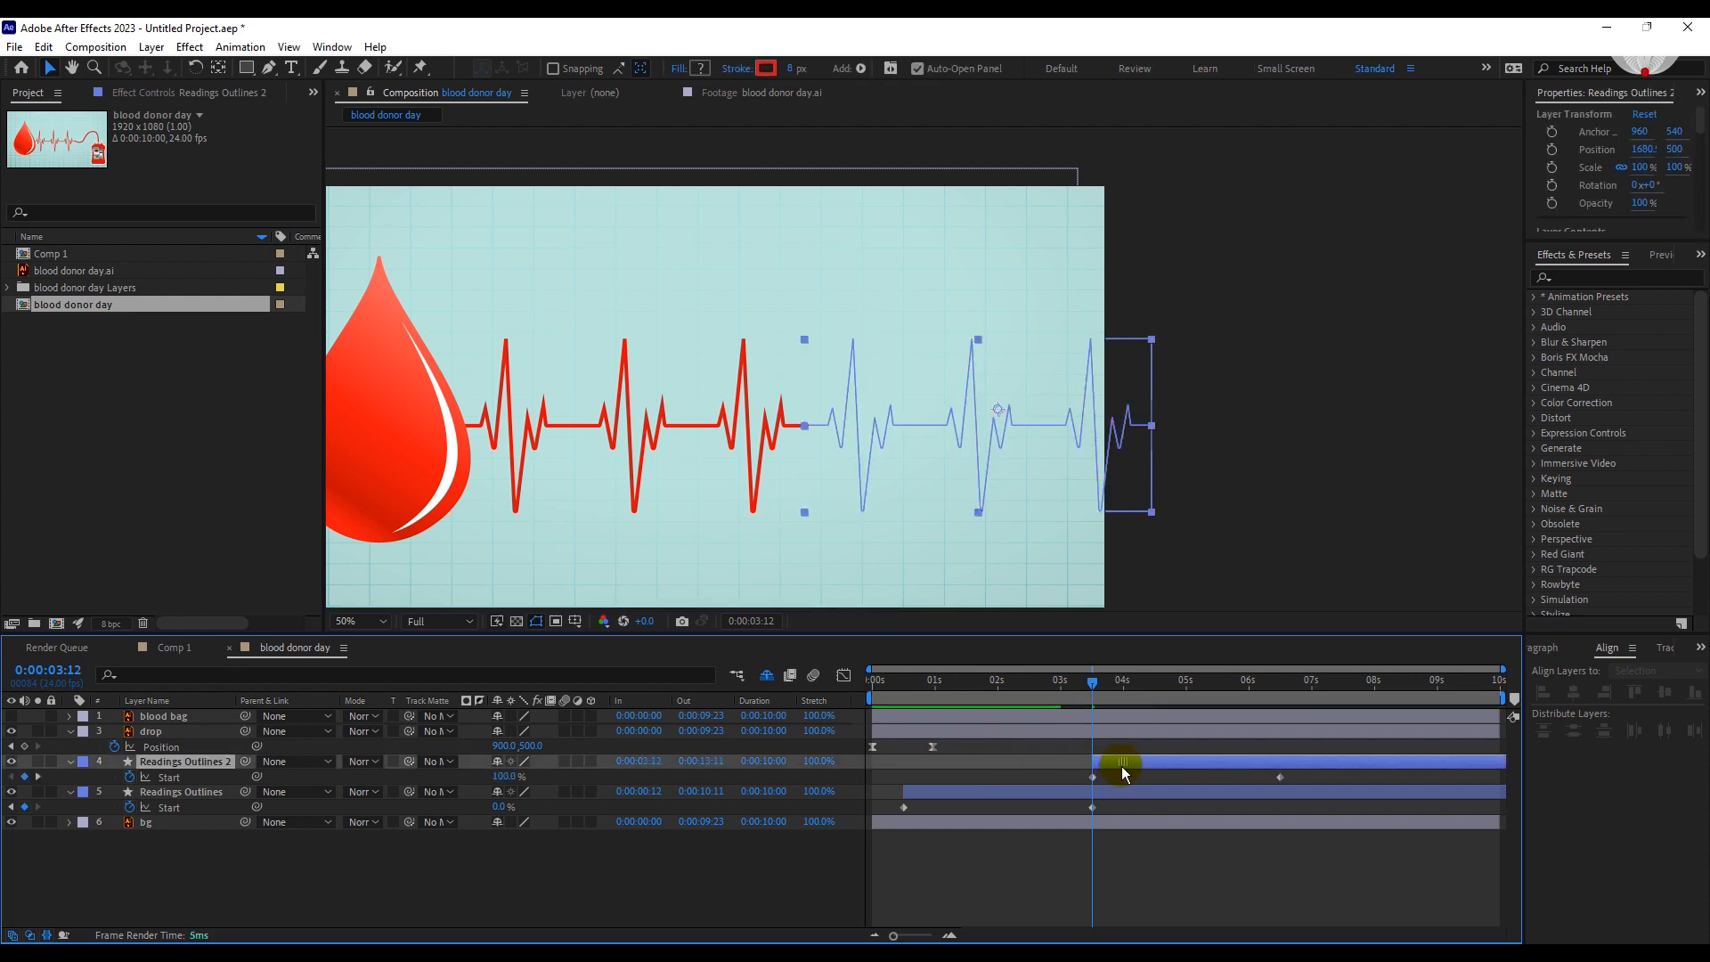
pyautogui.click(1097, 687)
pyautogui.moveTo(1070, 684); pyautogui.dragTo(1052, 686)
pyautogui.press('space')
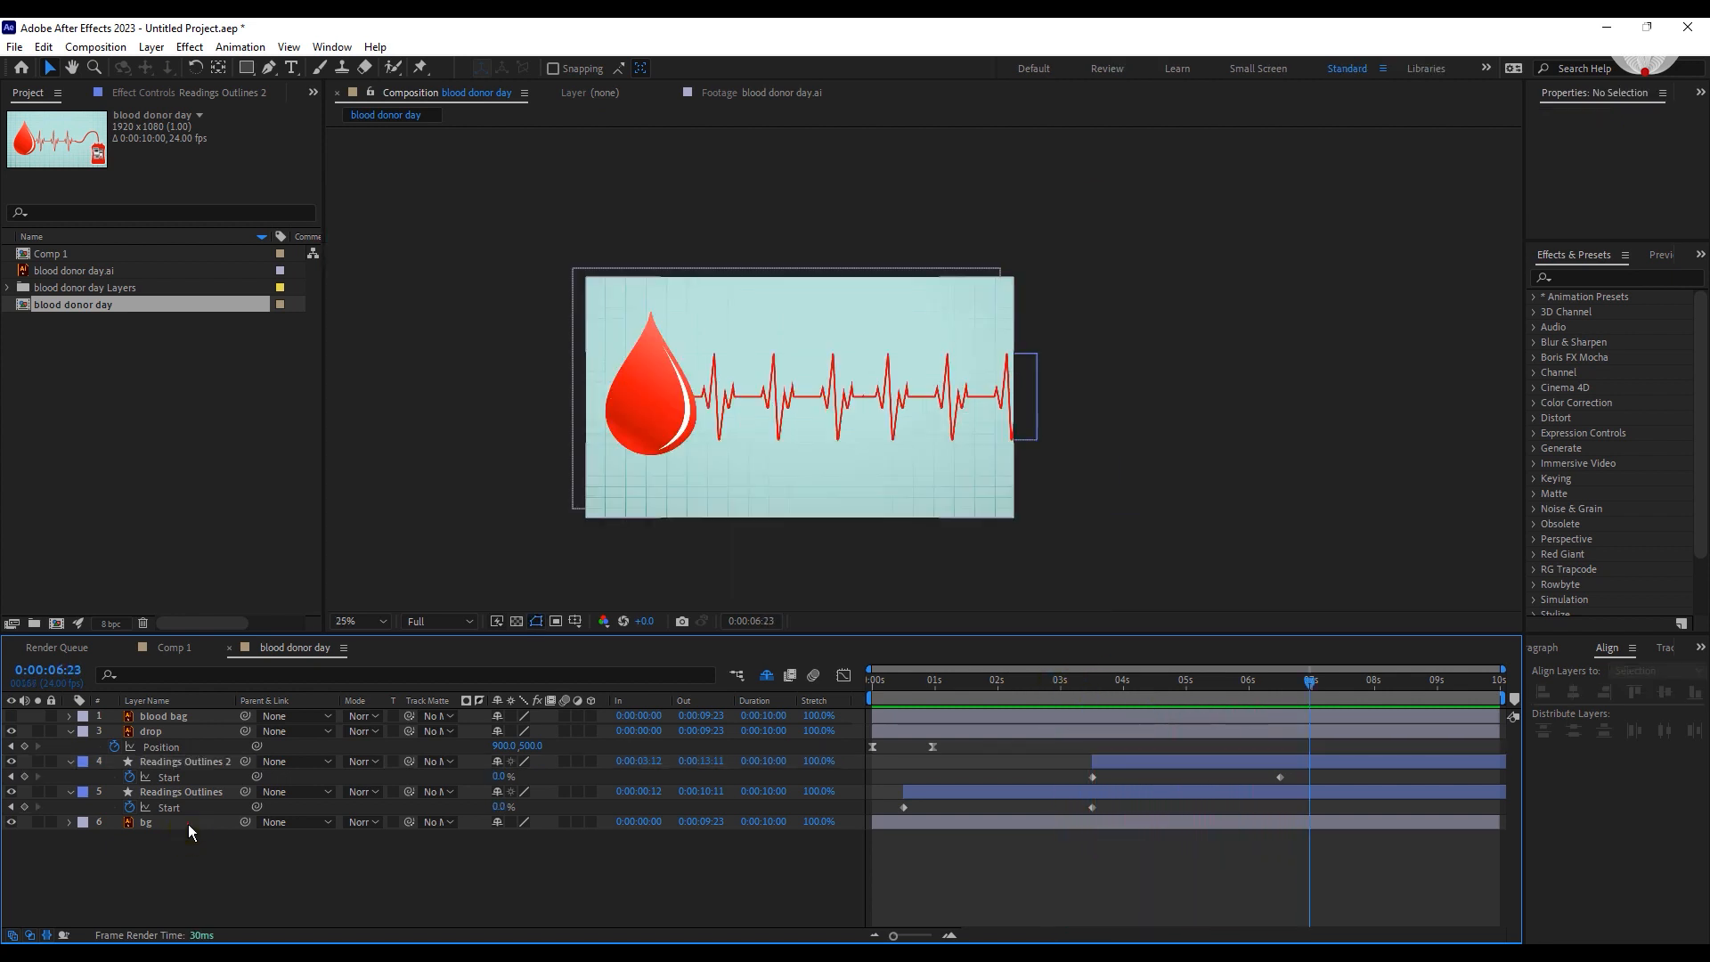
# Duplicate the bg layer, move the copy rightward until it adjoins the original, and parent bg 2 to bg.
pyautogui.click(208, 824)
pyautogui.hotkey('ctrl', 'd')
pyautogui.hotkey('shift', 'Right')
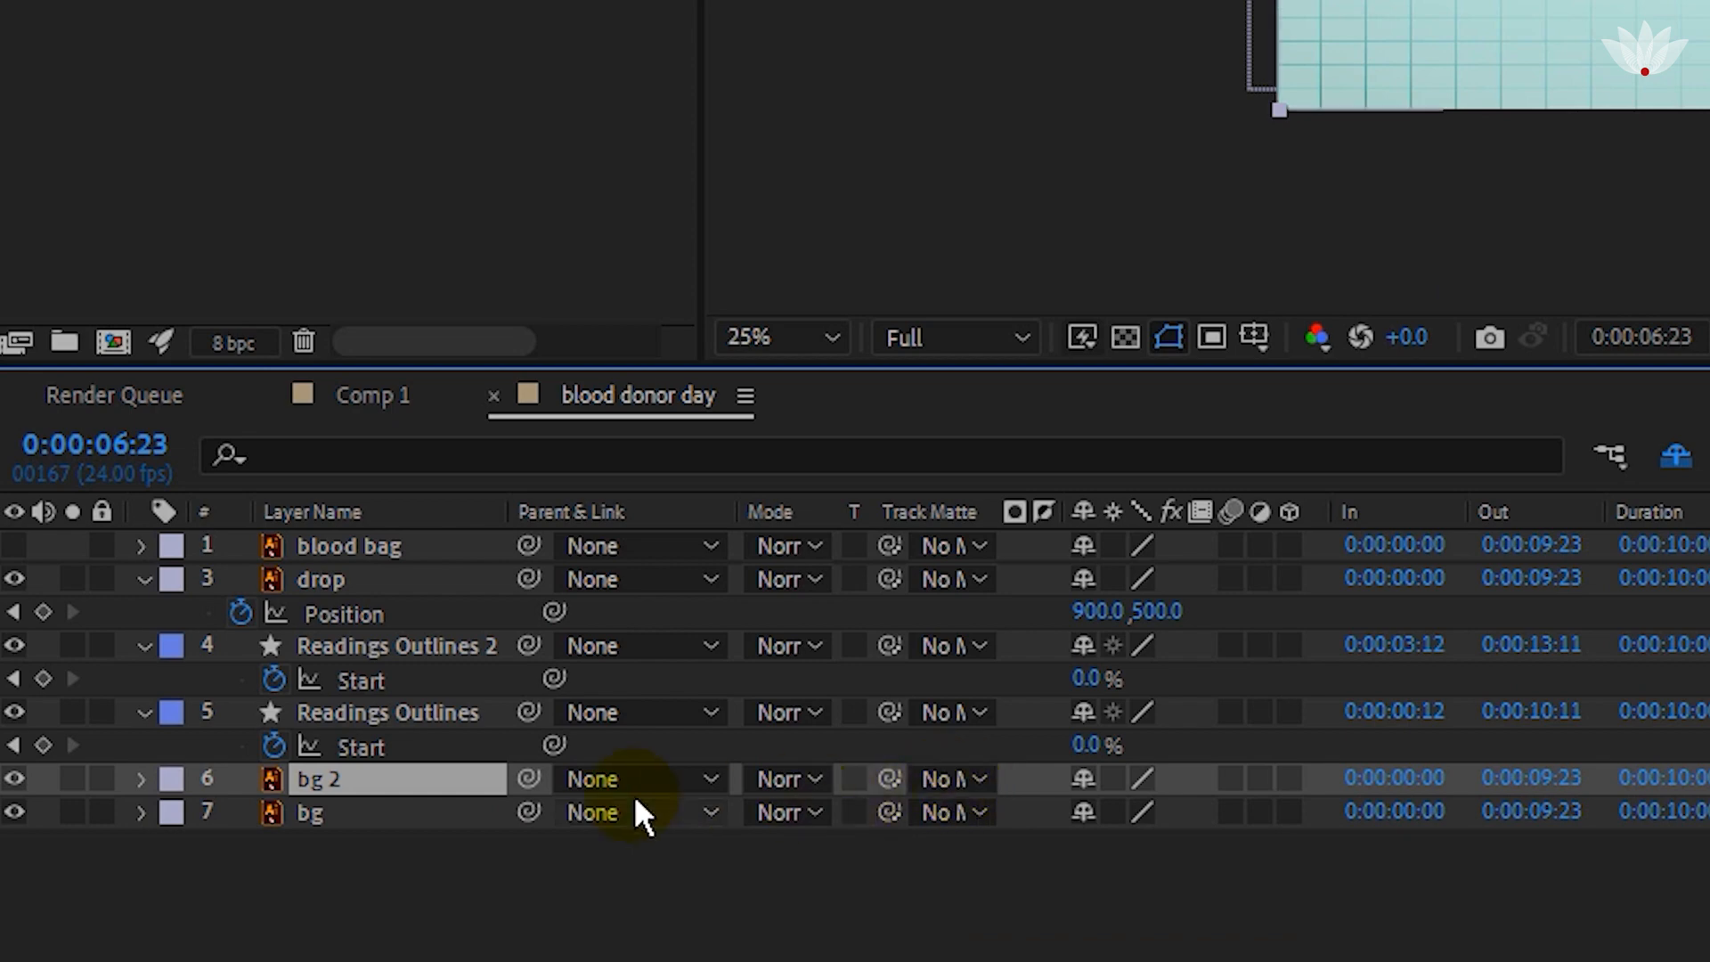
pyautogui.moveTo(401, 784); pyautogui.dragTo(356, 804)
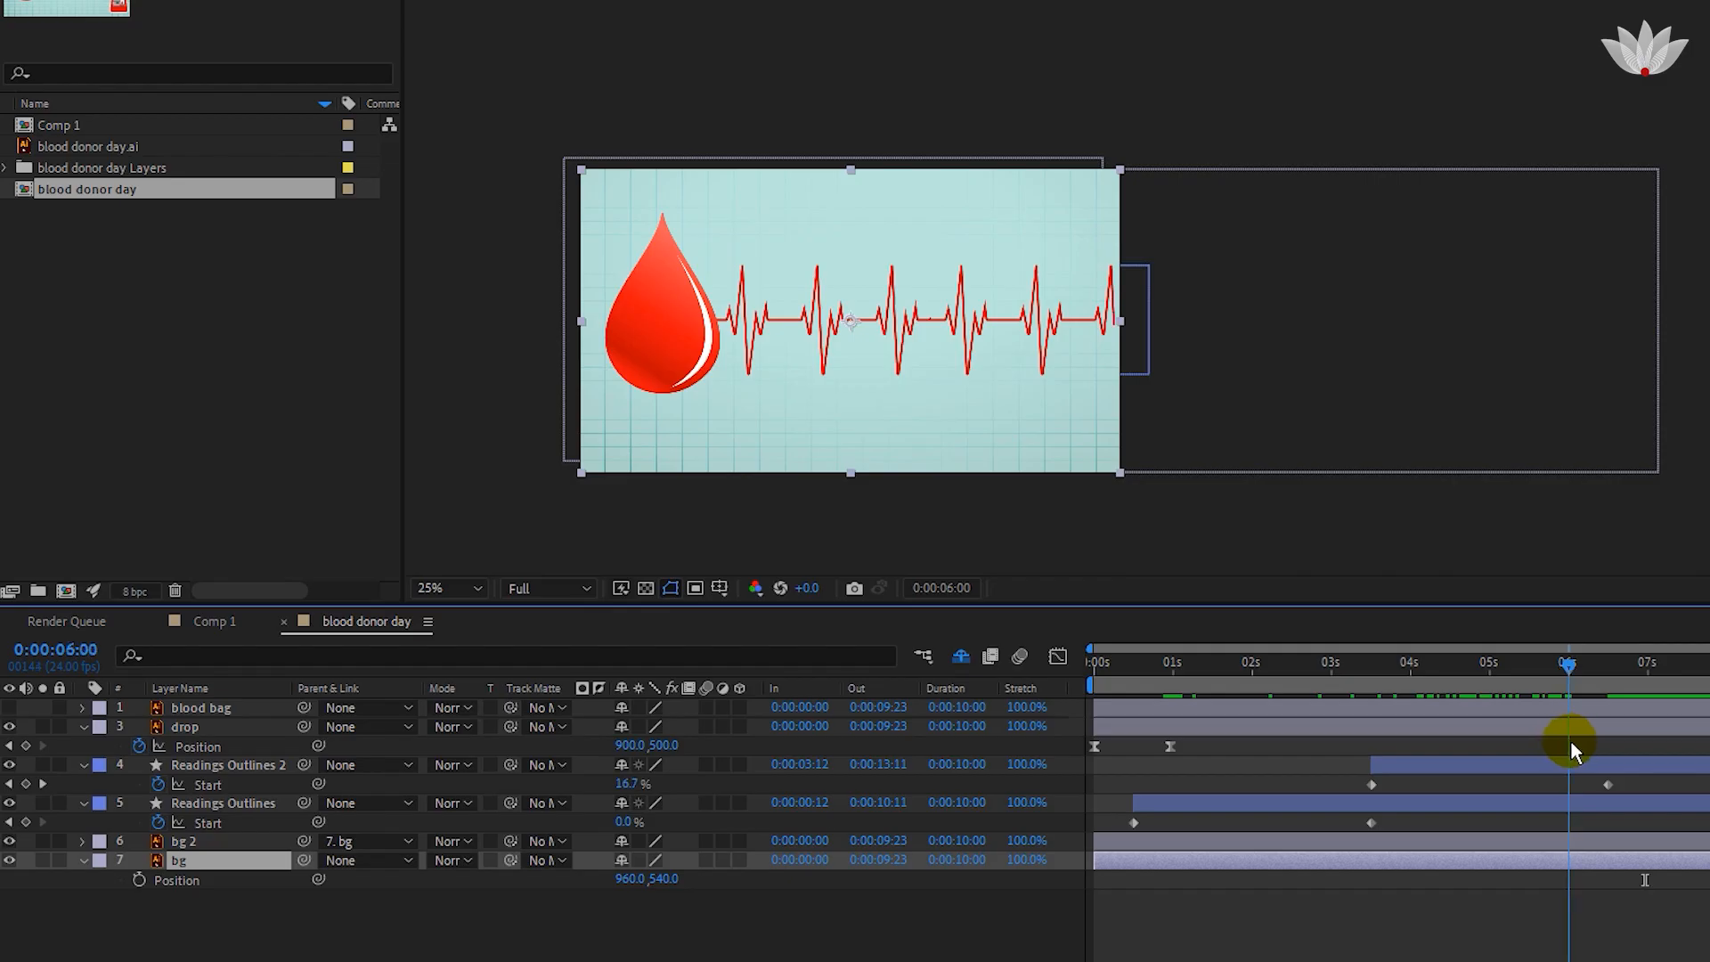
# Keyframe the bg layer's Position from 960 at 0:00:06:02 to about -949 horizontally at 0:00:09:23.
pyautogui.moveTo(1569, 739); pyautogui.dragTo(1576, 741)
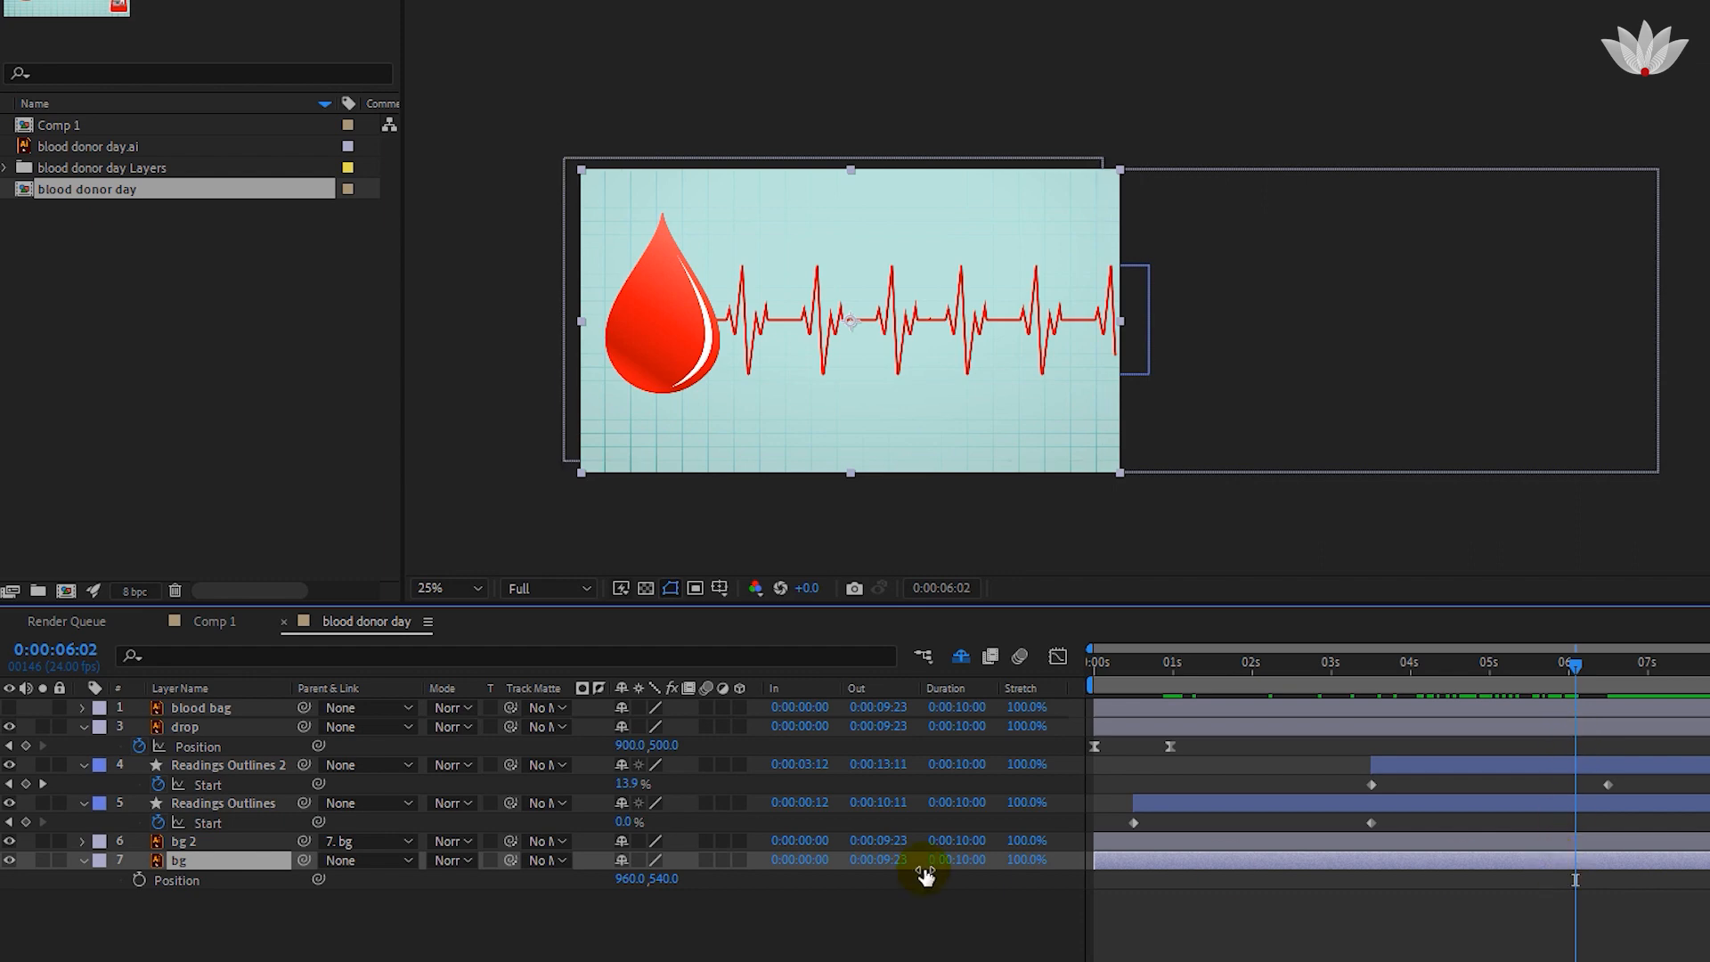
pyautogui.click(139, 880)
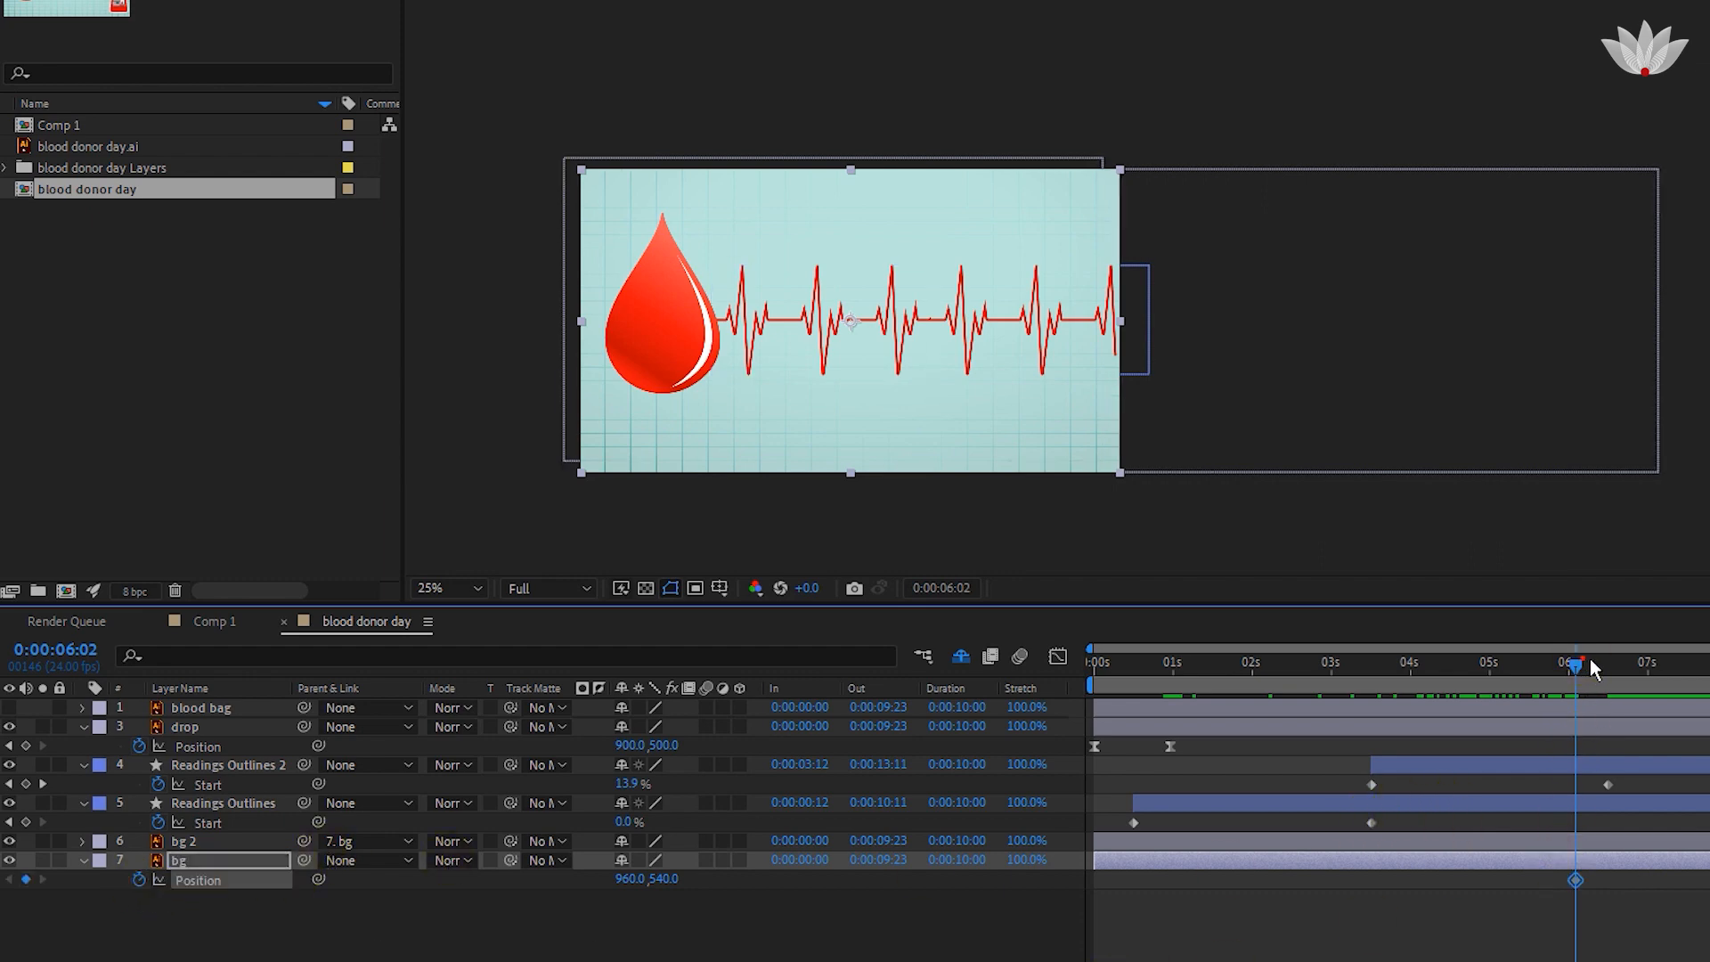
pyautogui.moveTo(1592, 662); pyautogui.dragTo(1548, 710)
pyautogui.moveTo(633, 879); pyautogui.dragTo(2, 879)
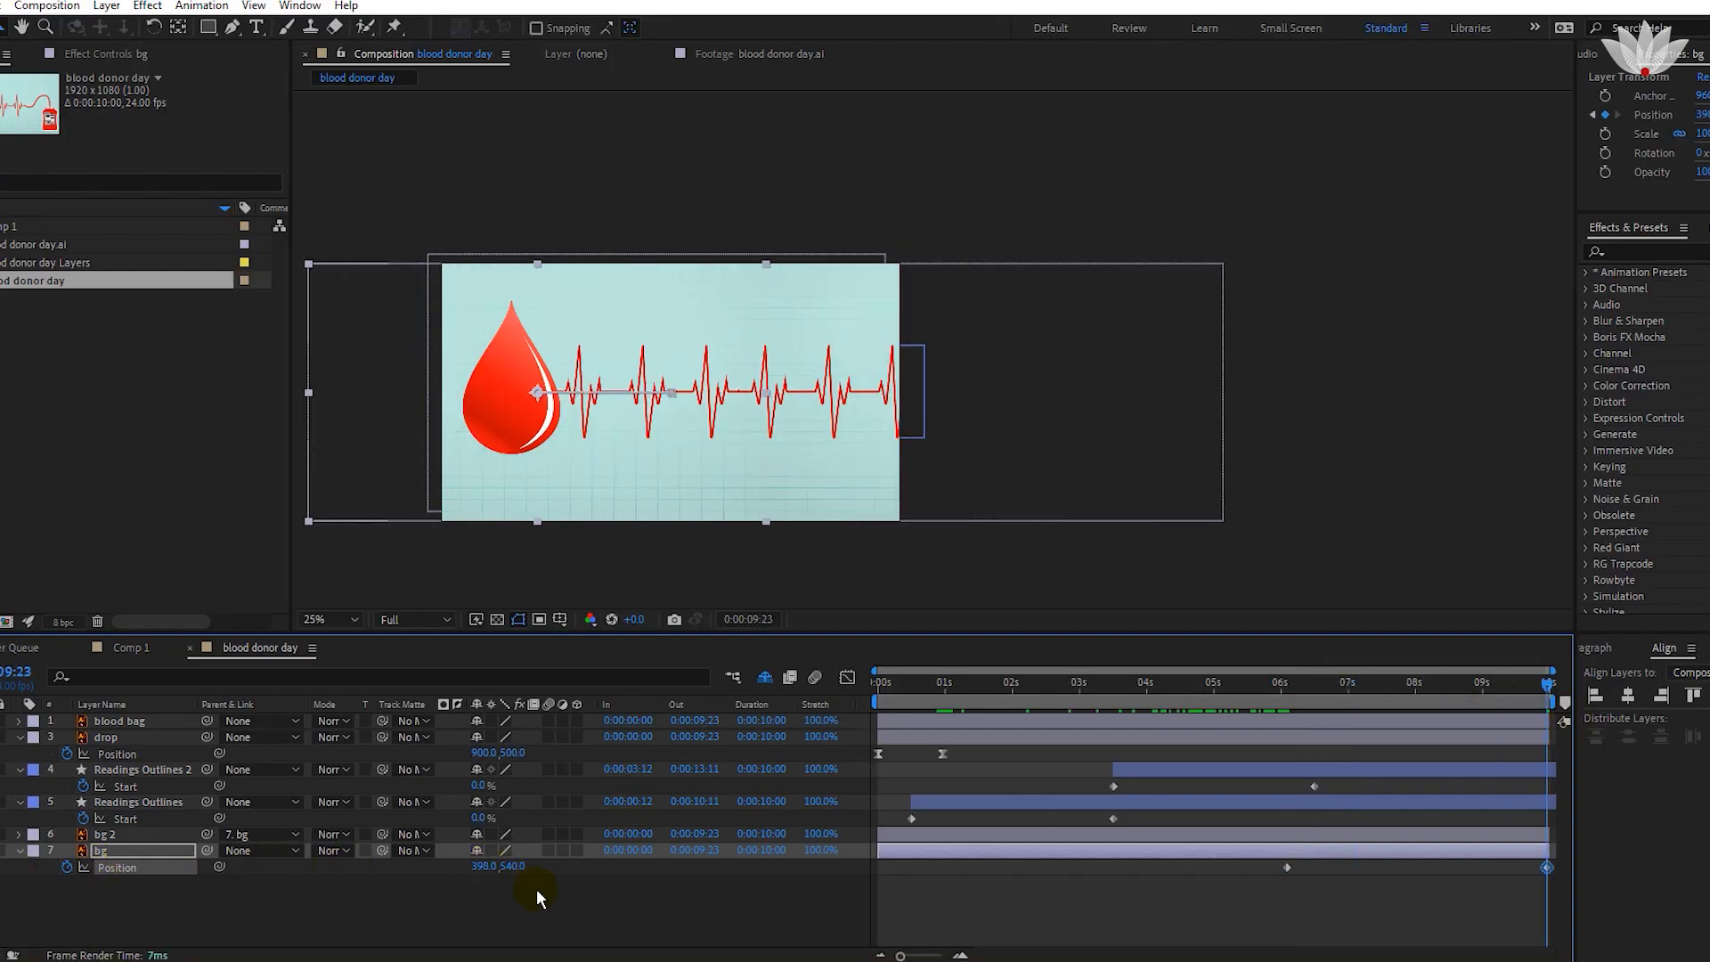
pyautogui.moveTo(482, 865); pyautogui.dragTo(2, 865)
pyautogui.moveTo(438, 864); pyautogui.dragTo(114, 866)
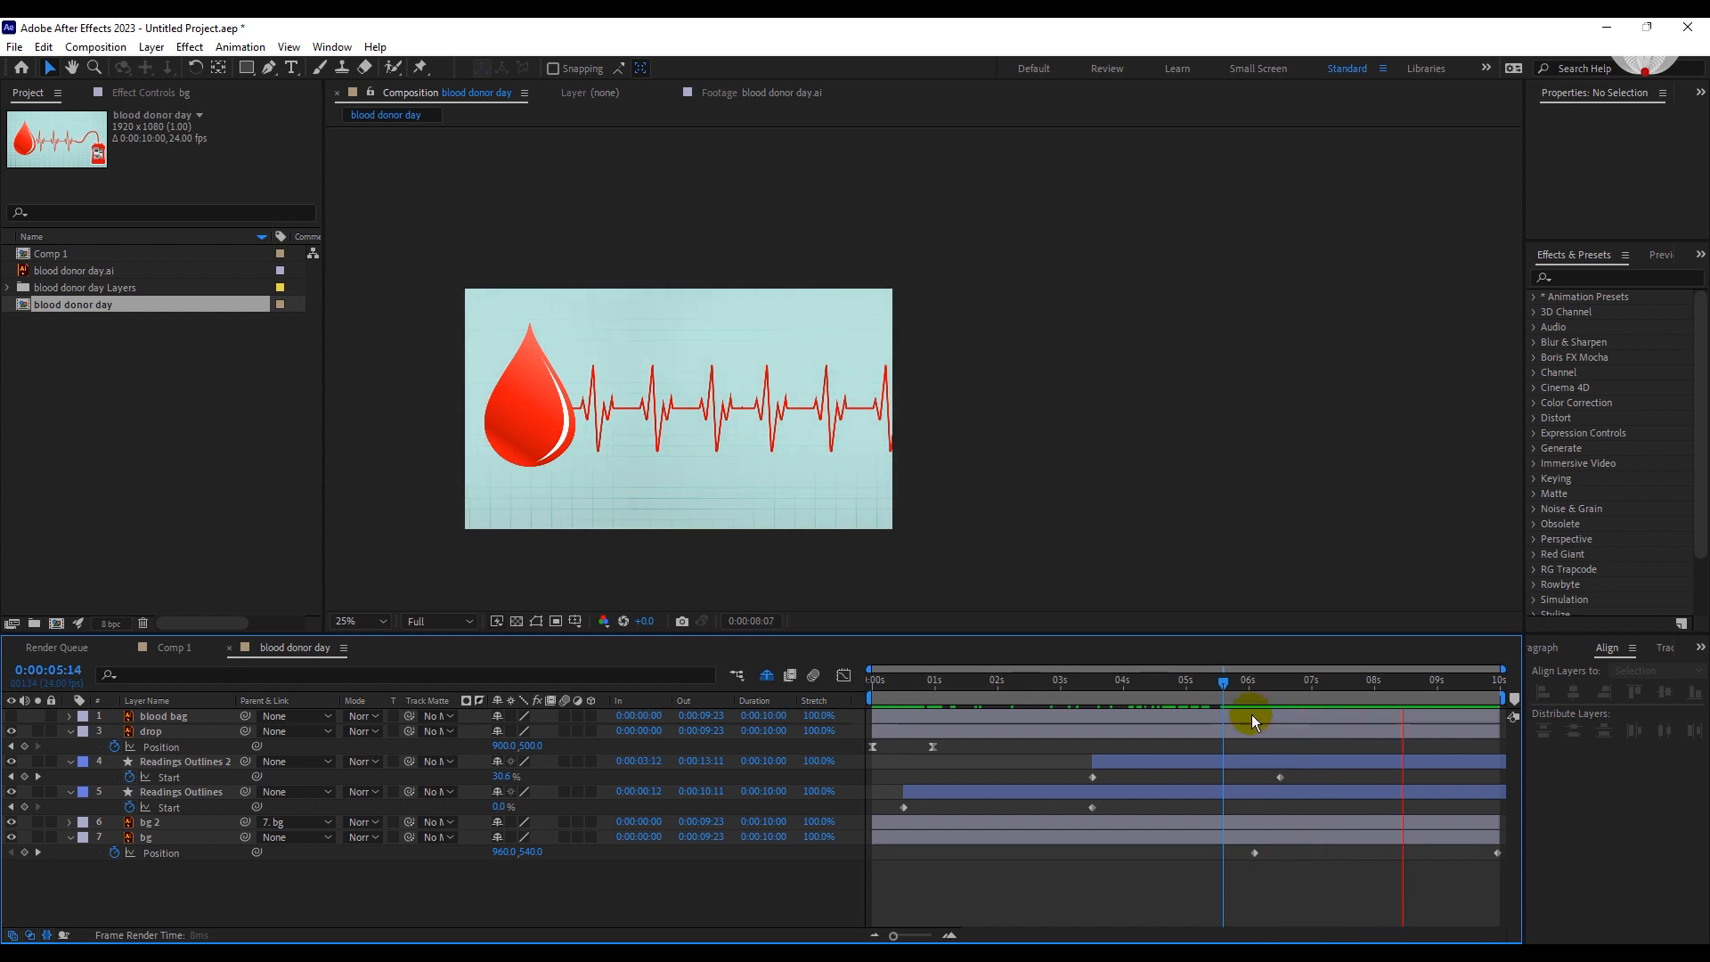
# Parent the drop, Readings Outlines and Readings Outlines 2 layers to bg at 0:00:06:02 and check the shared leftward movement.
pyautogui.click(1251, 691)
pyautogui.click(181, 793)
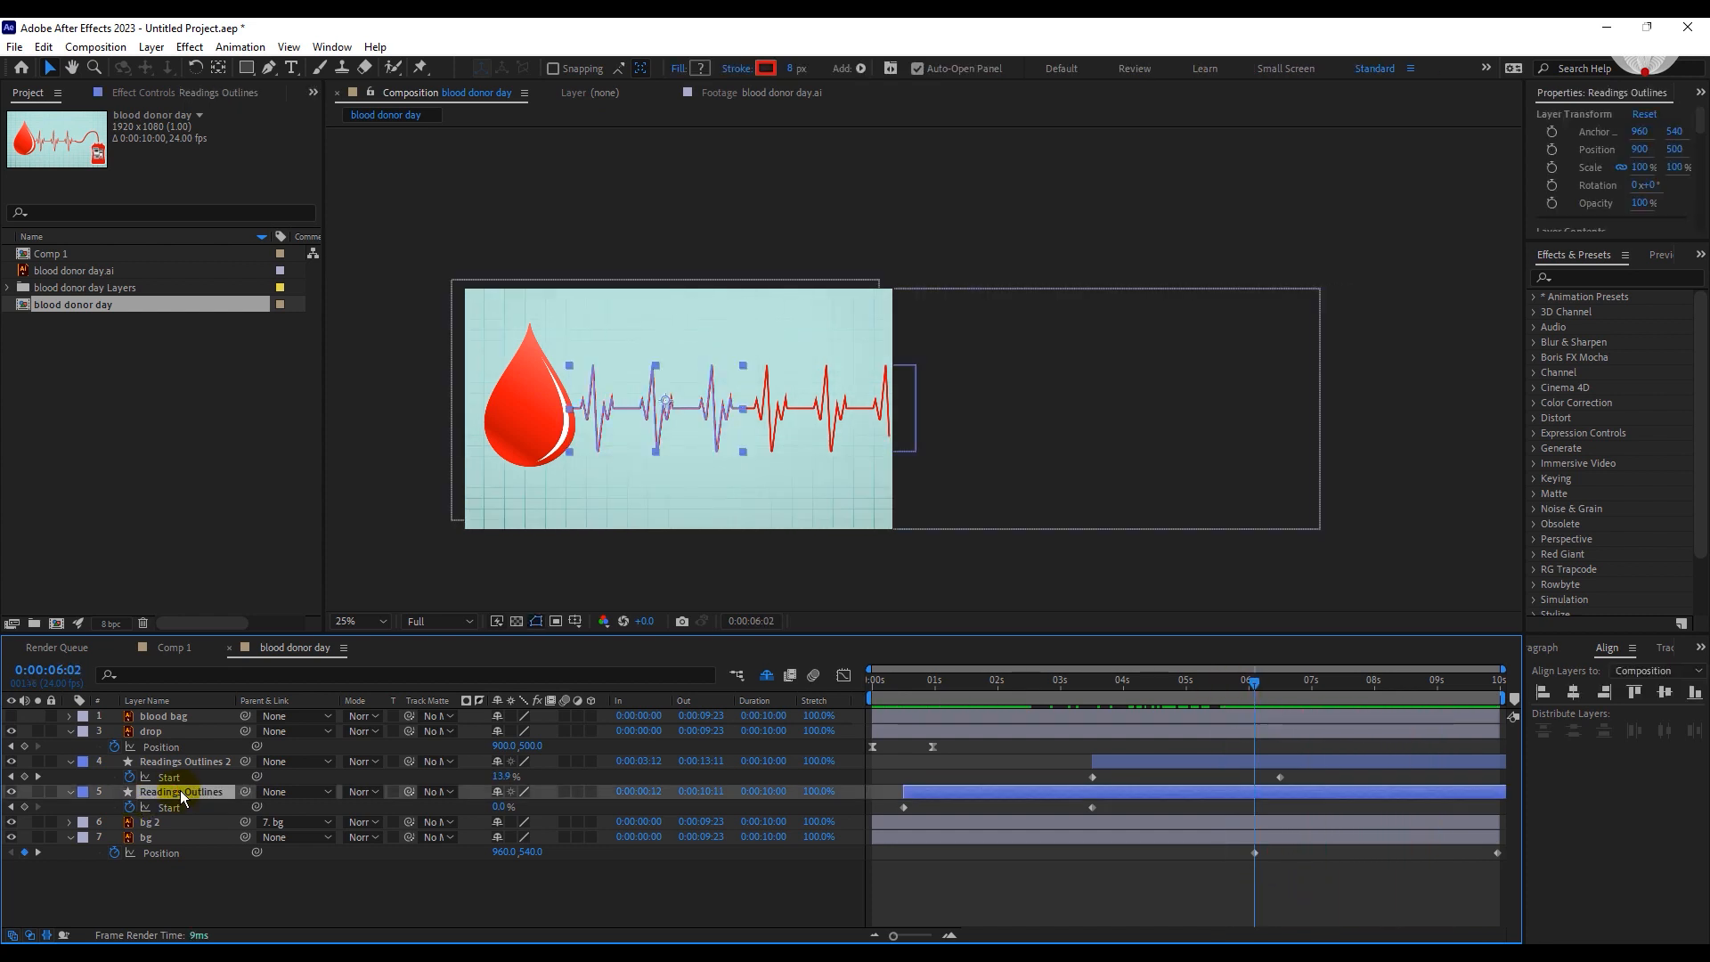
pyautogui.keyDown('shift'); pyautogui.click(181, 763); pyautogui.keyUp('shift')
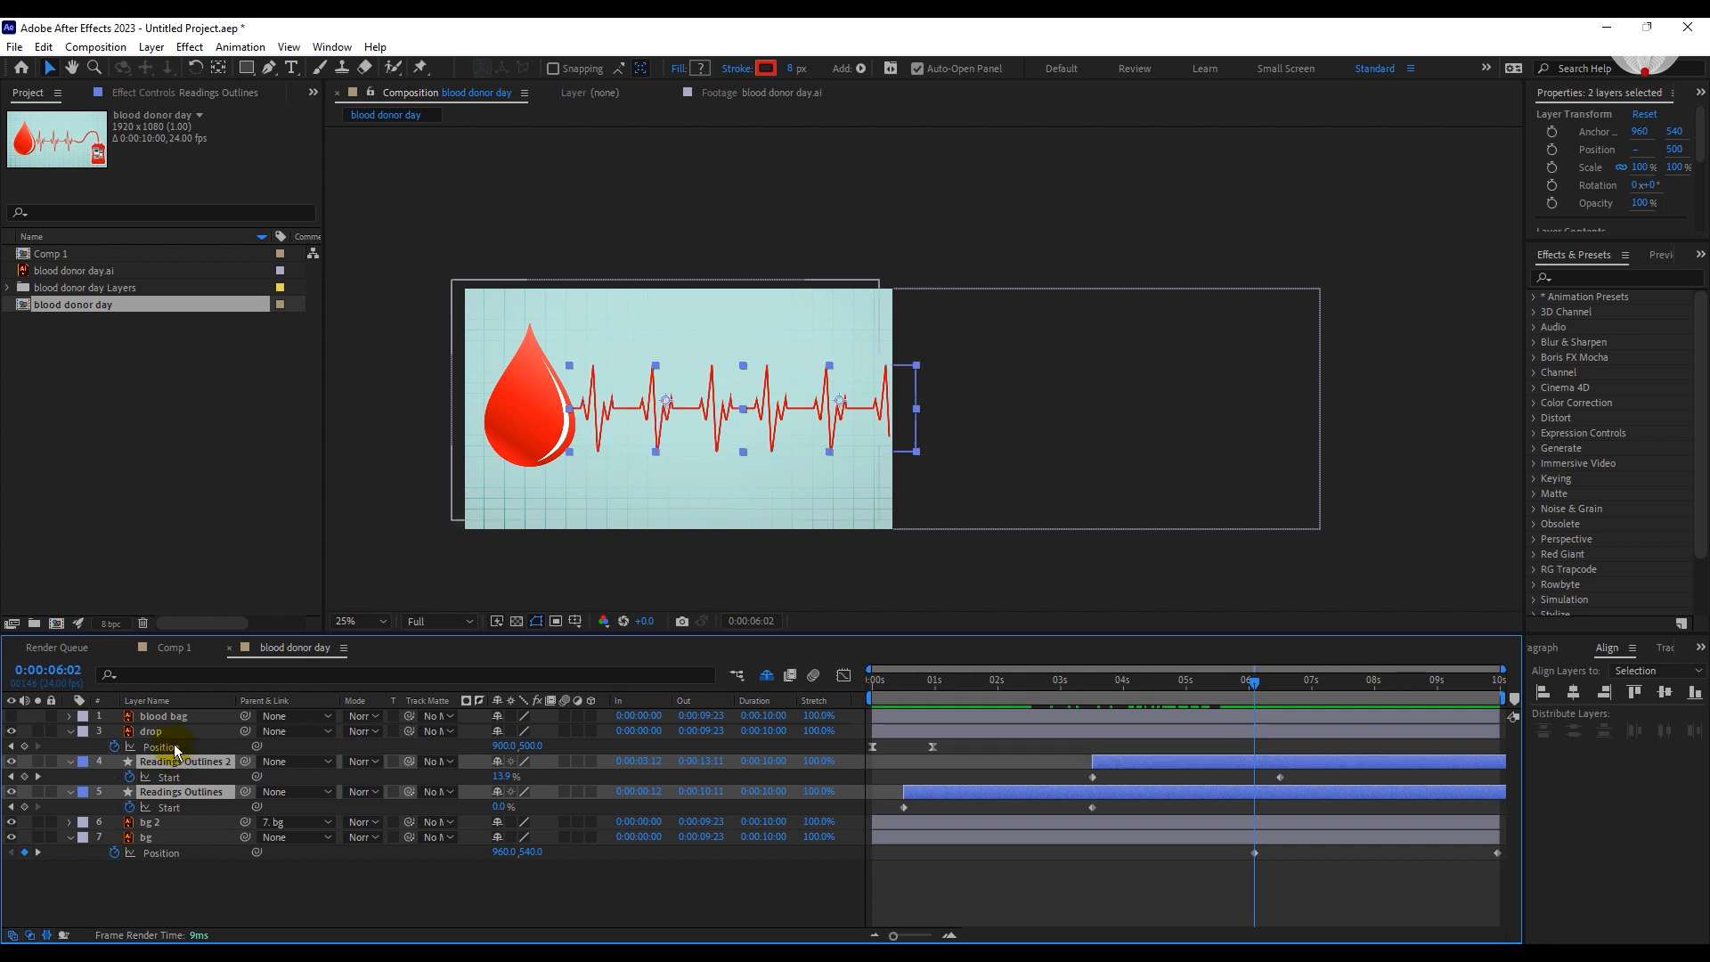
pyautogui.keyDown('shift'); pyautogui.click(172, 731); pyautogui.keyUp('shift')
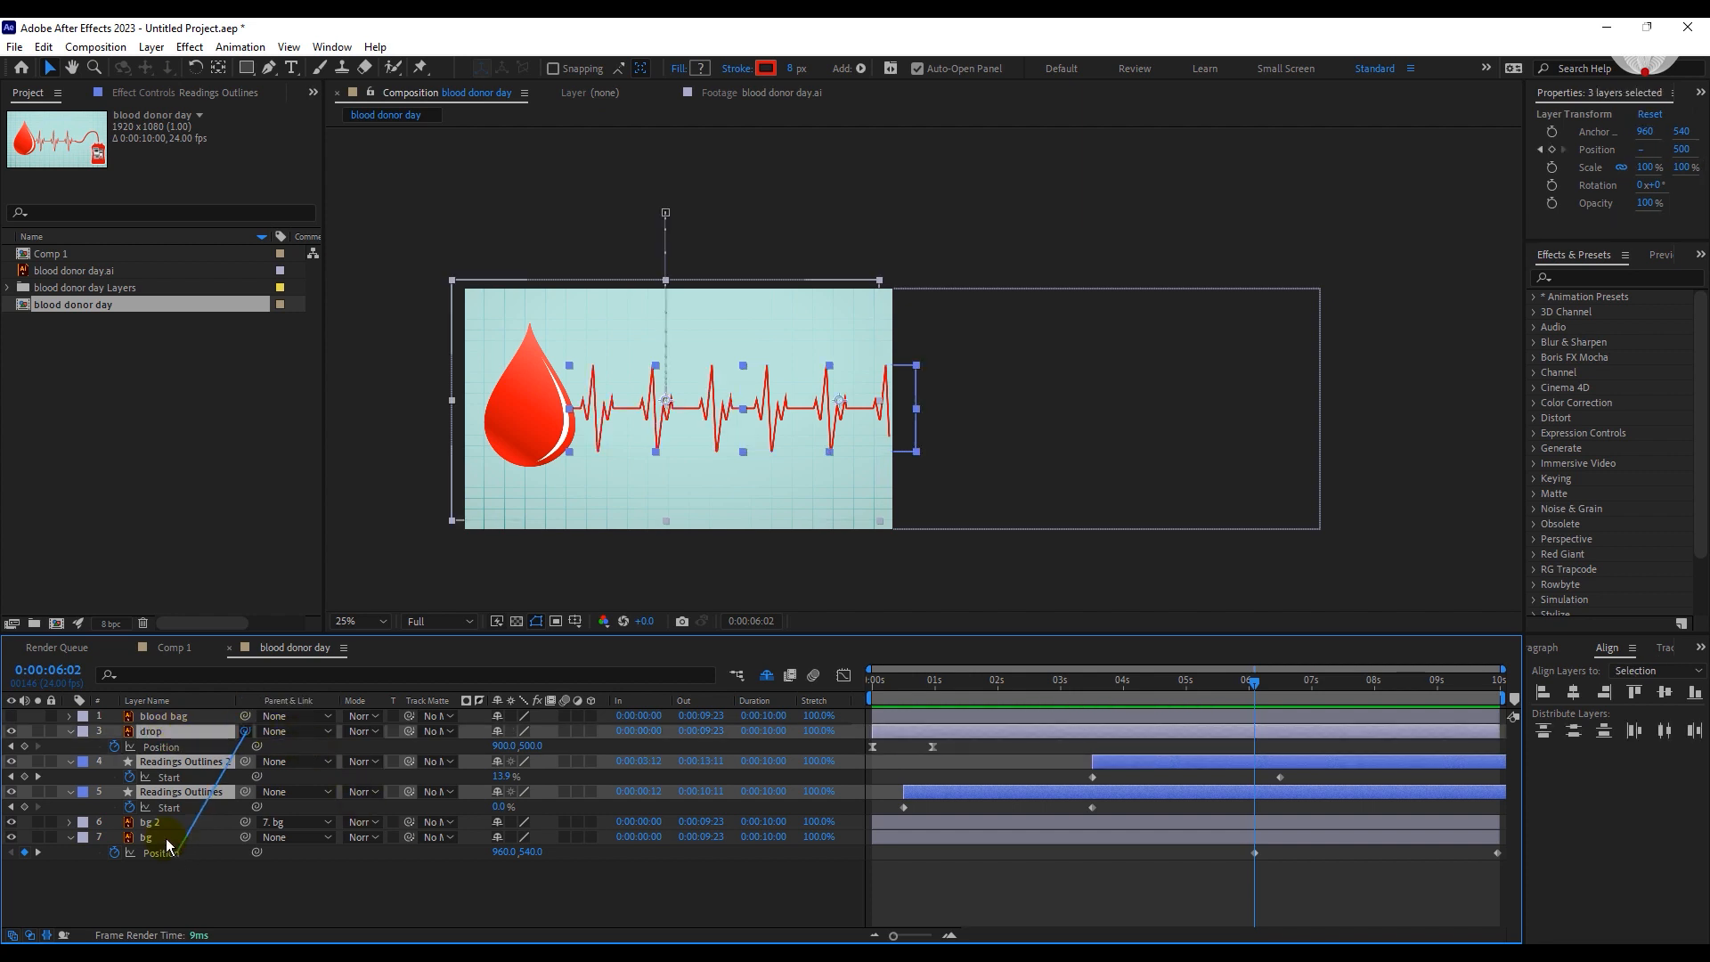
pyautogui.moveTo(166, 838); pyautogui.dragTo(165, 837)
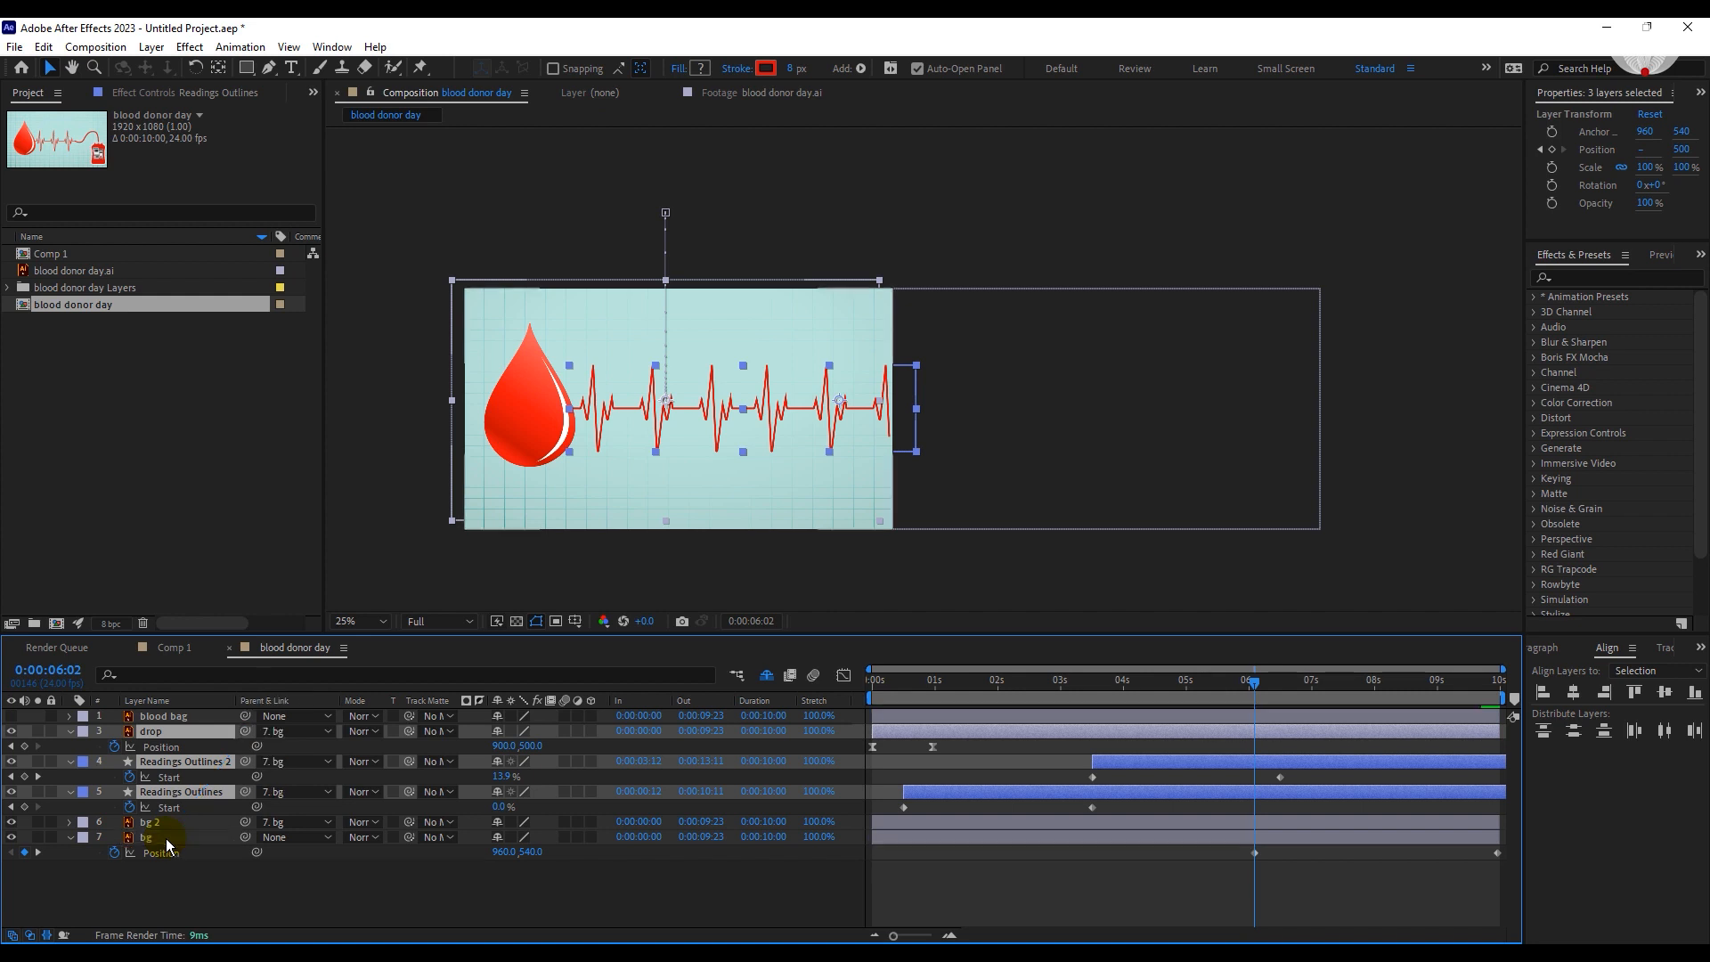
pyautogui.click(1297, 702)
pyautogui.moveTo(1298, 710); pyautogui.dragTo(1463, 708)
# Duplicate Readings Outlines 2 and move the copy rightward to X position 2460 so it continues the heartbeat line.
pyautogui.click(1125, 763)
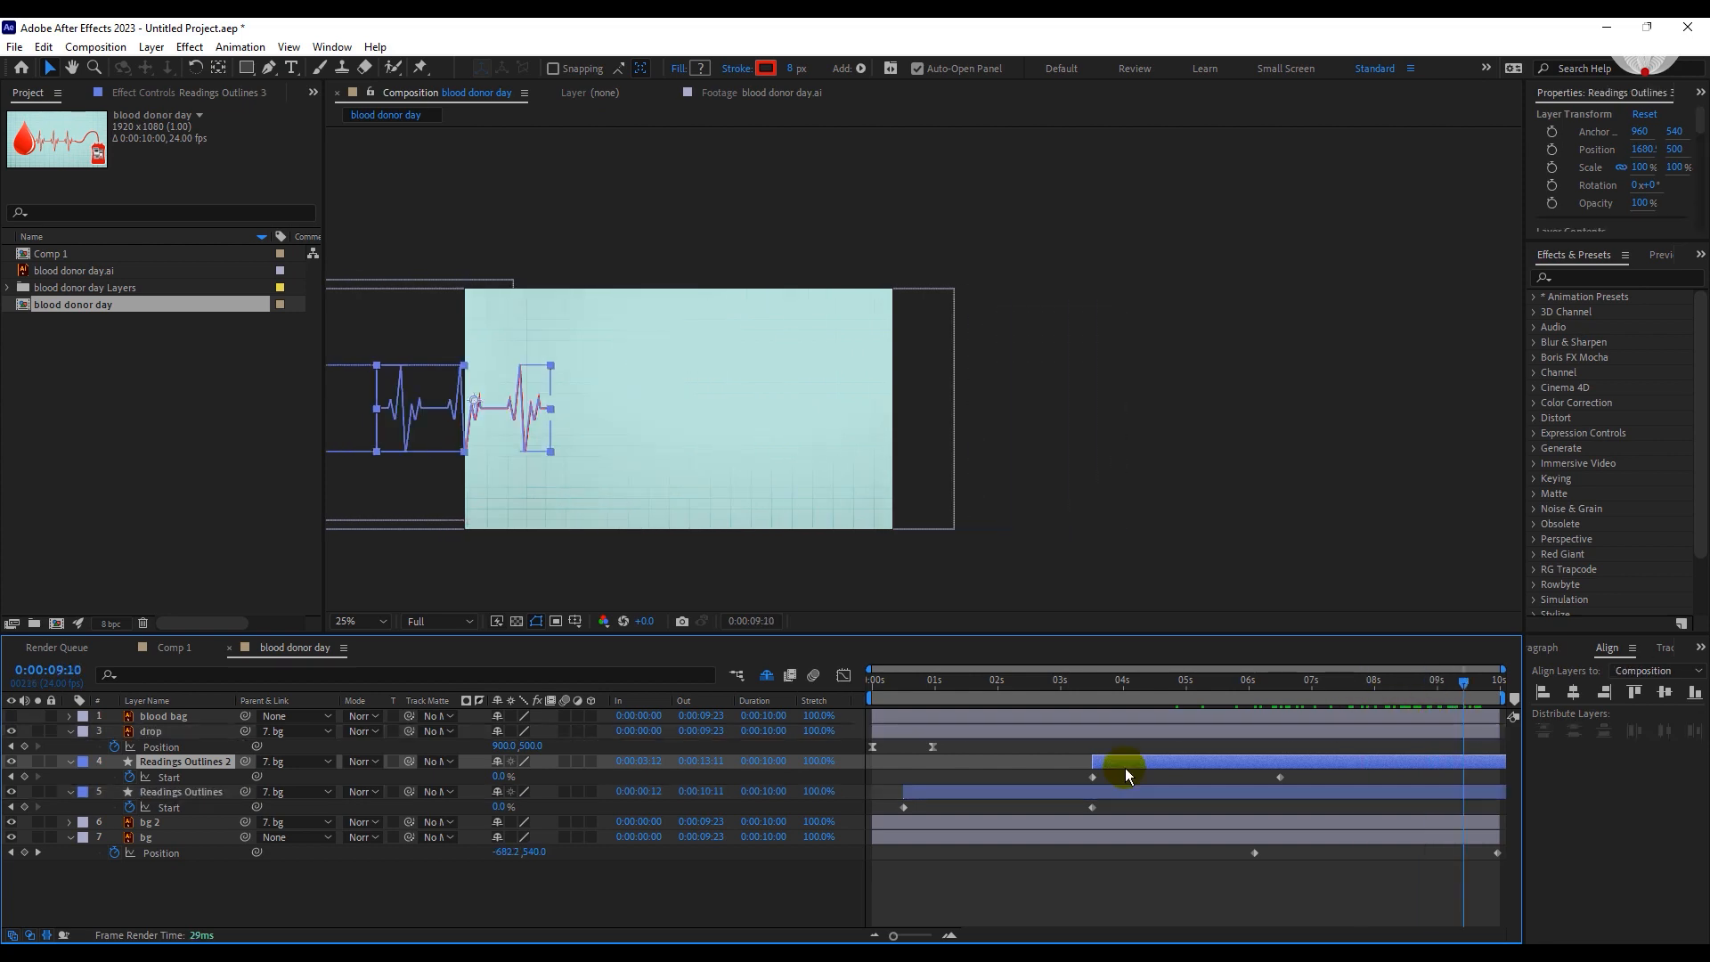
pyautogui.hotkey('ctrl', 'd')
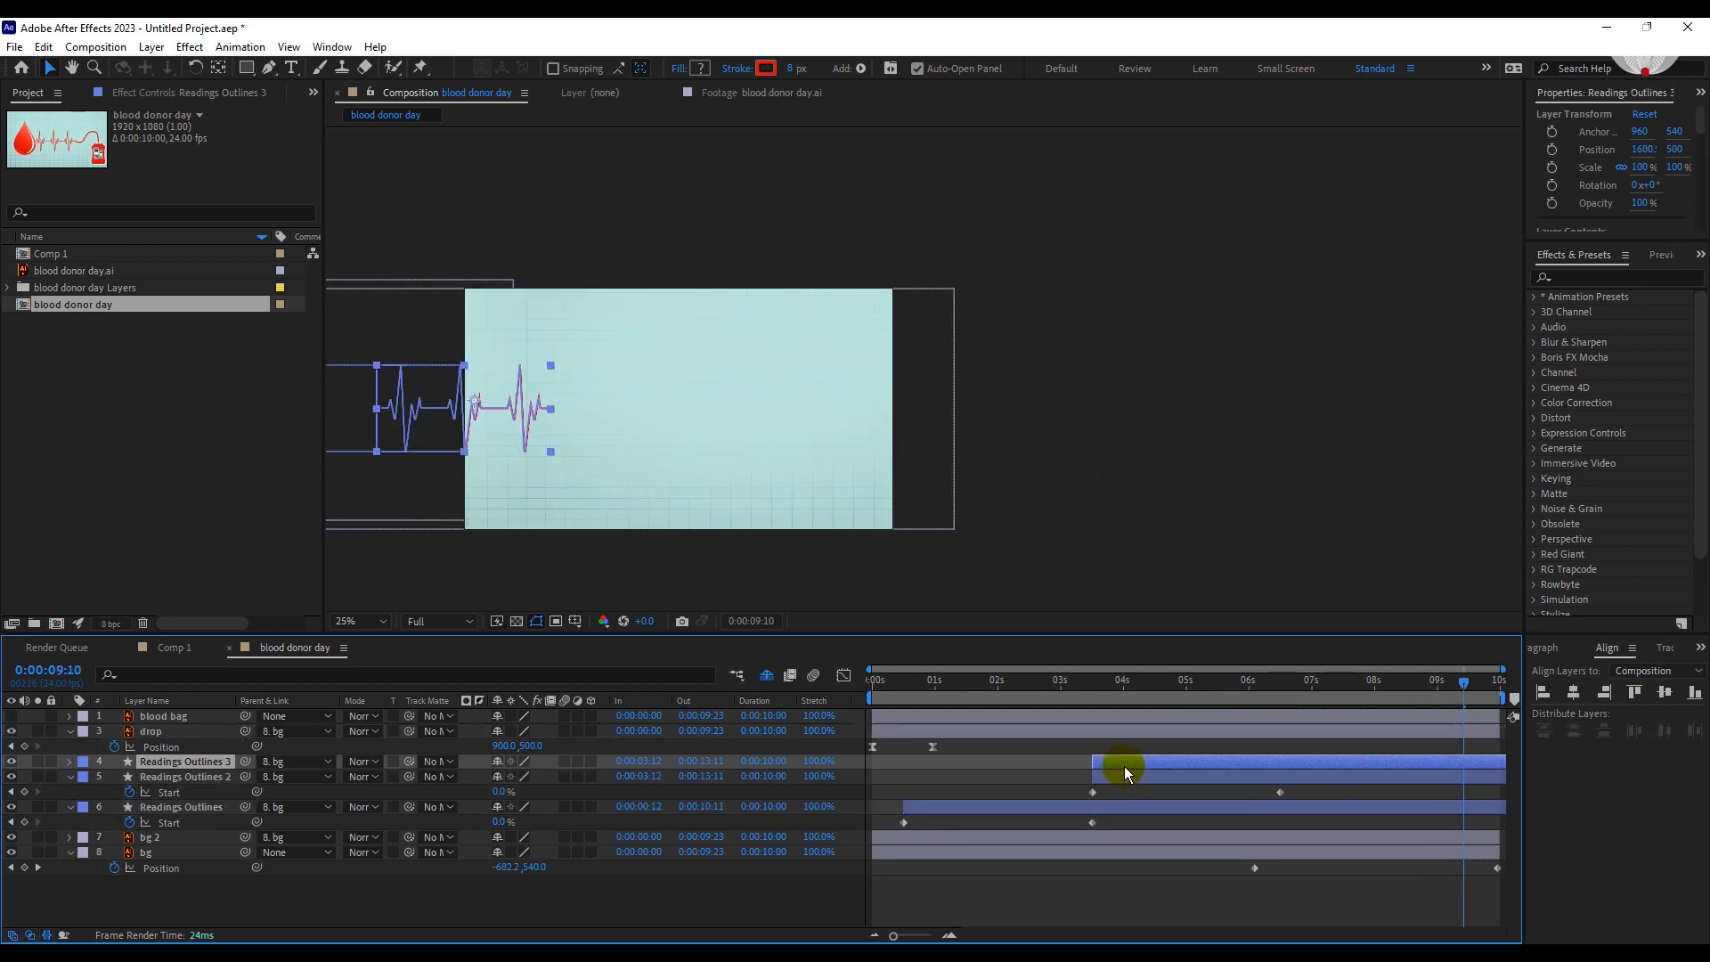
pyautogui.hotkey('shift', 'Right')
pyautogui.hotkey('shift', 'Right')
pyautogui.hotkey('shift', 'Right')
pyautogui.hotkey('shift', 'Right')
pyautogui.hotkey('shift', 'Right')
pyautogui.hotkey('shift', 'Right')
pyautogui.hotkey('shift', 'Right')
pyautogui.hotkey('shift', 'Right')
pyautogui.hotkey('shift', 'Right')
pyautogui.hotkey('shift', 'Right')
pyautogui.hotkey('shift', 'Right')
pyautogui.hotkey('shift', 'Right')
pyautogui.hotkey('shift', 'Right')
pyautogui.hotkey('shift', 'Right')
pyautogui.hotkey('shift', 'Right')
pyautogui.hotkey('shift', 'Right')
pyautogui.hotkey('shift', 'Right')
pyautogui.hotkey('shift', 'Right')
pyautogui.hotkey('shift', 'Right')
pyautogui.hotkey('shift', 'Right')
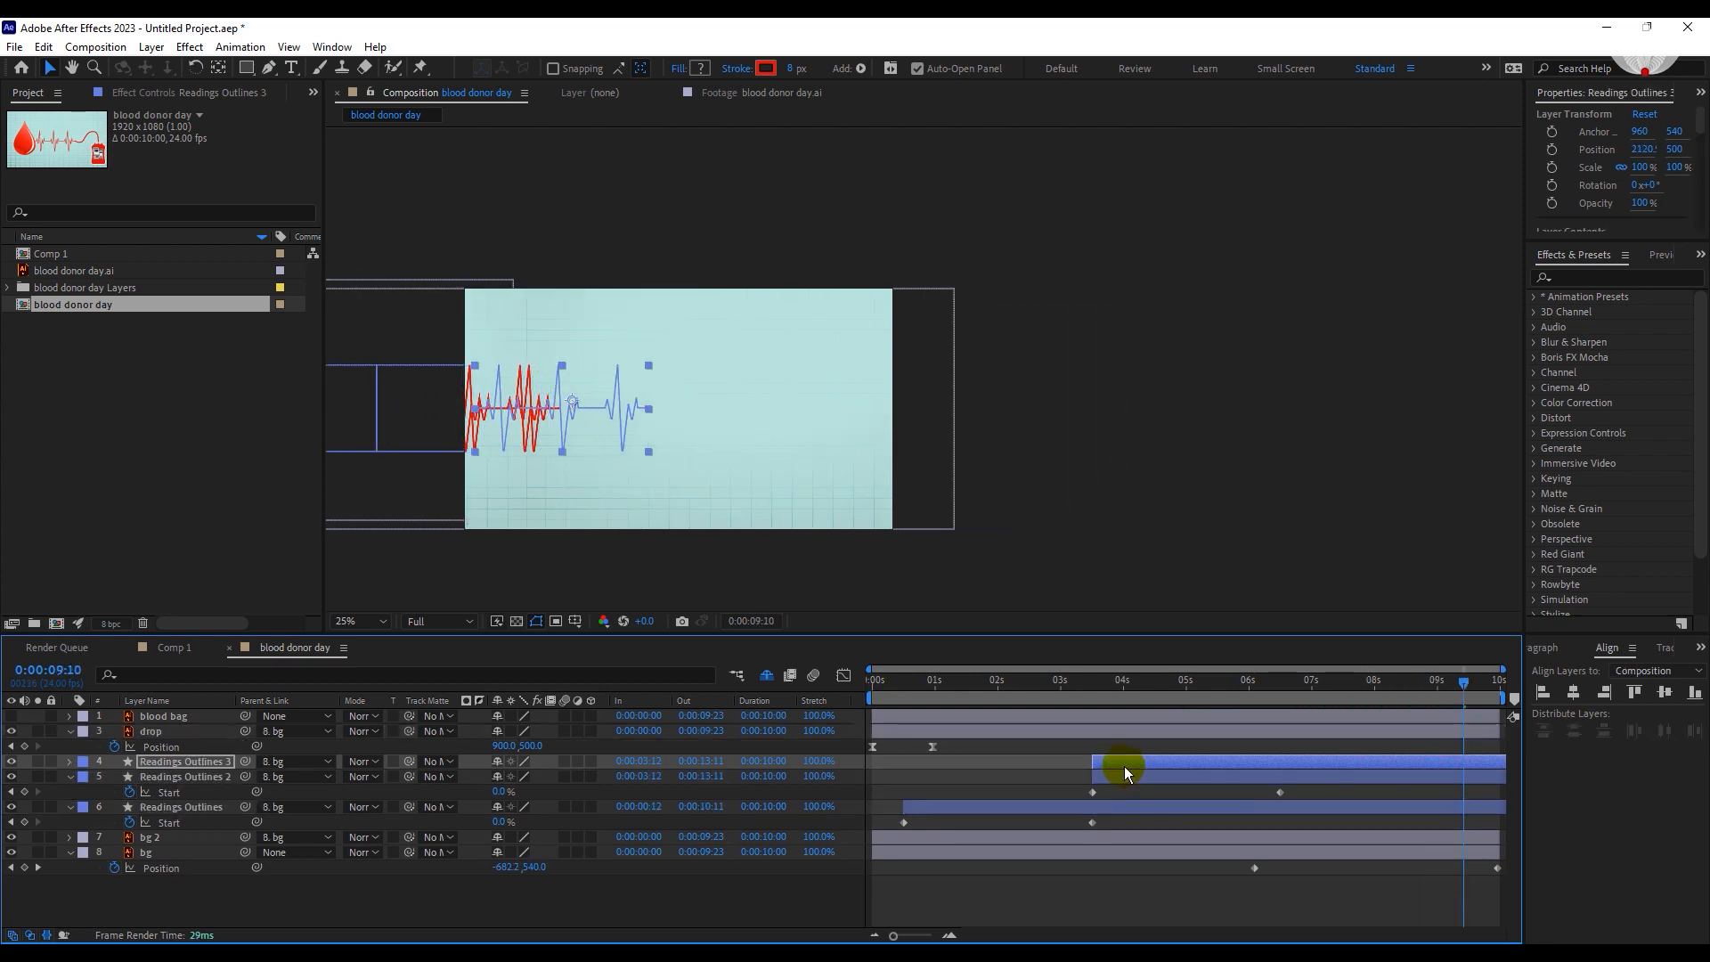
pyautogui.hotkey('shift', 'Right')
pyautogui.hotkey('shift', 'Right')
pyautogui.hotkey('shift', 'Right')
pyautogui.hotkey('shift', 'Right')
pyautogui.hotkey('shift', 'Right')
pyautogui.hotkey('shift', 'Right')
pyautogui.hotkey('shift', 'Right')
pyautogui.hotkey('shift', 'Right')
pyautogui.hotkey('shift', 'Right')
pyautogui.hotkey('shift', 'Right')
pyautogui.hotkey('shift', 'Right')
pyautogui.hotkey('shift', 'Right')
pyautogui.hotkey('shift', 'Right')
pyautogui.hotkey('shift', 'Right')
pyautogui.hotkey('shift', 'Right')
pyautogui.hotkey('shift', 'Right')
pyautogui.hotkey('shift', 'Right')
pyautogui.hotkey('shift', 'Right')
pyautogui.hotkey('shift', 'Right')
pyautogui.hotkey('shift', 'Right')
pyautogui.press('.')
# Shift the Readings Outlines 3 layer to start at 0:00:06:12, show its keyframes, and preview the continued line.
pyautogui.moveTo(1130, 761); pyautogui.dragTo(1312, 777)
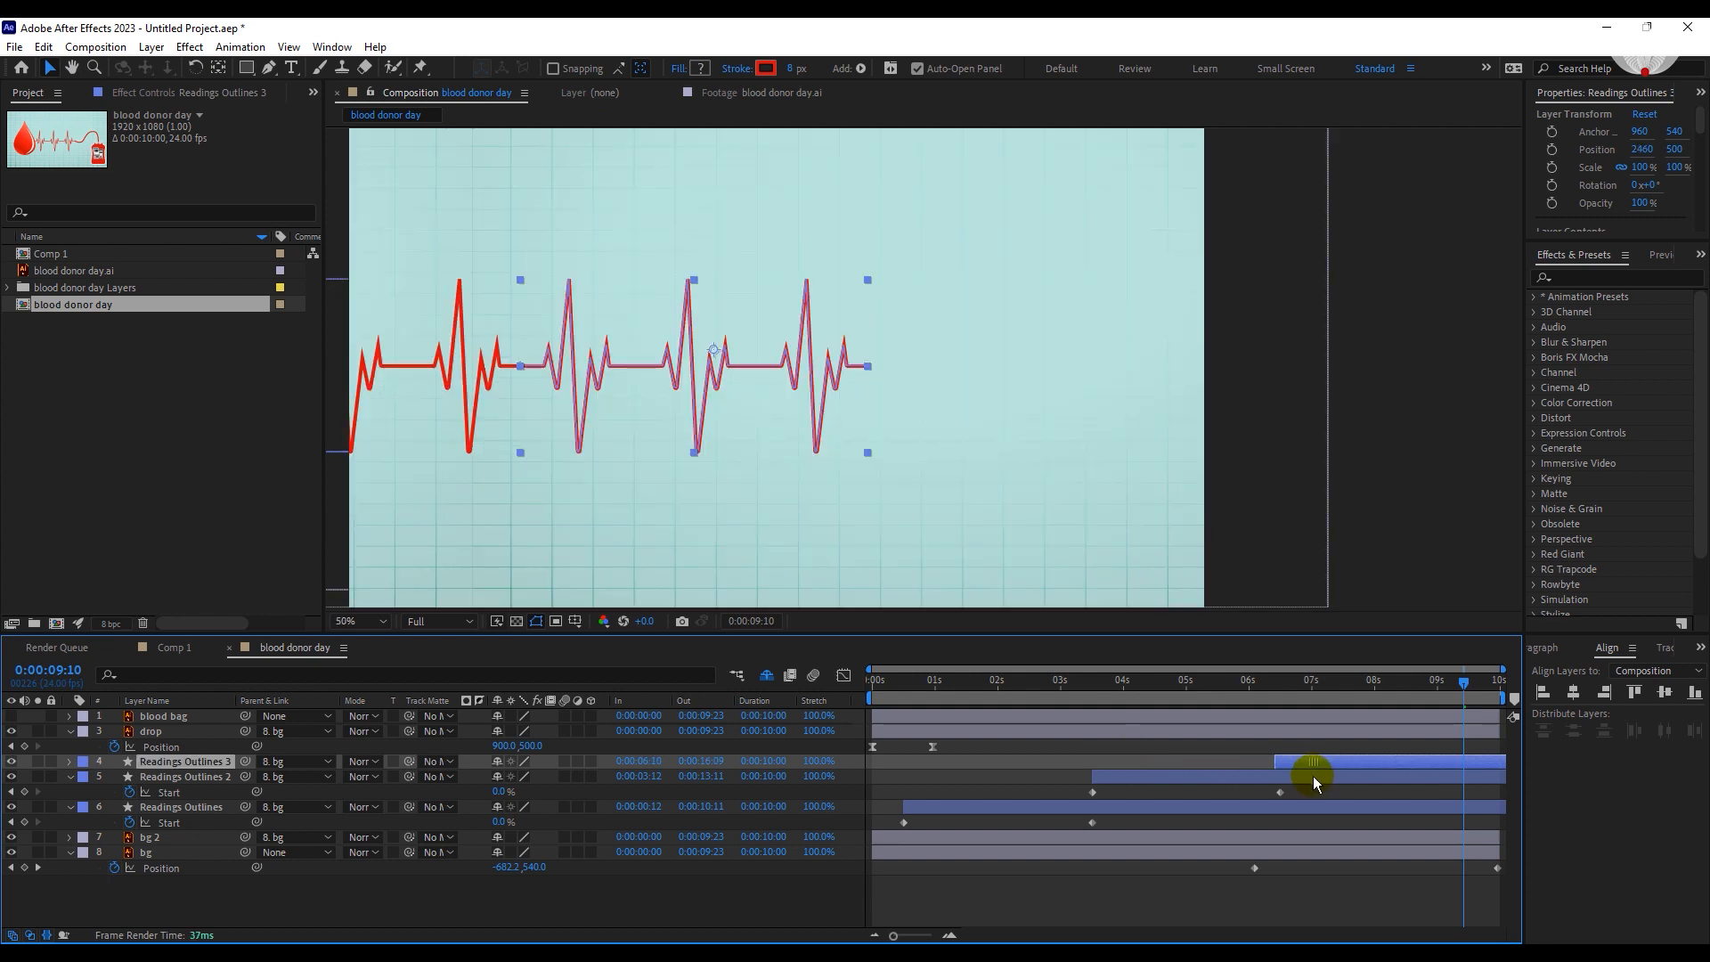
pyautogui.press('u')
pyautogui.moveTo(1257, 702); pyautogui.dragTo(1455, 700)
pyautogui.press('space')
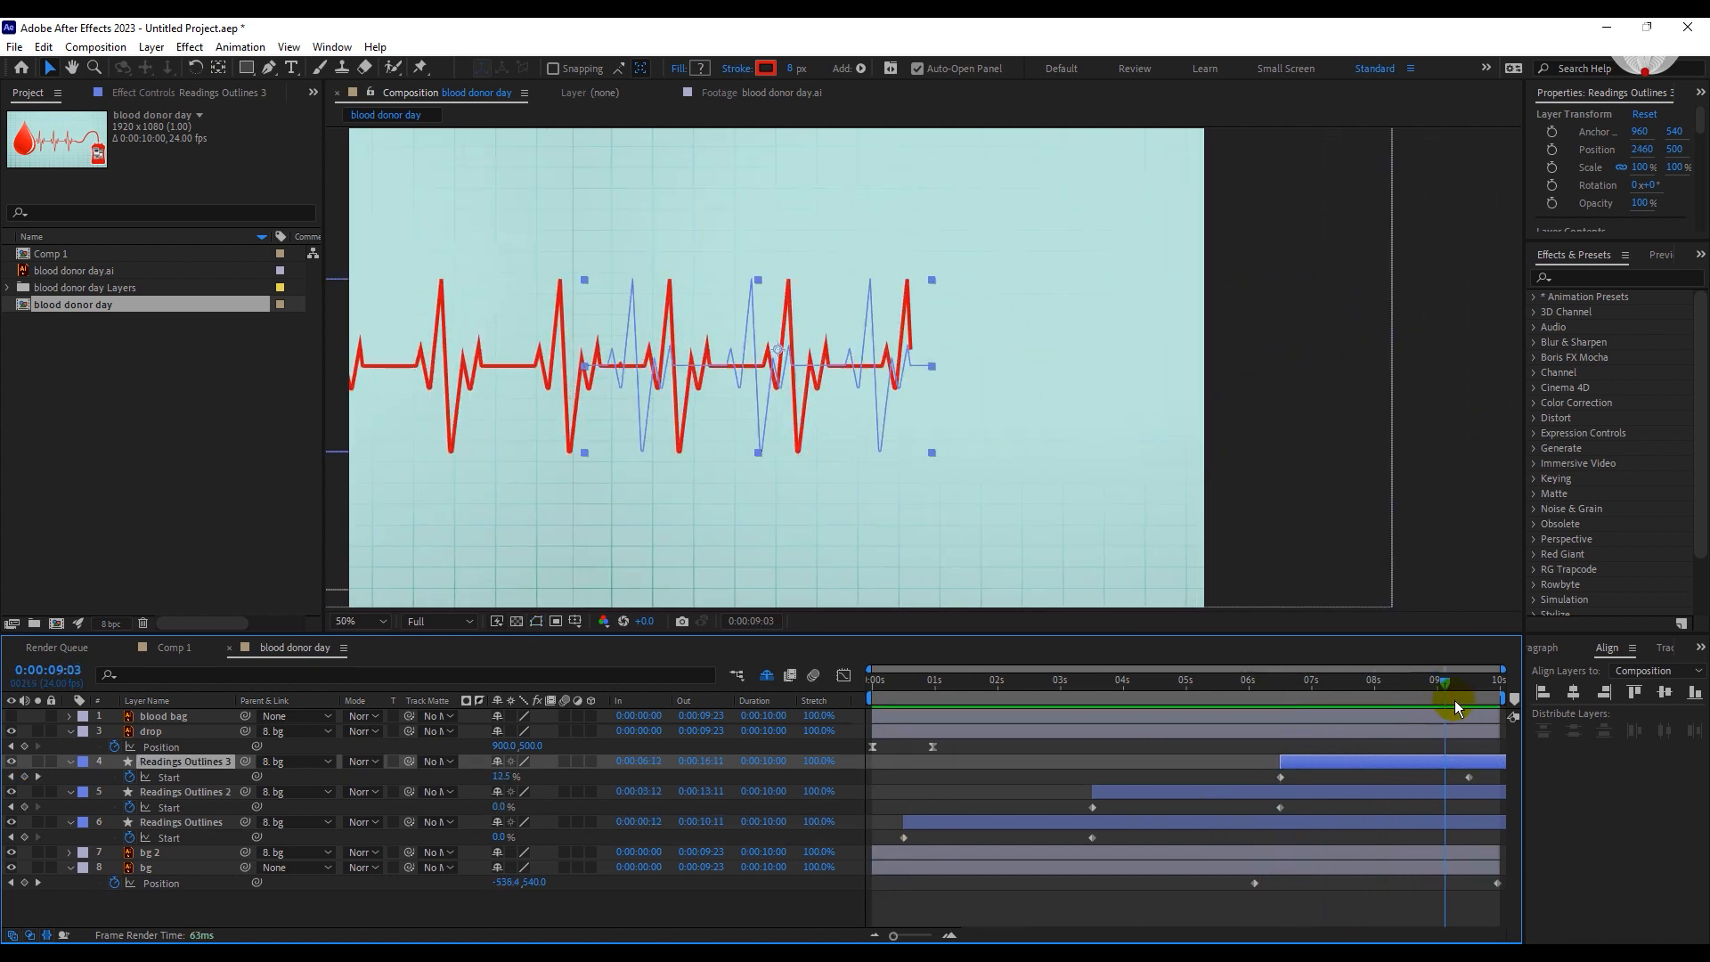
# Set the blood donor day composition's duration to 0:00:25:00.
pyautogui.click(1416, 807)
pyautogui.click(96, 46)
pyautogui.click(116, 90)
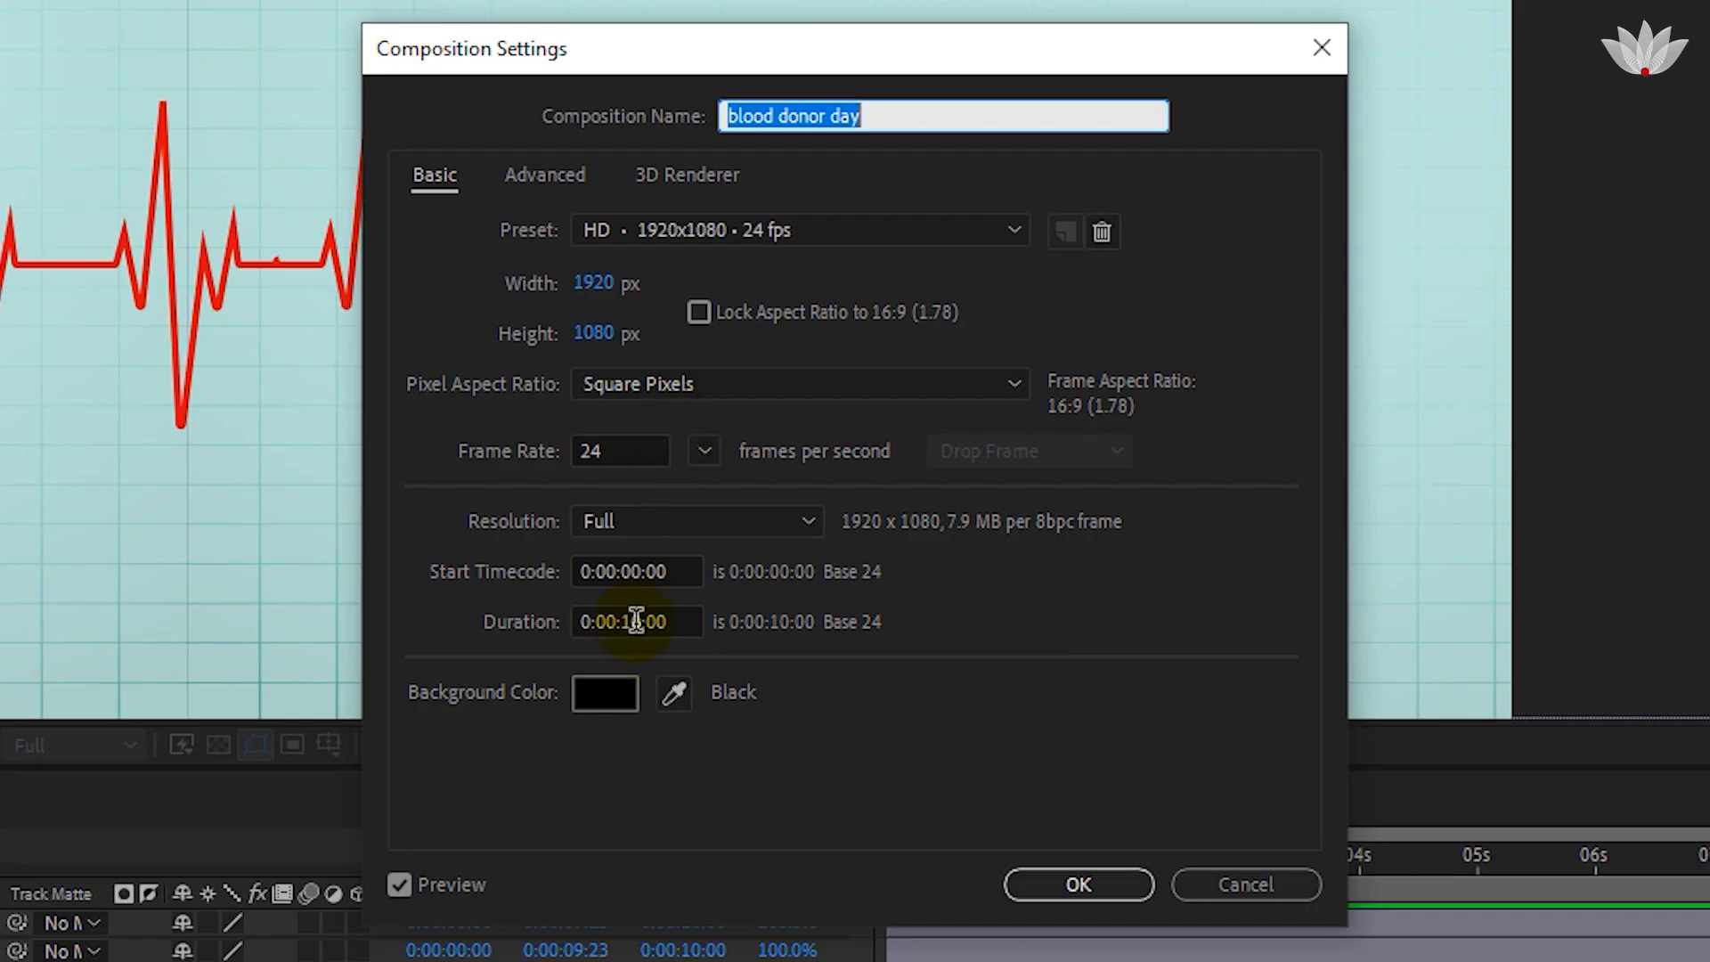
pyautogui.click(628, 622)
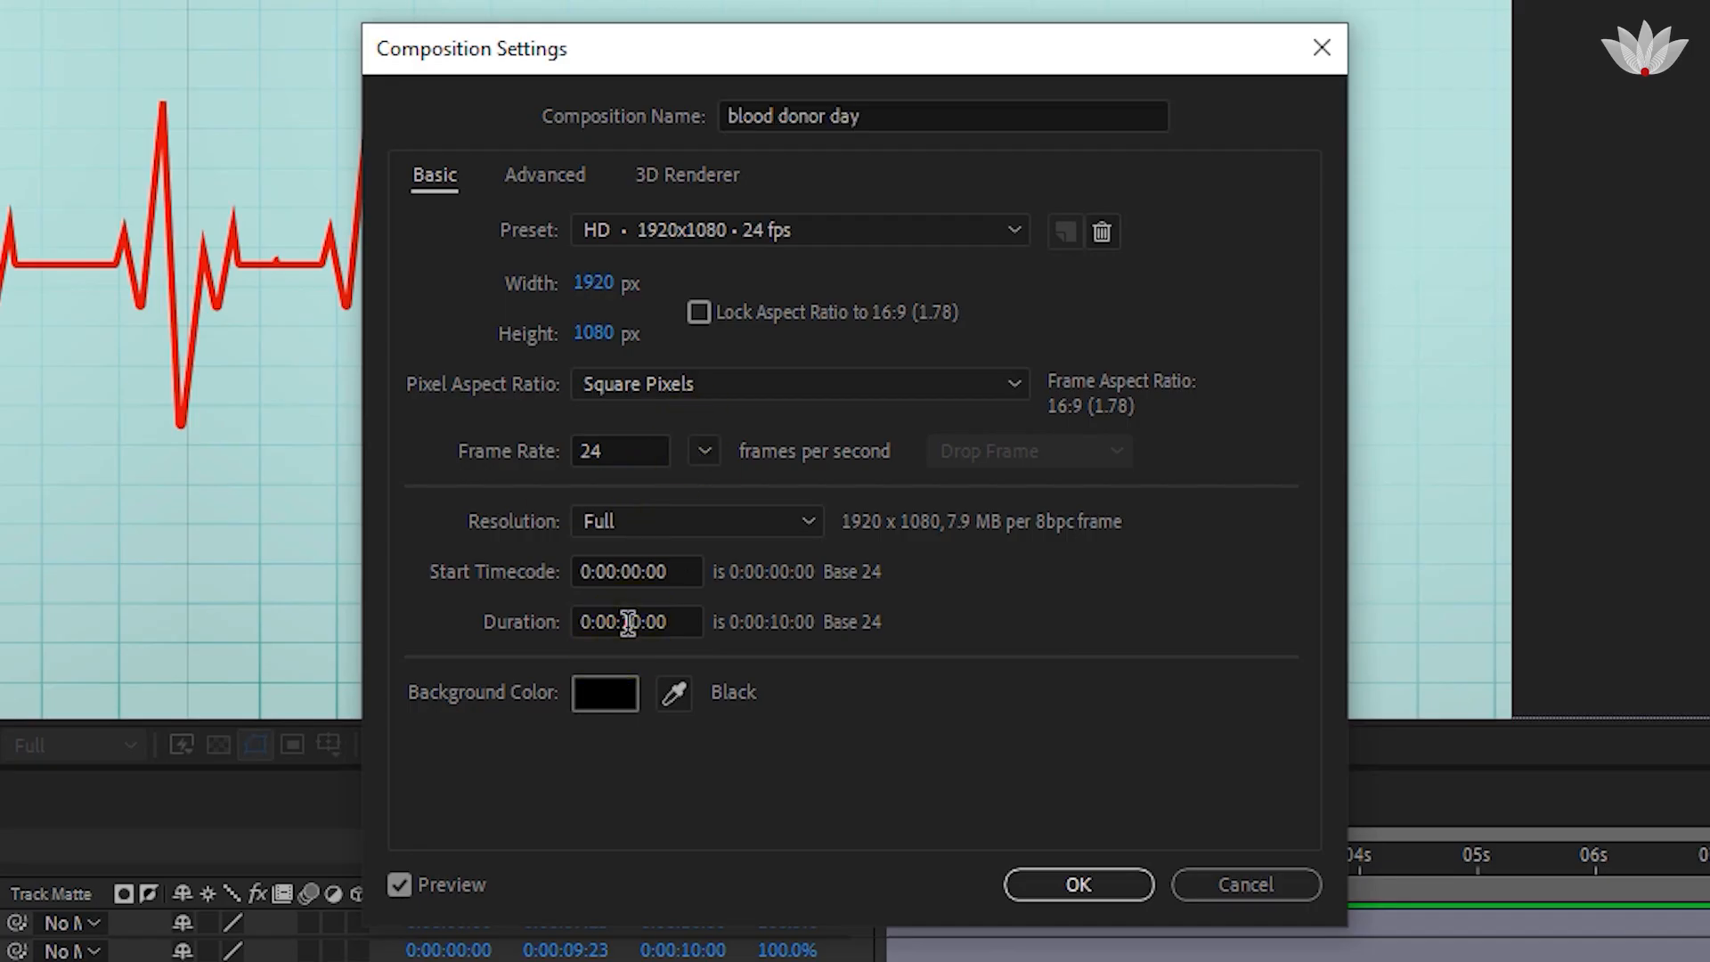
pyautogui.write('25')
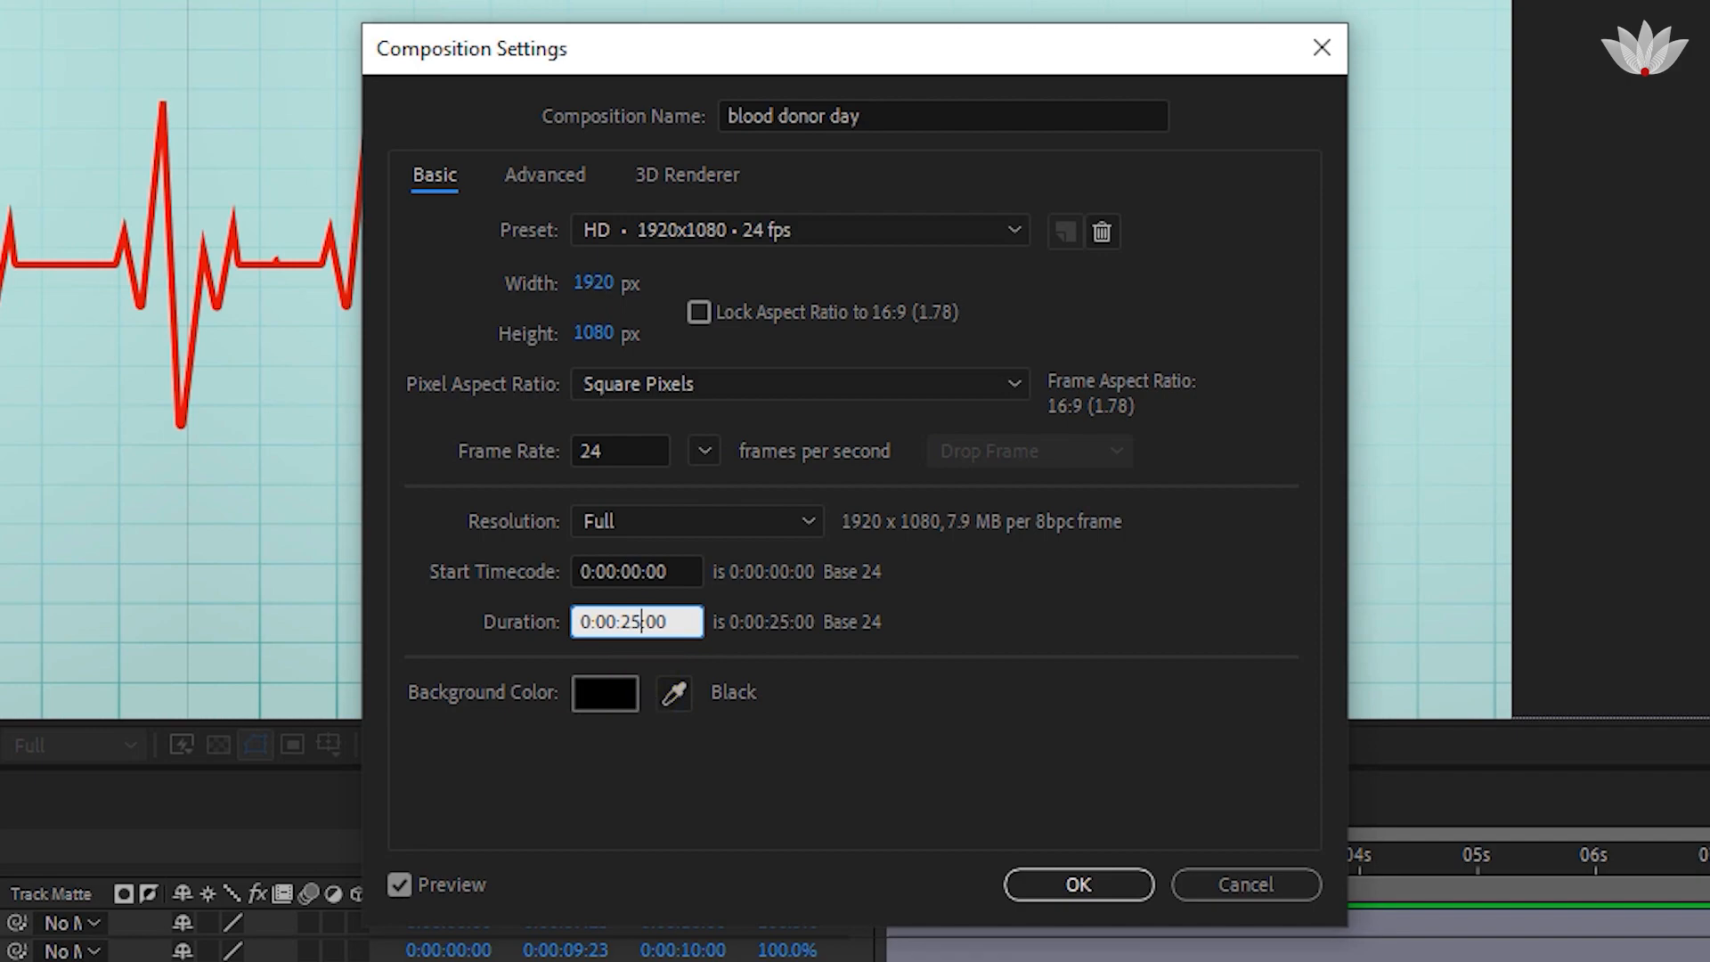
pyautogui.press('Return')
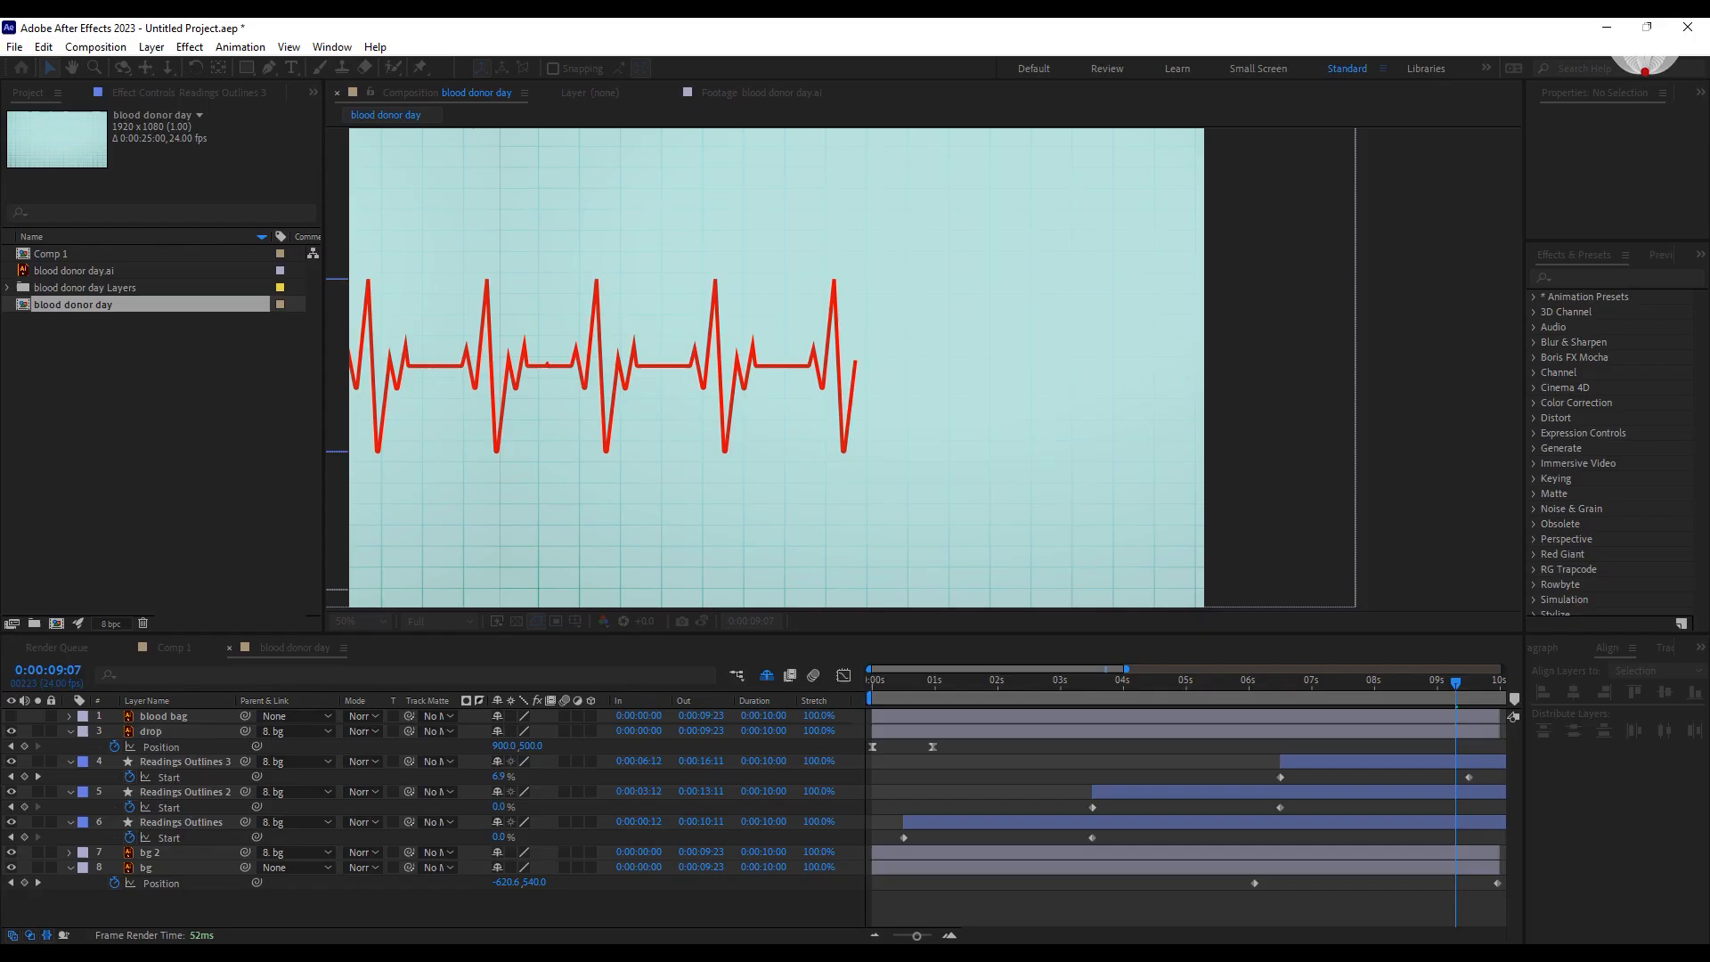
# Extend both background layers, the three Readings Outlines layers, drop and blood bag to the end of the lengthened composition.
pyautogui.moveTo(914, 935); pyautogui.dragTo(881, 934)
pyautogui.click(1059, 854)
pyautogui.keyDown('shift'); pyautogui.click(1059, 868); pyautogui.keyUp('shift')
pyautogui.moveTo(1120, 867); pyautogui.dragTo(1548, 847)
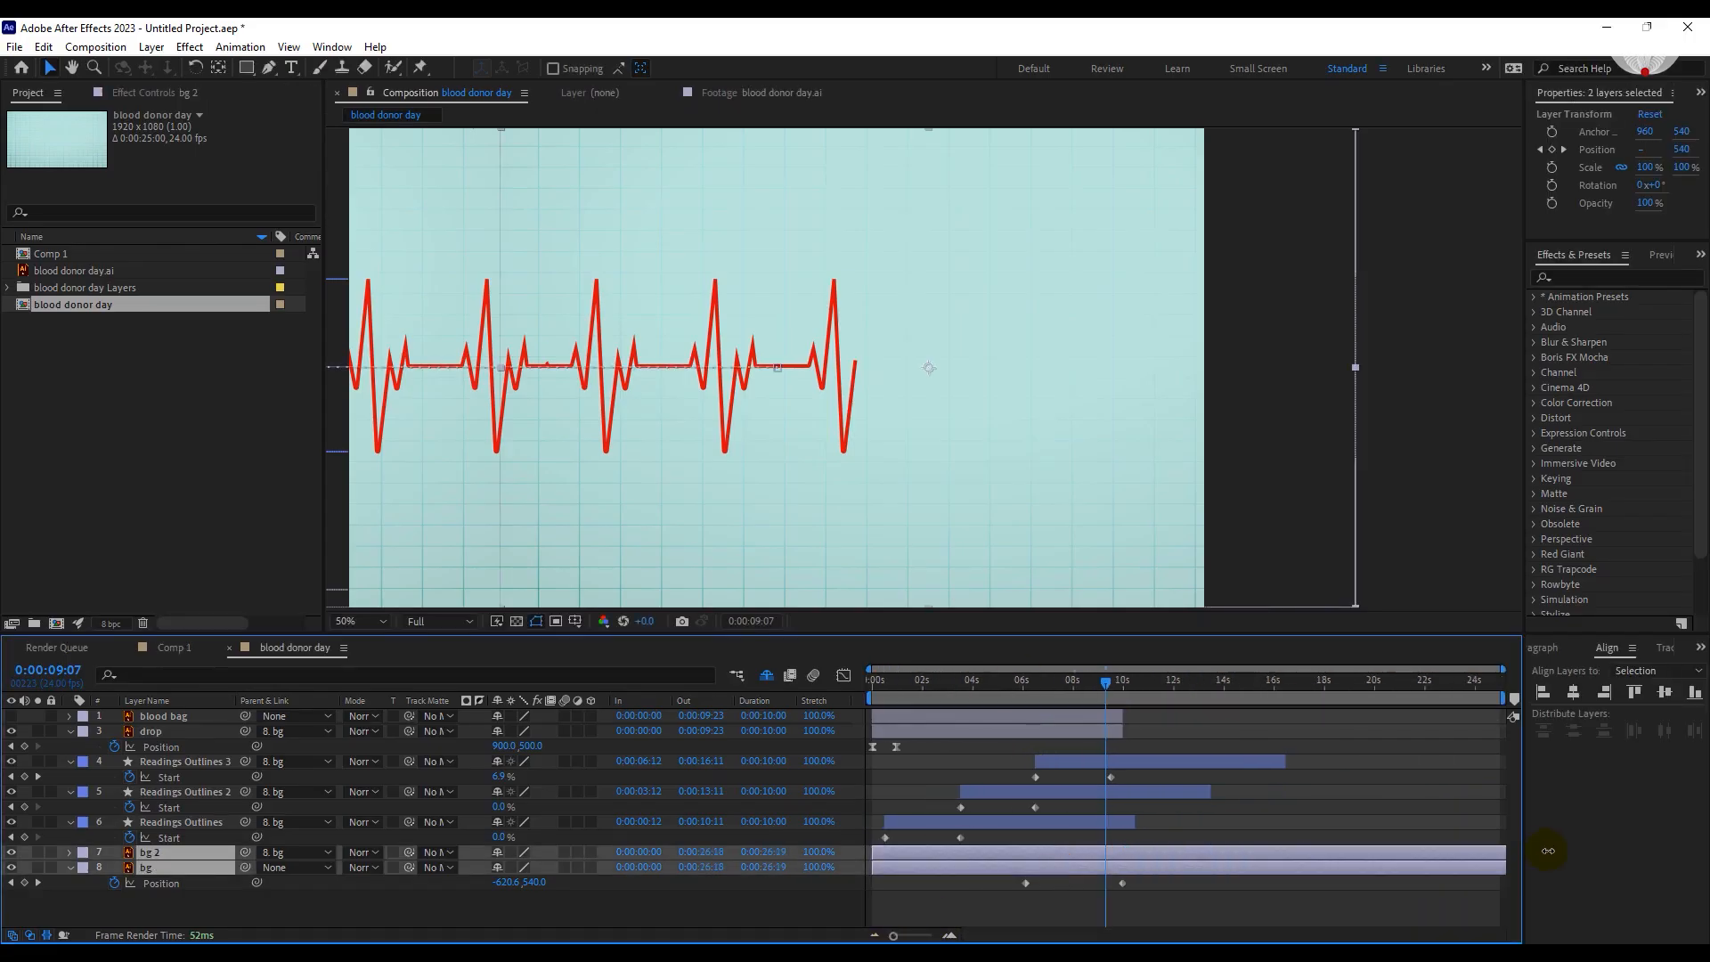
pyautogui.moveTo(1134, 821); pyautogui.dragTo(1514, 821)
pyautogui.moveTo(1210, 792); pyautogui.dragTo(1514, 792)
pyautogui.moveTo(1287, 767); pyautogui.dragTo(1569, 765)
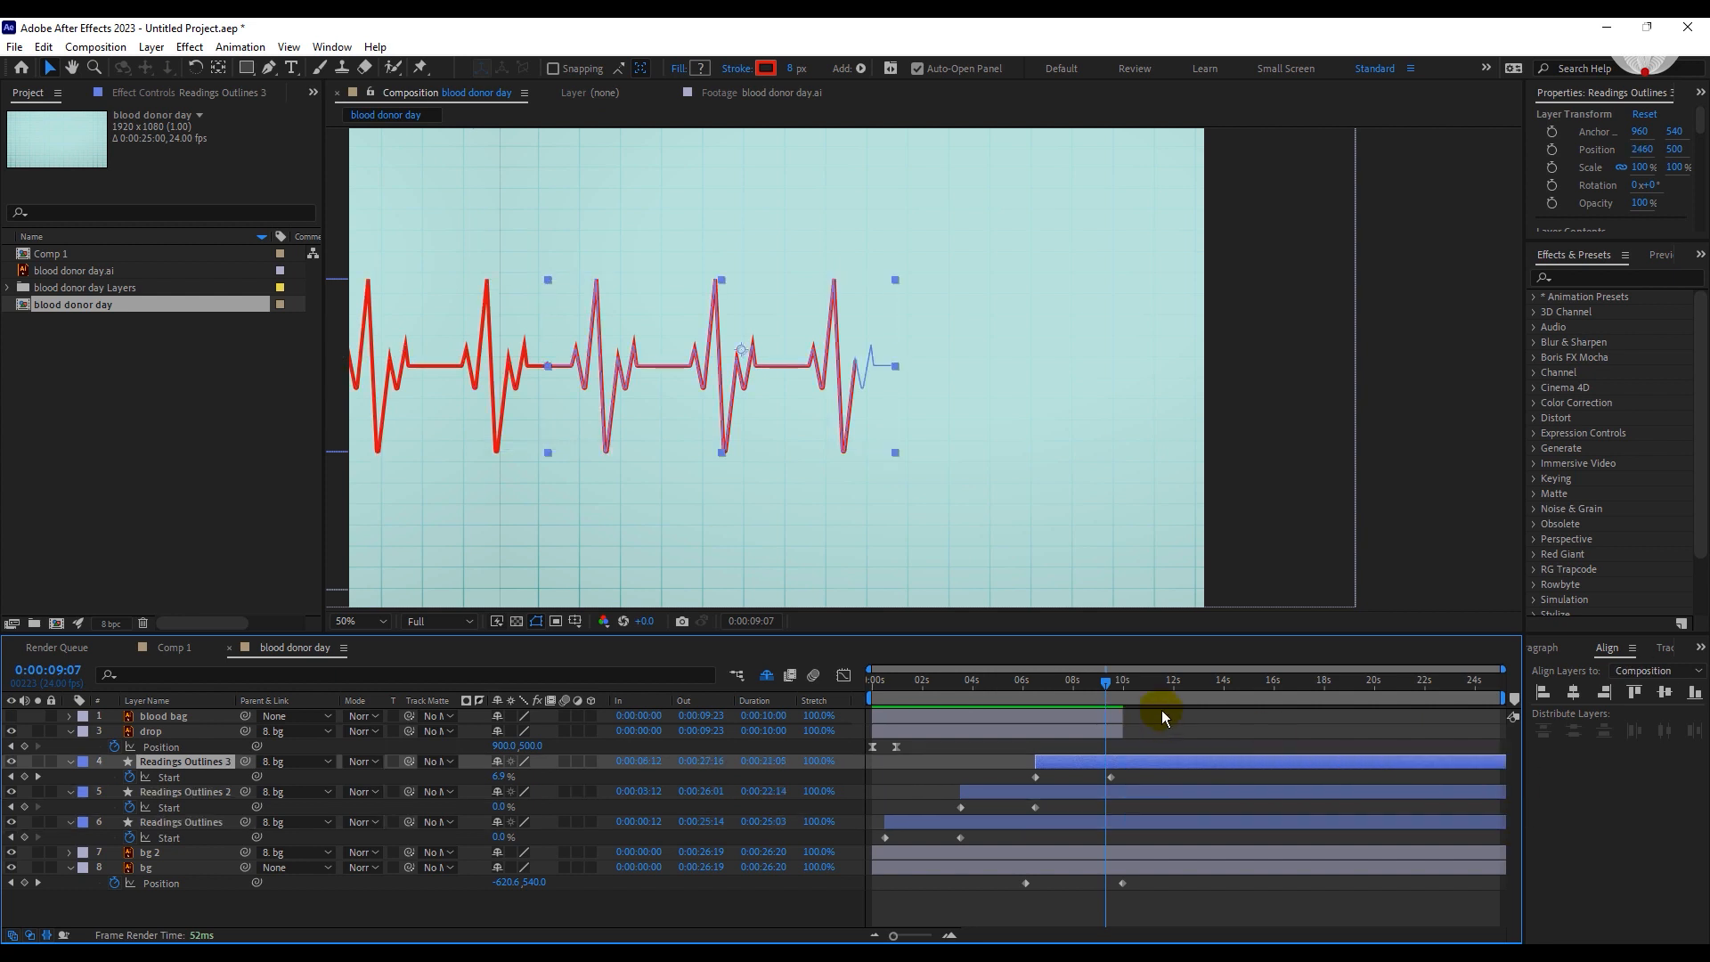
pyautogui.moveTo(1161, 711); pyautogui.dragTo(1110, 734)
pyautogui.moveTo(1122, 731); pyautogui.dragTo(1578, 731)
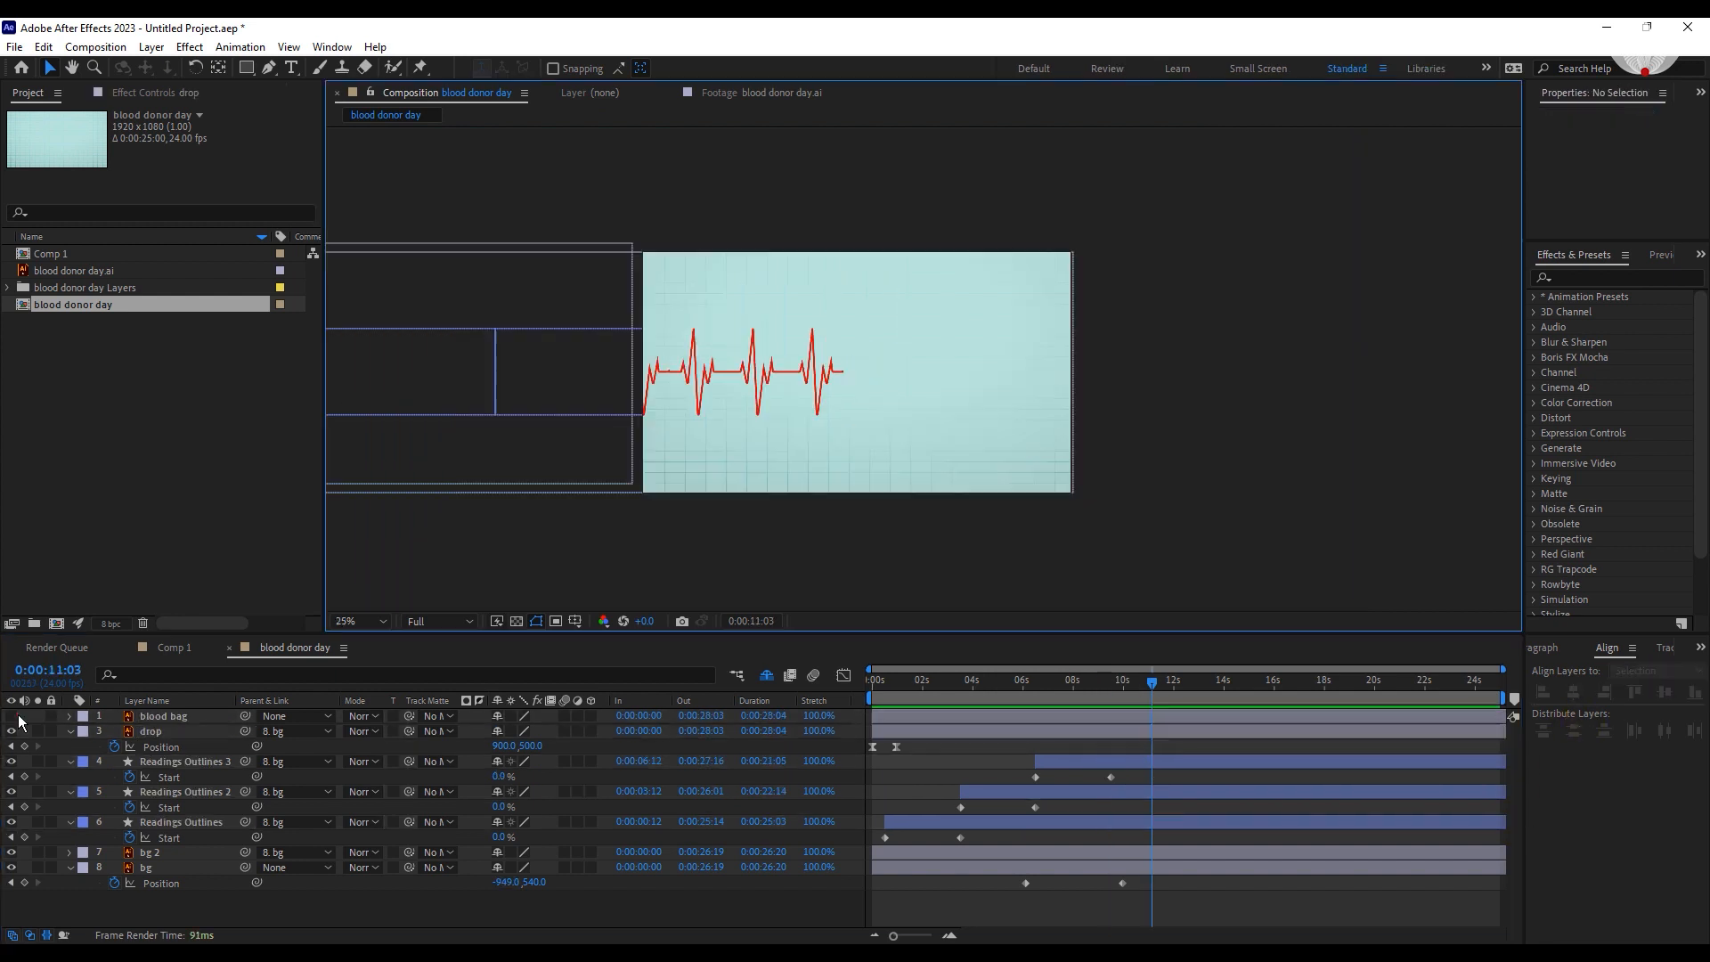
# Show the blood bag layer and set the bg layer's ending horizontal Position to -669 so the heartbeat line meets the tube.
pyautogui.click(18, 715)
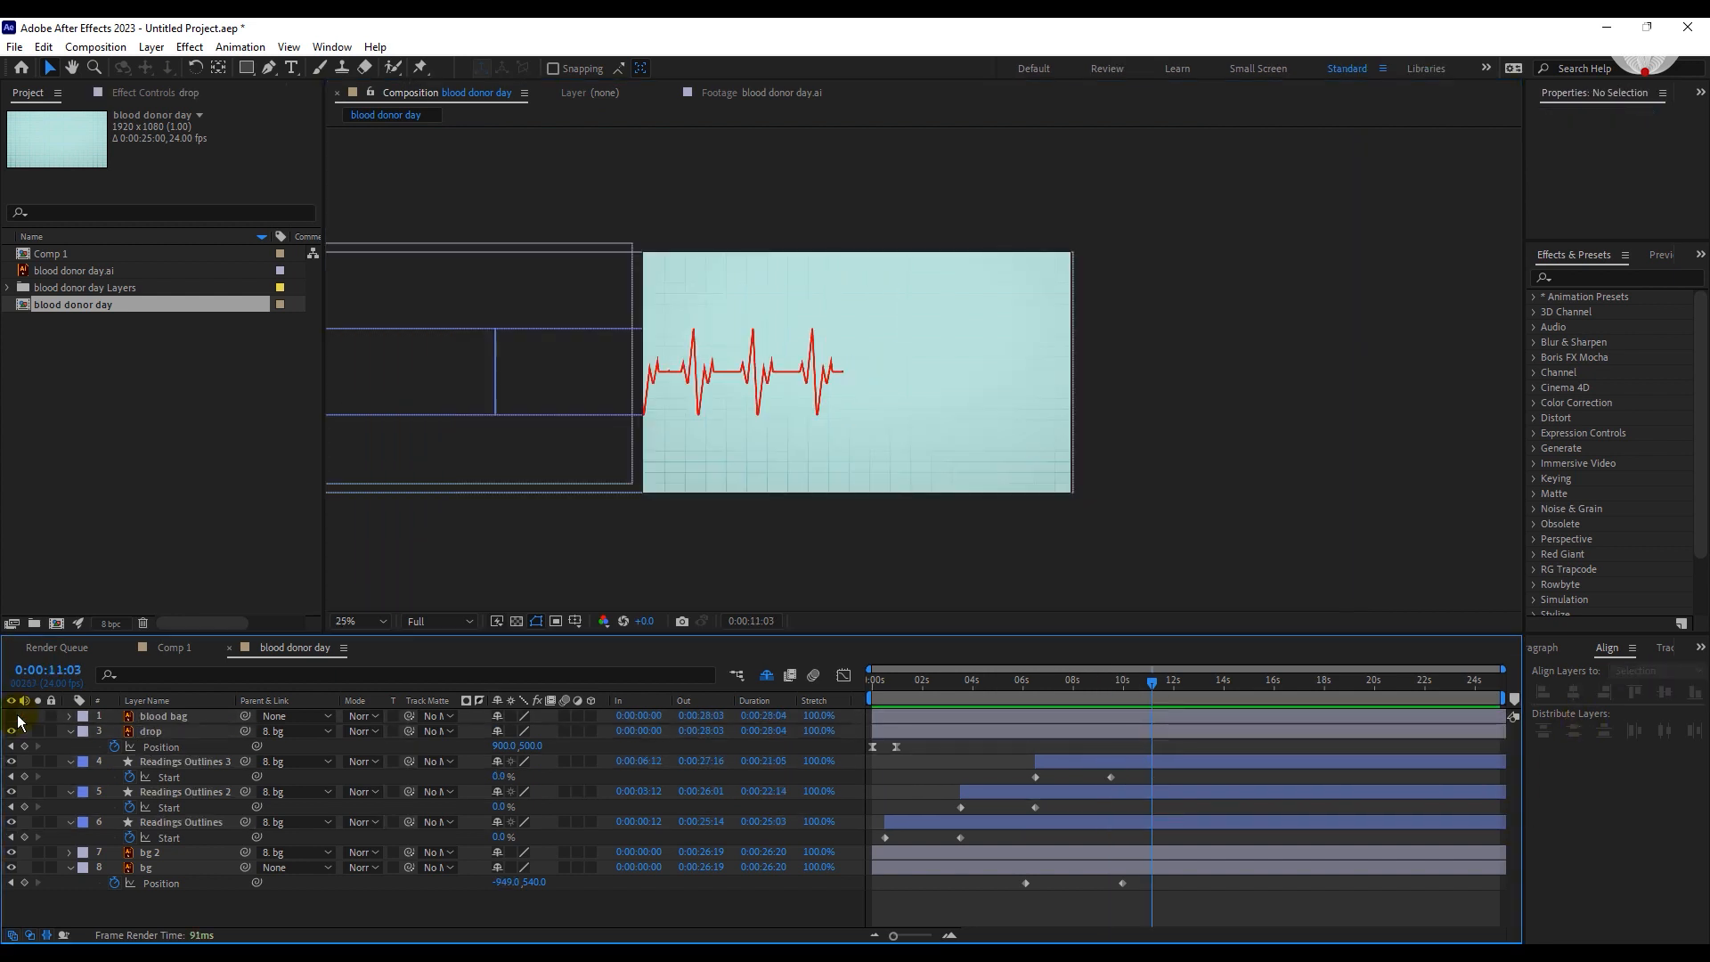
pyautogui.click(13, 716)
pyautogui.moveTo(517, 881); pyautogui.dragTo(713, 881)
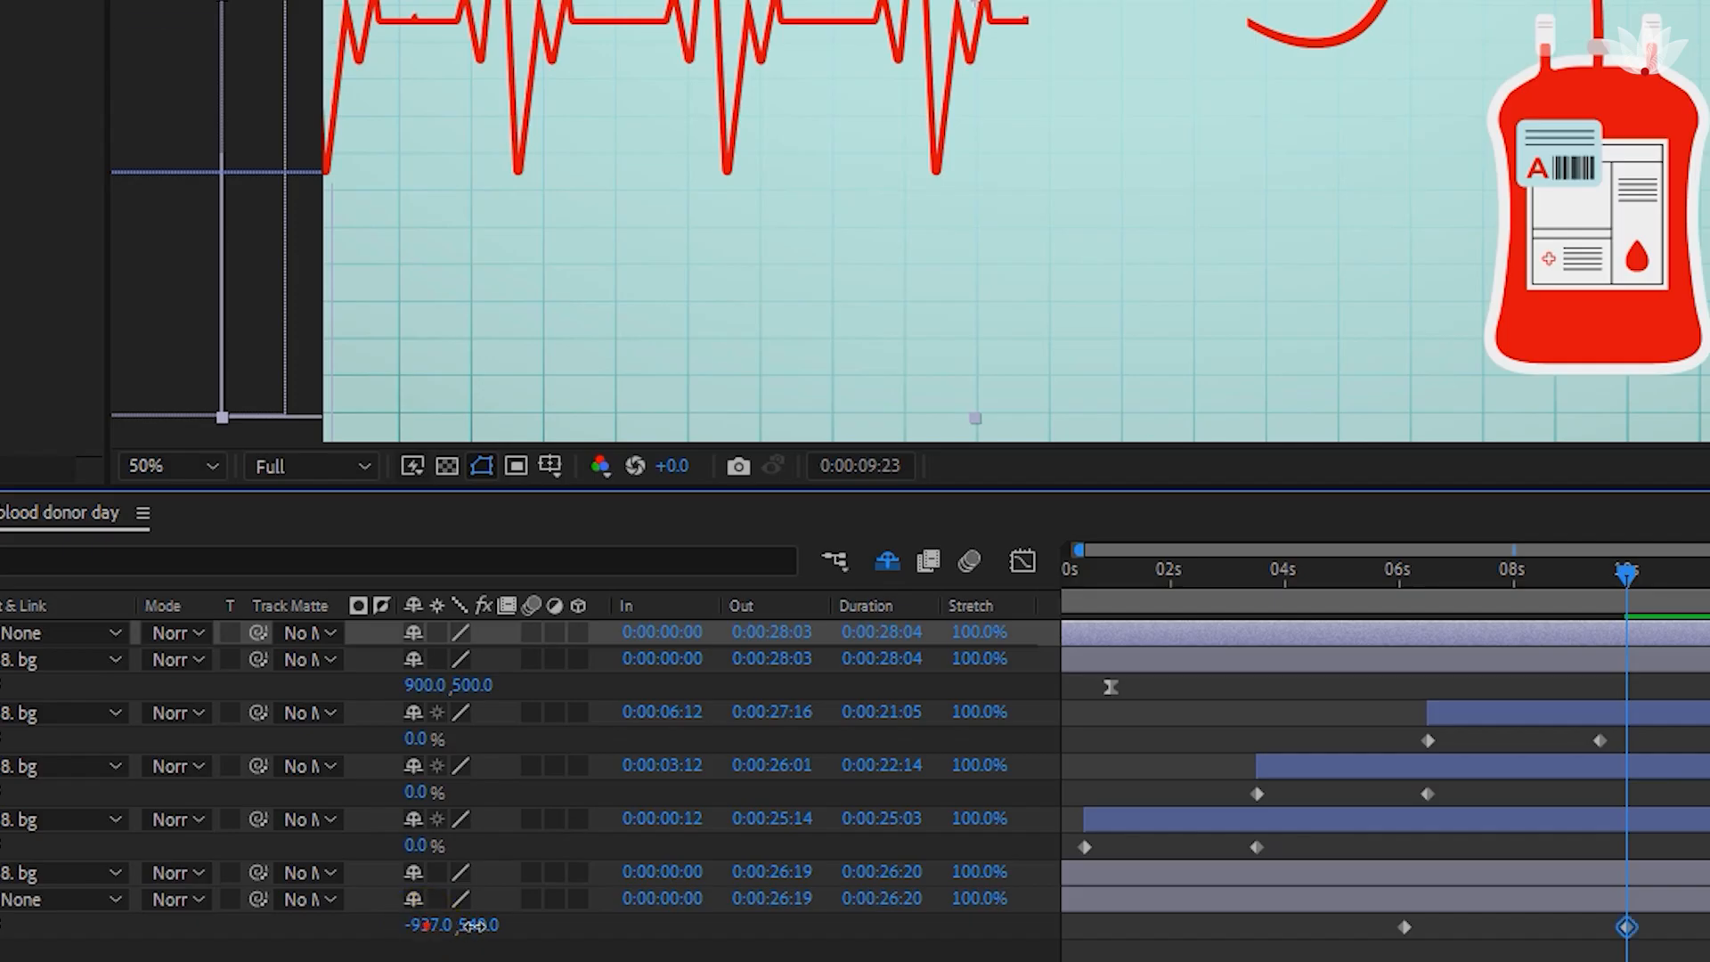
pyautogui.moveTo(792, 923); pyautogui.dragTo(861, 919)
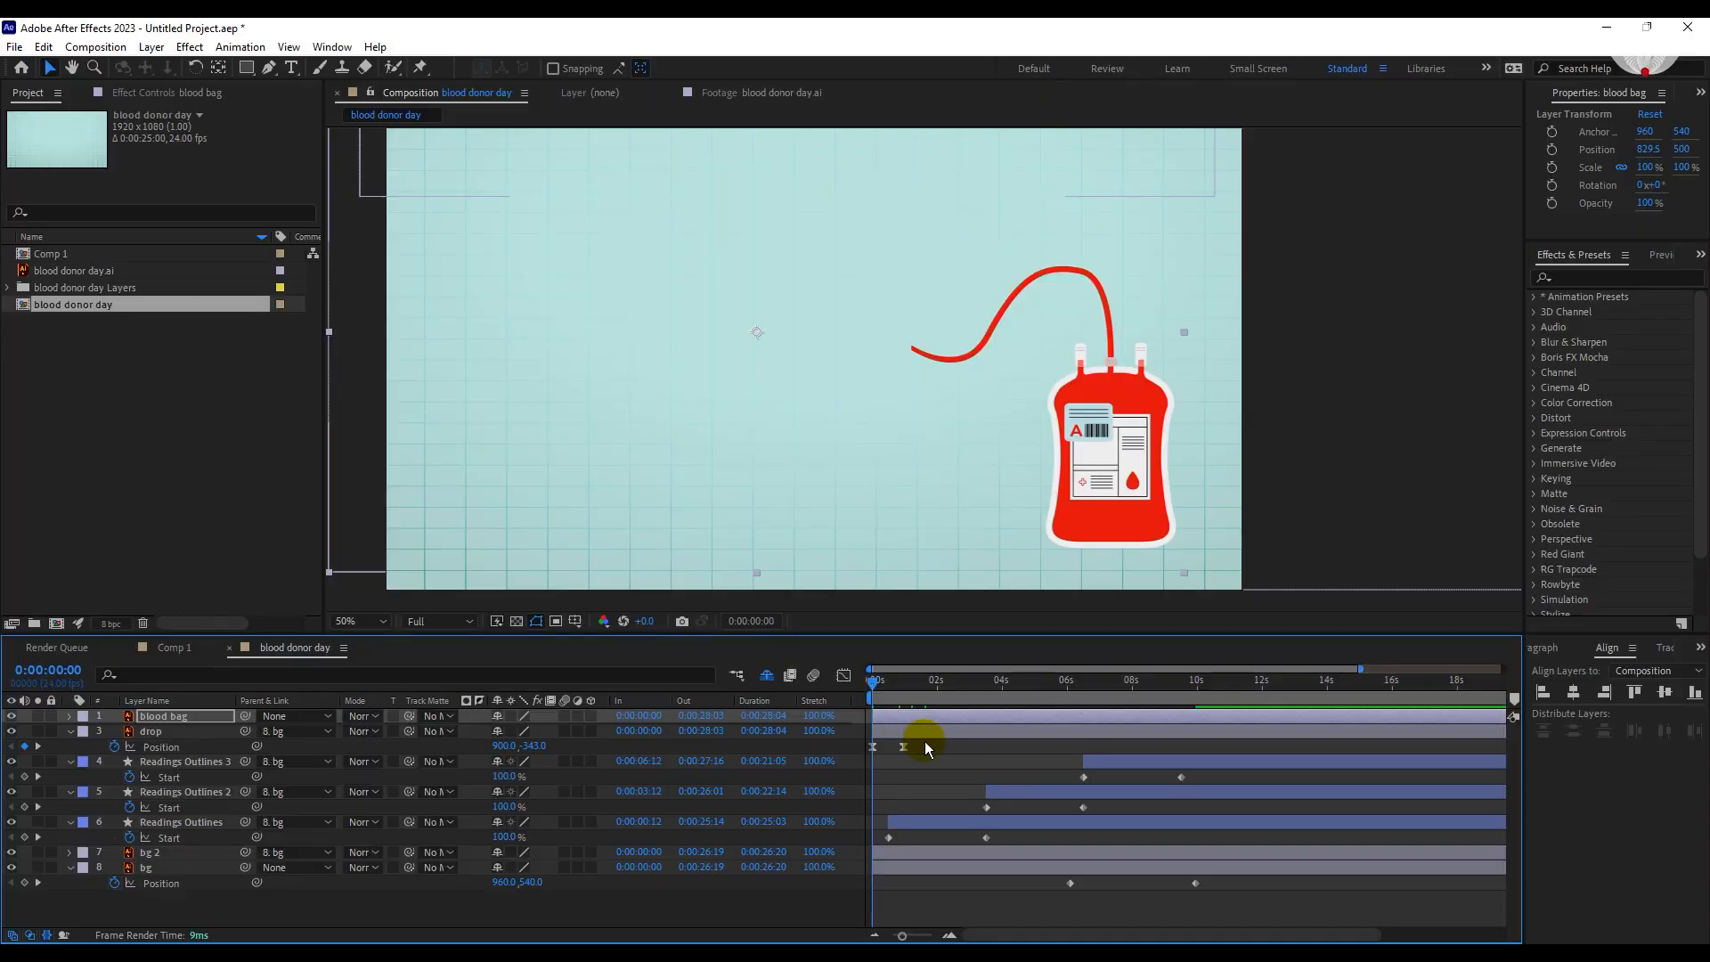
# Preview the animation and shift the blood bag layer to start at 0:00:06:14.
pyautogui.press('space')
pyautogui.moveTo(930, 715); pyautogui.dragTo(1236, 708)
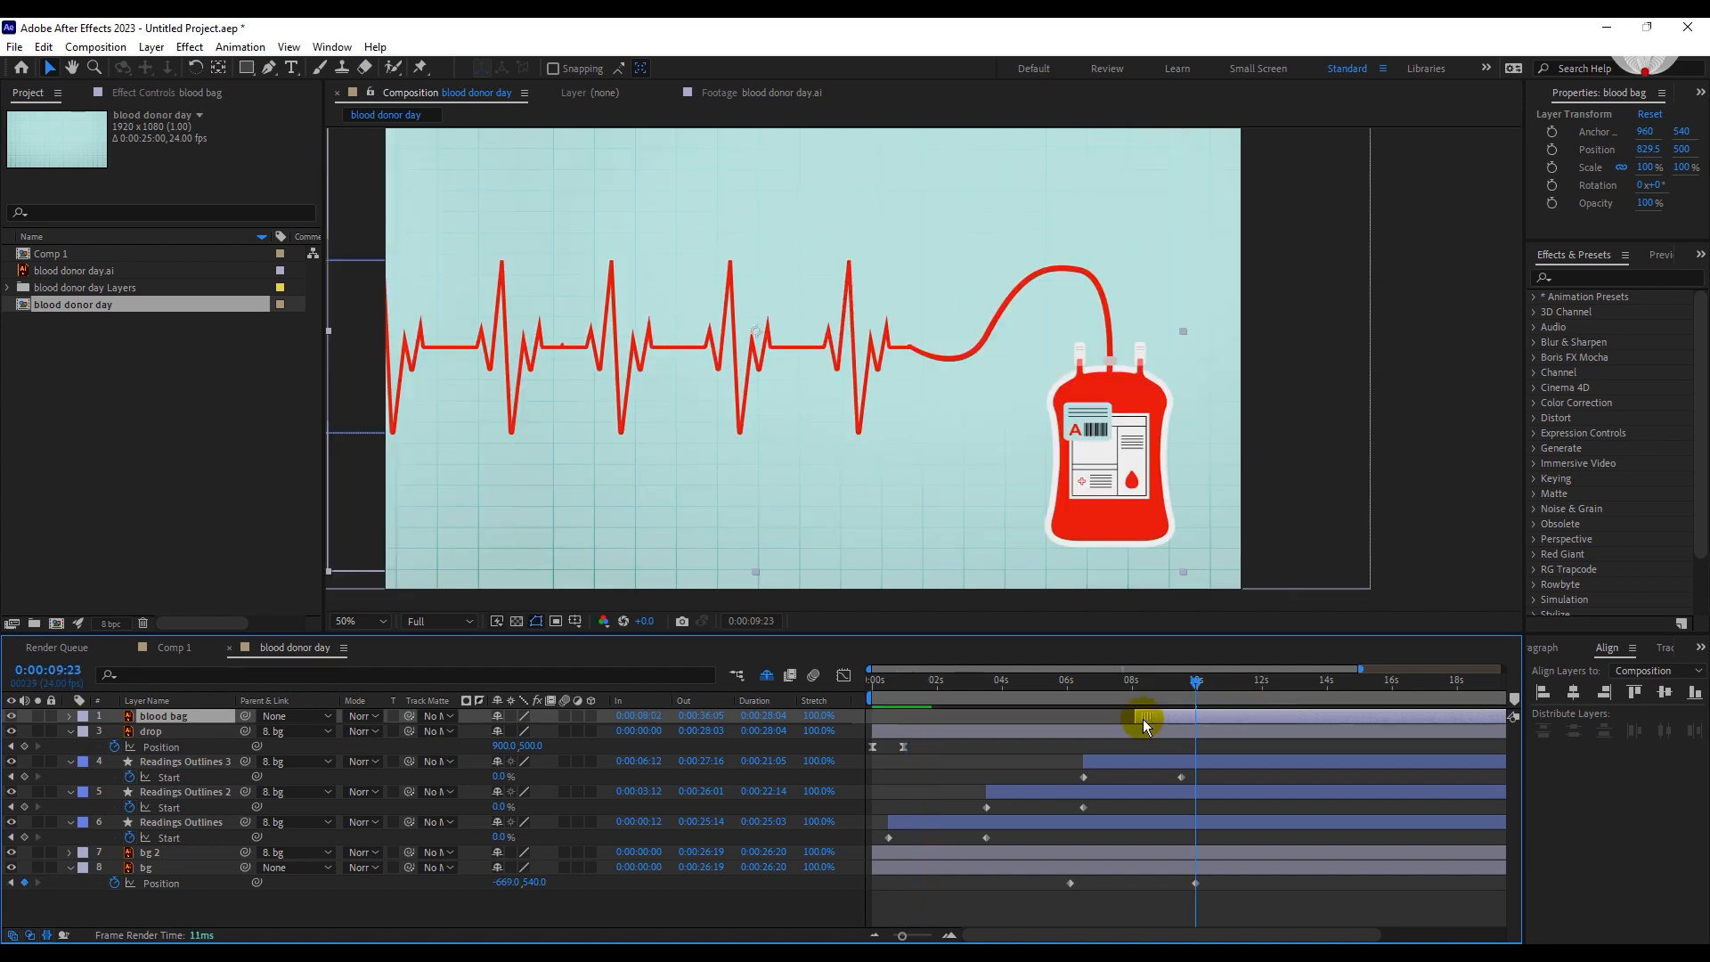
pyautogui.moveTo(1098, 719); pyautogui.dragTo(1098, 719)
# Keyframe the blood bag's horizontal Position from 1032.5 at 0:00:06:13 to 829.5 at 0:00:09:12.
pyautogui.moveTo(1194, 689); pyautogui.dragTo(1175, 693)
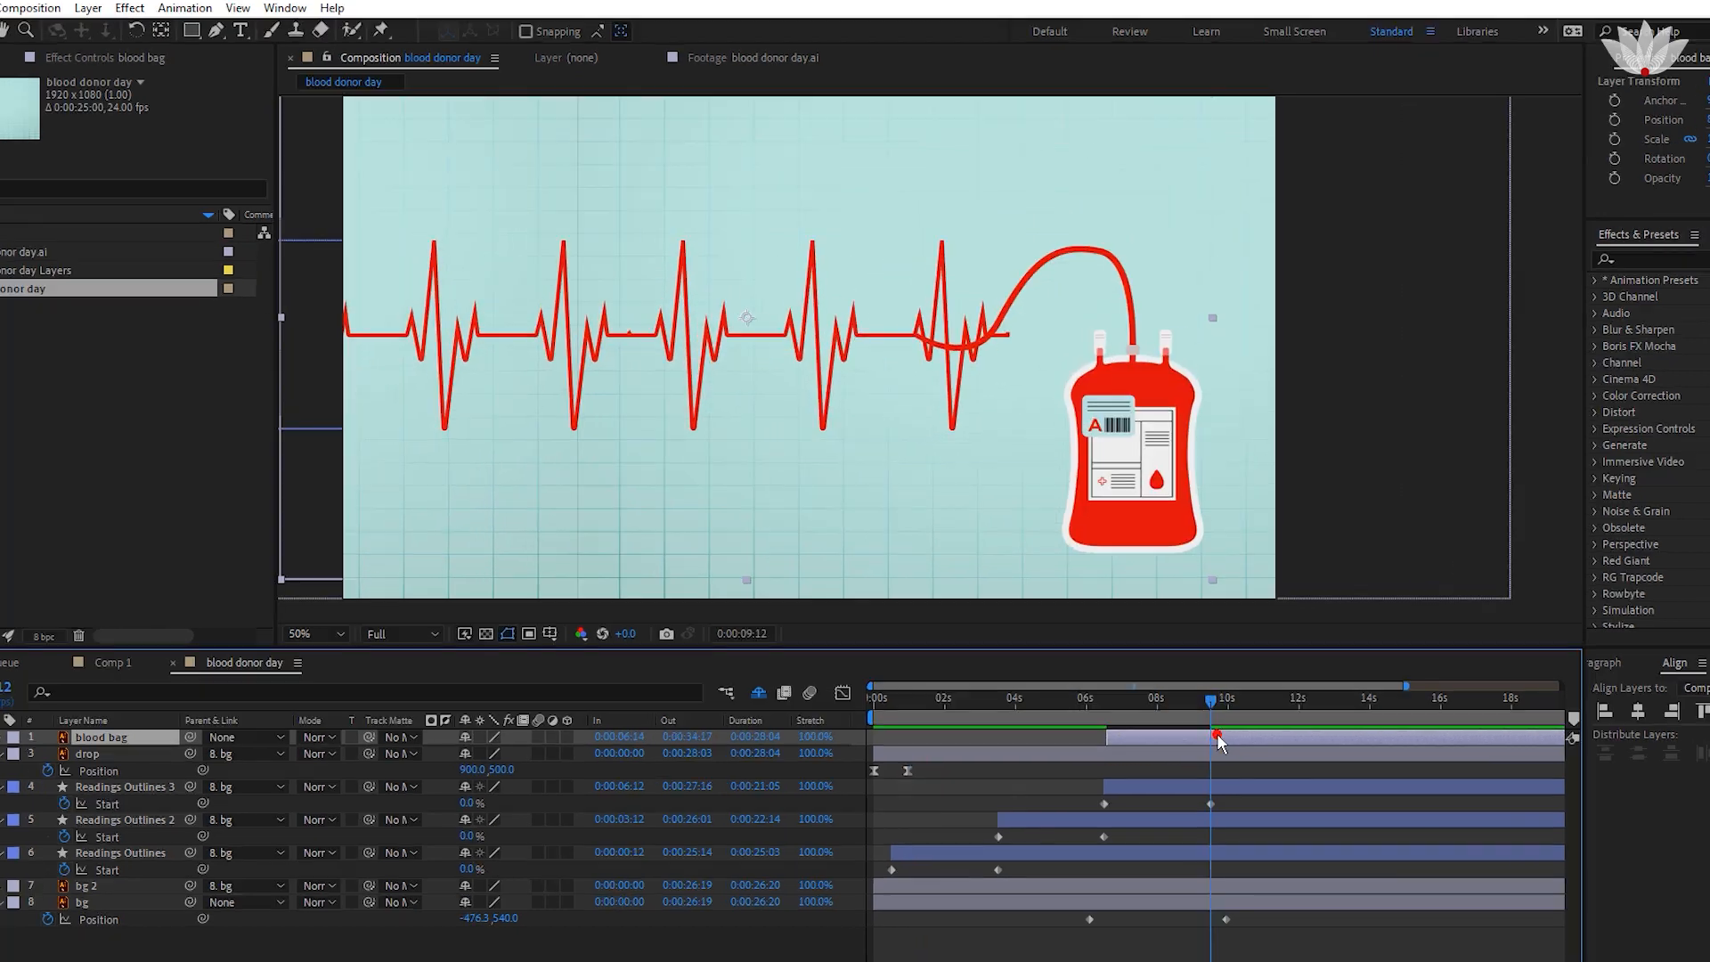
pyautogui.press('p')
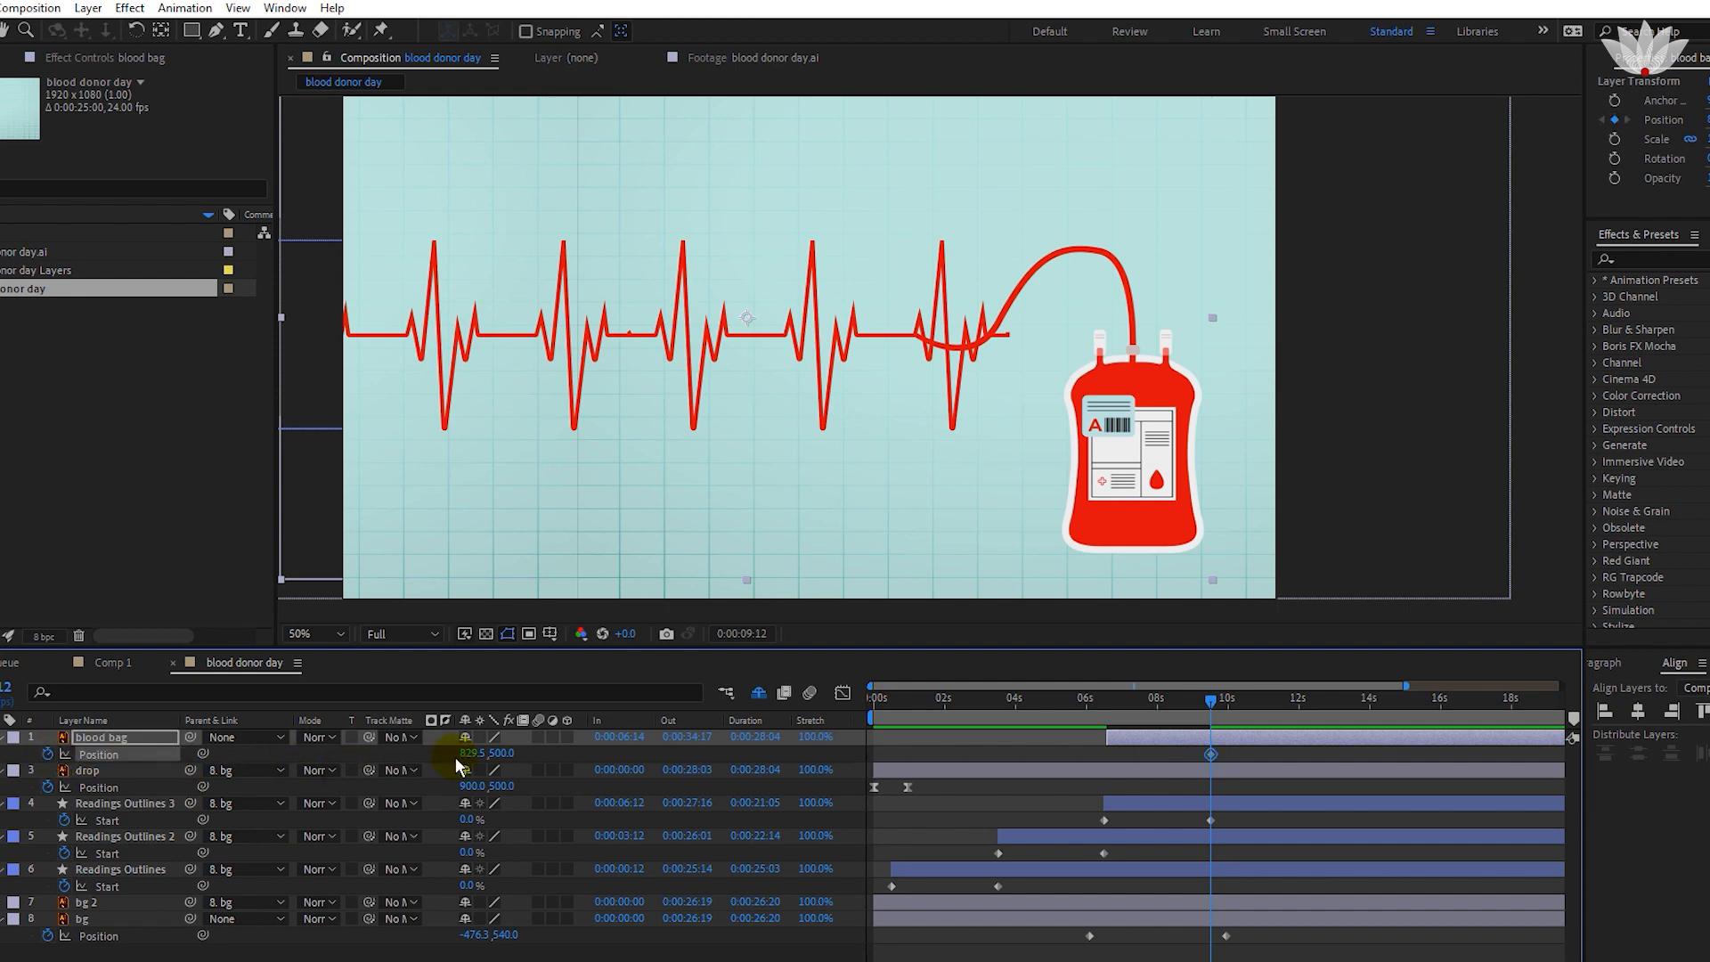
pyautogui.moveTo(1130, 715); pyautogui.dragTo(1104, 712)
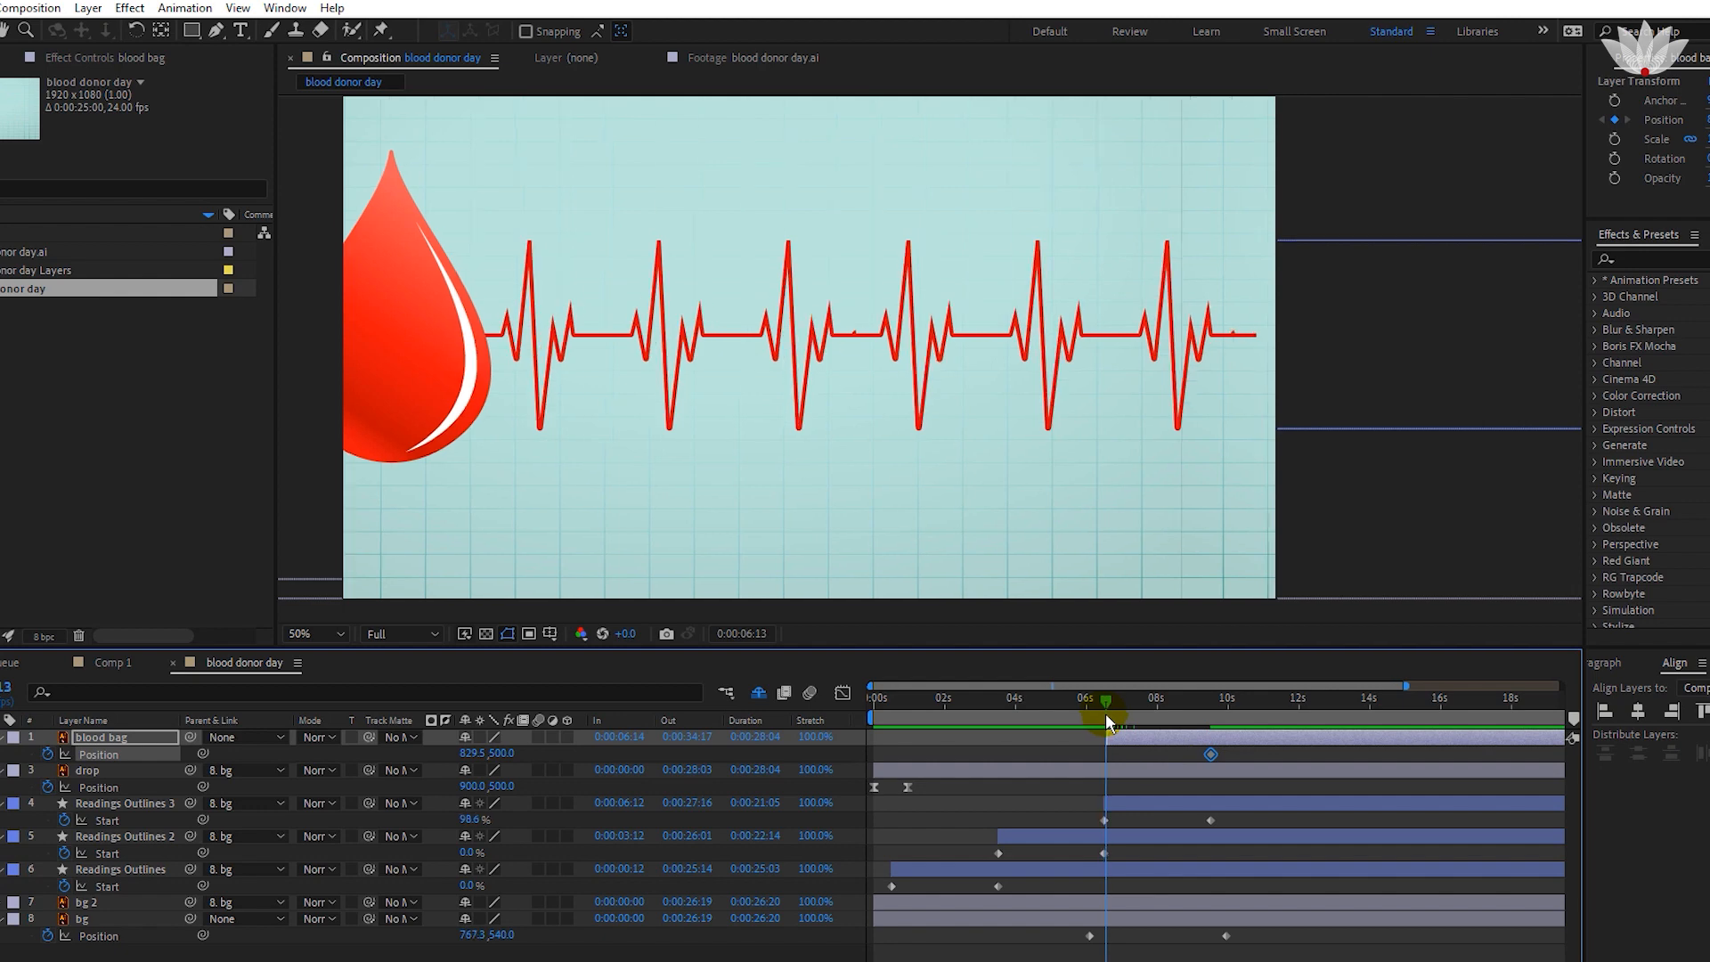
pyautogui.moveTo(464, 752); pyautogui.dragTo(491, 752)
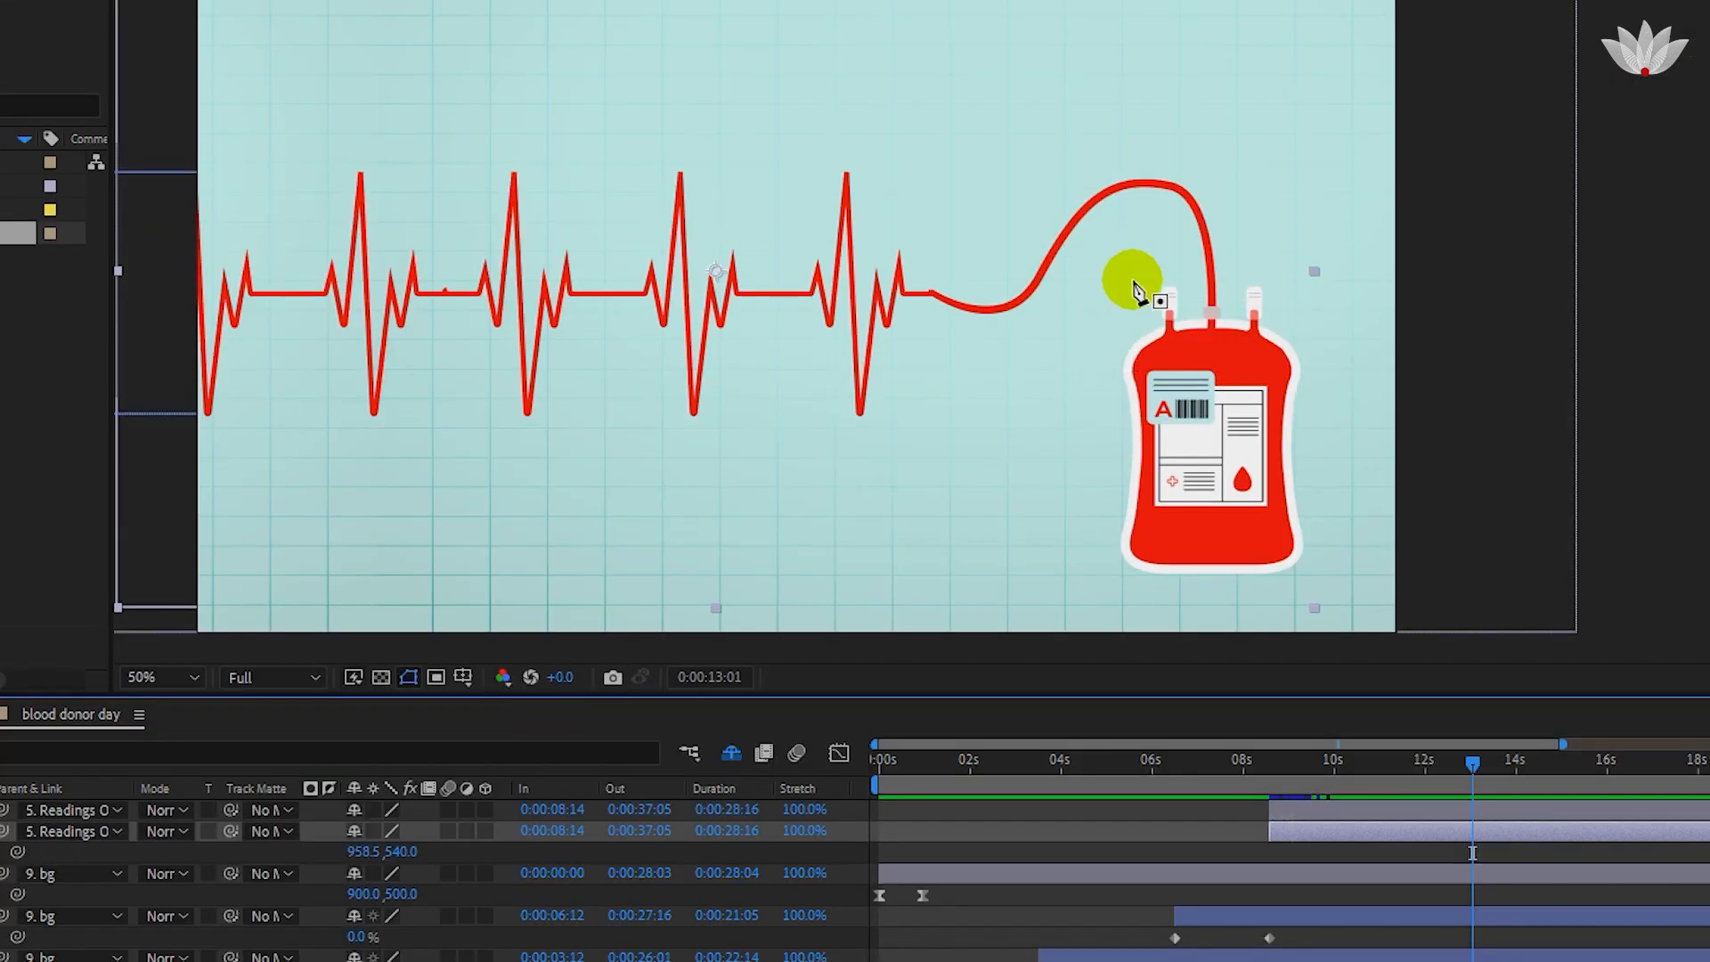
# Draw a closed Pen mask around the bag on the blood bag layer, leaving out the tube, and isolate the masked bag.
pyautogui.click(1133, 280)
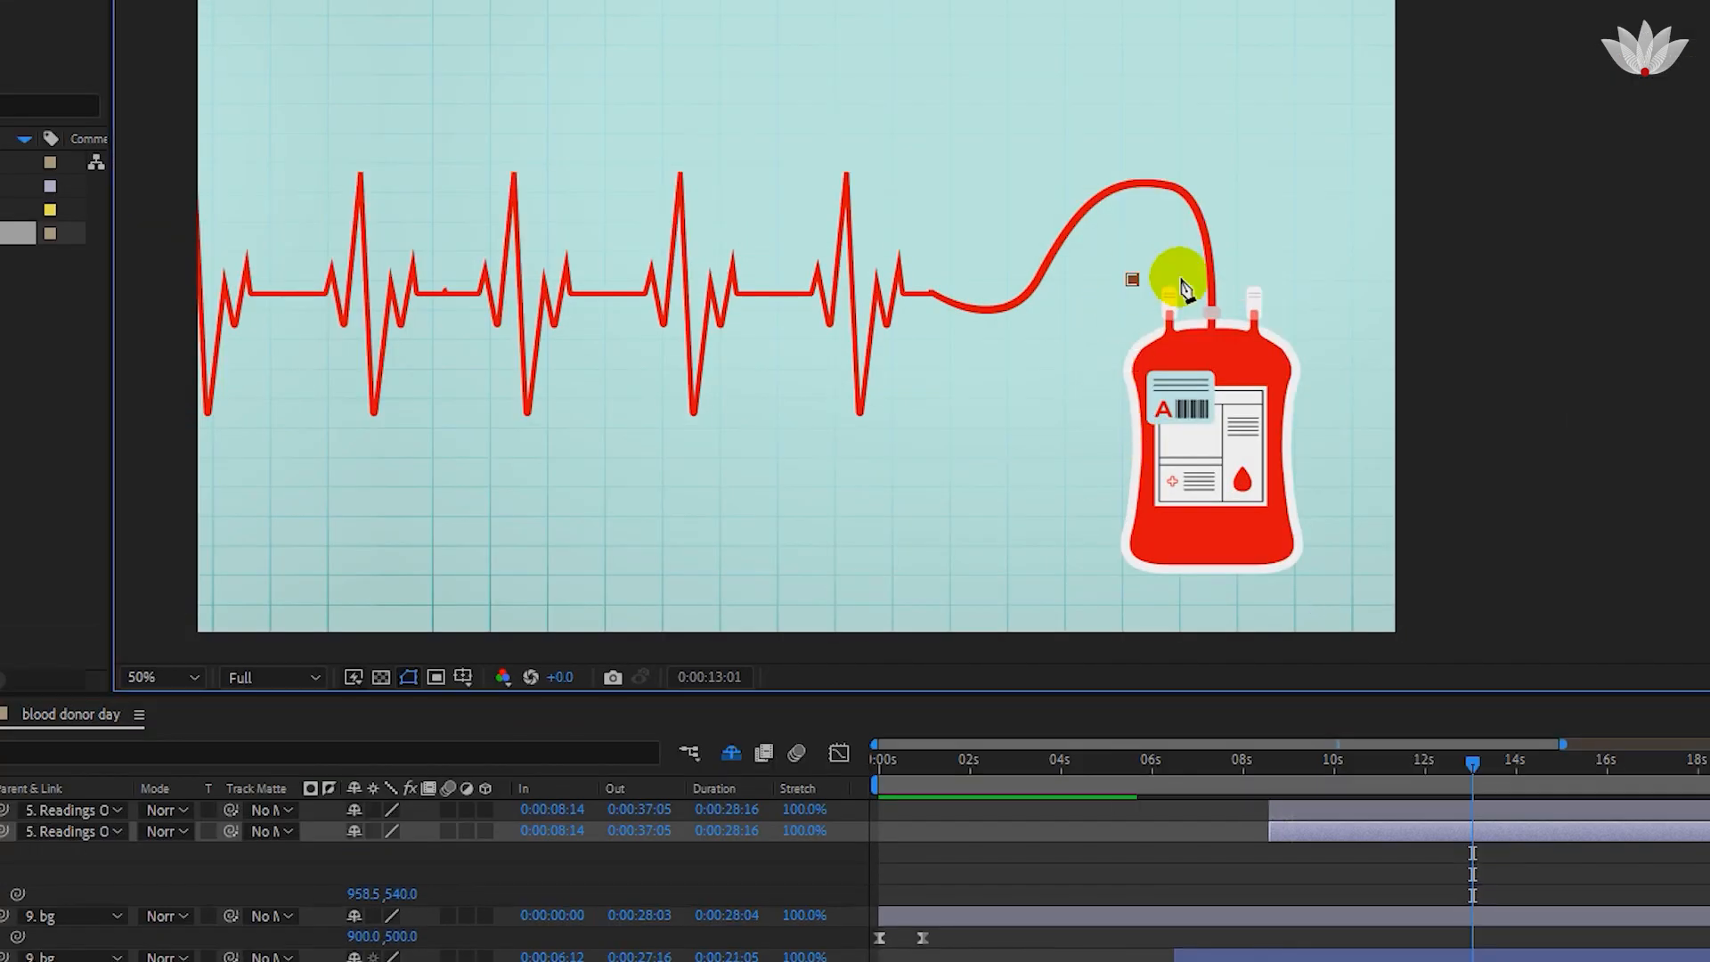
pyautogui.click(1182, 276)
pyautogui.click(1251, 264)
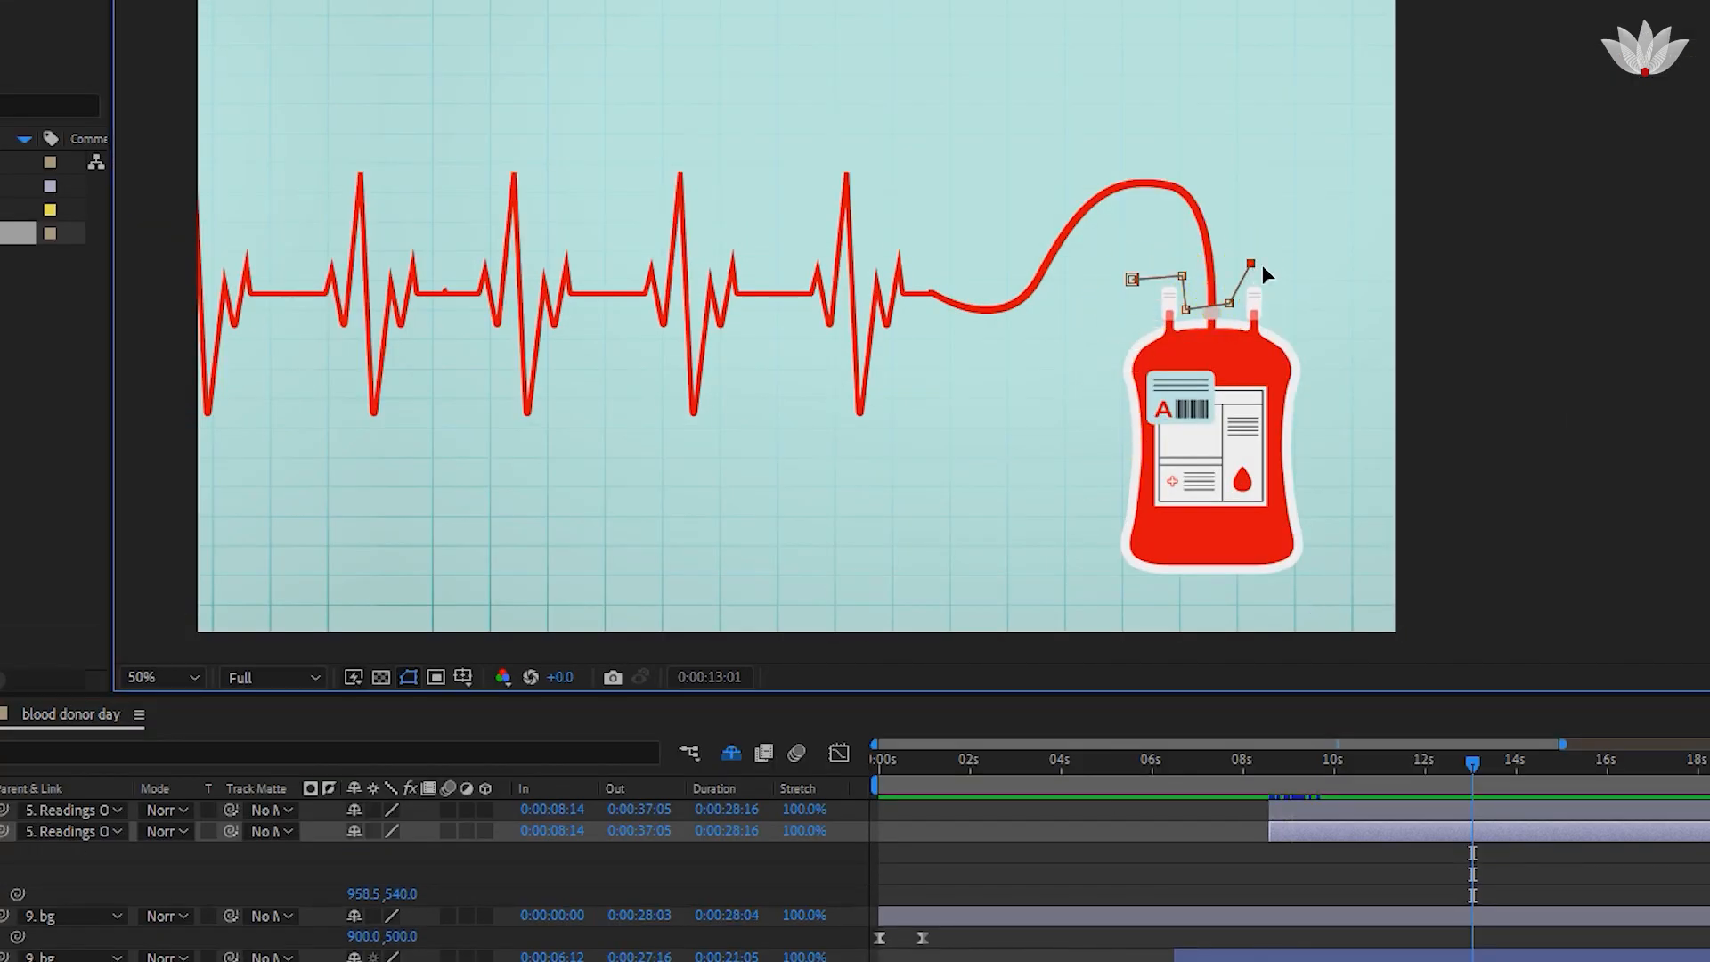
pyautogui.click(1292, 270)
pyautogui.click(1330, 580)
pyautogui.click(1078, 560)
pyautogui.moveTo(1078, 560); pyautogui.dragTo(1087, 585)
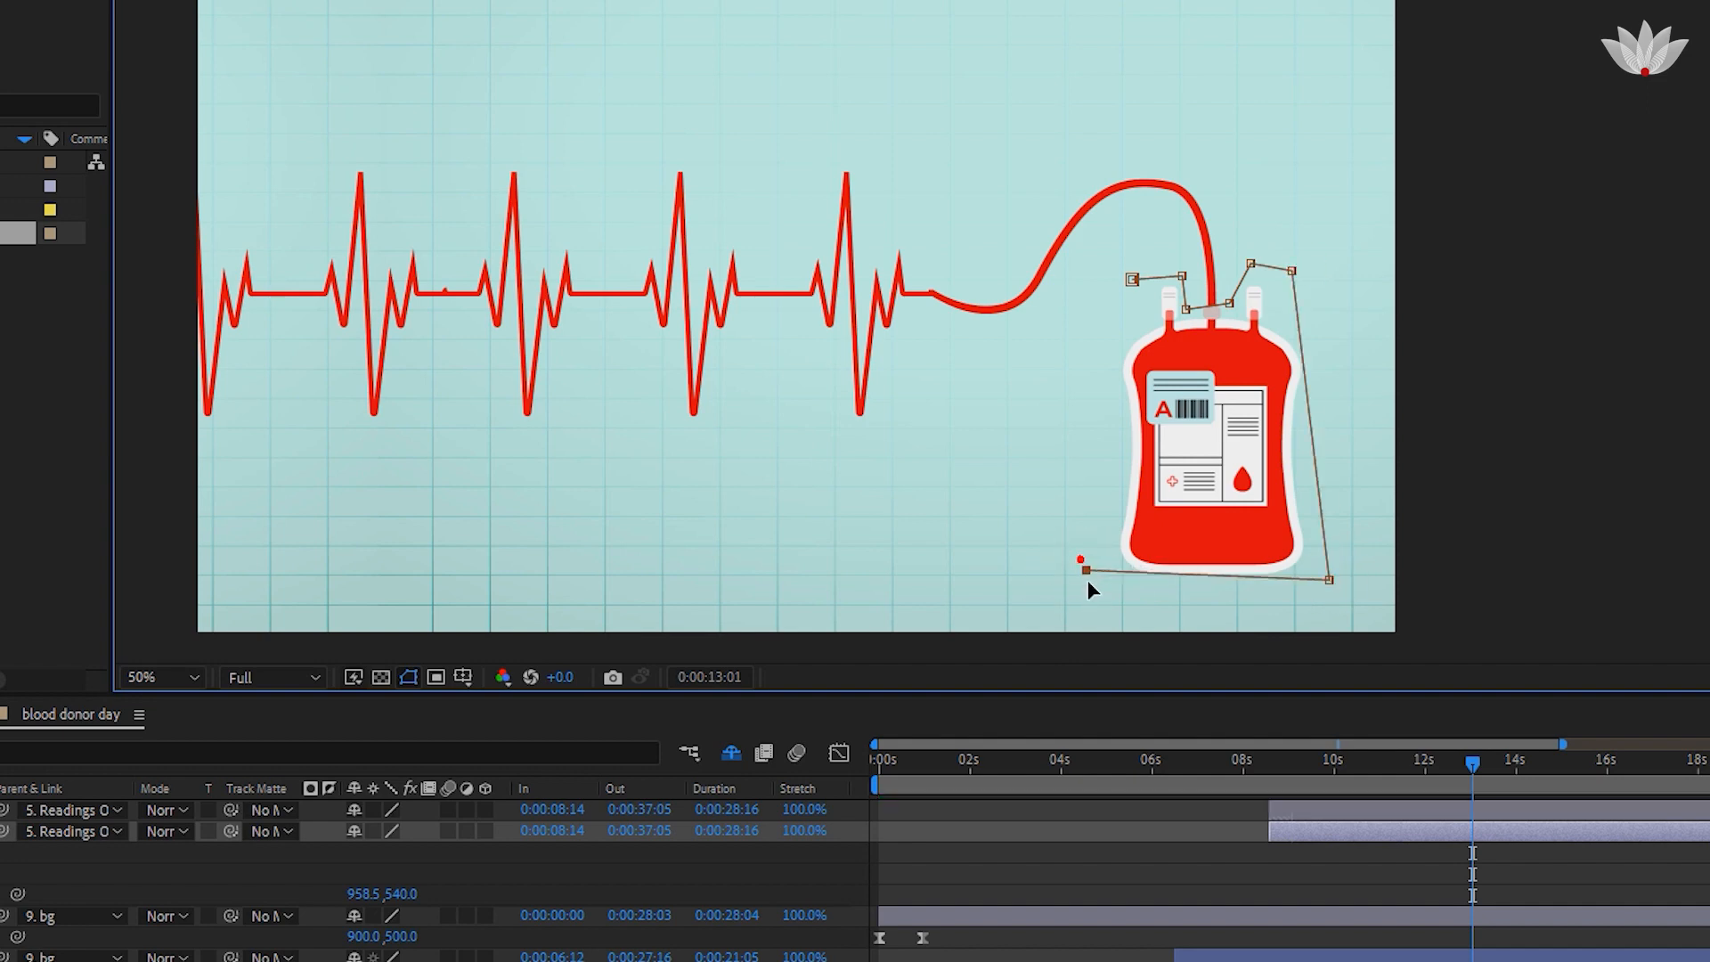
pyautogui.click(1108, 319)
pyautogui.click(1133, 279)
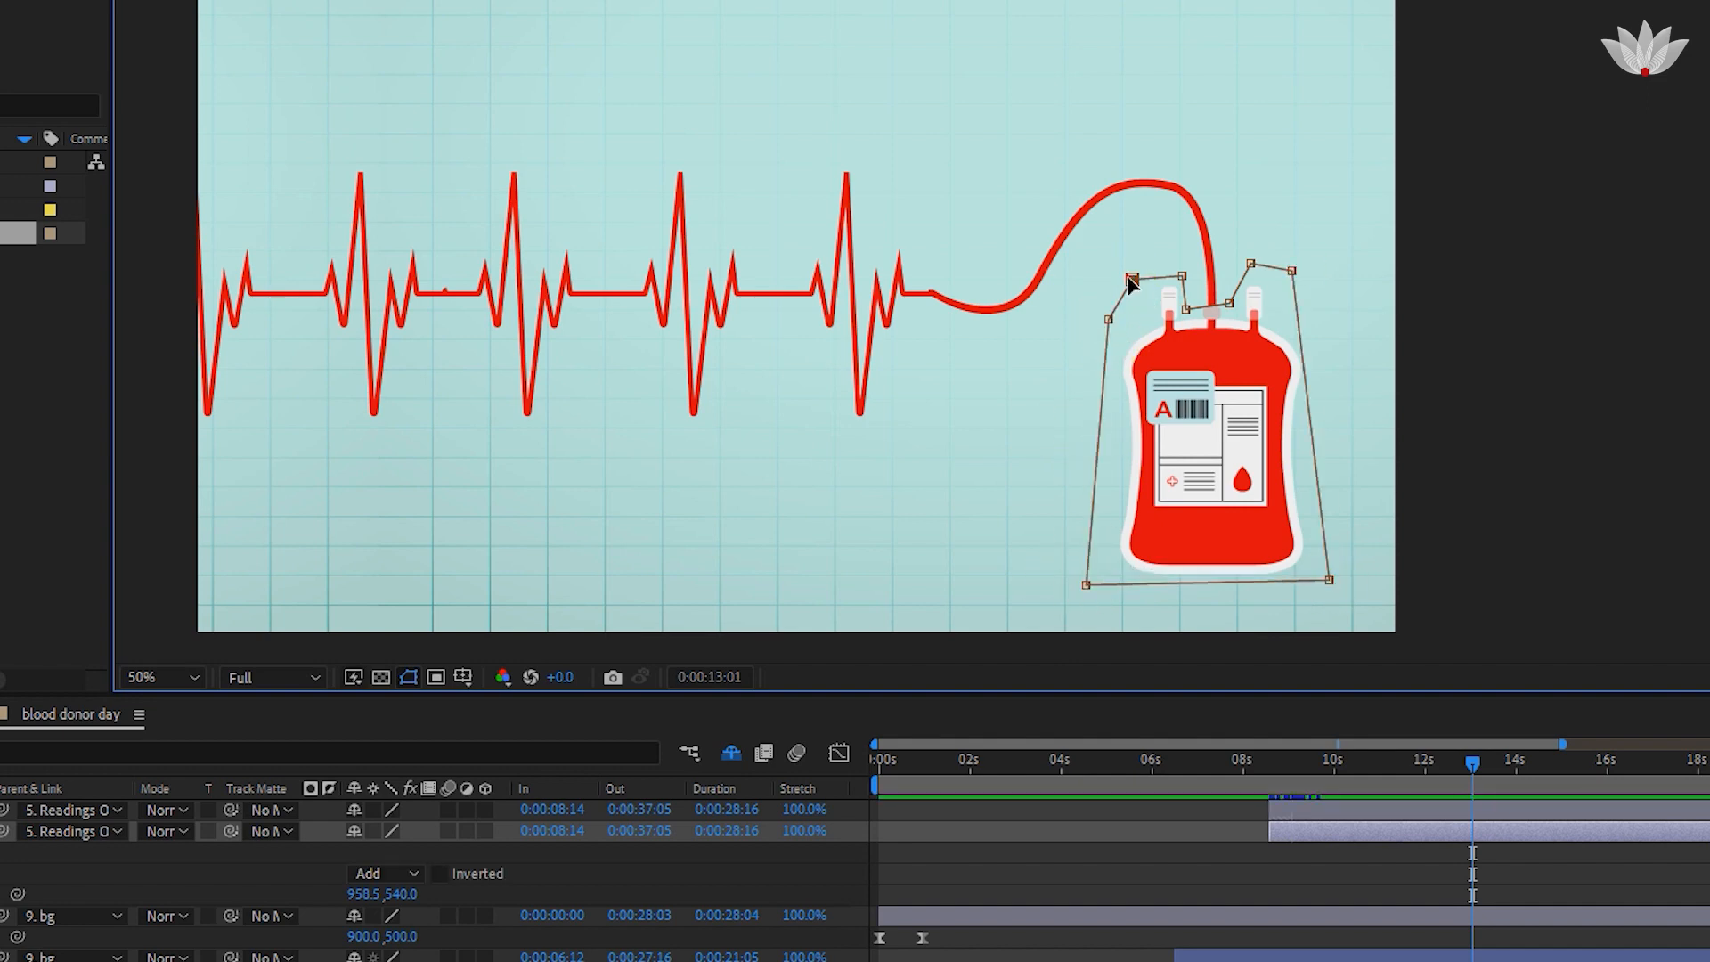
pyautogui.click(1156, 848)
pyautogui.click(1324, 832)
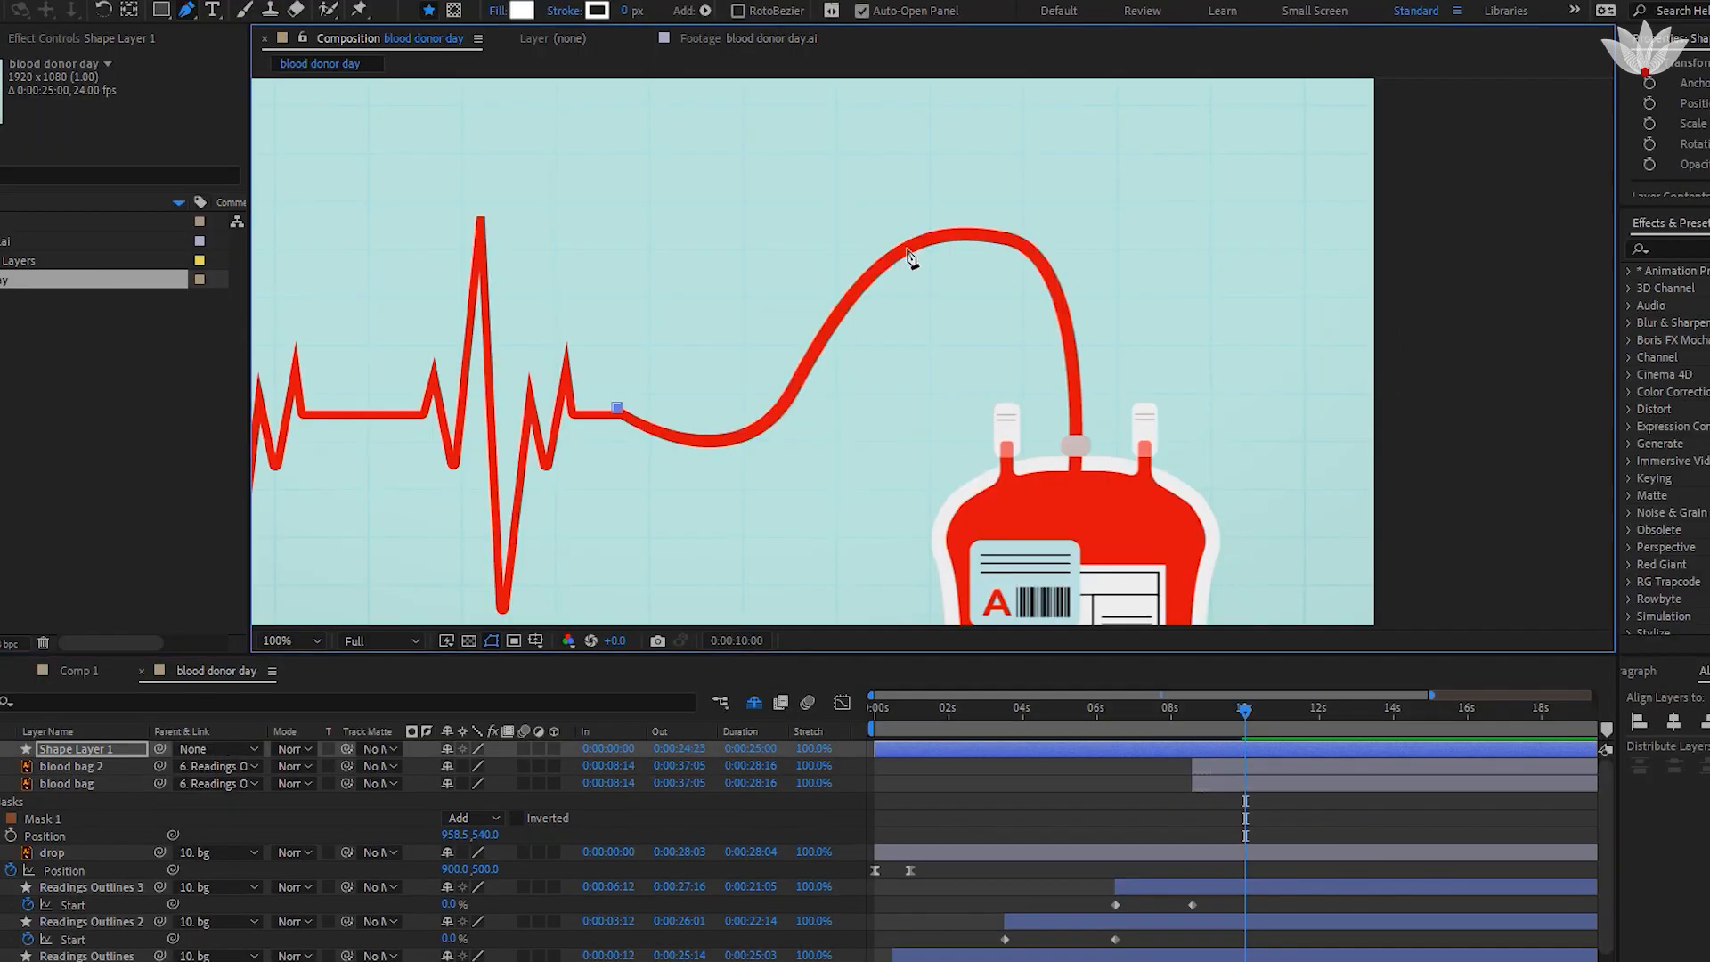
# Trace the tube from the heartbeat line's end to the blood bag with a Pen path on a new shape layer, without fill.
pyautogui.moveTo(911, 262)
pyautogui.mouseDown()
pyautogui.moveTo(973, 142)
pyautogui.moveTo(773, 374)
pyautogui.mouseUp()
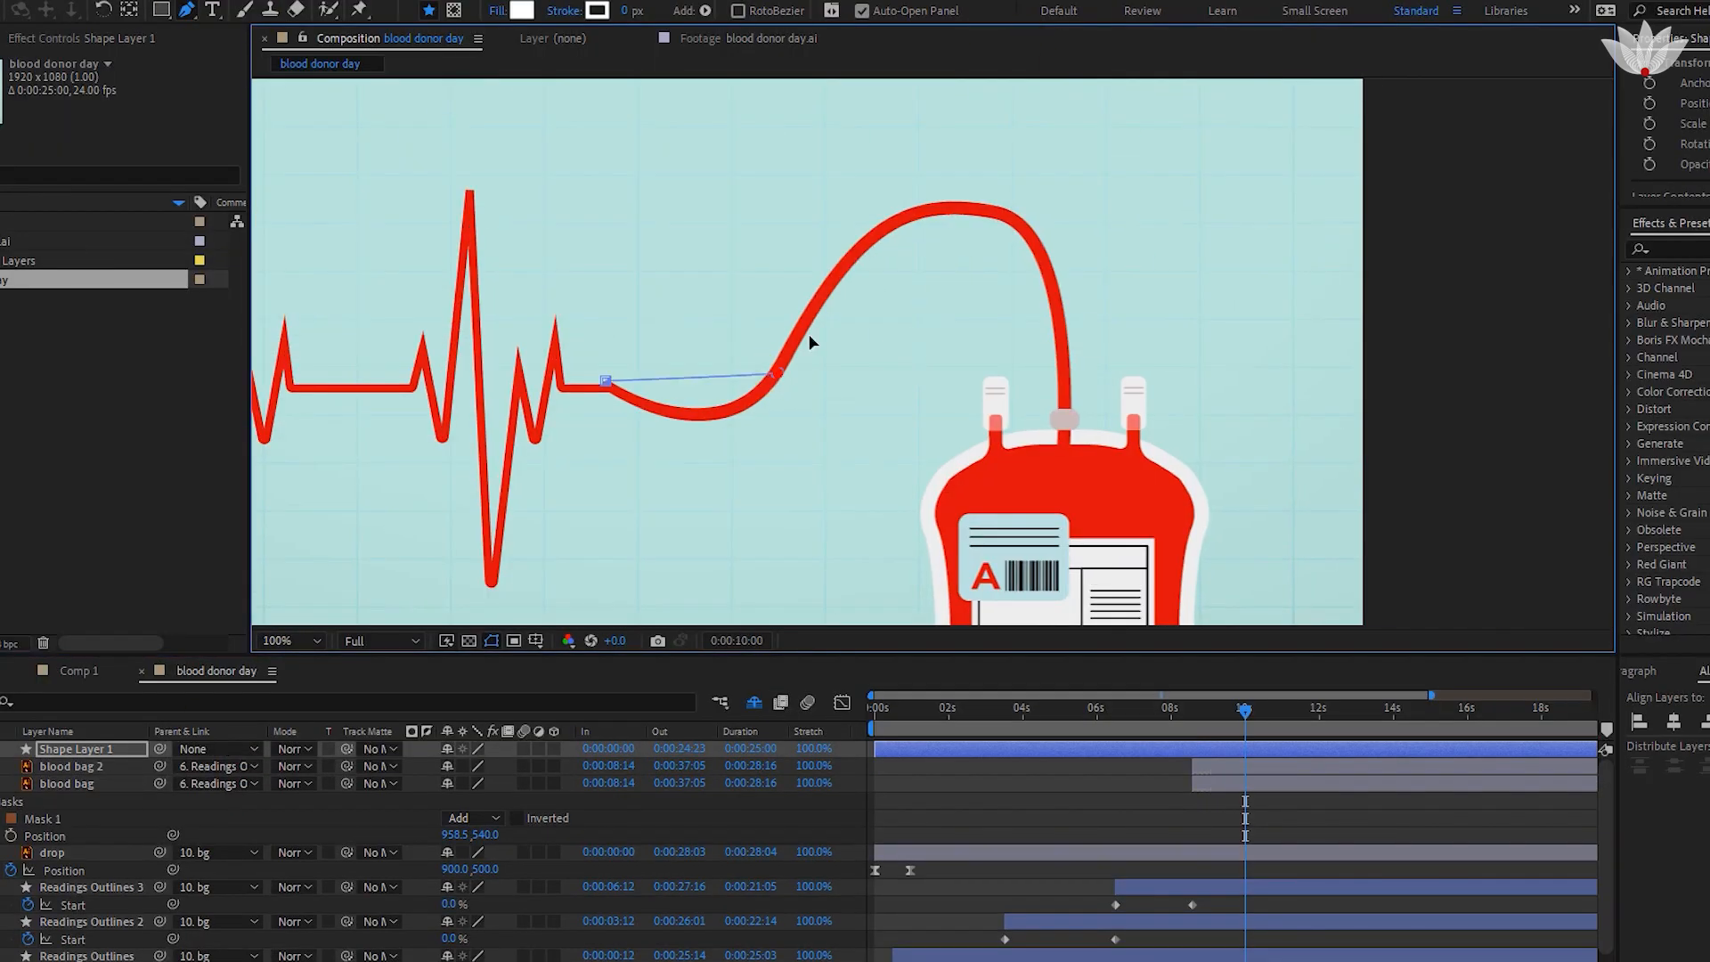
pyautogui.moveTo(926, 214); pyautogui.dragTo(920, 221)
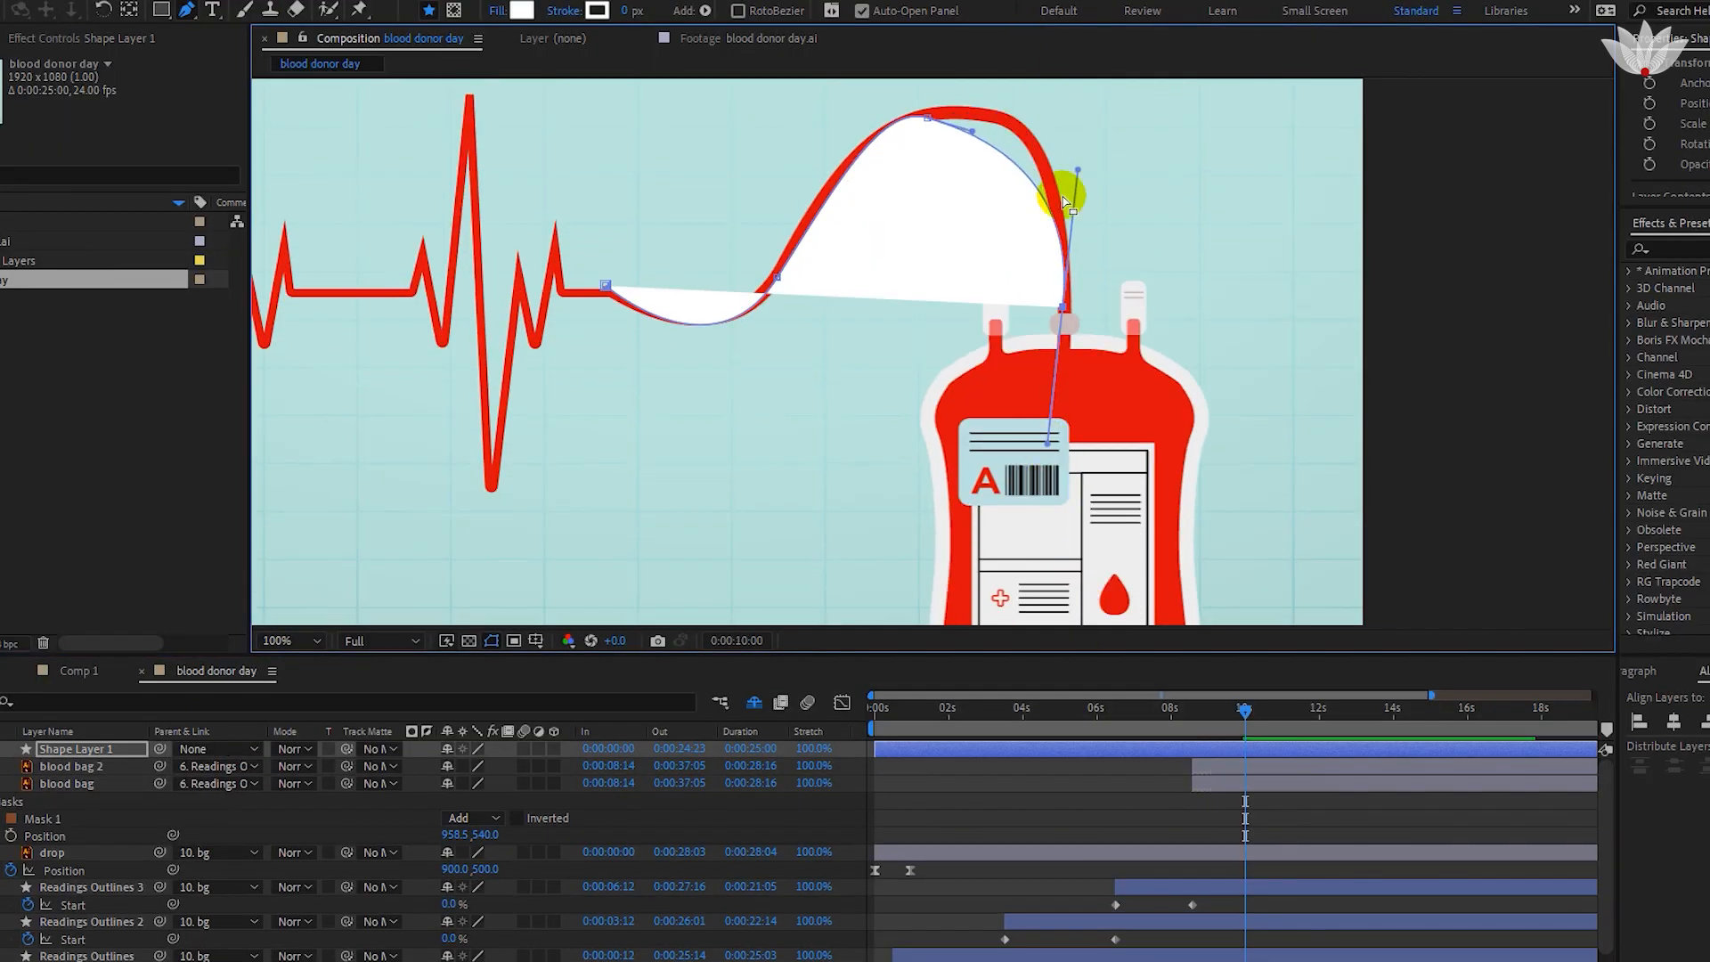
pyautogui.click(522, 10)
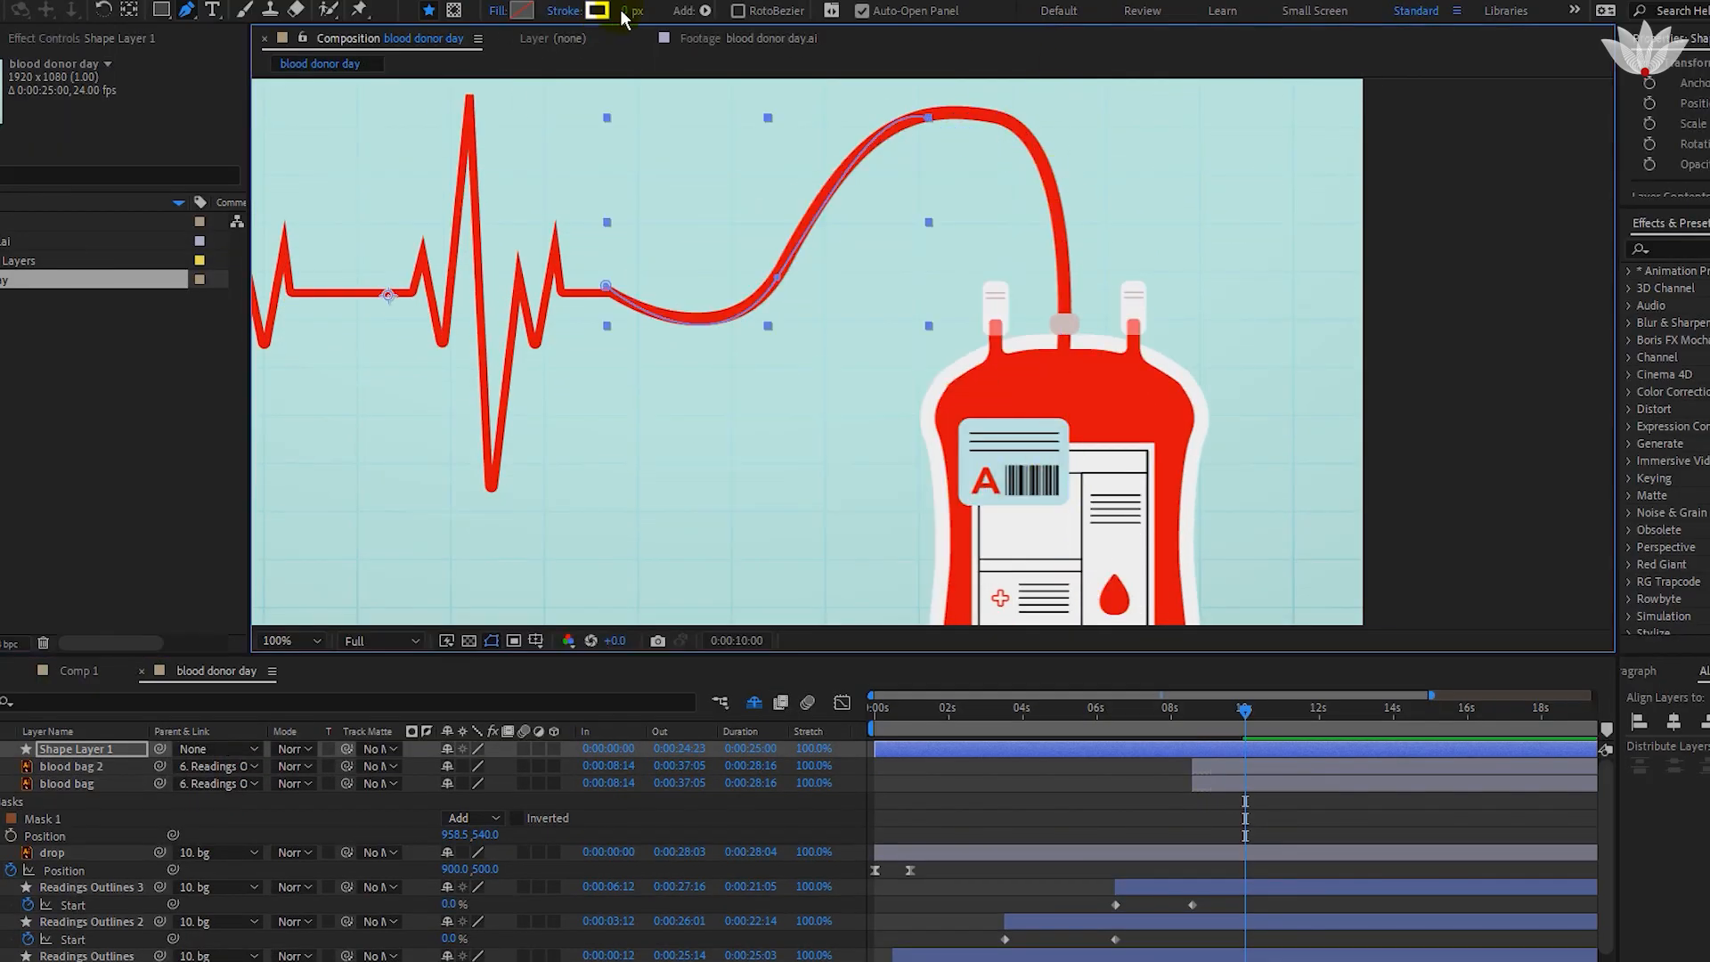
pyautogui.click(1012, 134)
pyautogui.click(1078, 263)
pyautogui.click(927, 109)
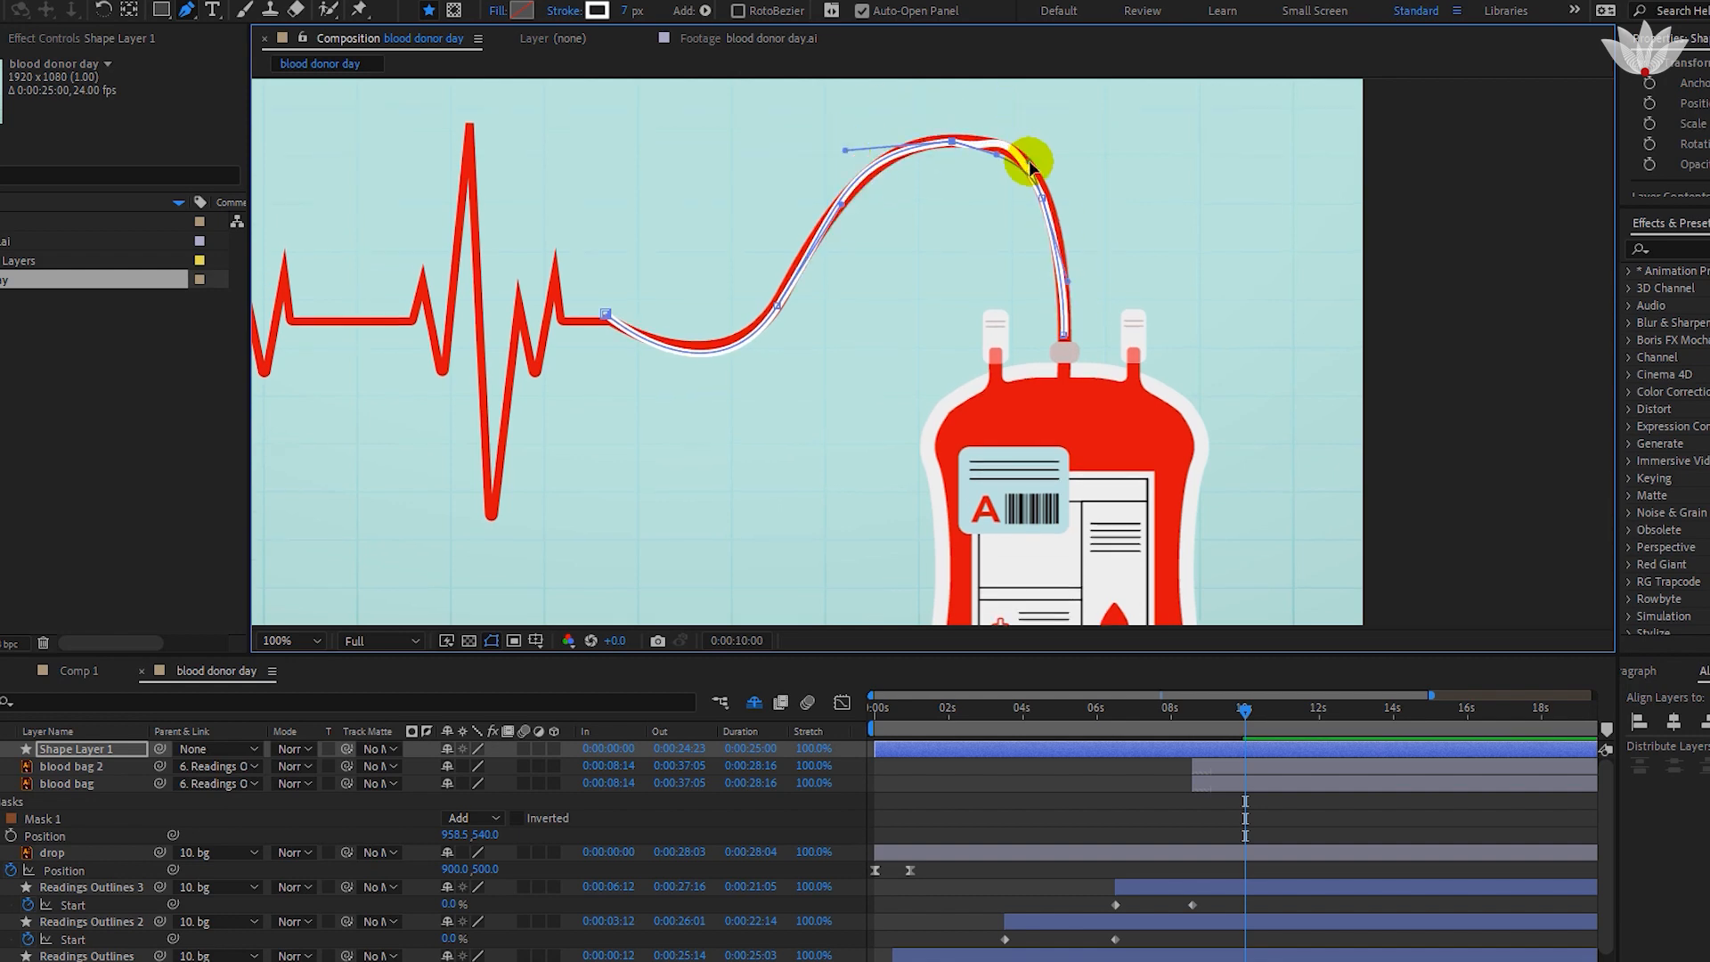
# Adjust the traced path's points and curves to match the tube and set its stroke to red, 12 px.
pyautogui.moveTo(1030, 169)
pyautogui.mouseDown()
pyautogui.moveTo(1015, 142)
pyautogui.moveTo(1033, 164)
pyautogui.mouseUp()
pyautogui.moveTo(606, 314); pyautogui.dragTo(610, 321)
pyautogui.moveTo(713, 404); pyautogui.dragTo(711, 384)
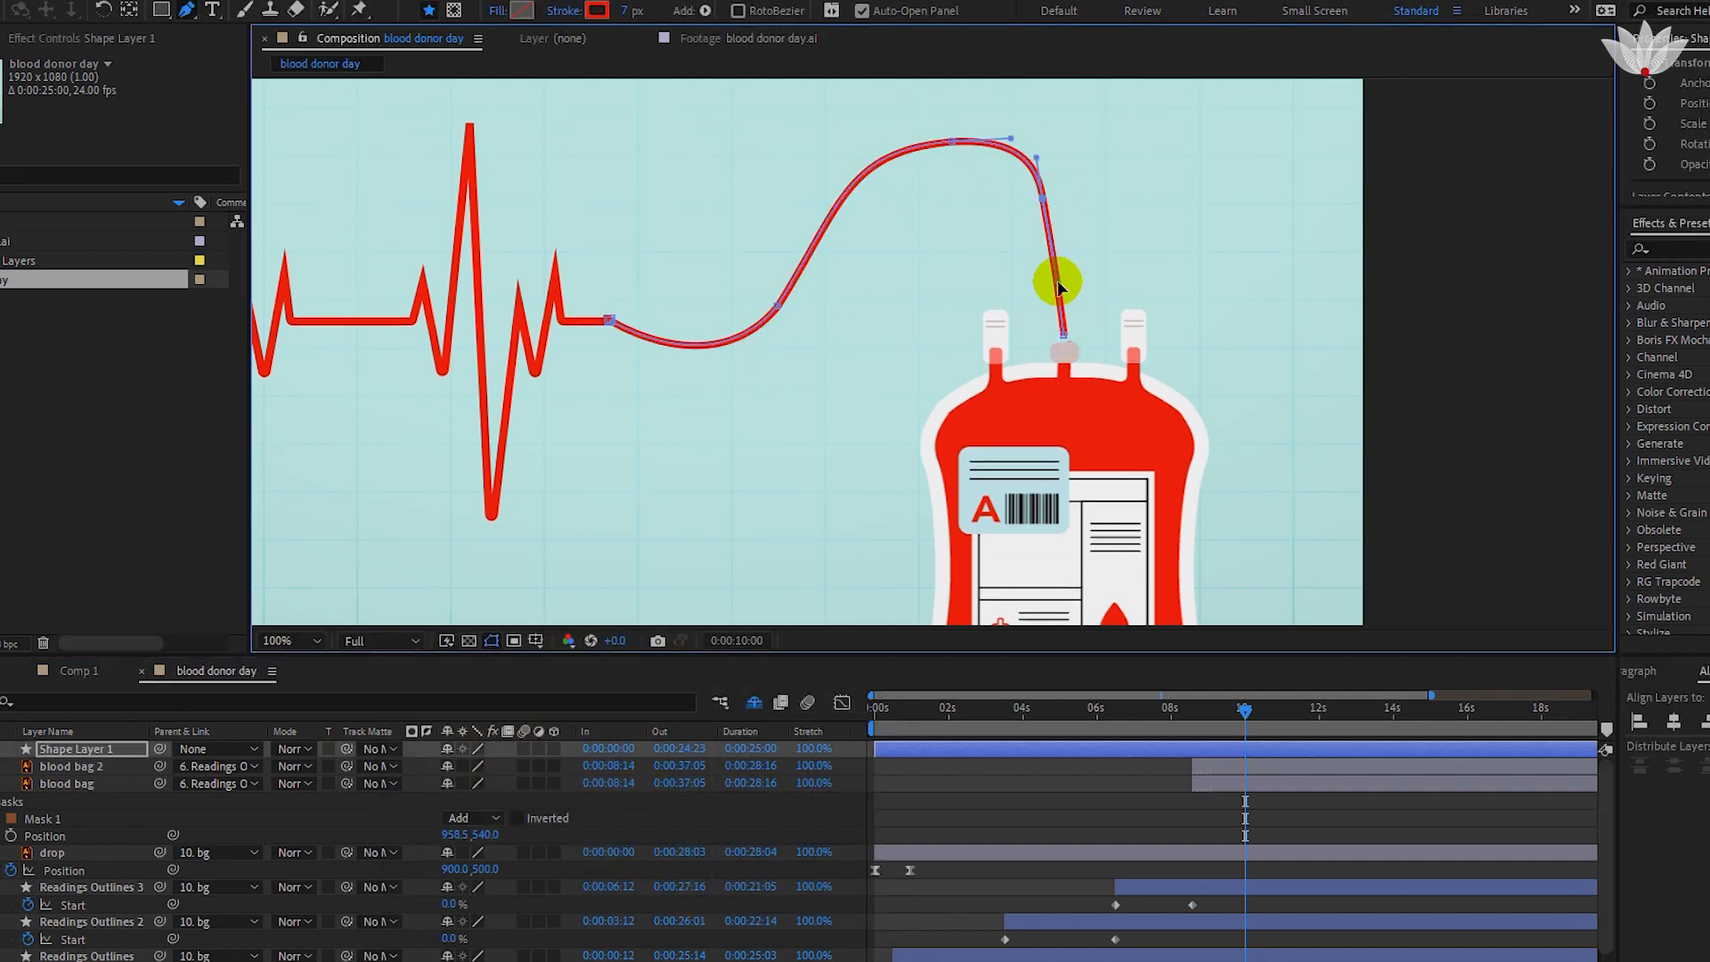
pyautogui.moveTo(632, 10); pyautogui.dragTo(636, 11)
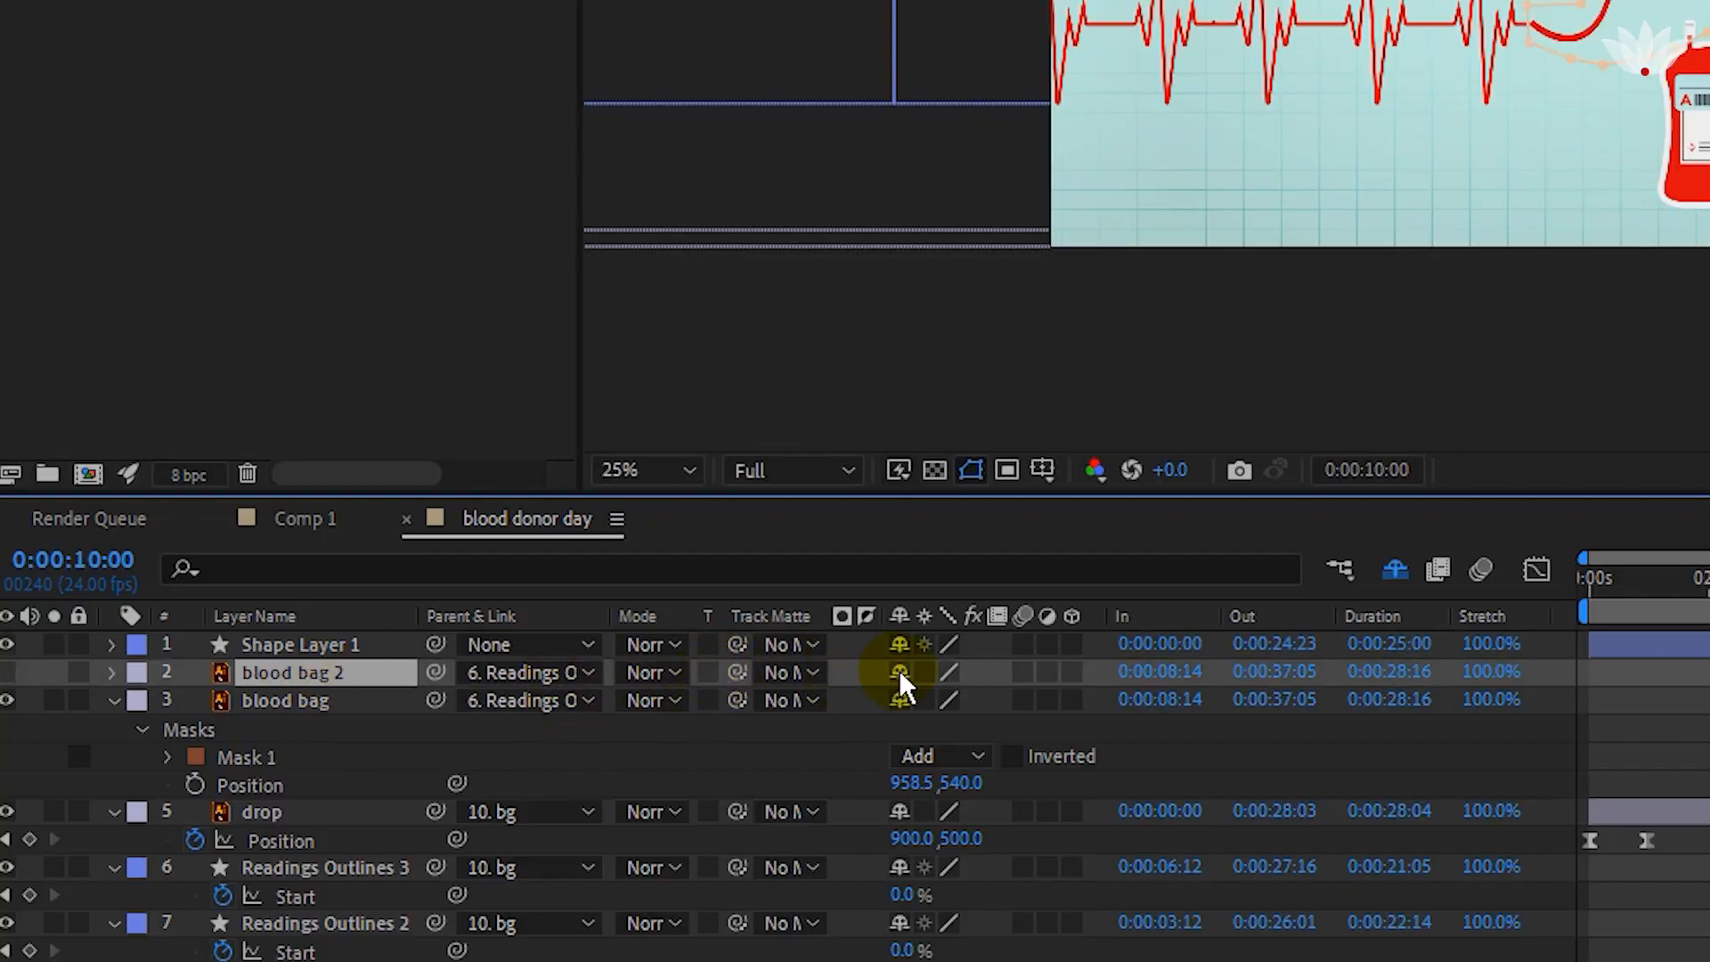
# Mark the blood bag 2 layer as shy and move Shape Layer 1 below the blood bag layer.
pyautogui.click(900, 671)
pyautogui.click(285, 644)
pyautogui.click(113, 673)
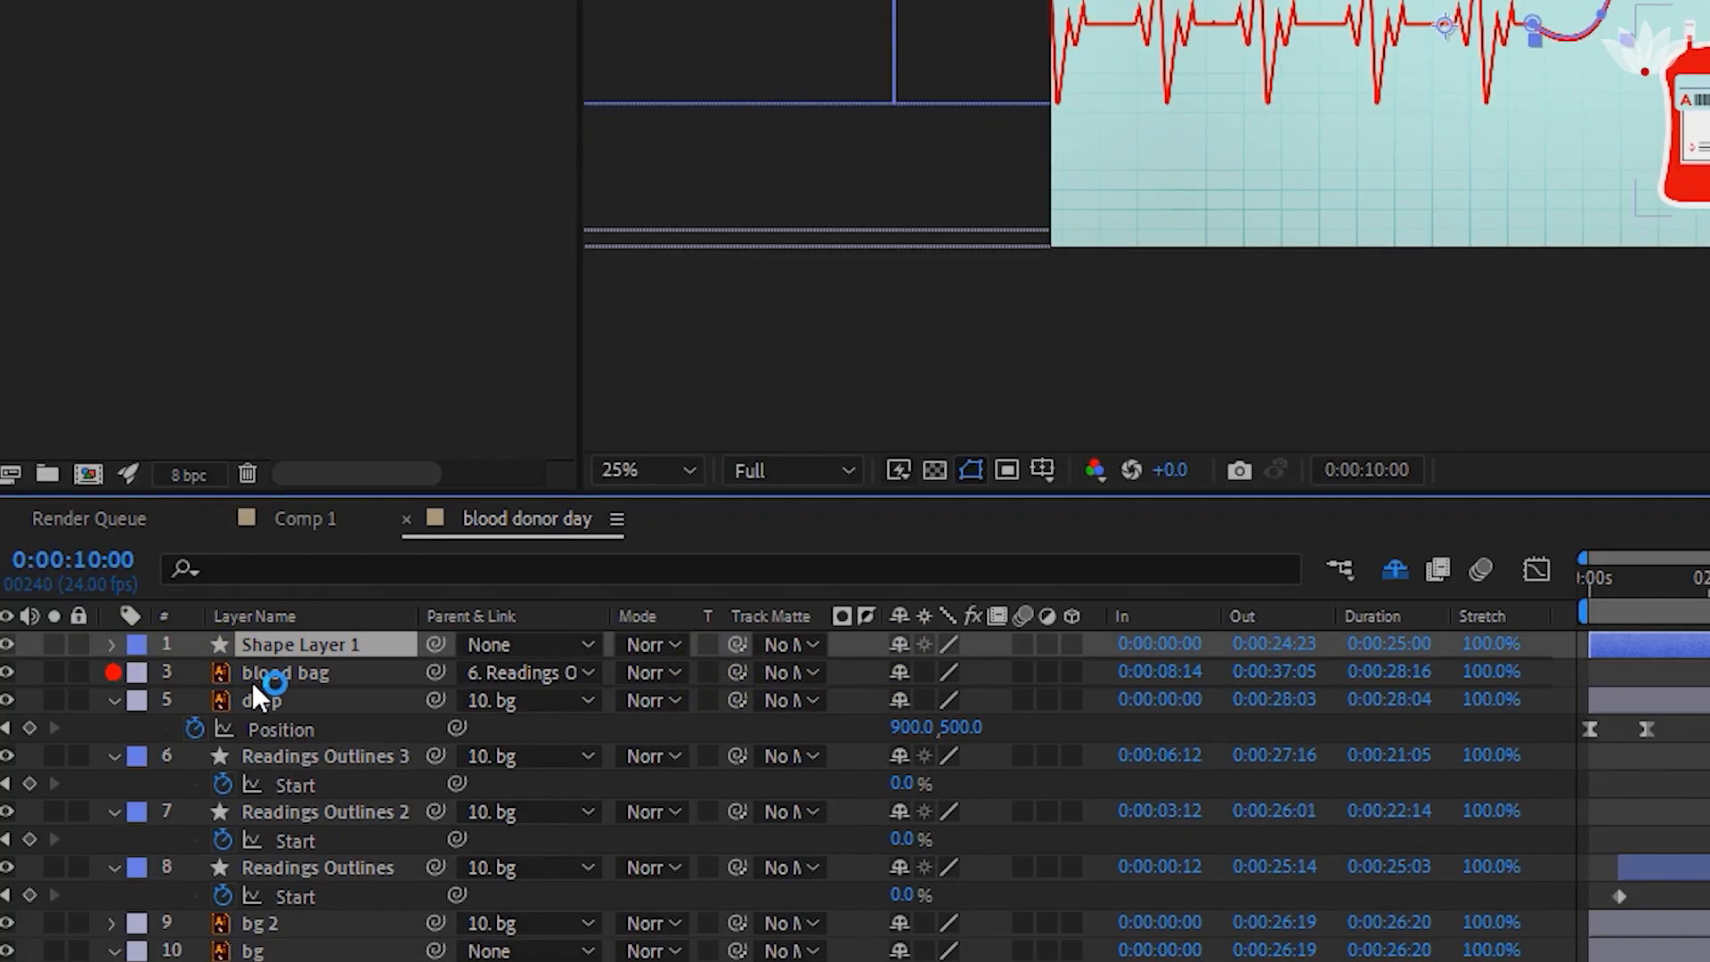
pyautogui.moveTo(258, 699); pyautogui.dragTo(302, 690)
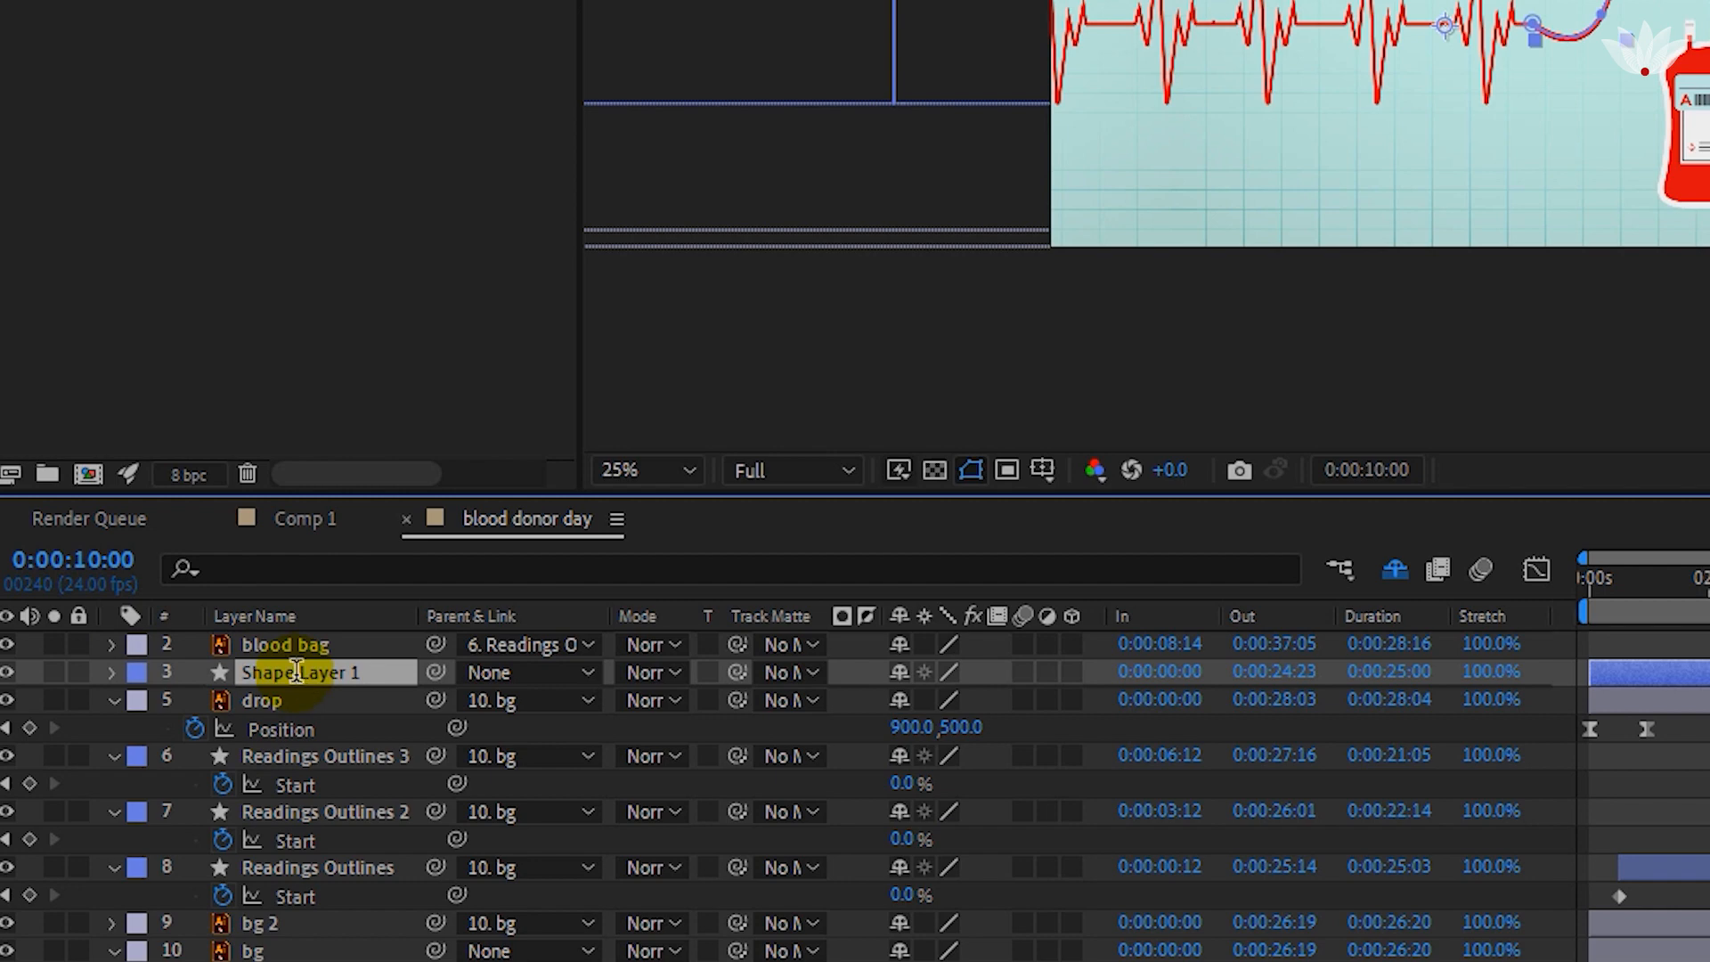
# Rename Shape Layer 1 as line.
pyautogui.press('Return')
pyautogui.write('line')
pyautogui.click(377, 727)
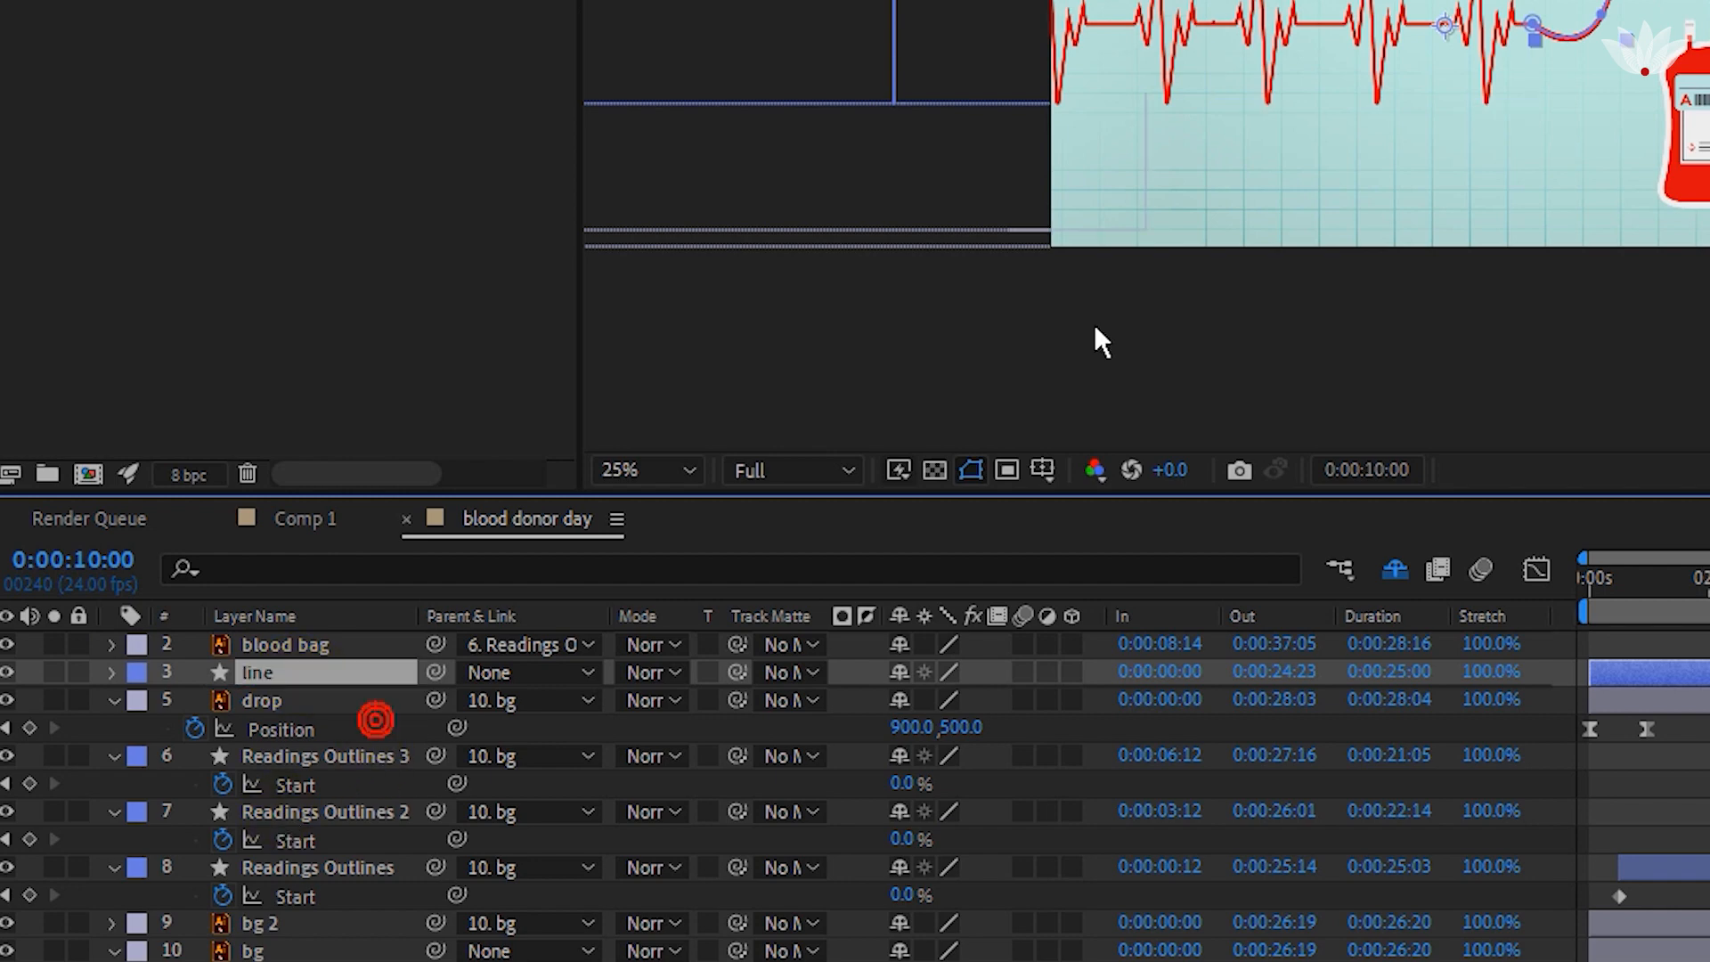
pyautogui.scroll(4, 1565, 96)
pyautogui.scroll(-2, 1317, 179)
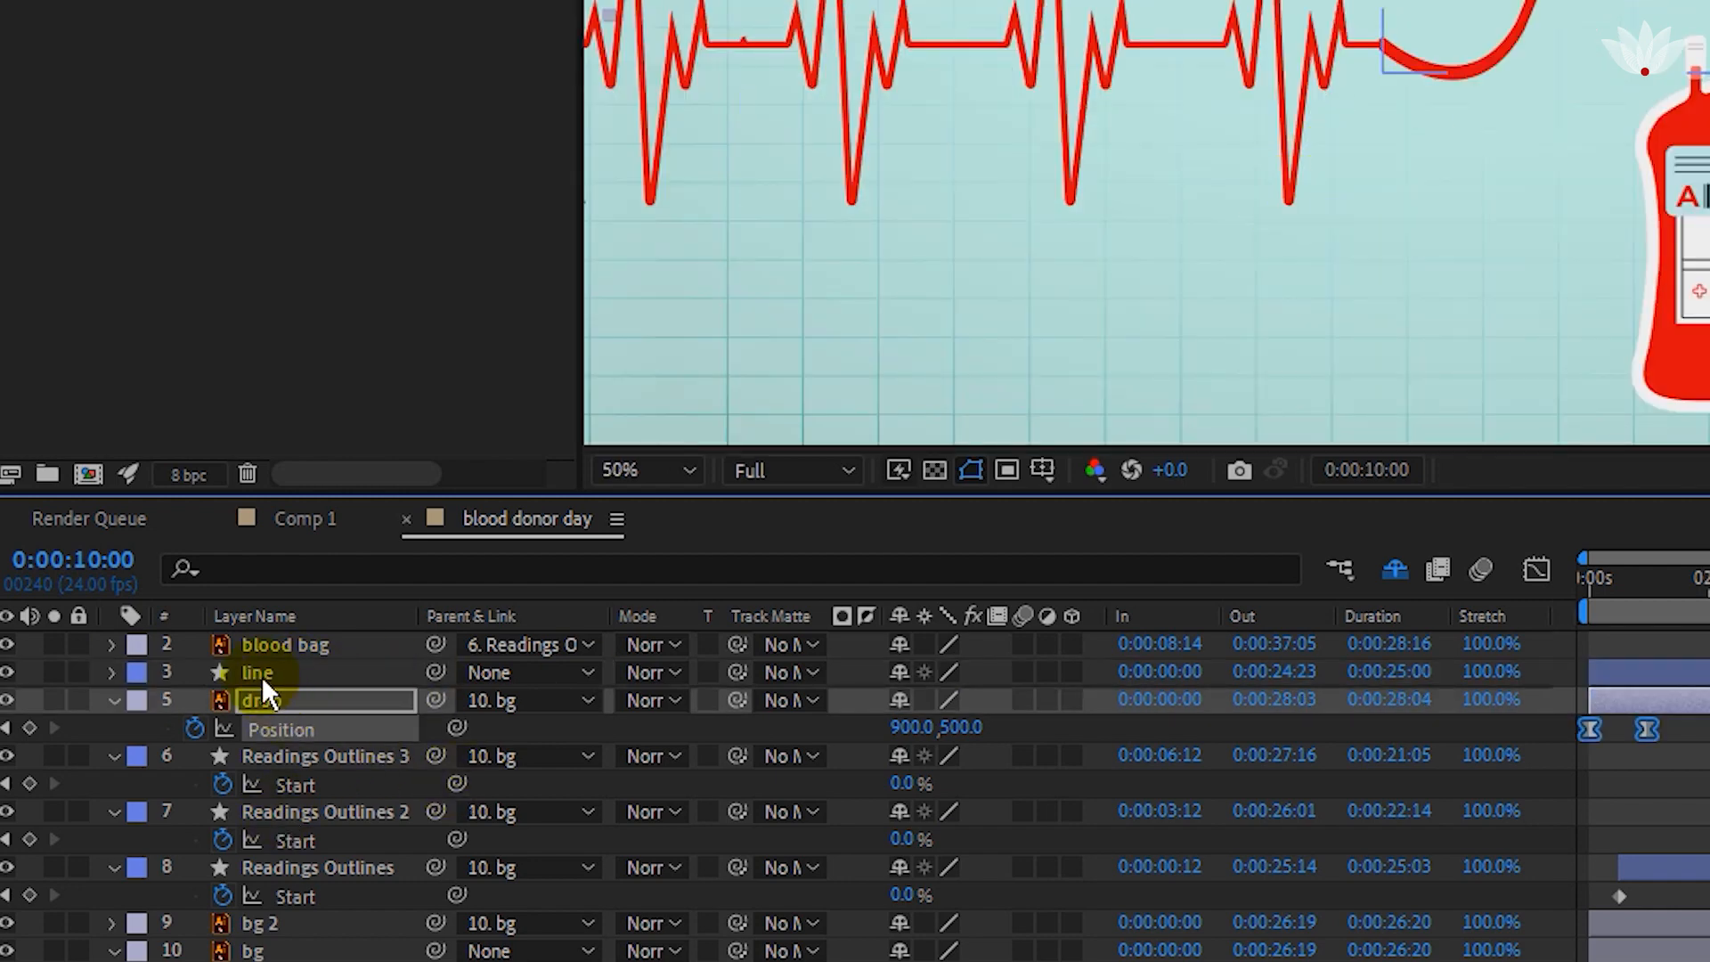
# Add Trim Paths to the line layer and keyframe End from 0% at 0:00:00:00 to 100% at 0:00:01:09.
pyautogui.click(260, 675)
pyautogui.click(113, 672)
pyautogui.click(161, 699)
pyautogui.click(832, 700)
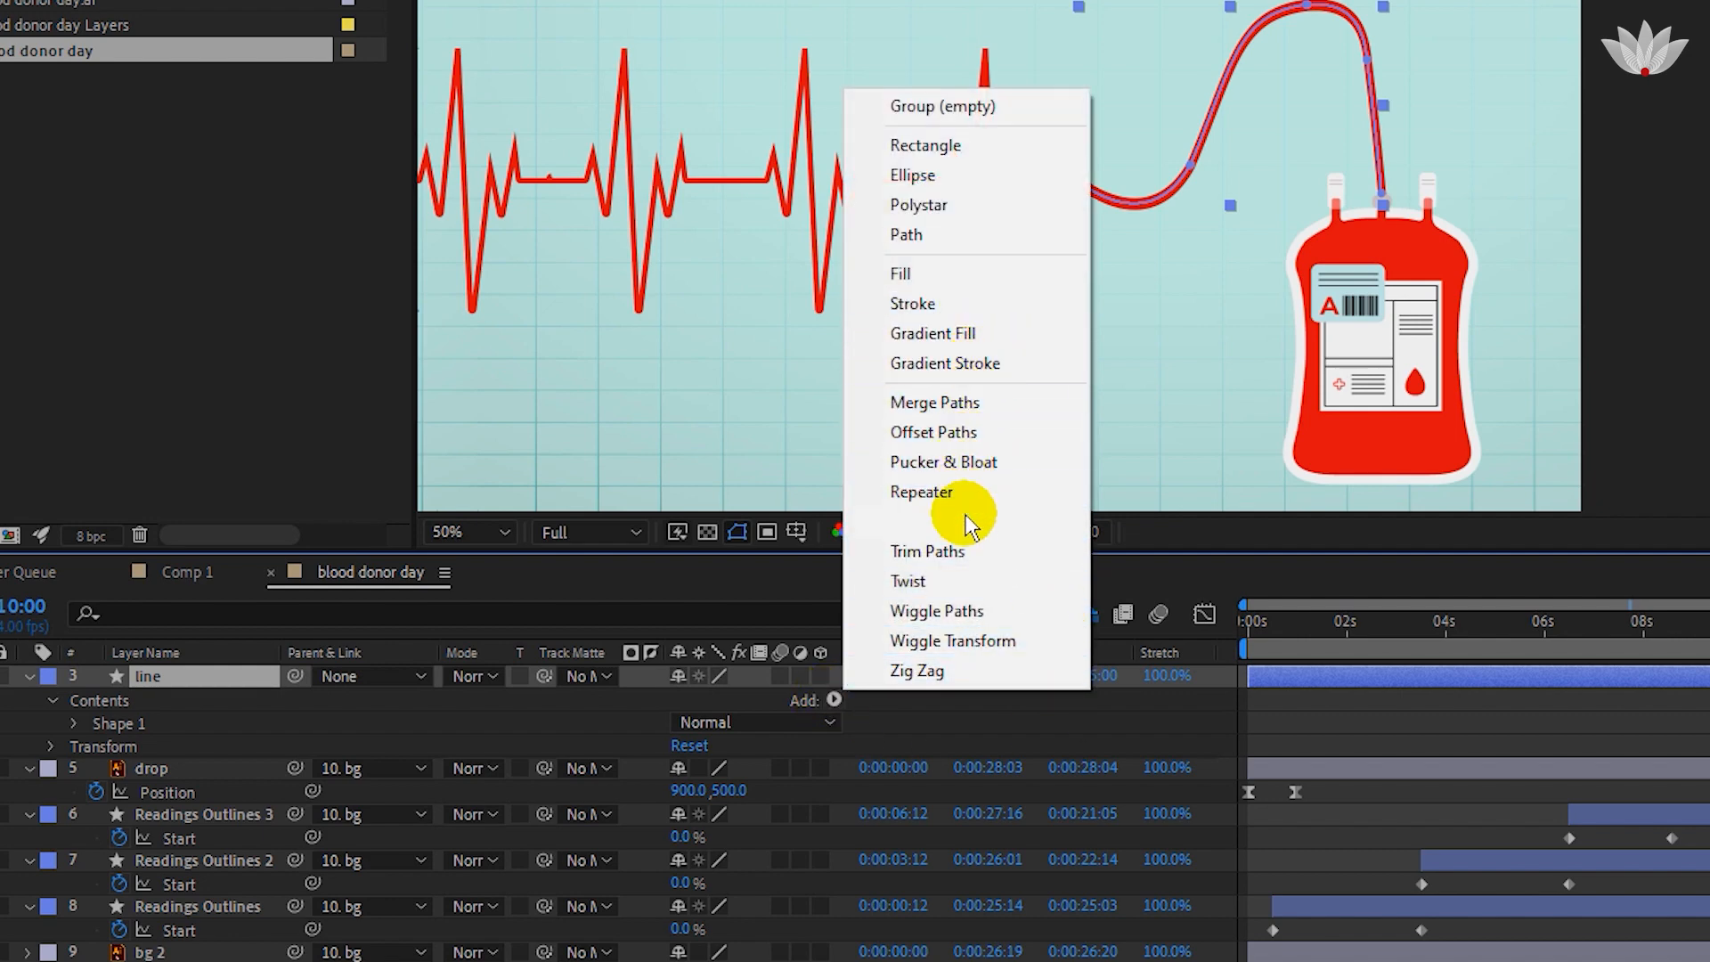
pyautogui.click(963, 550)
pyautogui.click(944, 693)
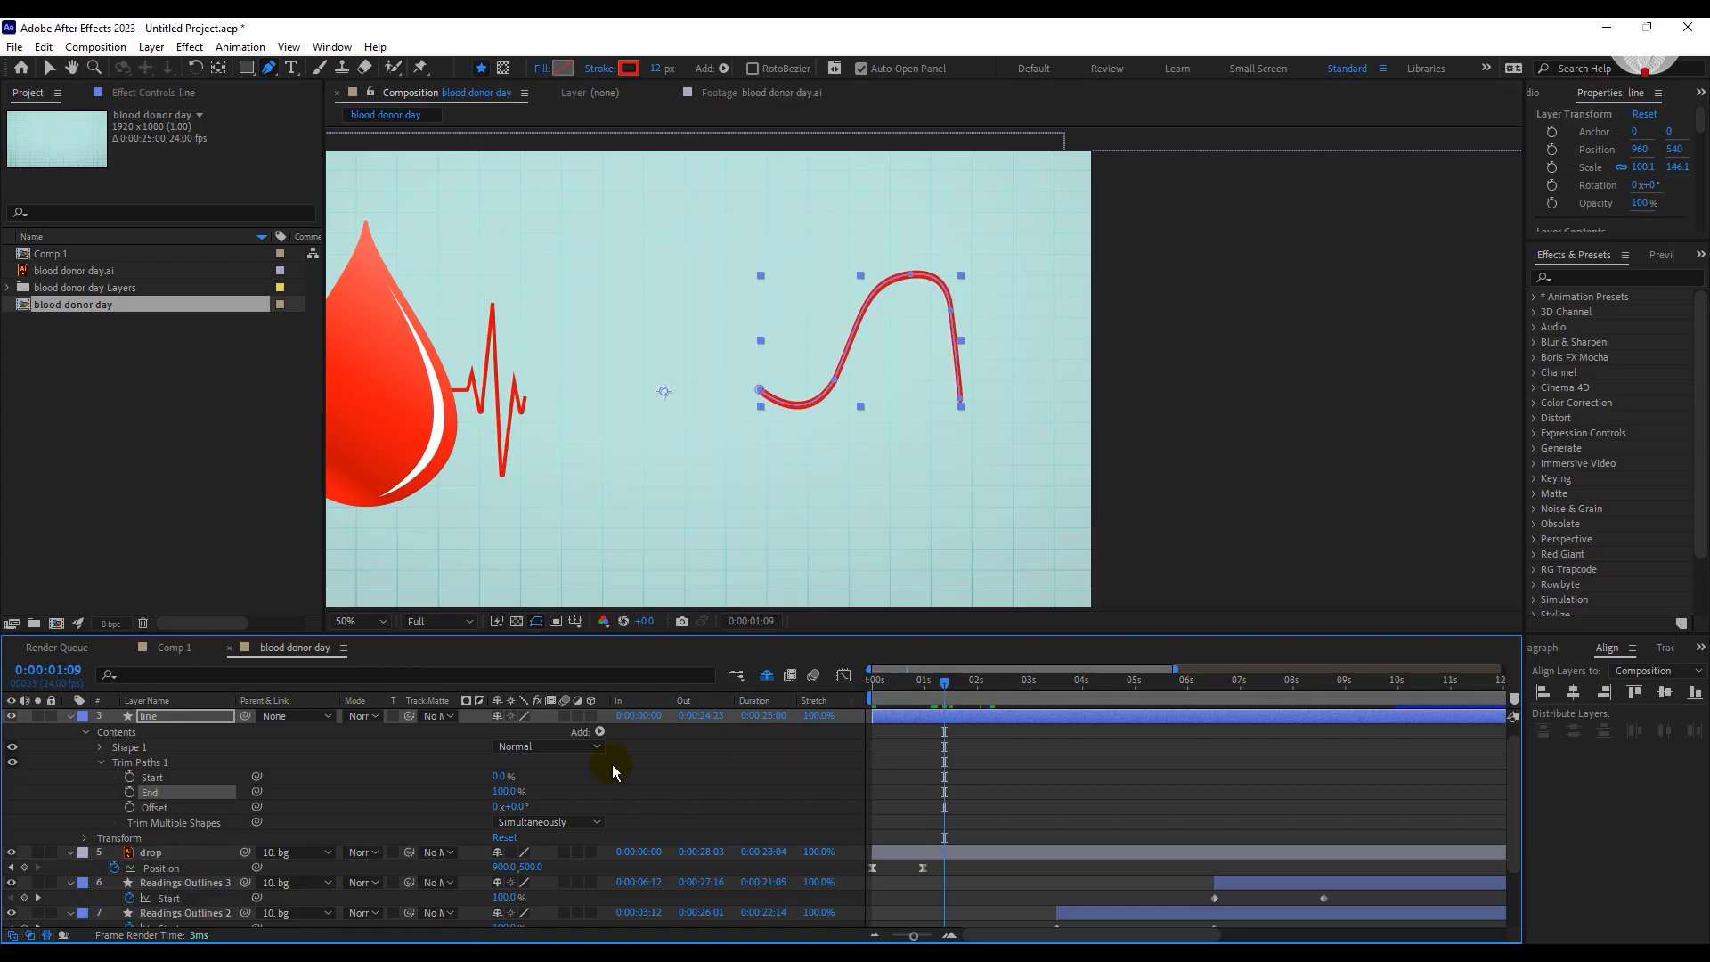
pyautogui.moveTo(915, 695); pyautogui.dragTo(798, 706)
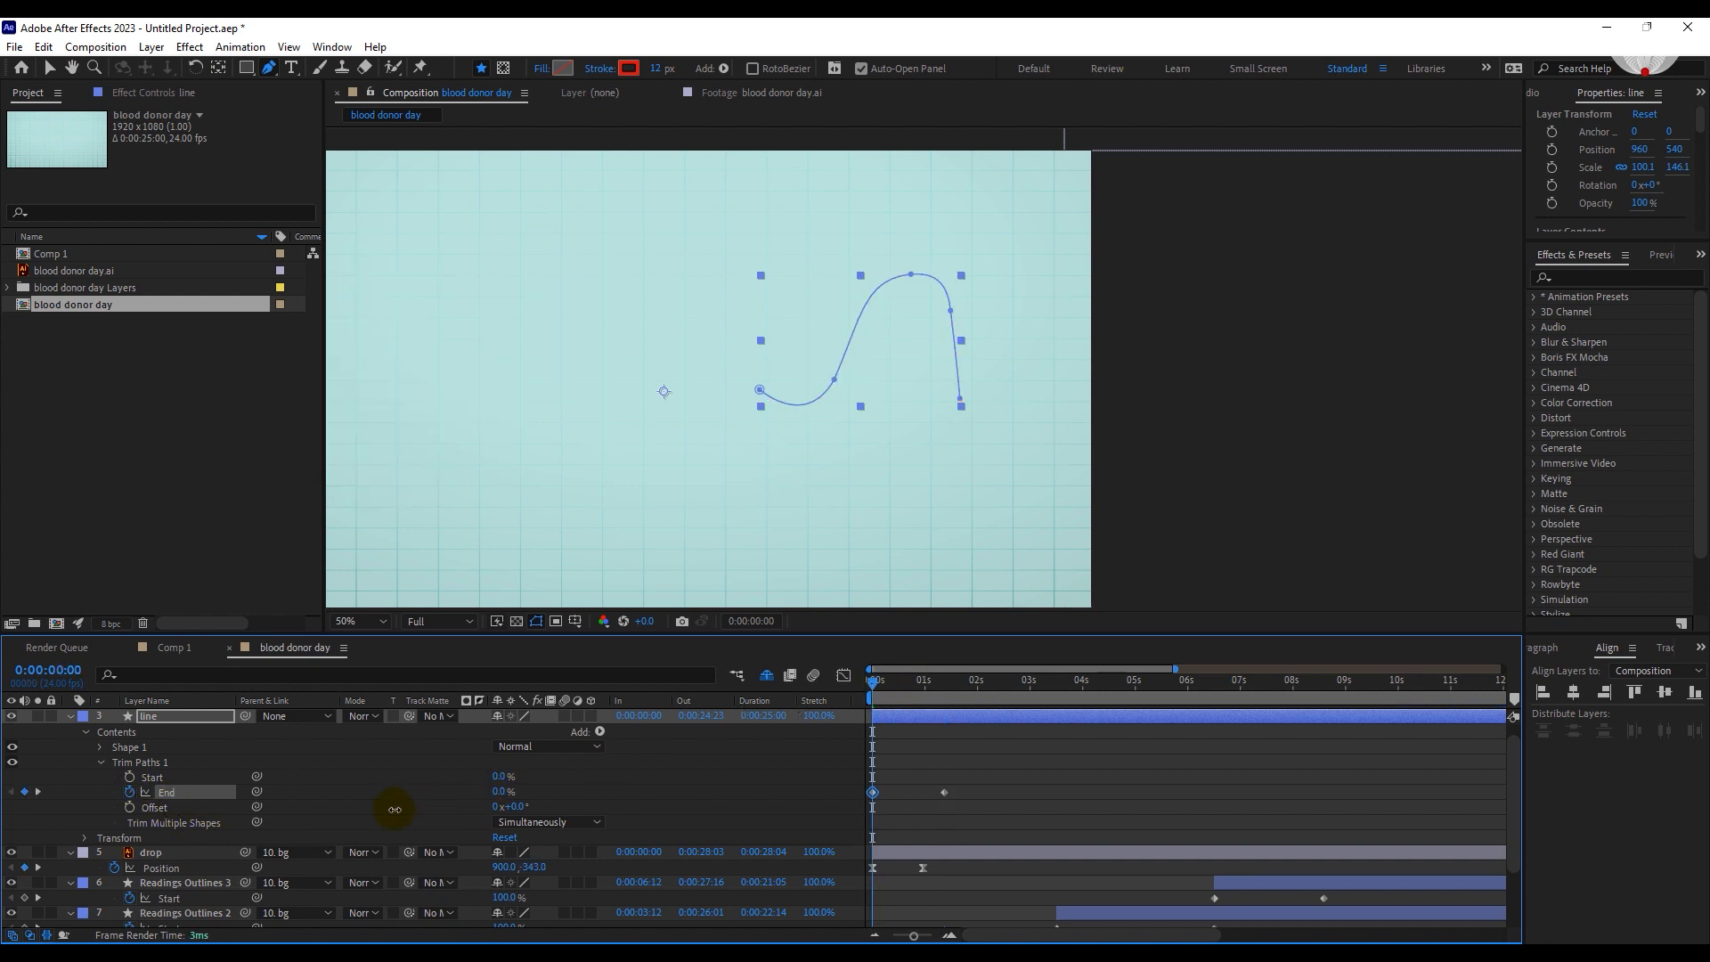
# Shift the line layer to start at 0:00:08:12 and parent it to Readings Outlines 3.
pyautogui.click(968, 681)
pyautogui.moveTo(935, 718); pyautogui.dragTo(1341, 732)
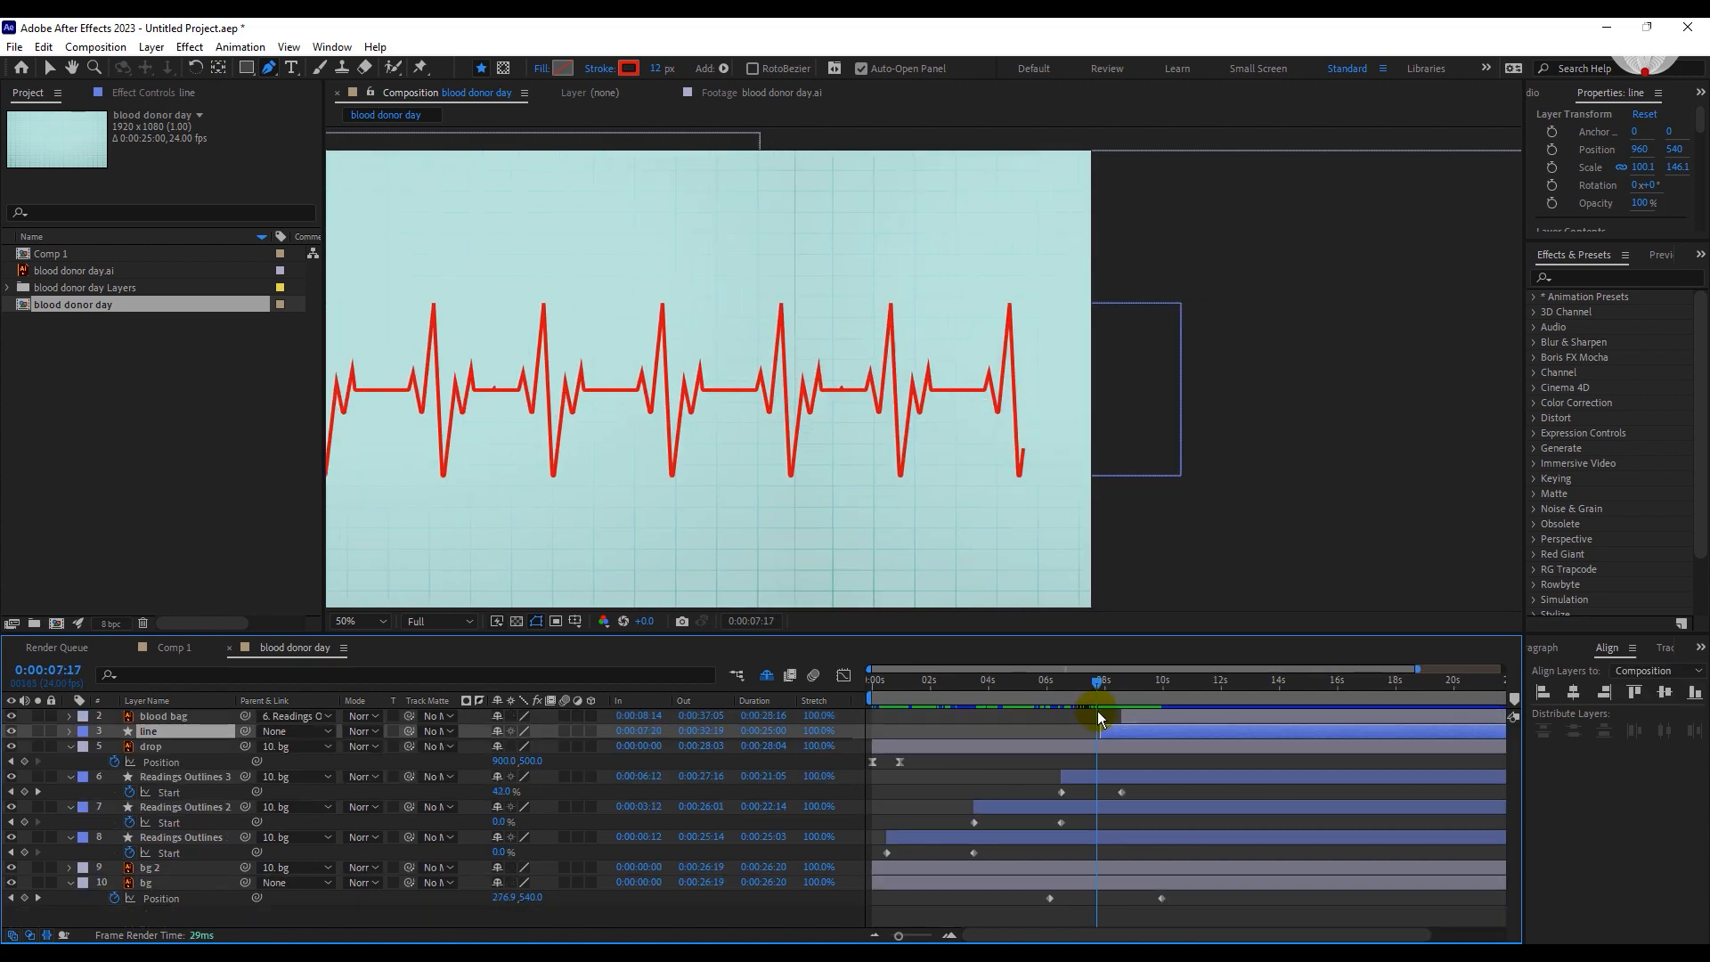
pyautogui.moveTo(1098, 710); pyautogui.dragTo(1172, 691)
pyautogui.click(1131, 683)
pyautogui.click(1181, 739)
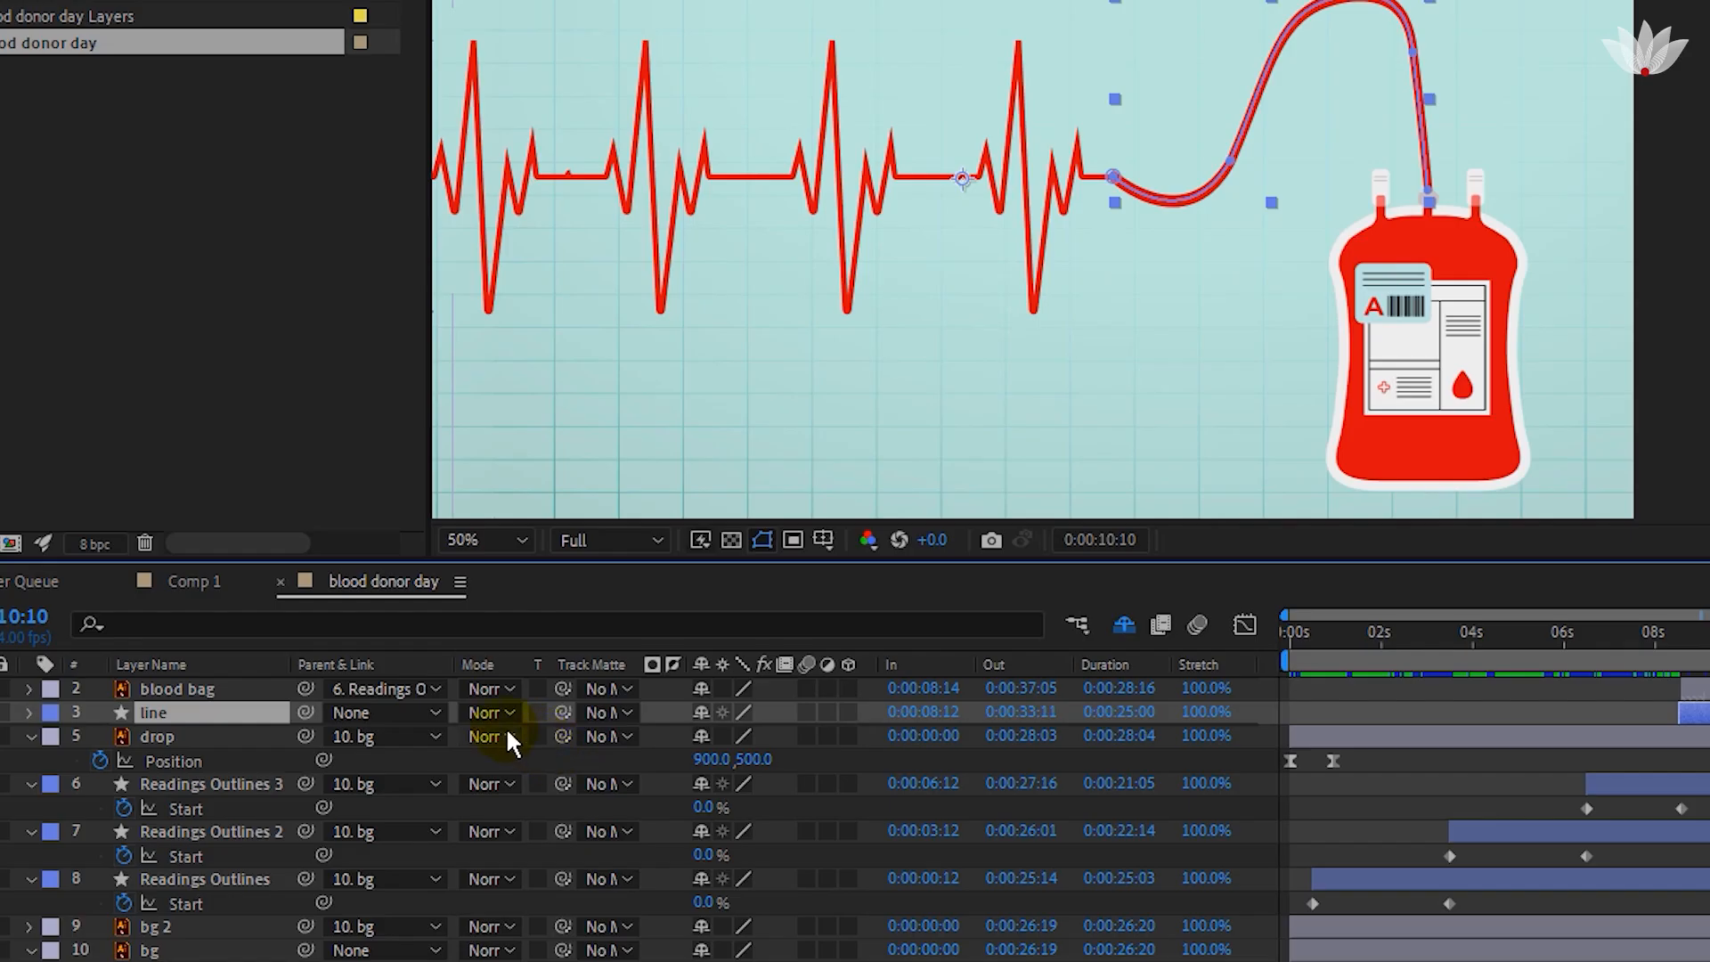
pyautogui.moveTo(306, 712); pyautogui.dragTo(221, 788)
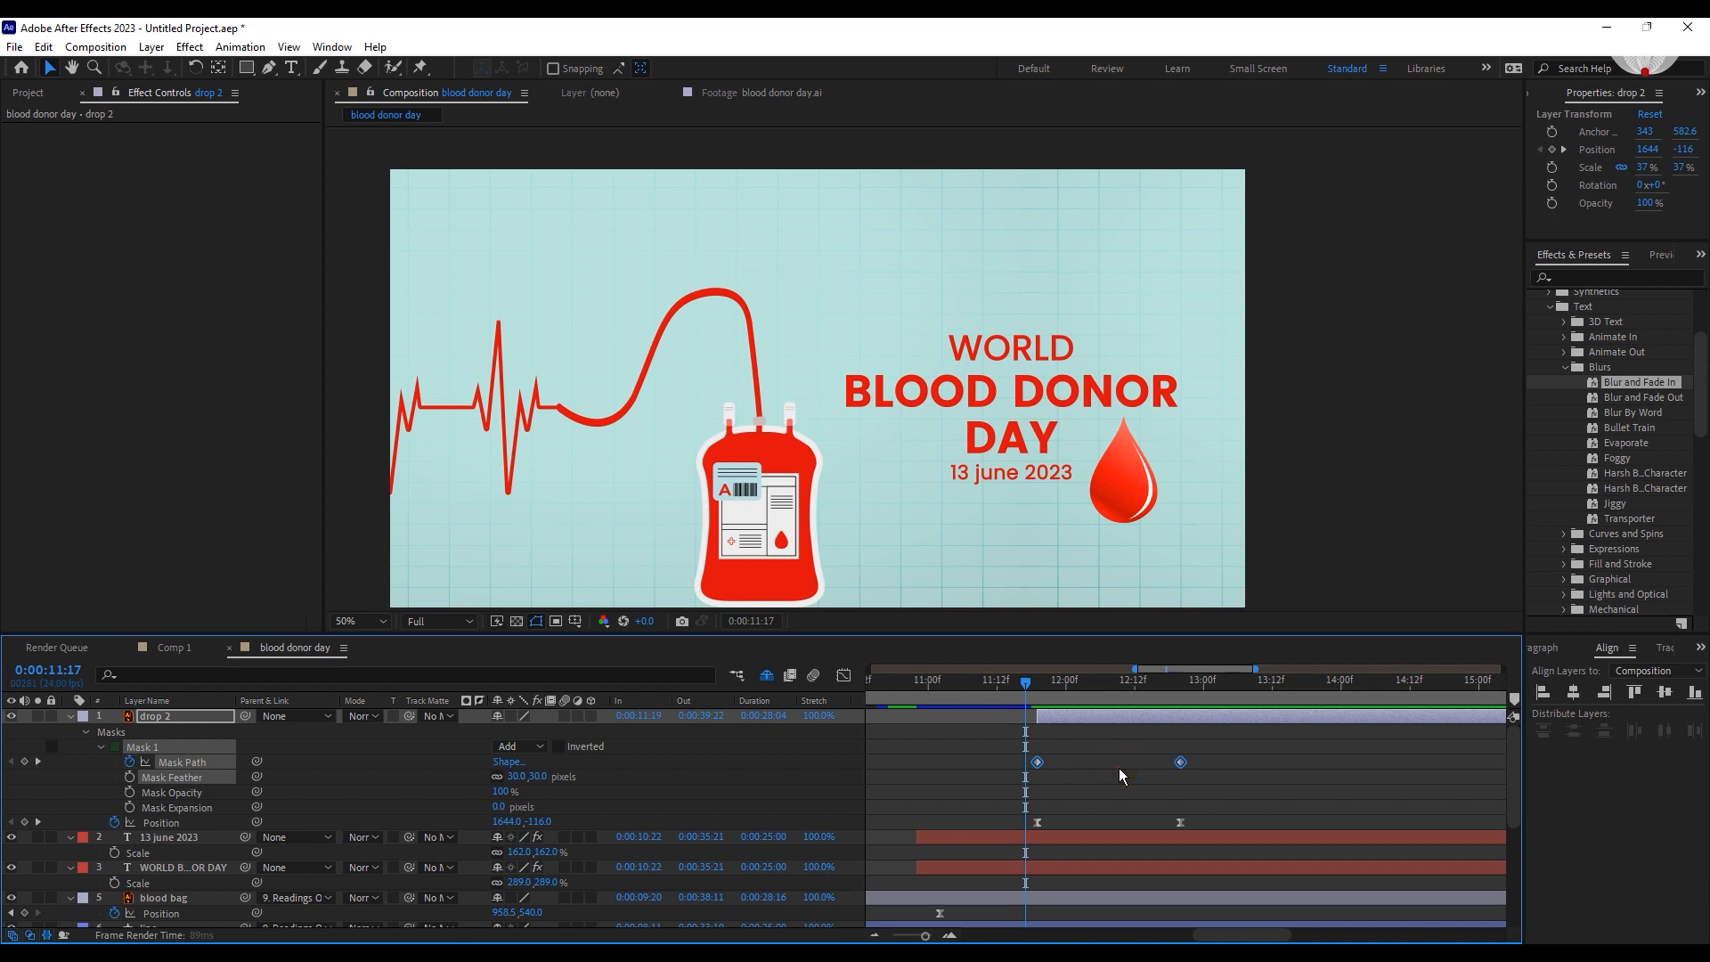
# Apply Easy Ease to the drop 2 layer's Mask Path keyframes and preview the animation.
pyautogui.click(1119, 768)
pyautogui.moveTo(1195, 748); pyautogui.dragTo(1018, 781)
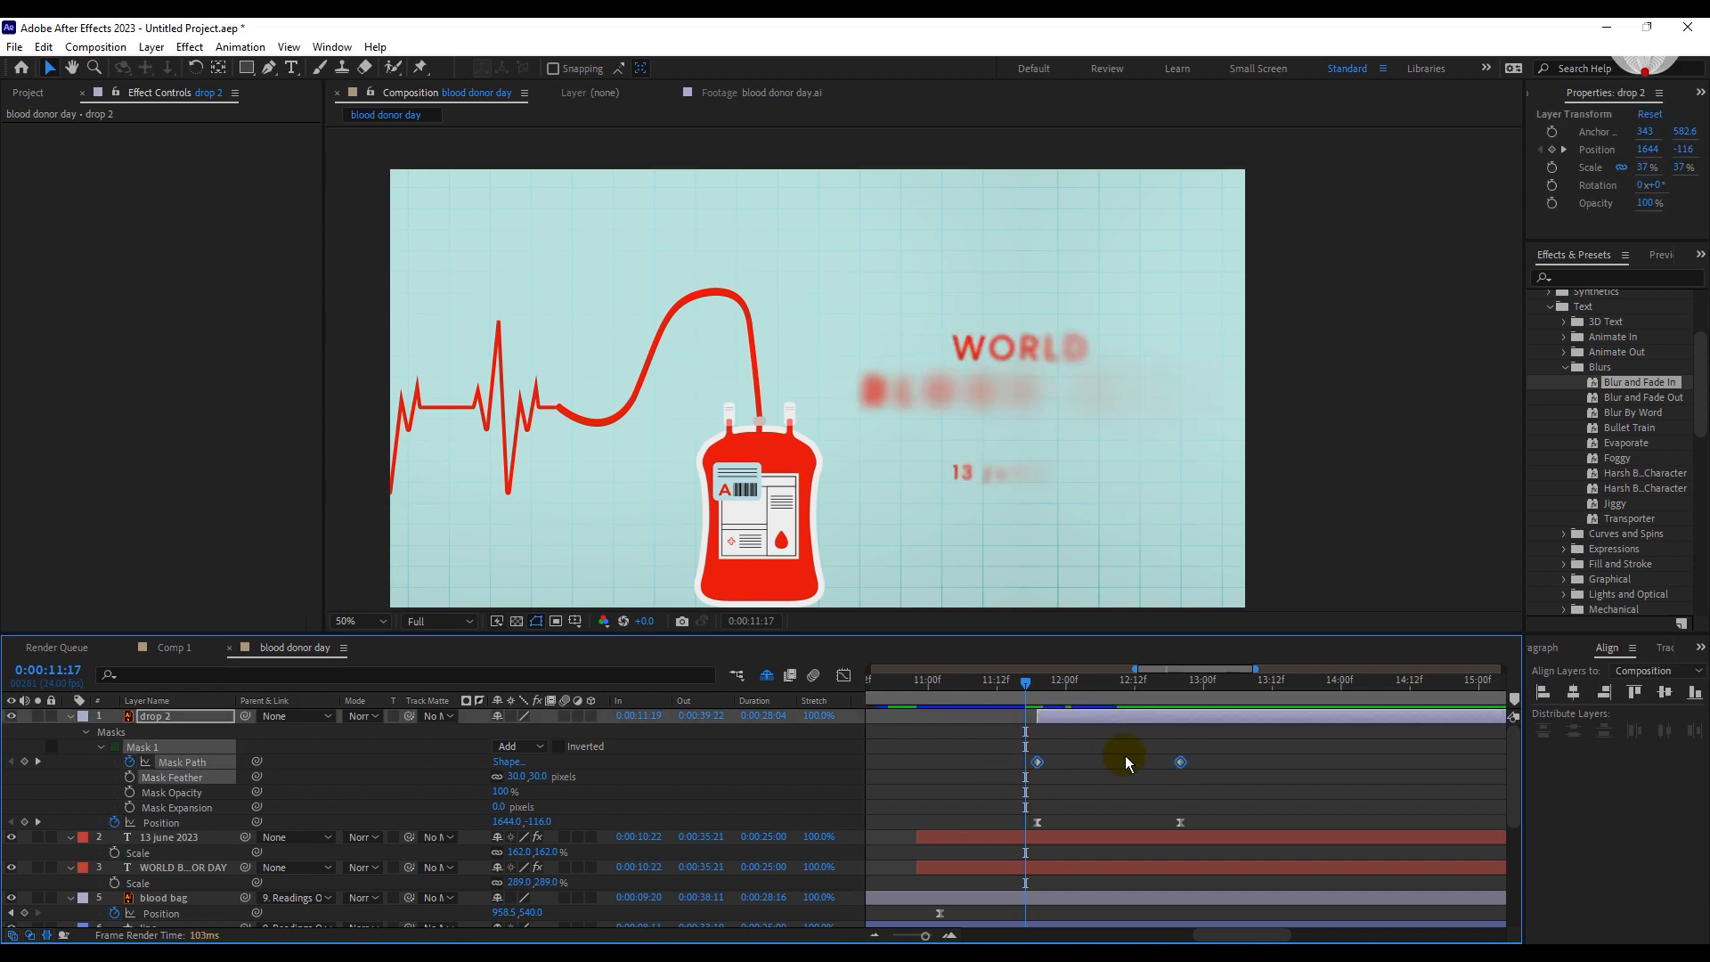
pyautogui.rightClick(1179, 760)
pyautogui.moveTo(1255, 747)
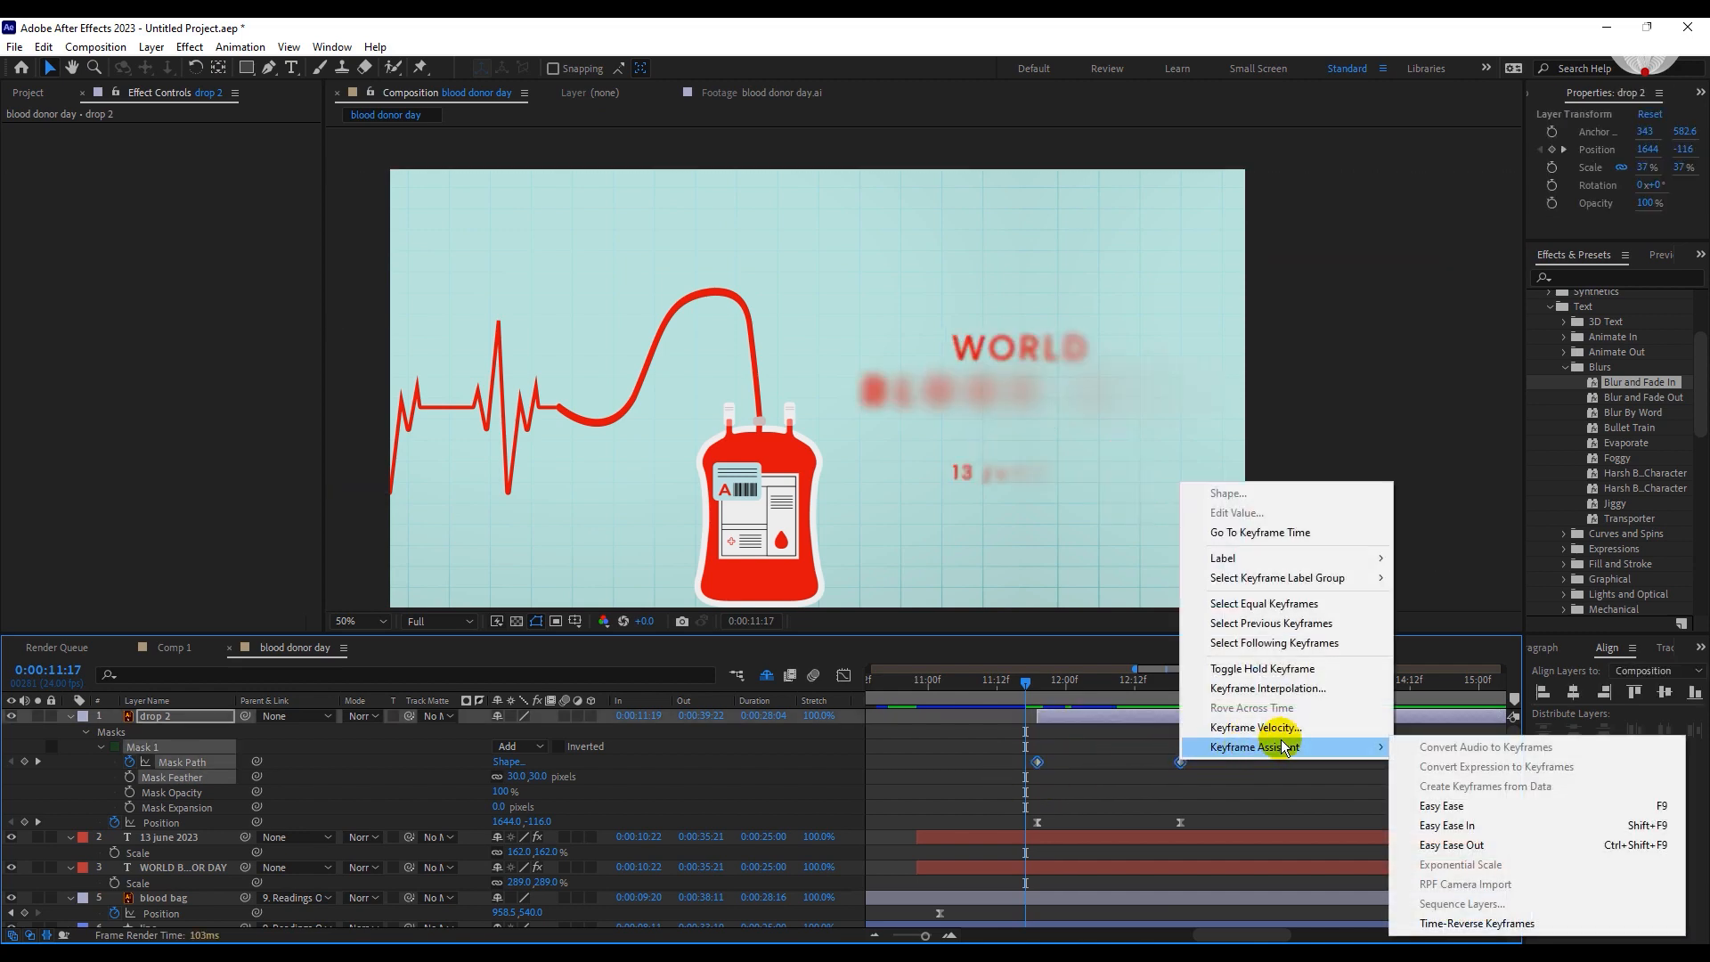
pyautogui.click(1428, 806)
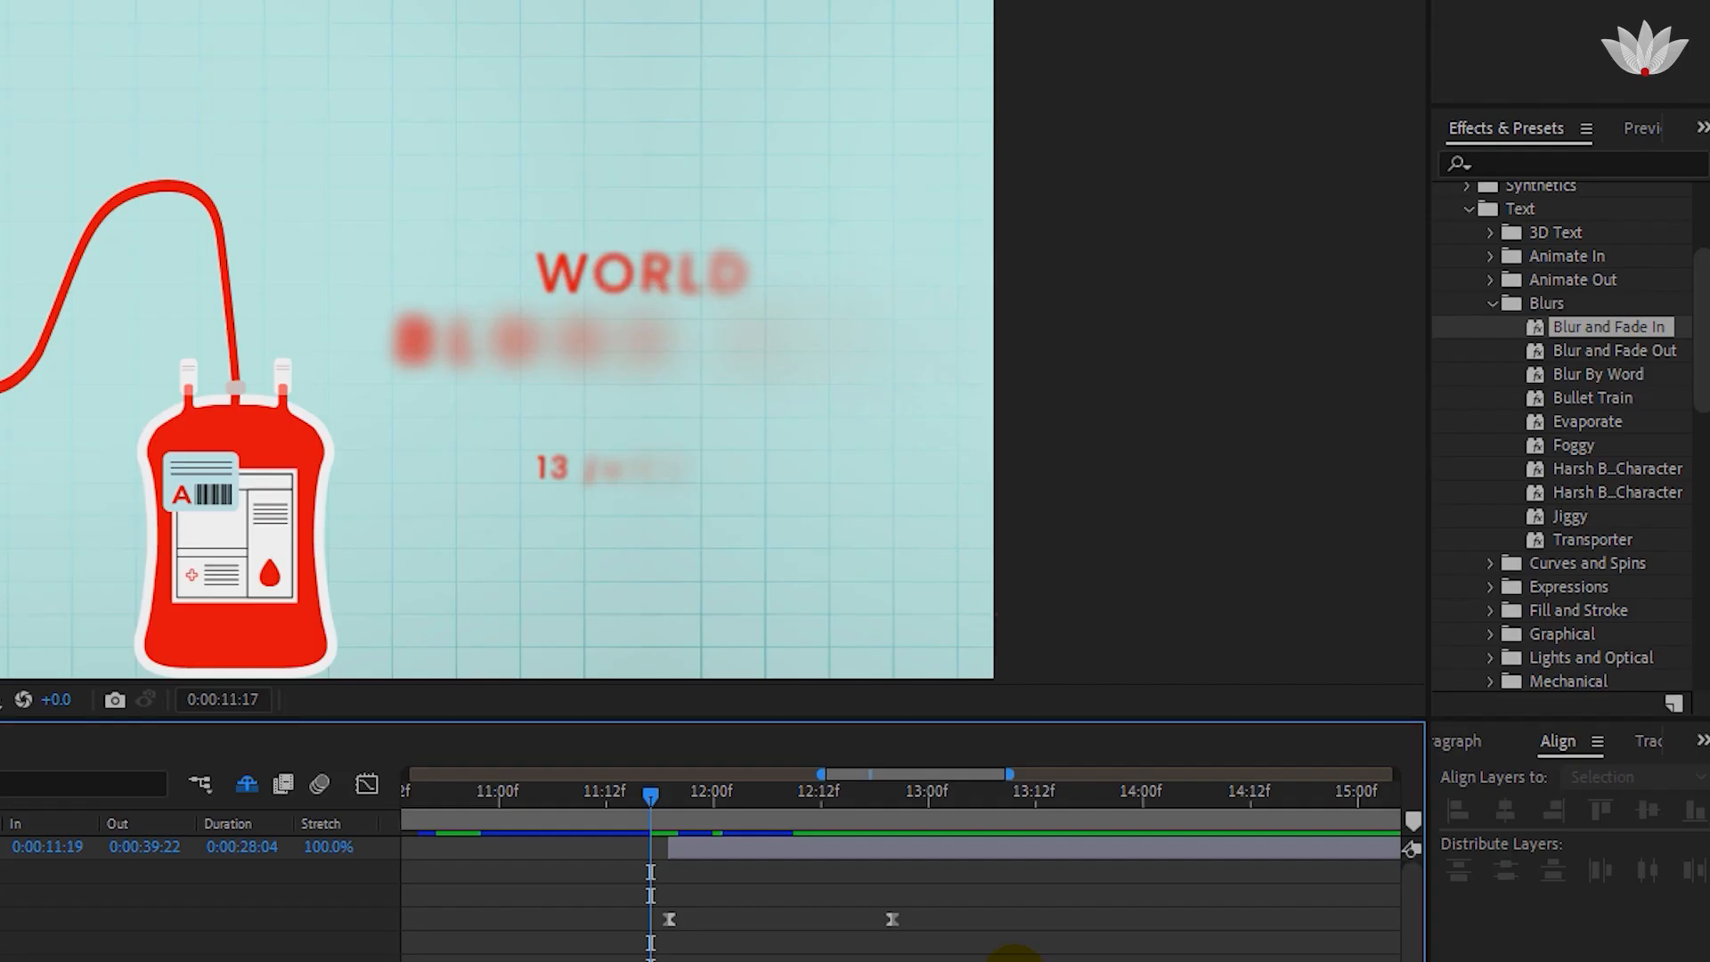
pyautogui.press('space')
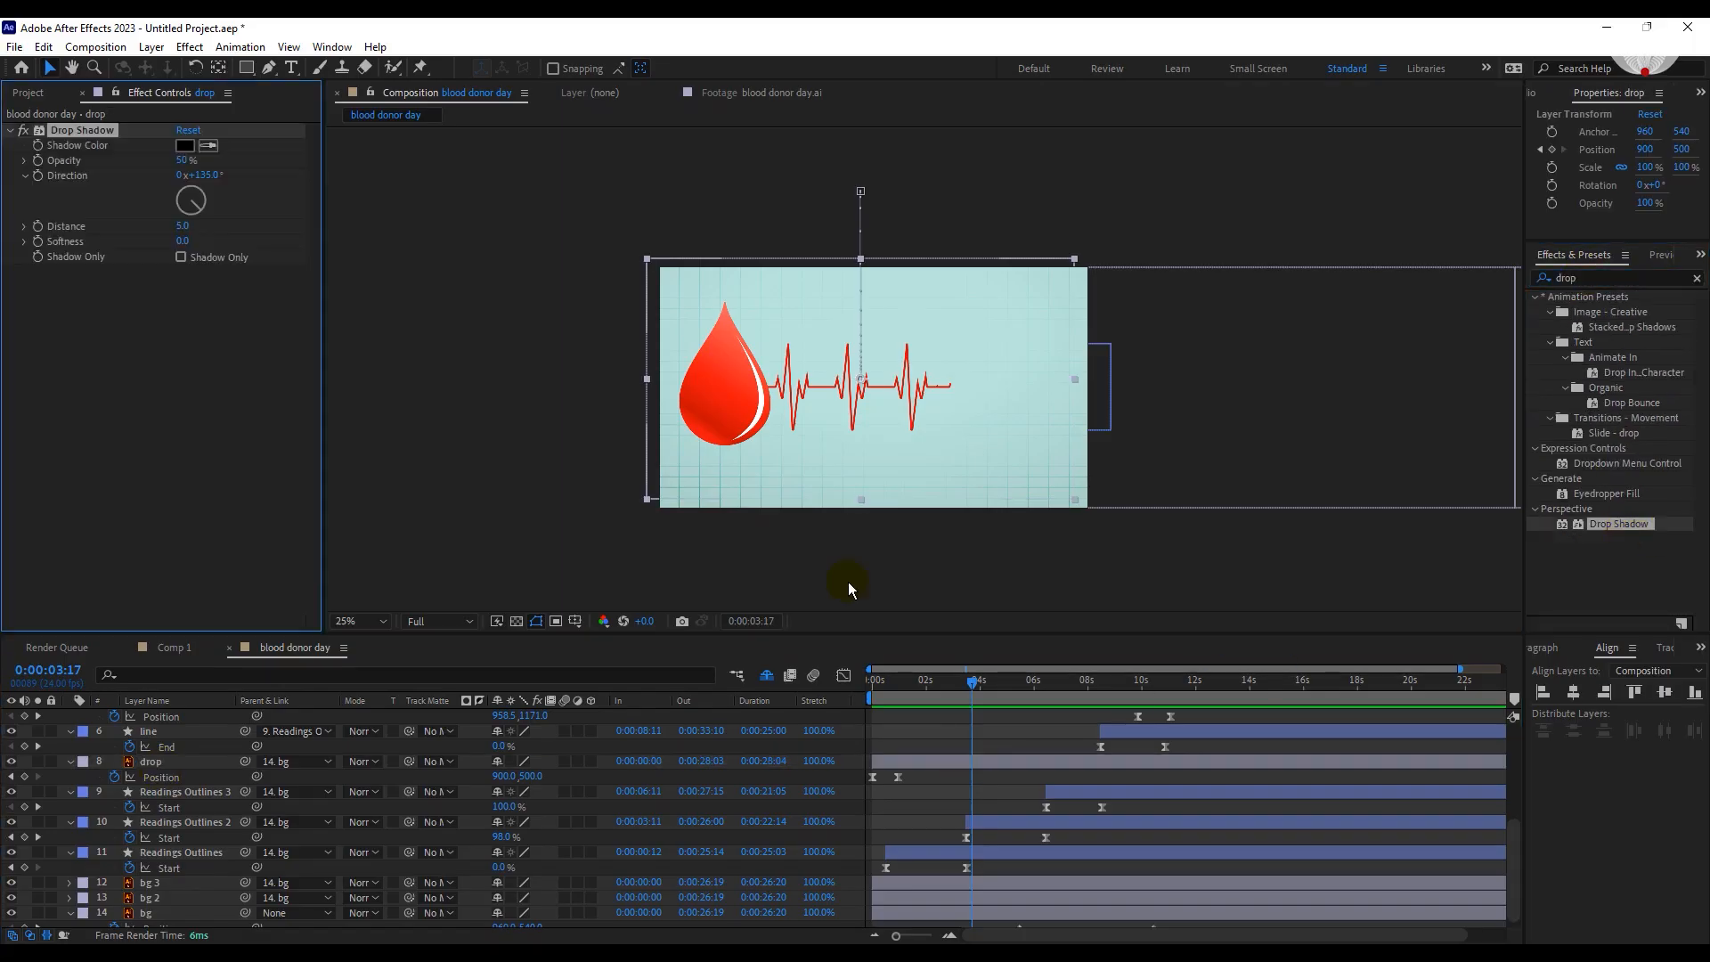
# Set Readings Outlines' Drop Shadow to Distance 14 and Softness 37 and copy it to the other heartbeat line layers.
pyautogui.click(1031, 462)
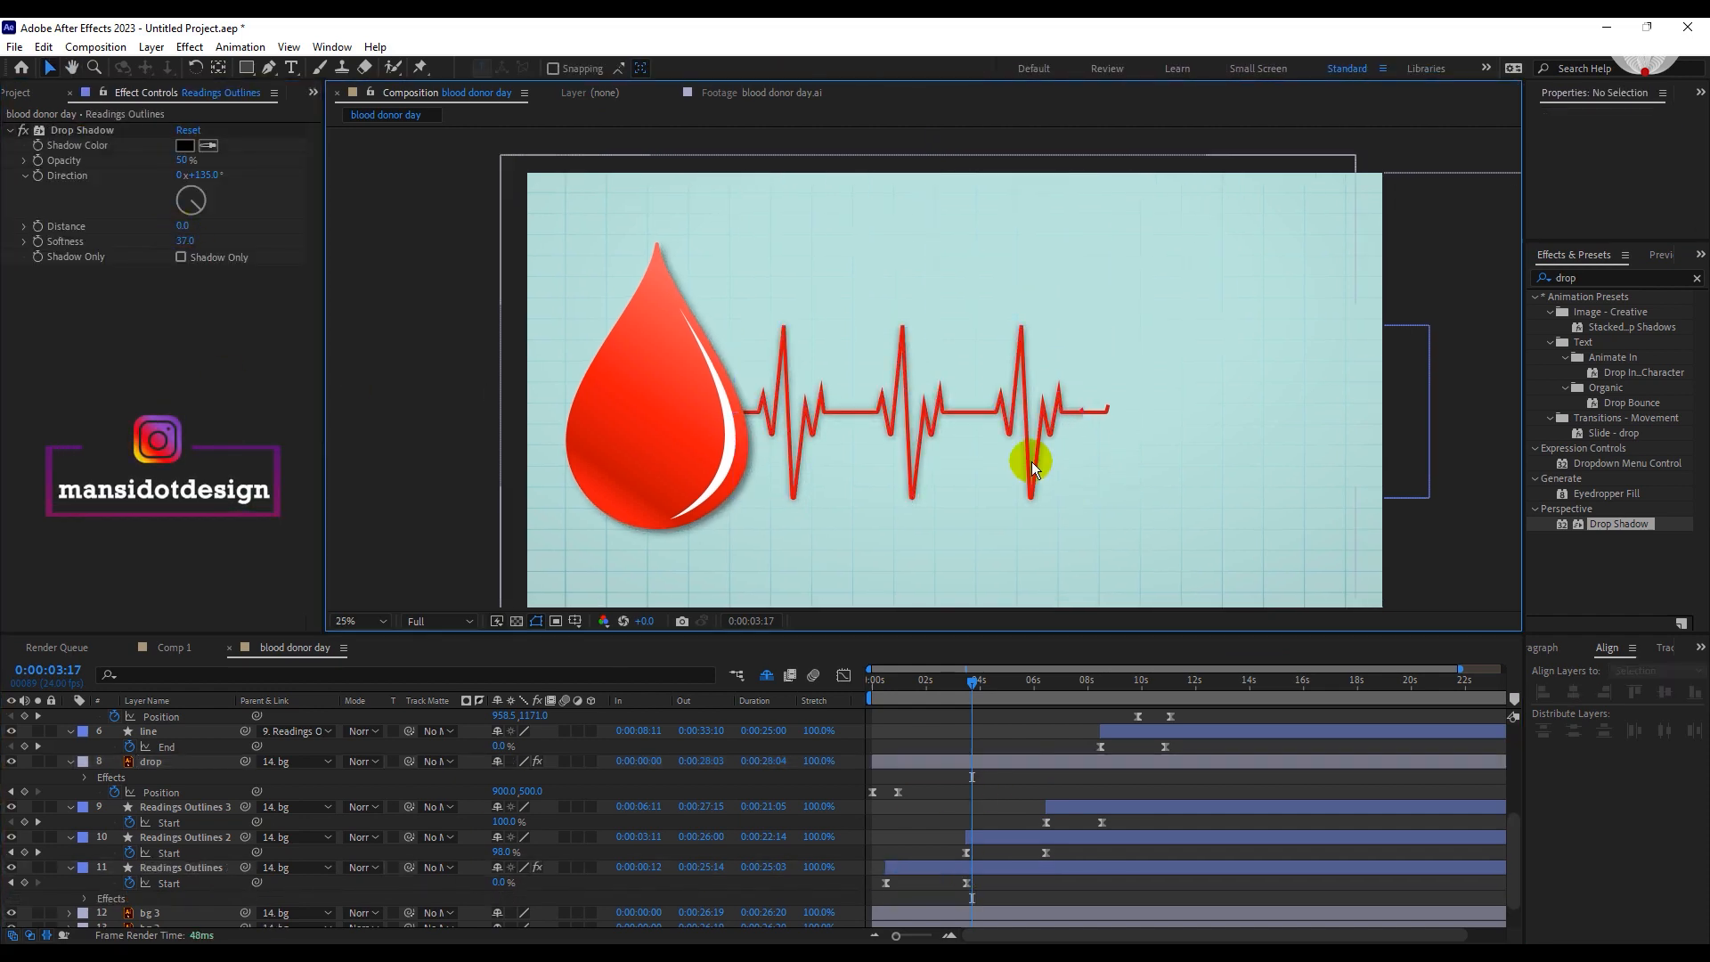
pyautogui.scroll(1, 1031, 462)
pyautogui.moveTo(185, 227); pyautogui.dragTo(158, 234)
pyautogui.click(1318, 606)
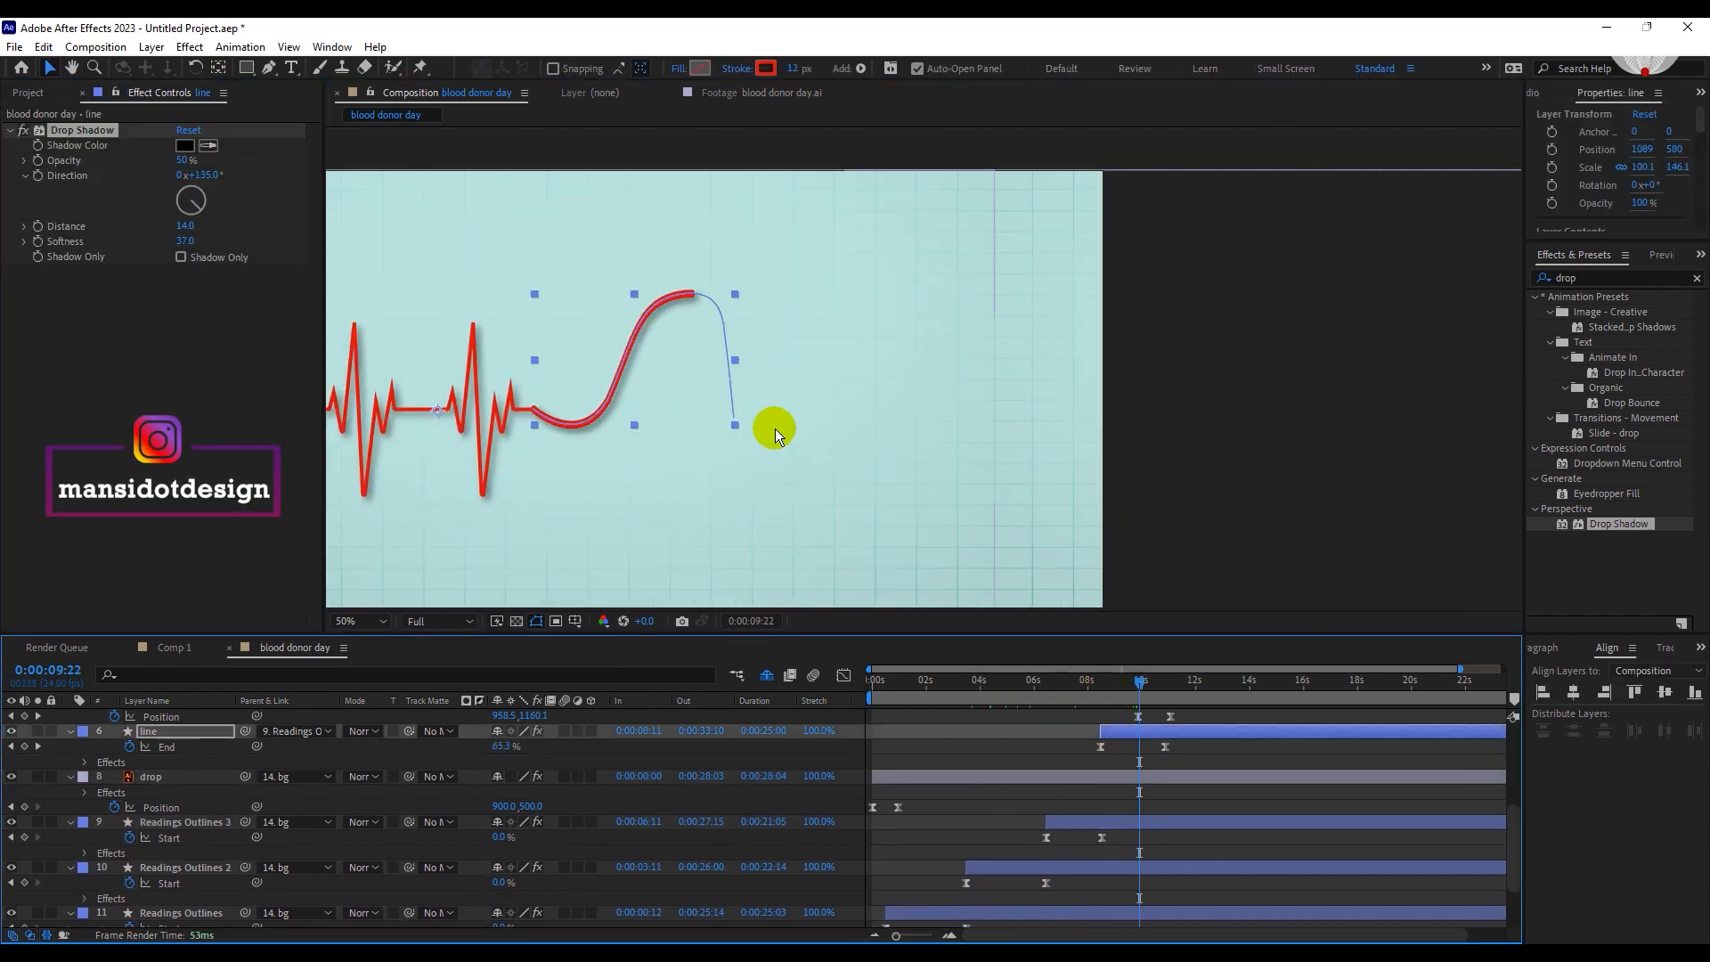
pyautogui.click(1133, 784)
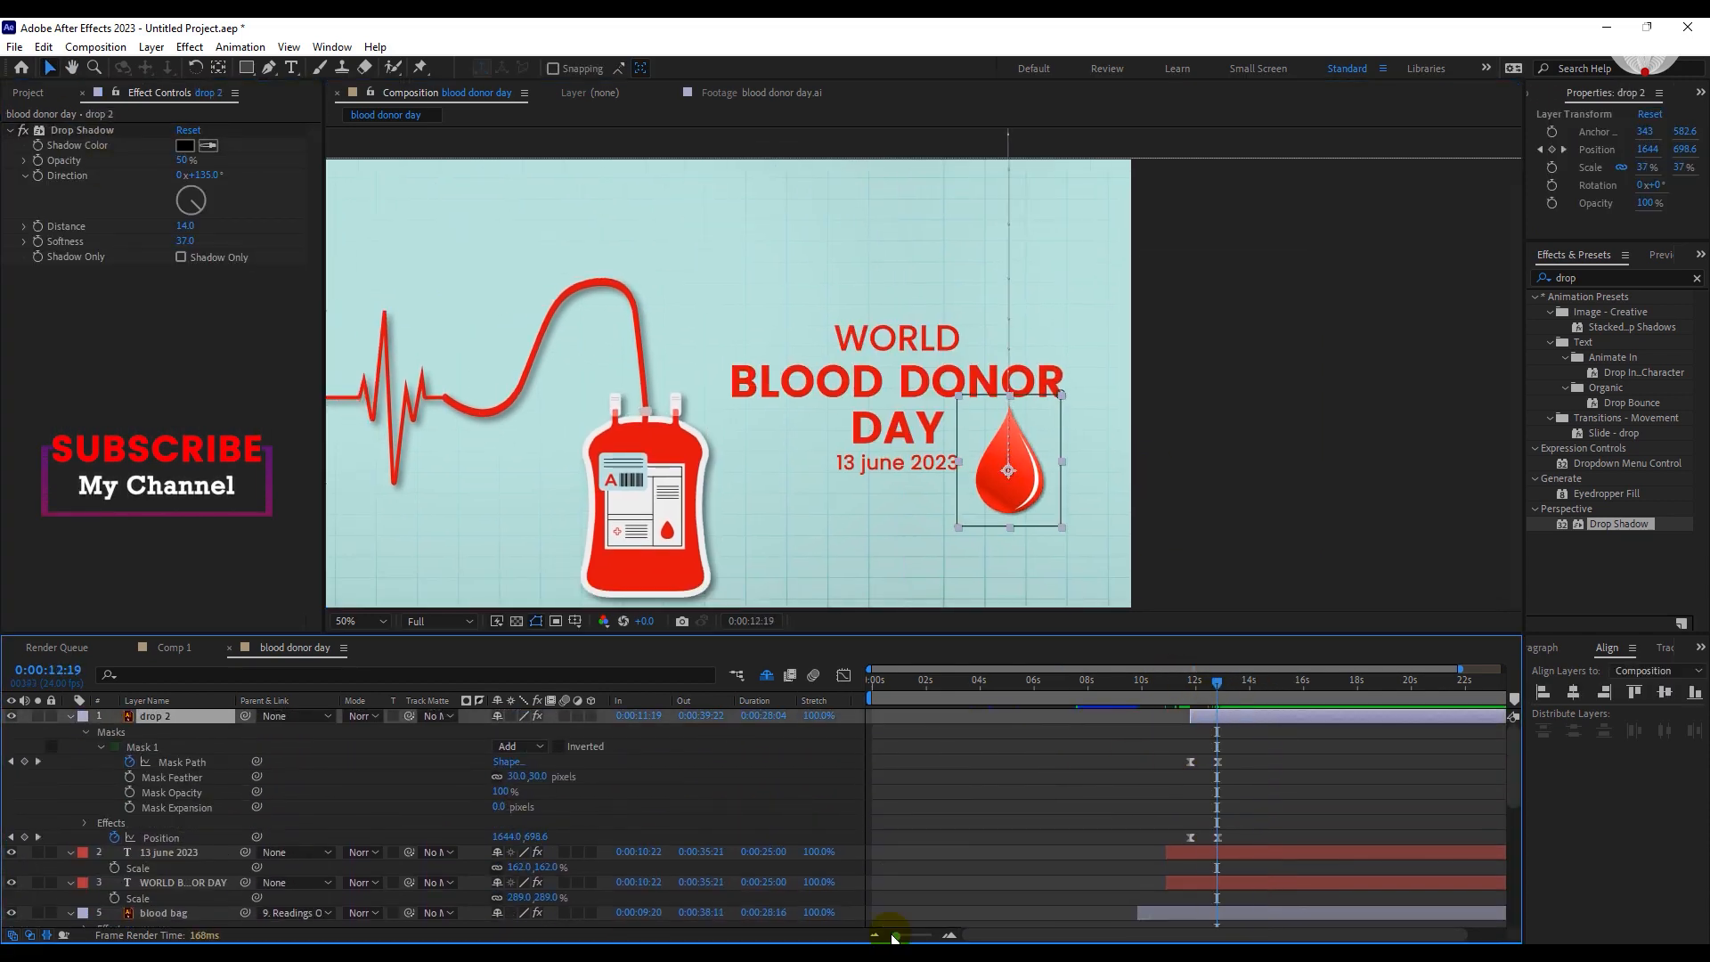
# Duplicate the drop 2 layer, start the copy at 0:00:12:02, and preview the animation with the title text.
pyautogui.click(998, 841)
pyautogui.click(922, 718)
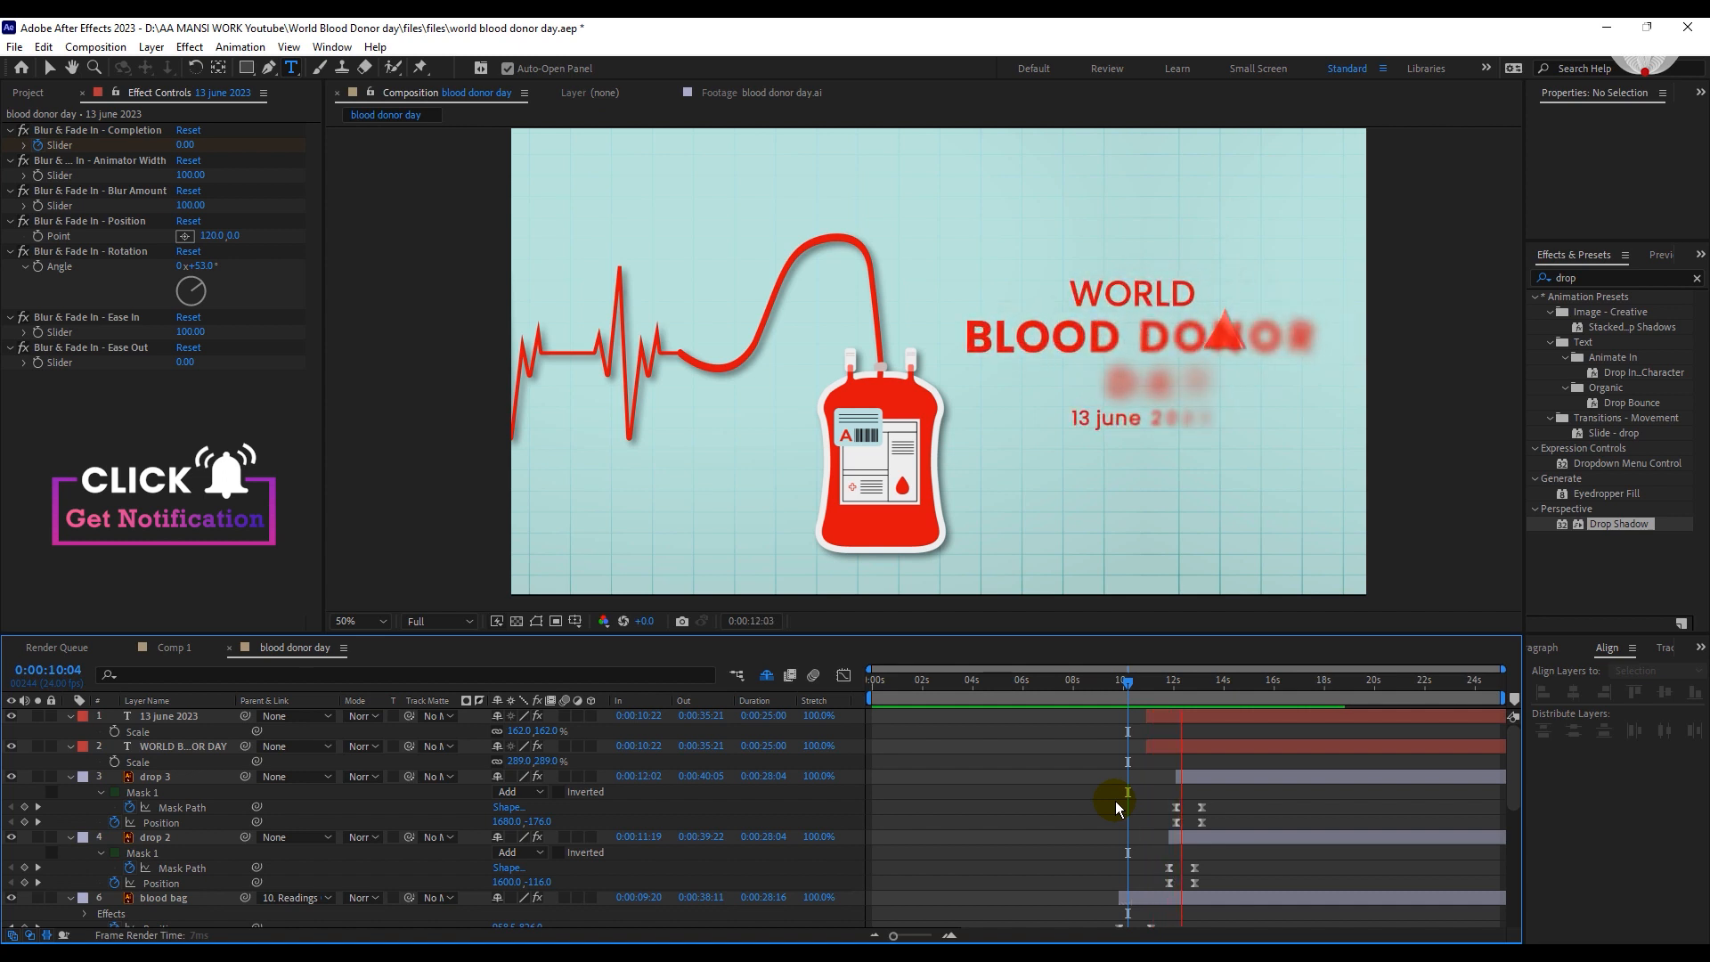
pyautogui.moveTo(1183, 694)
pyautogui.mouseDown()
pyautogui.moveTo(1161, 689)
pyautogui.moveTo(1194, 697)
pyautogui.moveTo(1178, 696)
pyautogui.mouseUp()
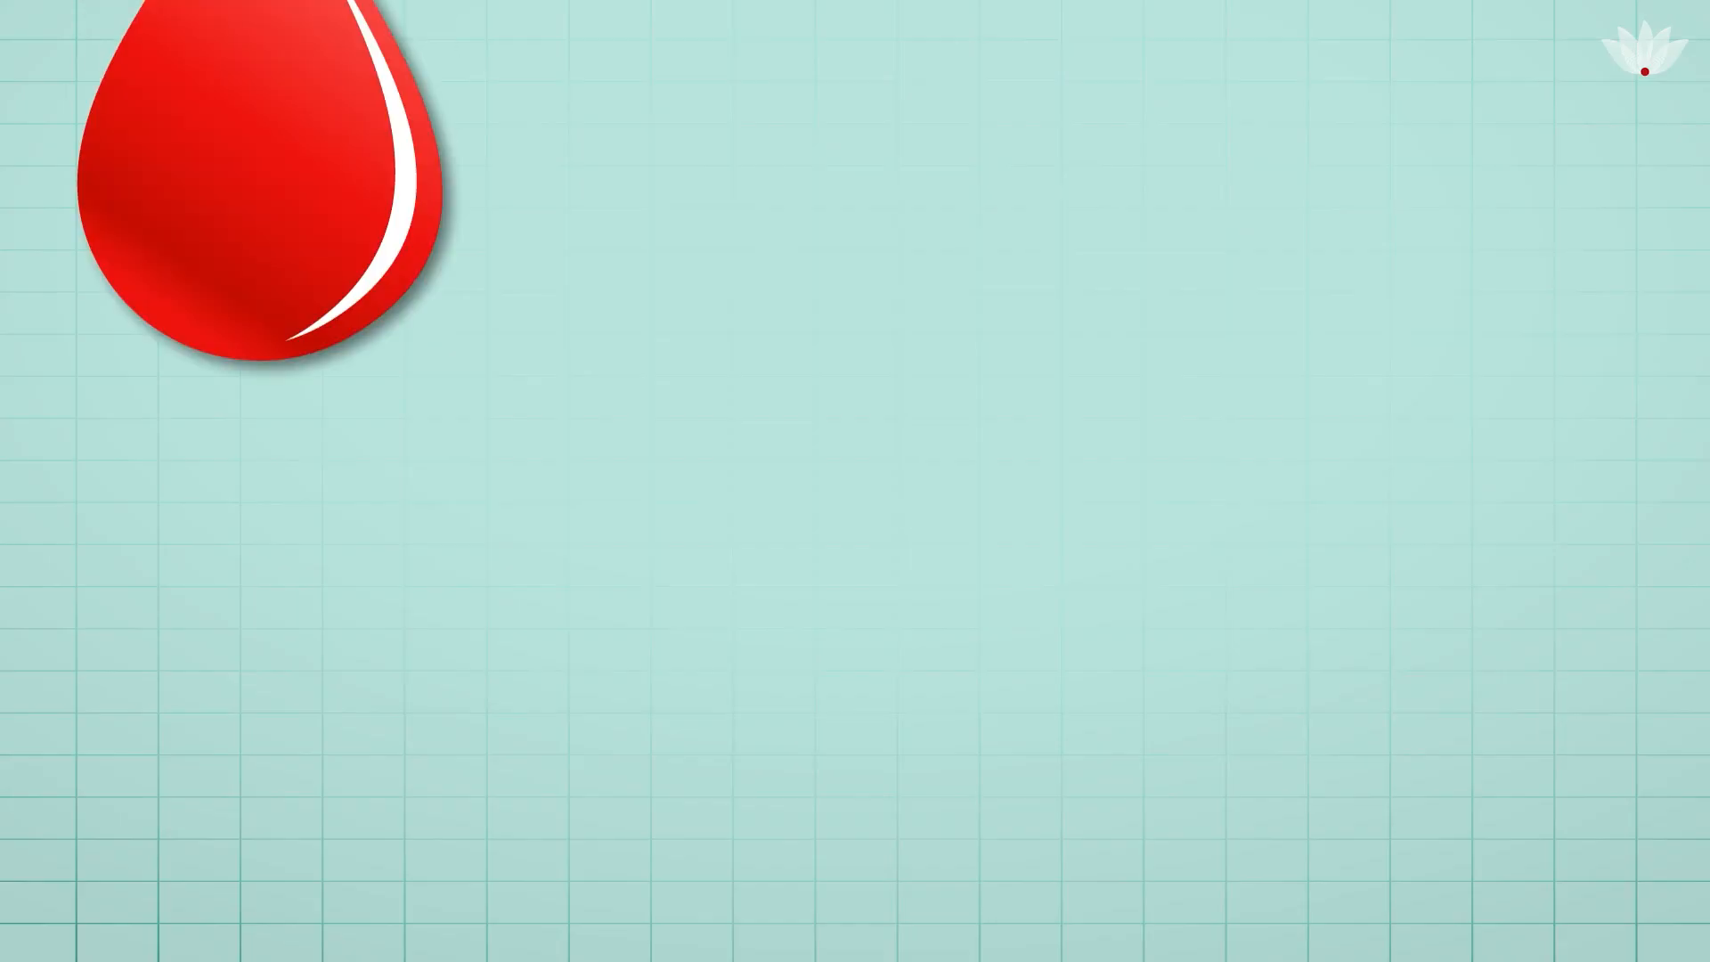